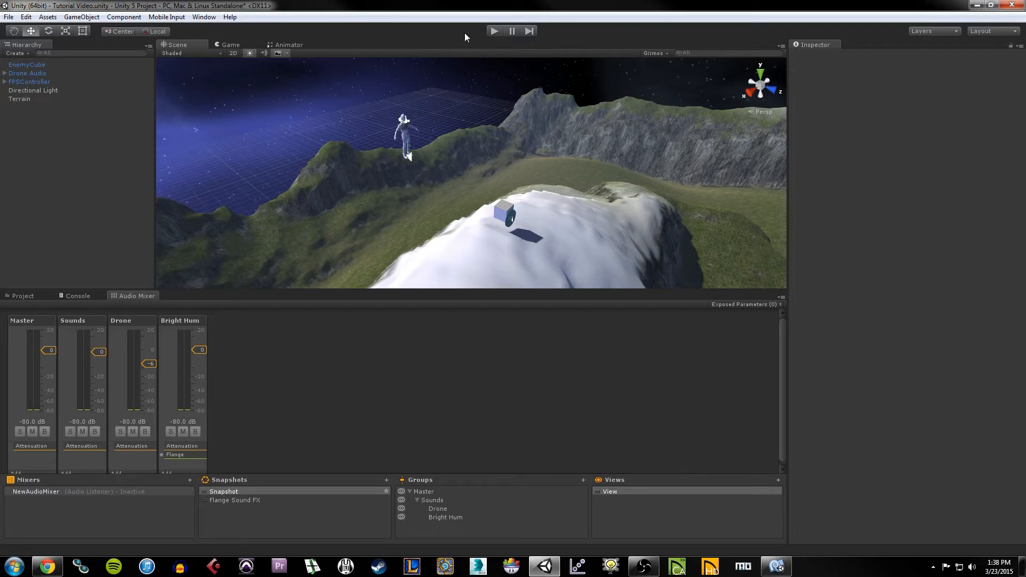
Step: Play-test the scene with the Drone Audio object while watching the audio mixer levels, and stop play mode
{"action": "left_click", "coordinate": [494, 33]}
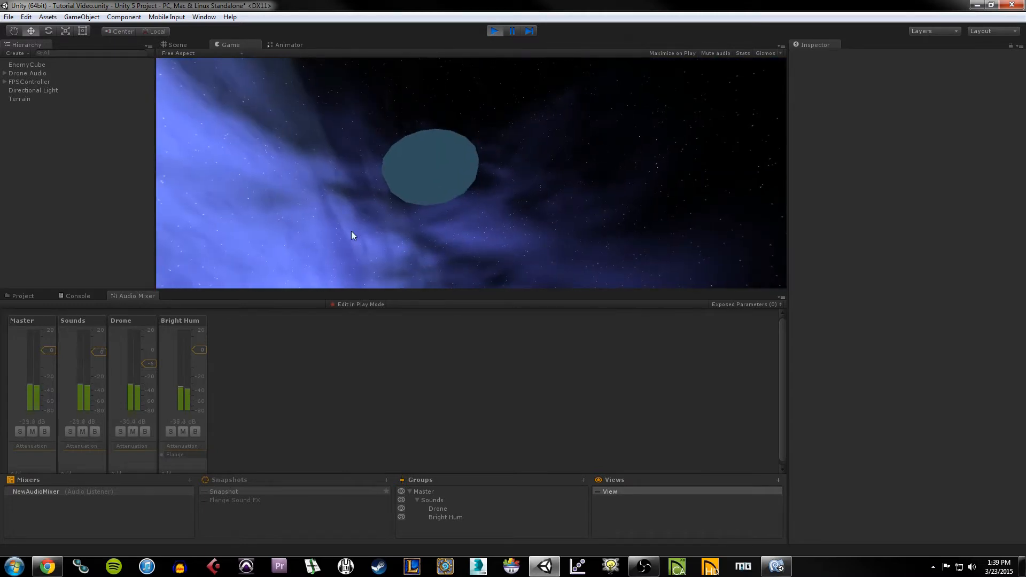
{"action": "left_click", "coordinate": [494, 30]}
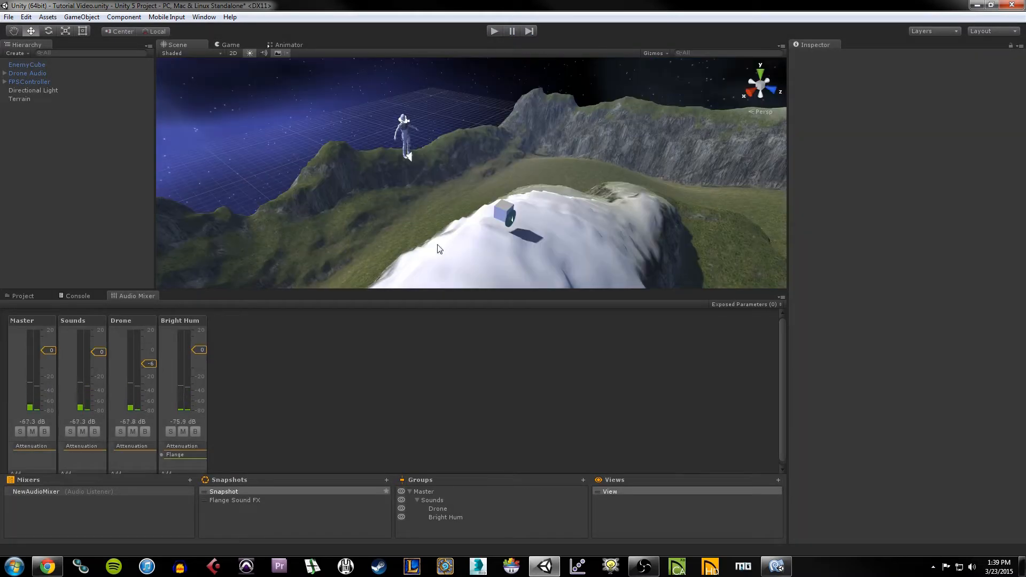
Step: Show the project assets and delete the Drone Audio object from the snowy peak in the scene
{"action": "left_click", "coordinate": [24, 297]}
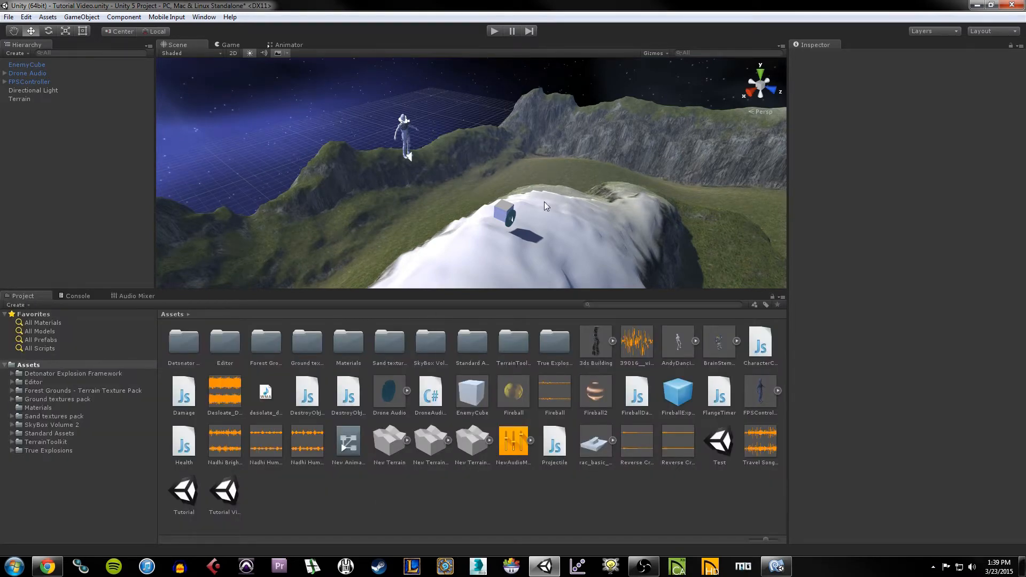
{"action": "left_click", "coordinate": [507, 223]}
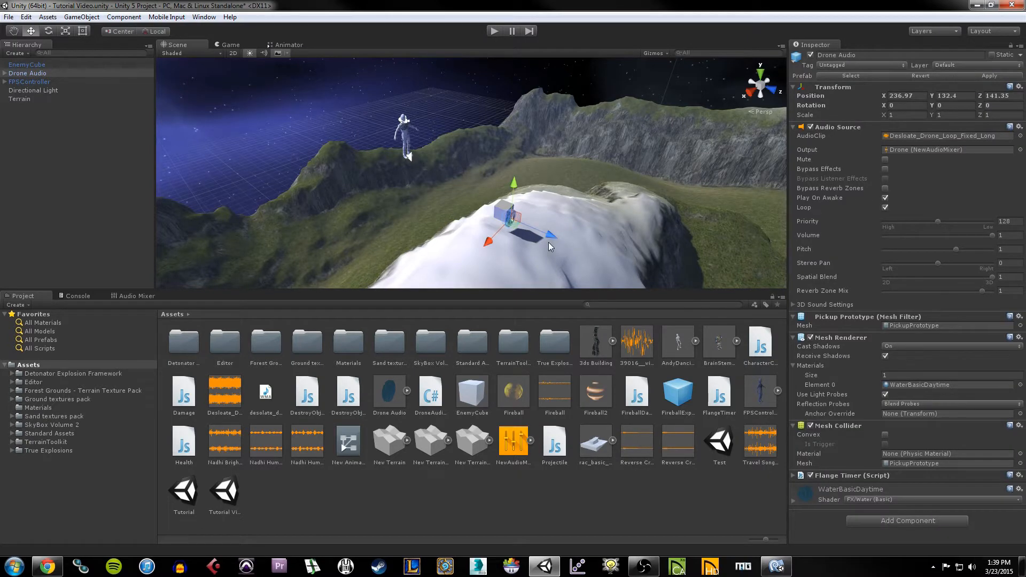
{"action": "key", "text": "Delete"}
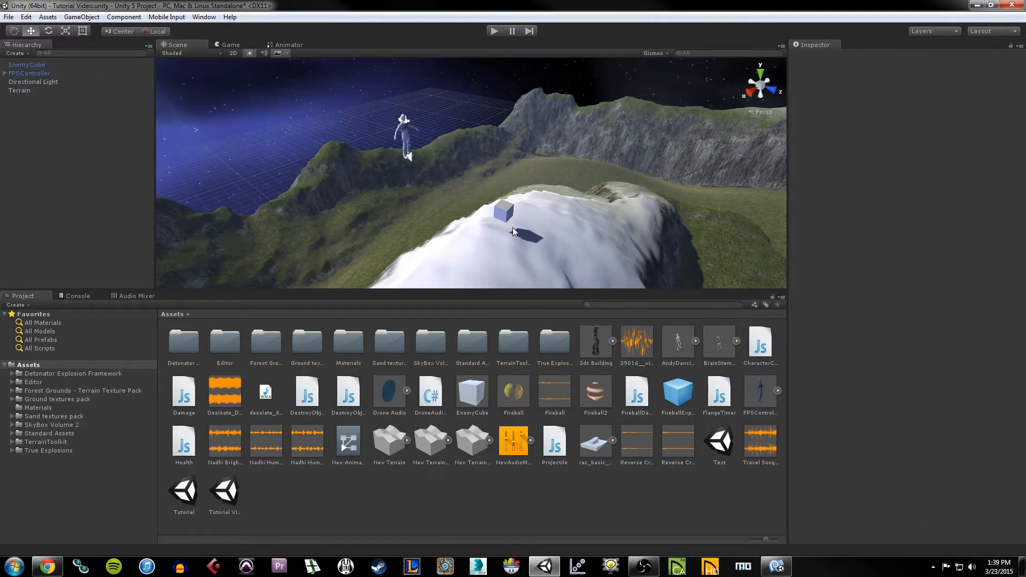
Step: Create an empty game object and add Mesh Filter and Mesh Renderer components to it
{"action": "left_click", "coordinate": [80, 18]}
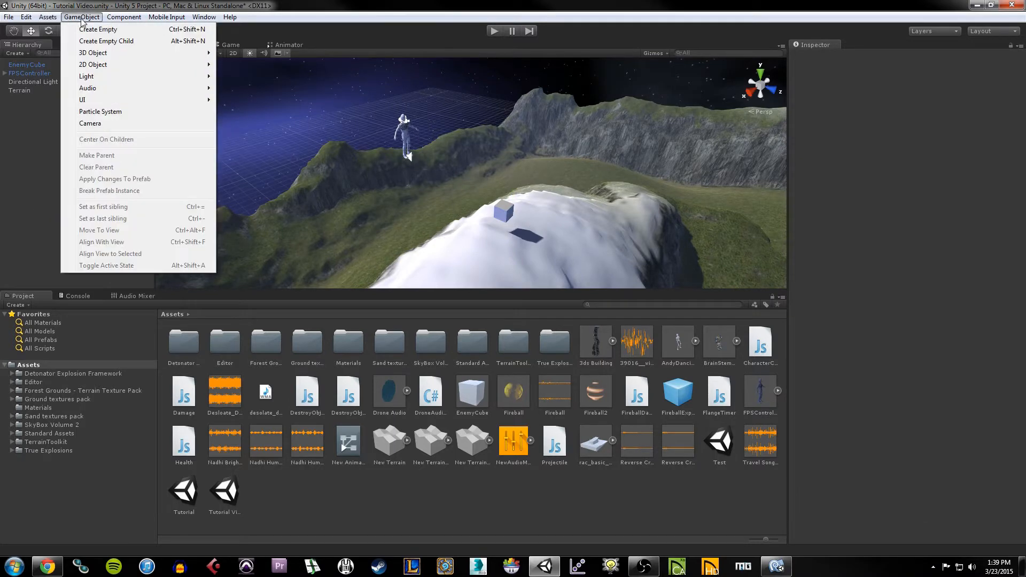
{"action": "left_click", "coordinate": [85, 31]}
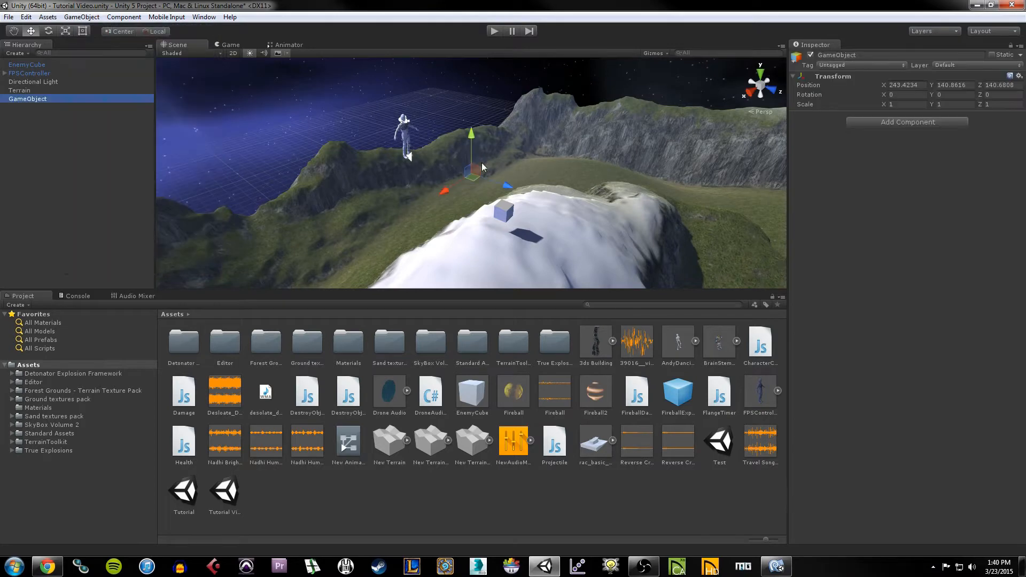
{"action": "left_click", "coordinate": [901, 122]}
{"action": "left_click", "coordinate": [873, 164]}
{"action": "left_click", "coordinate": [877, 163]}
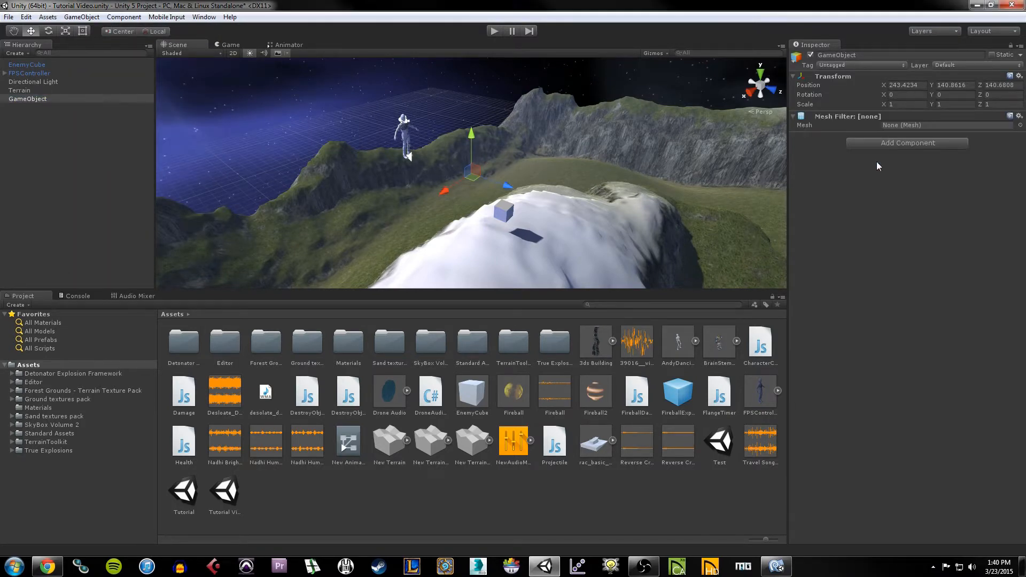
{"action": "left_click", "coordinate": [890, 143]}
{"action": "left_click", "coordinate": [879, 186]}
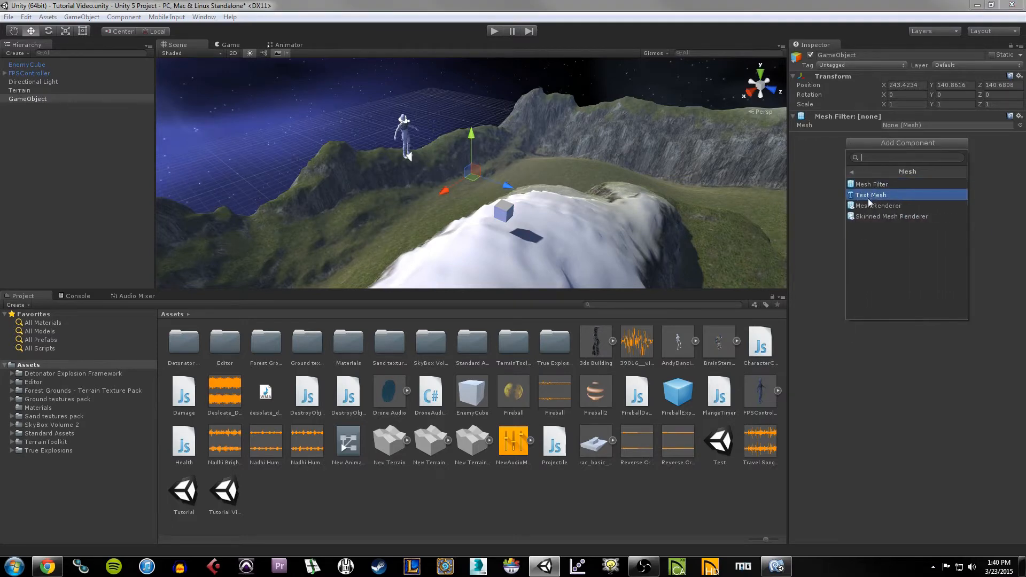
{"action": "left_click", "coordinate": [871, 207]}
Step: Search the meshes for "prototype" and assign the PickupPrototype mesh to the new object's Mesh Filter
{"action": "left_click", "coordinate": [915, 127]}
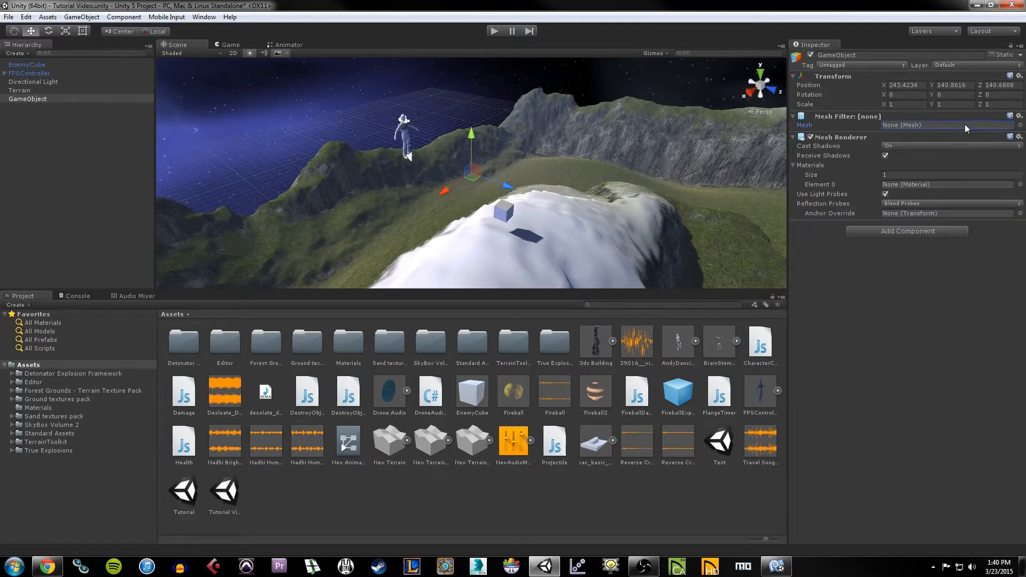
{"action": "left_click", "coordinate": [1021, 126]}
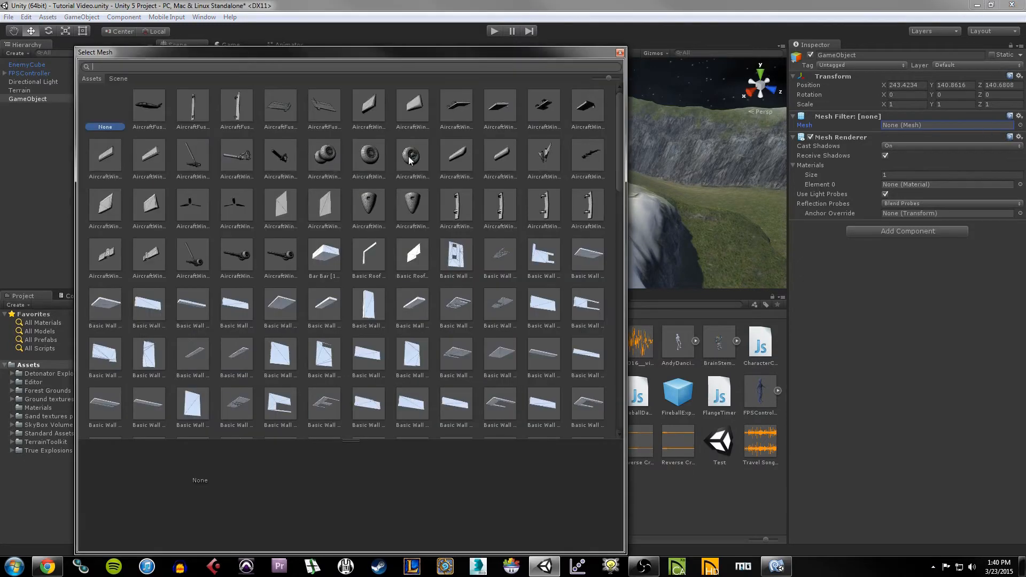
{"action": "type", "text": "prototype"}
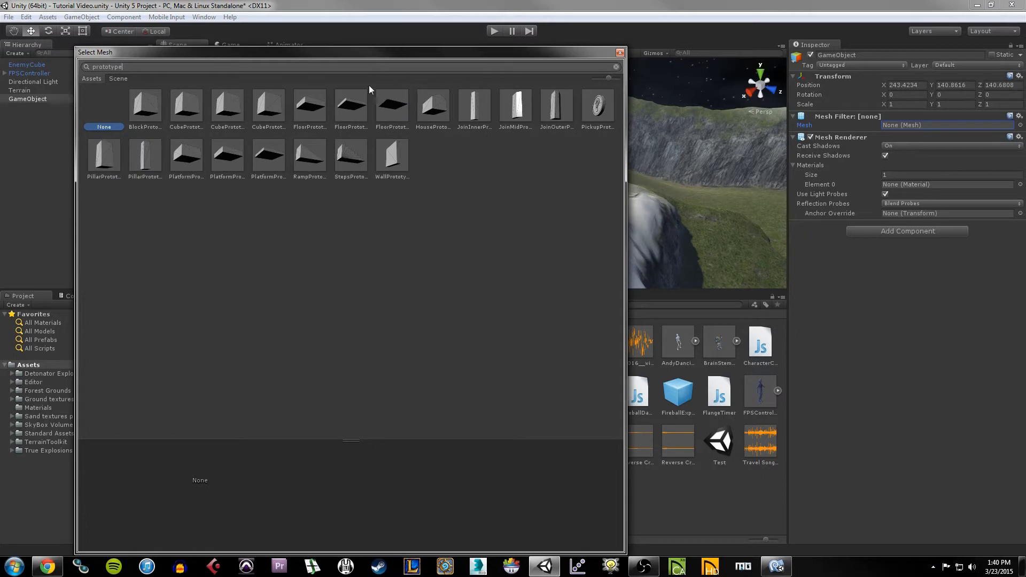
{"action": "left_click", "coordinate": [598, 113]}
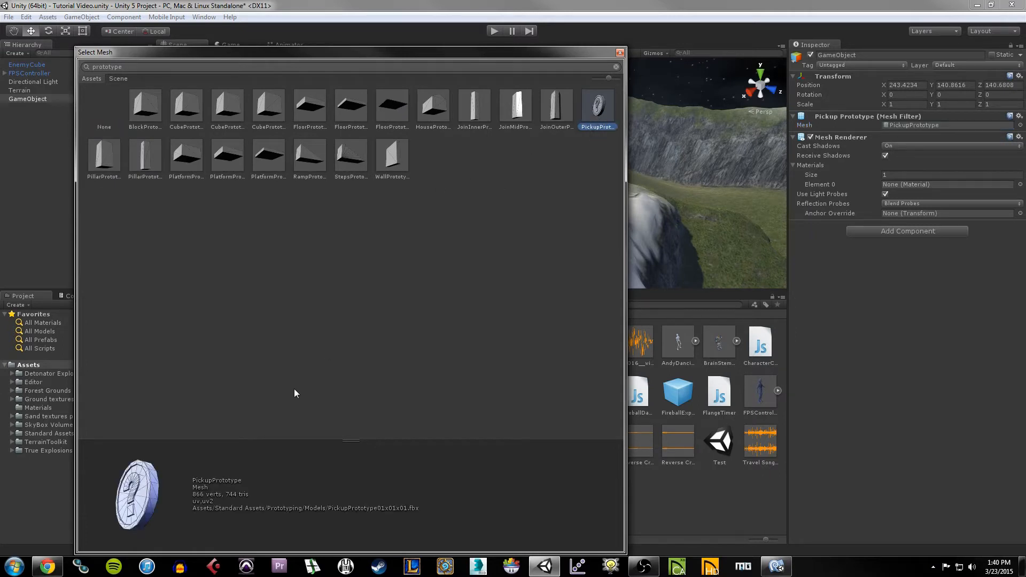
{"action": "left_click_drag", "start_coordinate": [152, 504], "coordinate": [179, 521]}
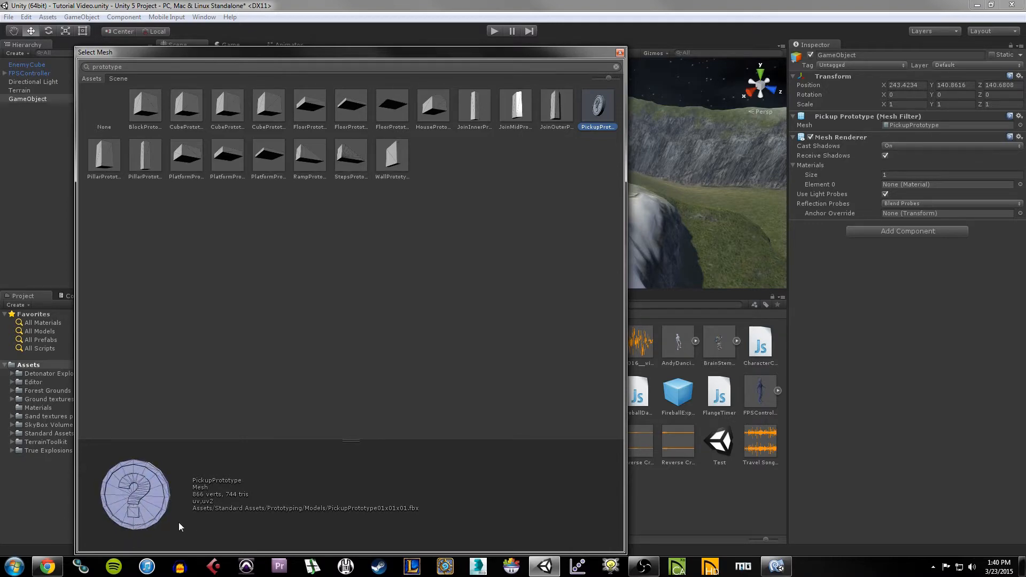
{"action": "double_click", "coordinate": [599, 109]}
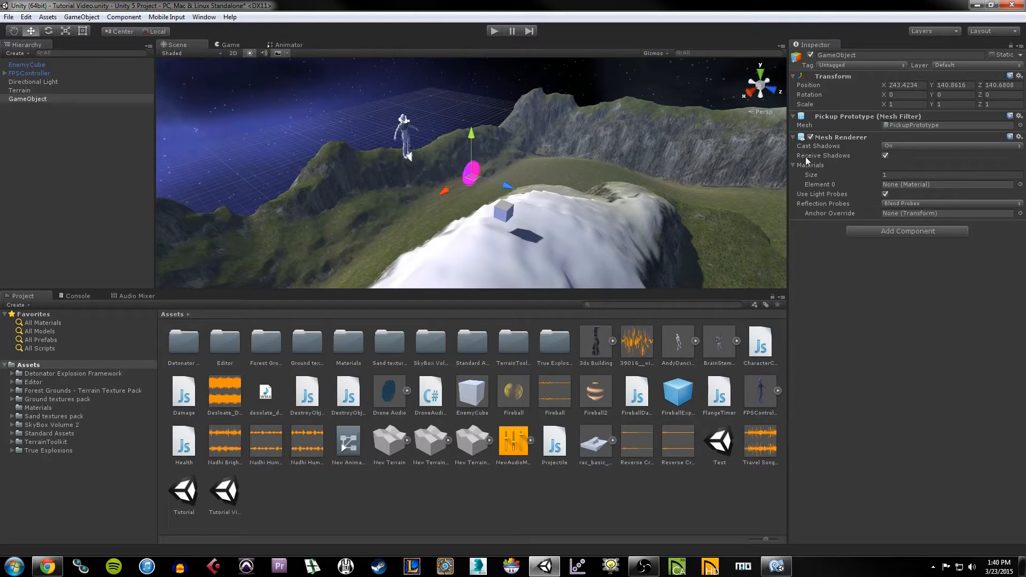
Step: Assign the GlassRefractive material to Element 0 of the new object's Mesh Renderer
{"action": "left_click", "coordinate": [820, 185]}
{"action": "left_click", "coordinate": [1020, 185]}
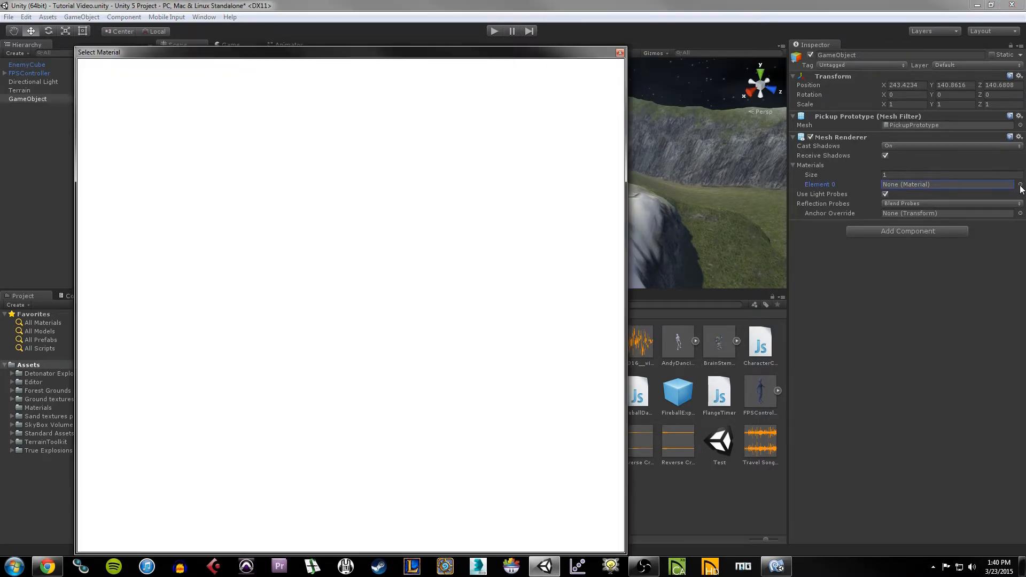
{"action": "scroll", "coordinate": [199, 341], "scroll_direction": "down", "scroll_amount": 5}
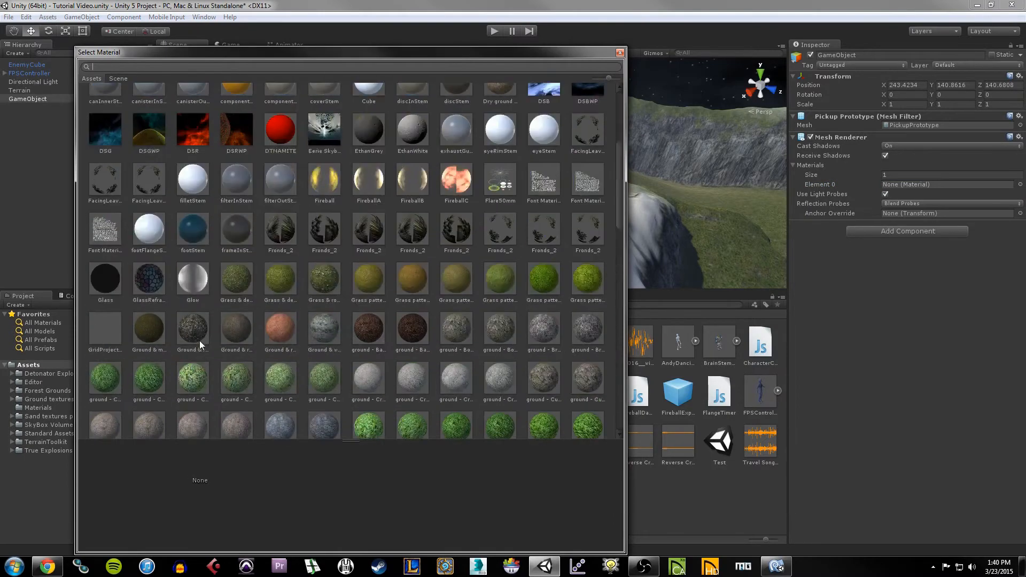
{"action": "left_click", "coordinate": [152, 283]}
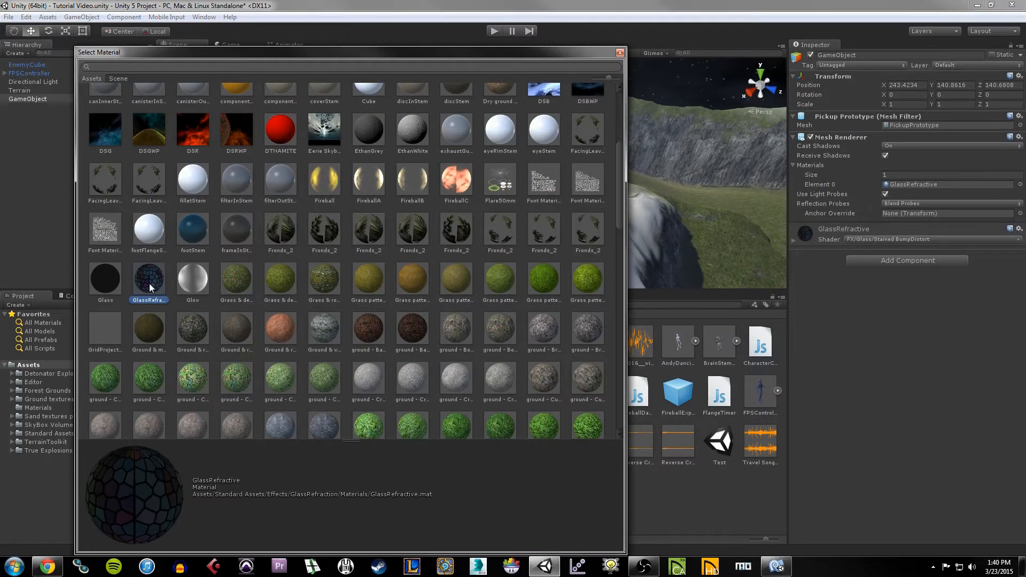
{"action": "double_click", "coordinate": [149, 284]}
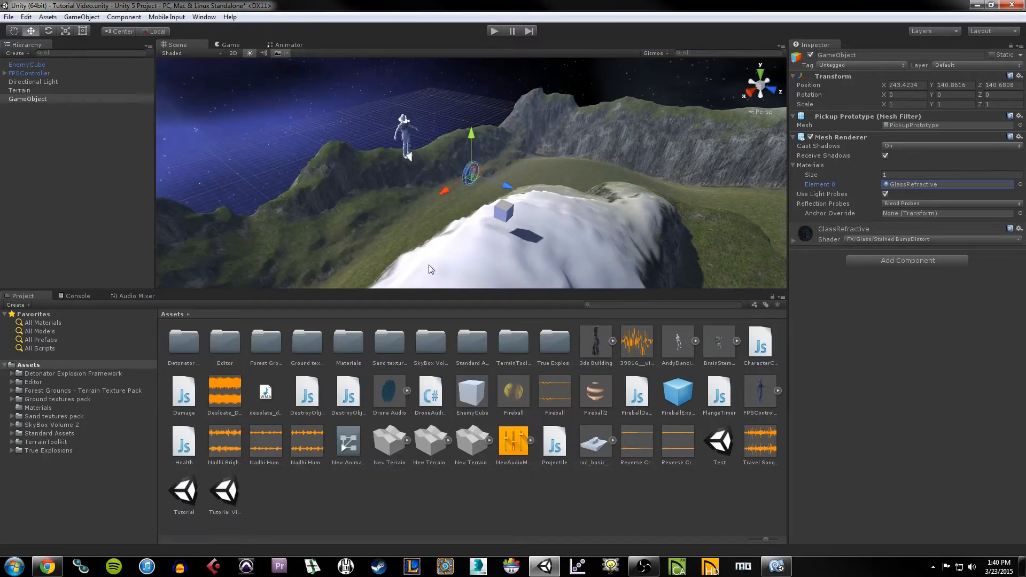
Step: Lower the glass pickup object to a Y position of about 132.81, beside the cube on the snowy peak
{"action": "middle_click_drag", "start_coordinate": [584, 200], "coordinate": [529, 227]}
{"action": "scroll", "coordinate": [485, 233], "scroll_direction": "up", "scroll_amount": 10}
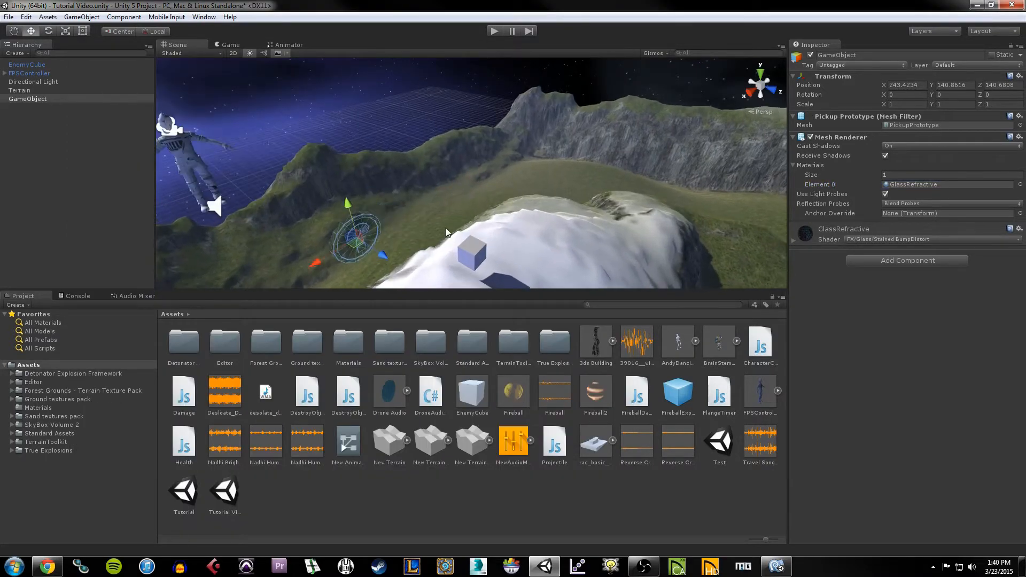
{"action": "middle_click_drag", "start_coordinate": [446, 228], "coordinate": [488, 170]}
{"action": "left_click", "coordinate": [370, 184]}
{"action": "left_click", "coordinate": [400, 187]}
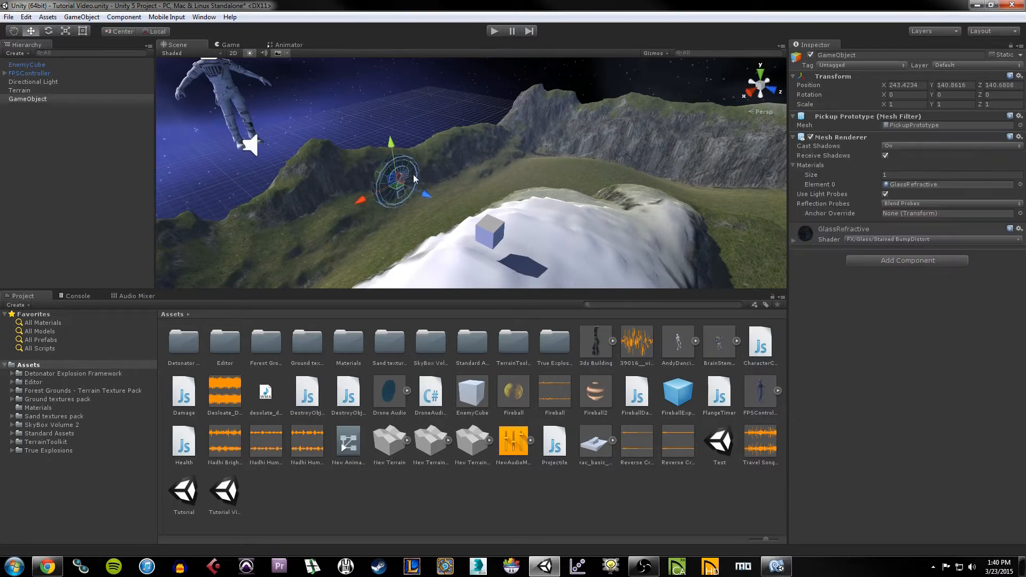
{"action": "middle_click_drag", "start_coordinate": [412, 175], "coordinate": [505, 148]}
{"action": "left_click", "coordinate": [555, 178]}
{"action": "left_click", "coordinate": [476, 157]}
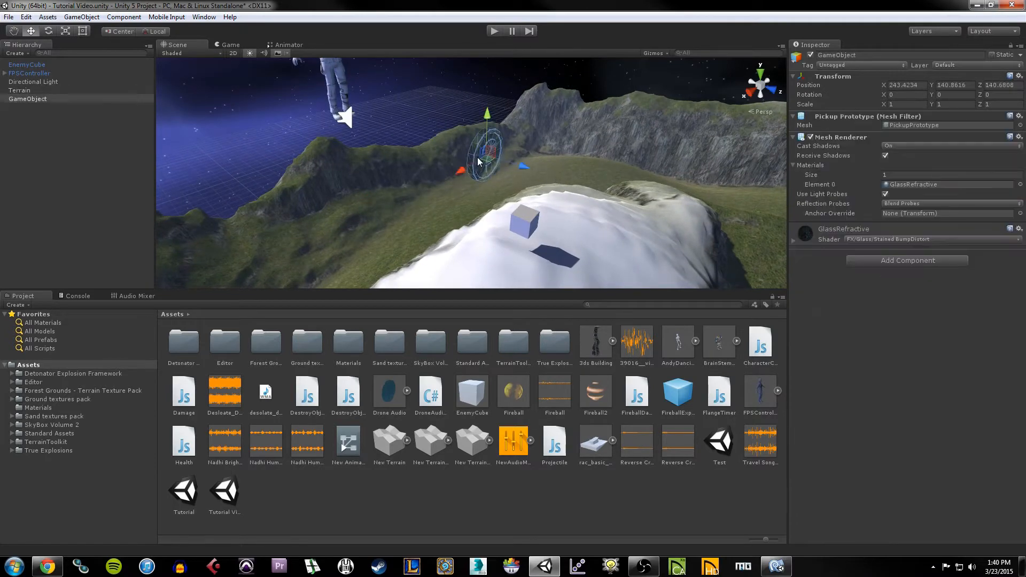
{"action": "left_click_drag", "start_coordinate": [490, 111], "coordinate": [490, 167]}
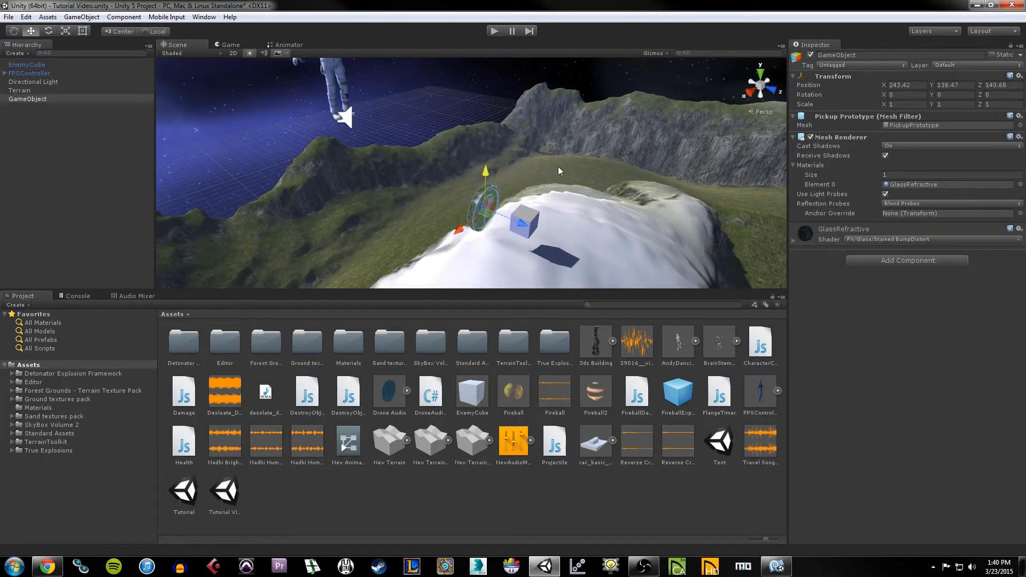
{"action": "middle_click_drag", "start_coordinate": [556, 171], "coordinate": [540, 136]}
{"action": "scroll", "coordinate": [539, 112], "scroll_direction": "down", "scroll_amount": 8}
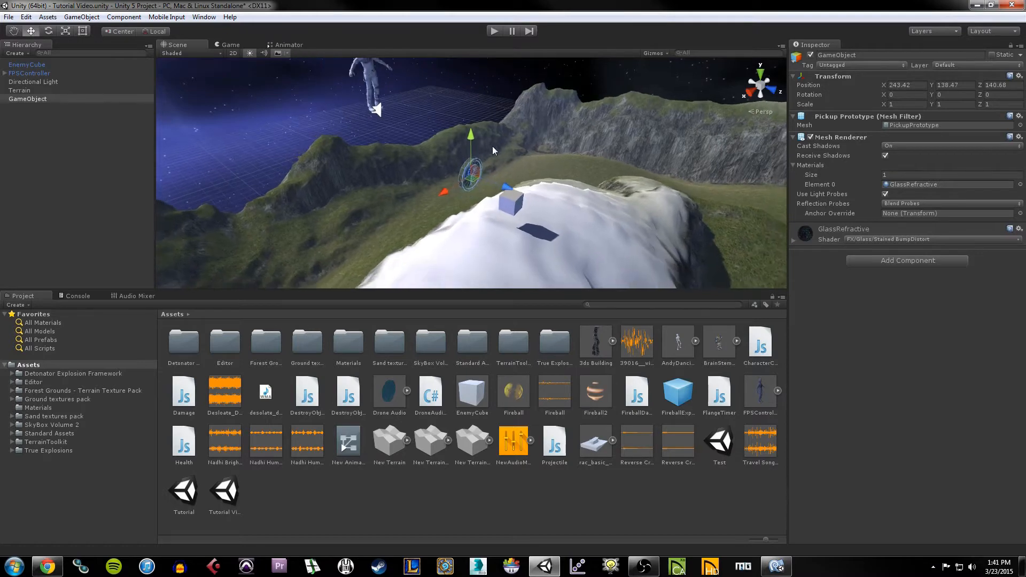
{"action": "left_click_drag", "start_coordinate": [470, 140], "coordinate": [471, 203]}
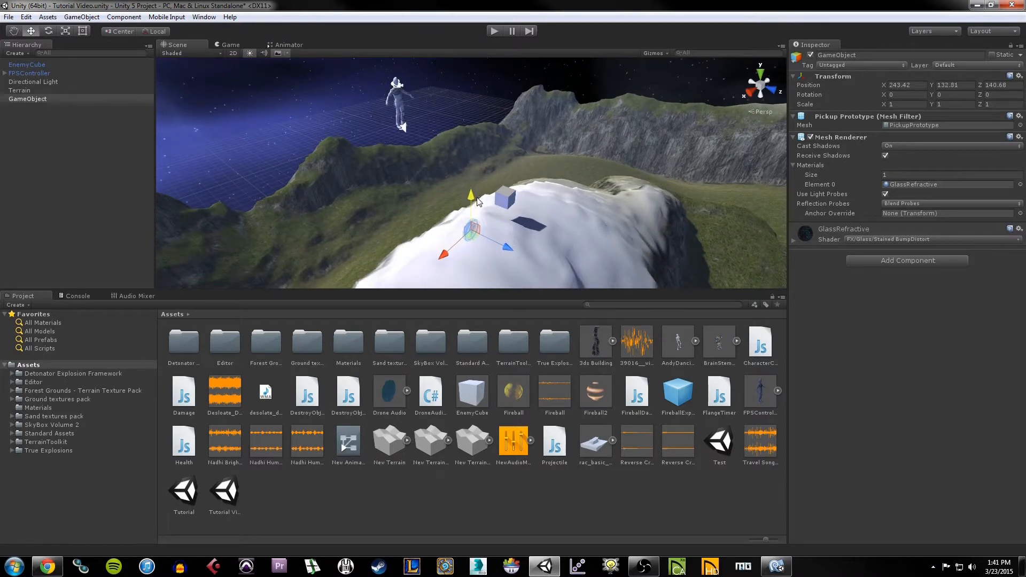
{"action": "middle_click_drag", "start_coordinate": [518, 212], "coordinate": [526, 128]}
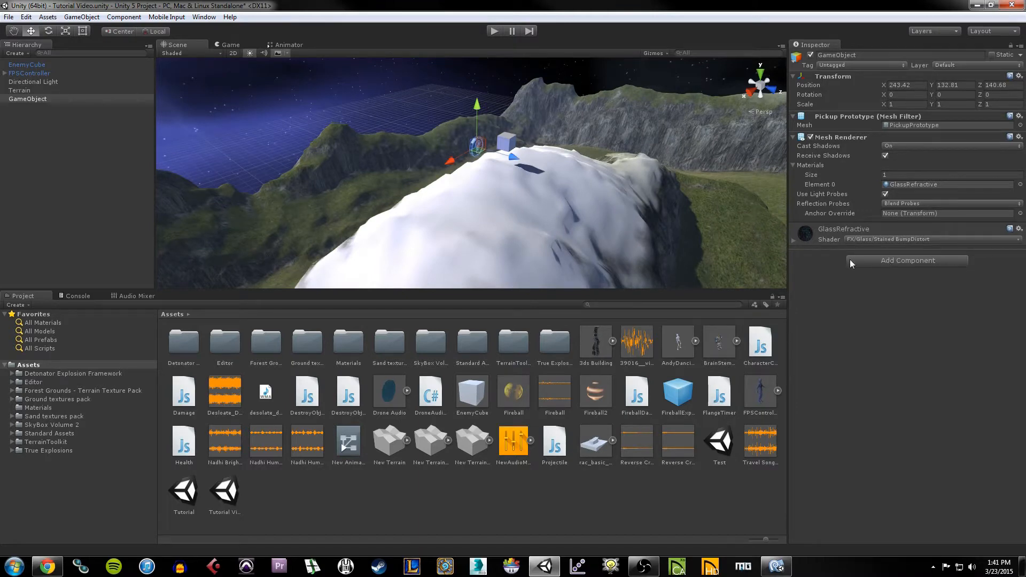
Step: Add a Mesh Collider physics component to the glass pickup object
{"action": "left_click", "coordinate": [909, 265]}
{"action": "left_click", "coordinate": [916, 320]}
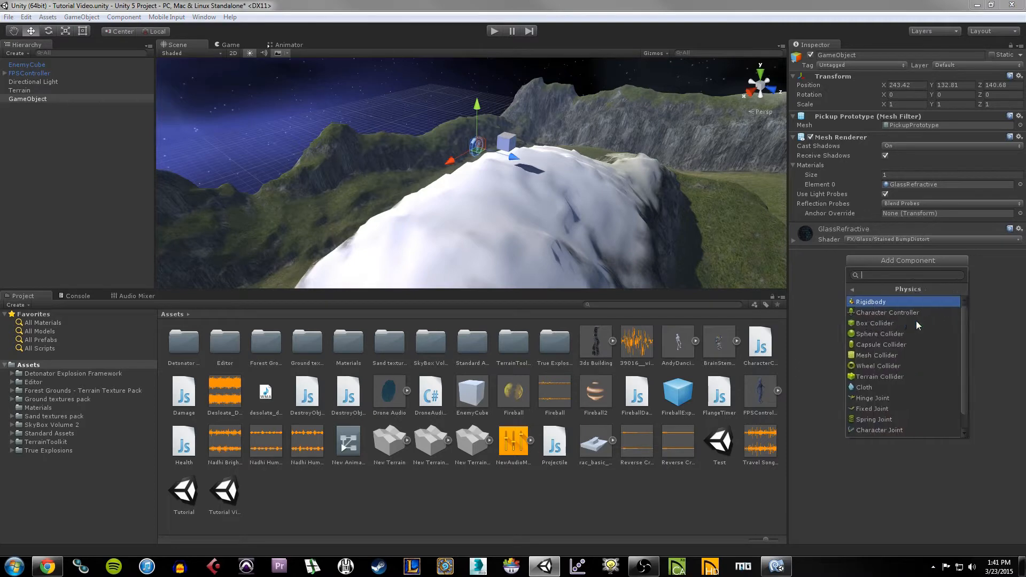
{"action": "left_click", "coordinate": [875, 357]}
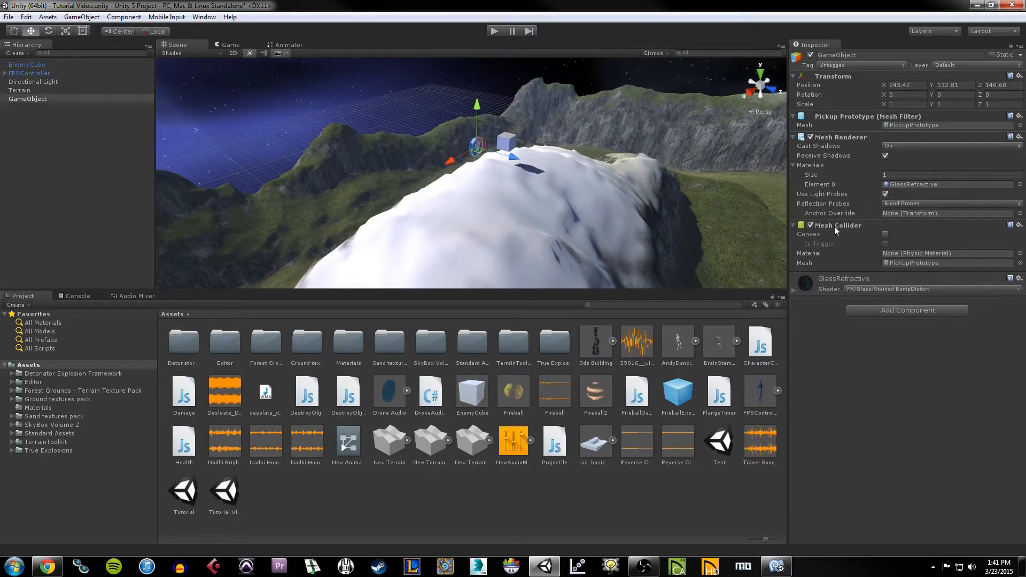
Step: Select the FPSController, frame it in the scene, and examine its character figure and attached components up close
{"action": "scroll", "coordinate": [480, 166], "scroll_direction": "up", "scroll_amount": 2}
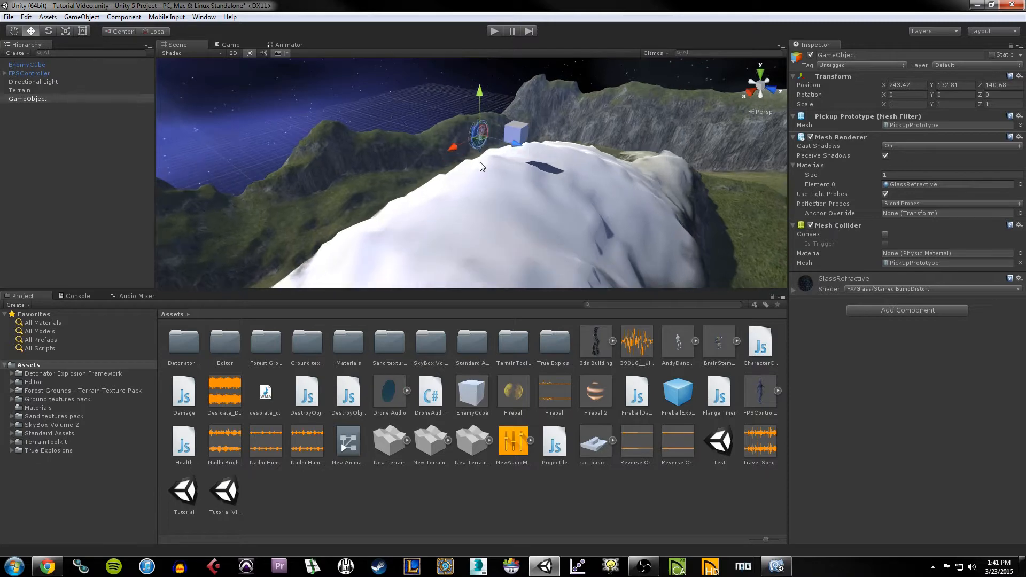
{"action": "middle_click_drag", "start_coordinate": [480, 162], "coordinate": [467, 191]}
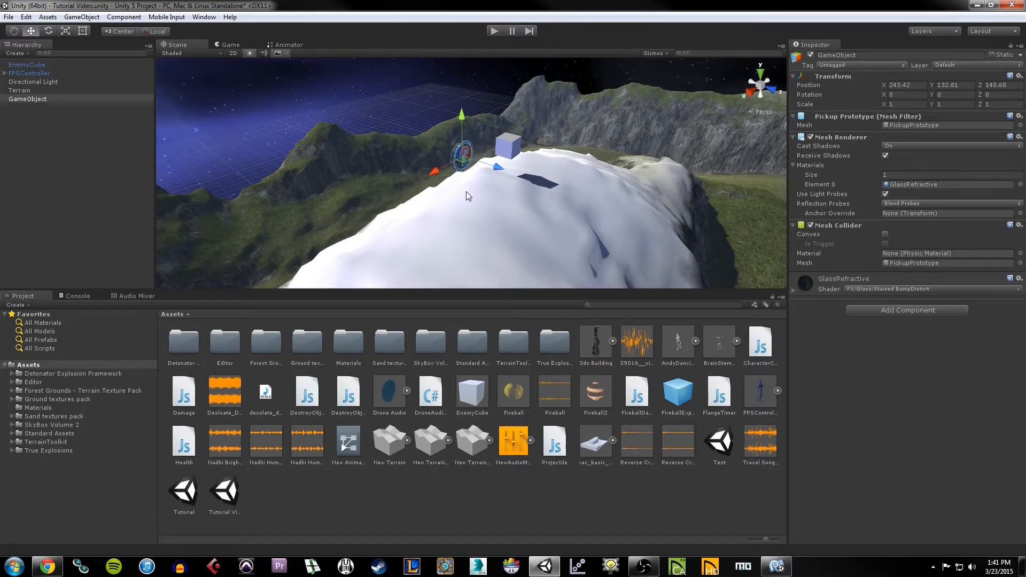
{"action": "middle_click_drag", "start_coordinate": [454, 112], "coordinate": [495, 251]}
{"action": "mouse_move", "coordinate": [463, 177]}
{"action": "middle_mouse_down"}
{"action": "mouse_move", "coordinate": [481, 160]}
{"action": "mouse_move", "coordinate": [529, 224]}
{"action": "mouse_move", "coordinate": [470, 182]}
{"action": "middle_mouse_up"}
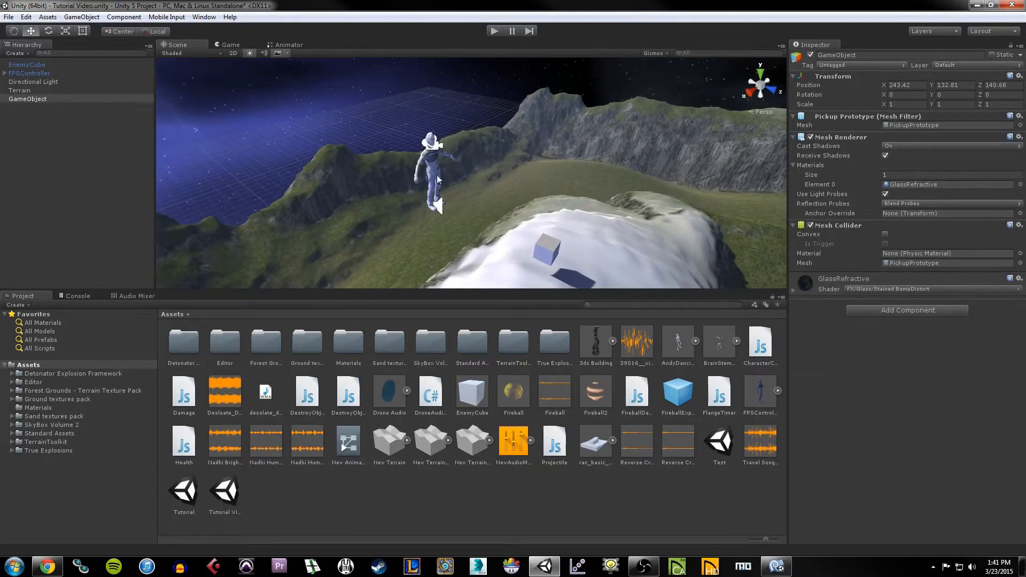
{"action": "left_click", "coordinate": [435, 171]}
{"action": "key", "text": "f"}
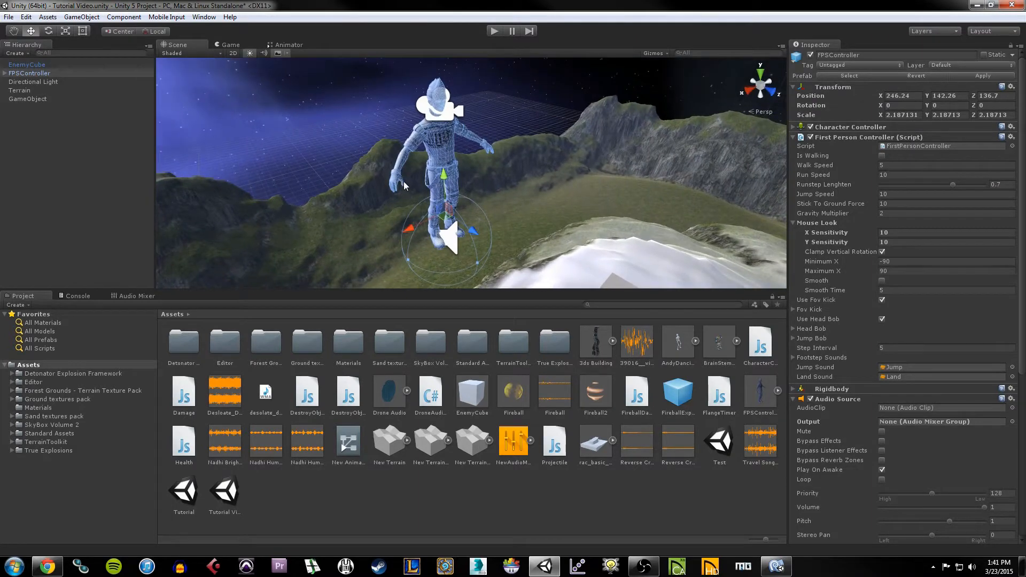
{"action": "scroll", "coordinate": [400, 176], "scroll_direction": "up", "scroll_amount": 5}
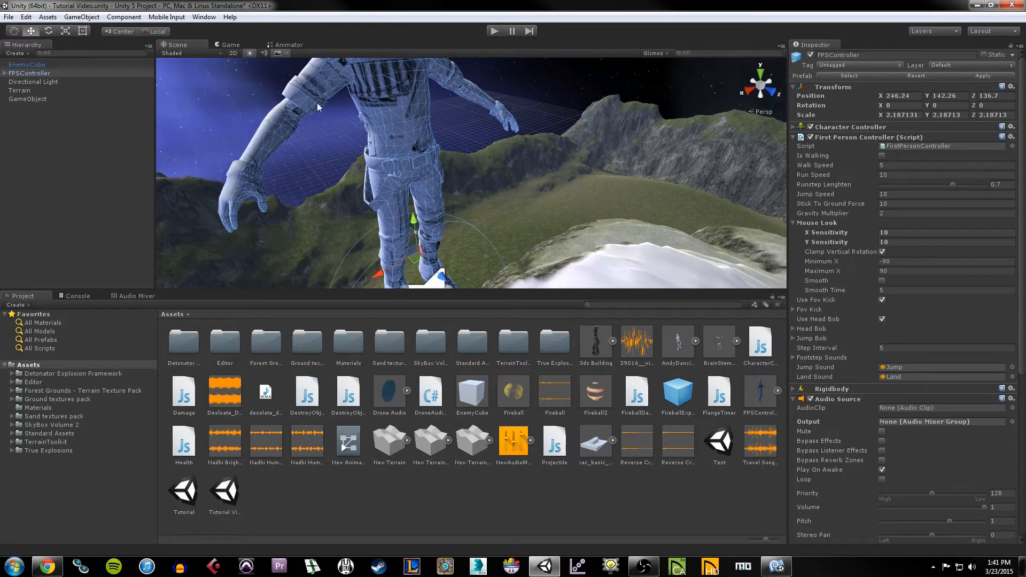
{"action": "scroll", "coordinate": [393, 219], "scroll_direction": "down", "scroll_amount": 3}
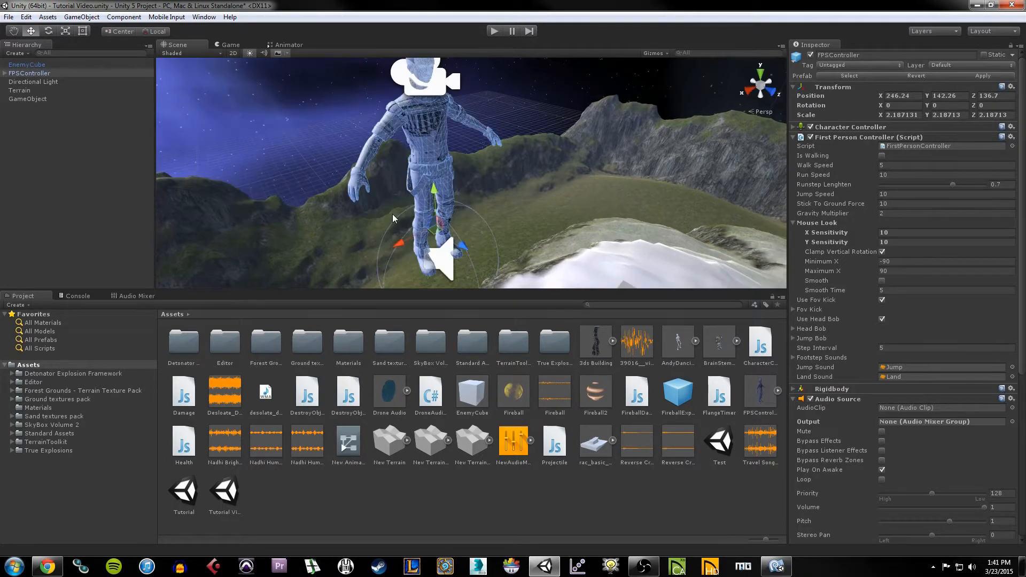
{"action": "scroll", "coordinate": [450, 169], "scroll_direction": "down", "scroll_amount": 2}
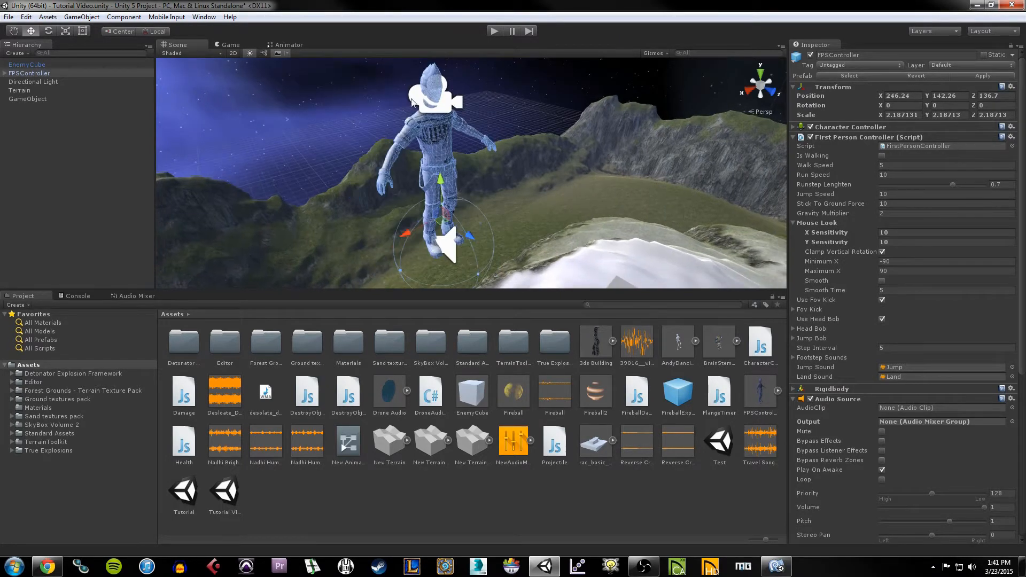
Step: Select the glass pickup object and examine its placement beside the cube on the snowy peak from several angles
{"action": "left_click", "coordinate": [526, 170]}
{"action": "middle_click_drag", "start_coordinate": [447, 161], "coordinate": [542, 138]}
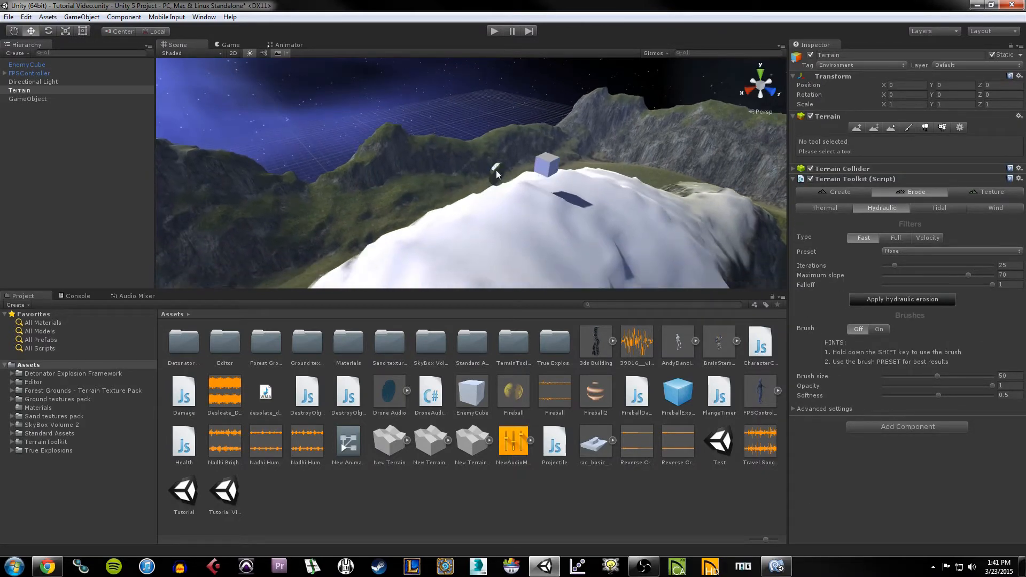
{"action": "left_click", "coordinate": [497, 171]}
{"action": "middle_click_drag", "start_coordinate": [544, 184], "coordinate": [495, 190]}
{"action": "scroll", "coordinate": [489, 201], "scroll_direction": "up", "scroll_amount": 3}
{"action": "scroll", "coordinate": [478, 216], "scroll_direction": "up", "scroll_amount": 2}
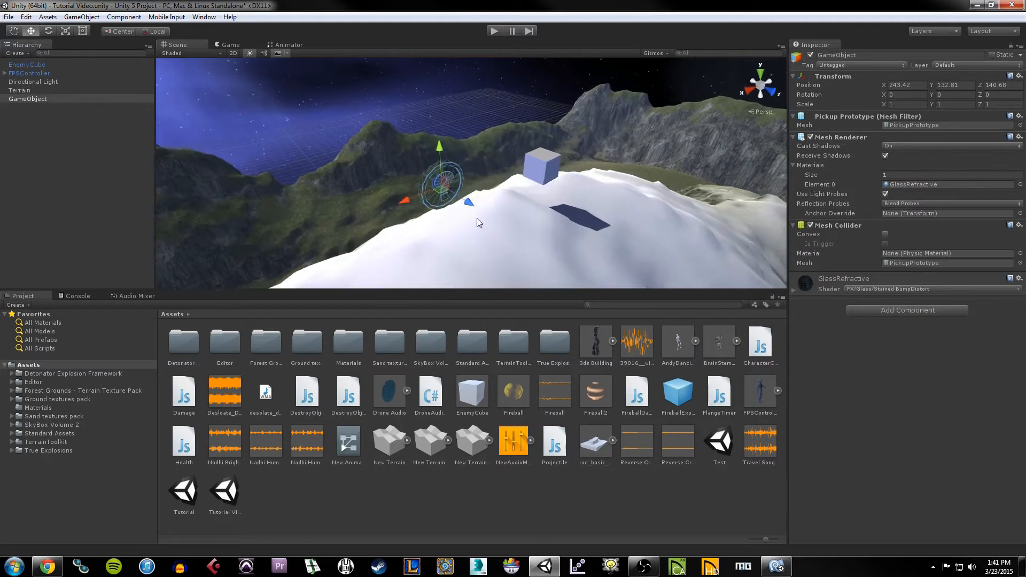
{"action": "right_click_drag", "start_coordinate": [430, 227], "coordinate": [506, 235]}
{"action": "middle_click_drag", "start_coordinate": [440, 219], "coordinate": [498, 212]}
{"action": "middle_click_drag", "start_coordinate": [593, 212], "coordinate": [495, 216]}
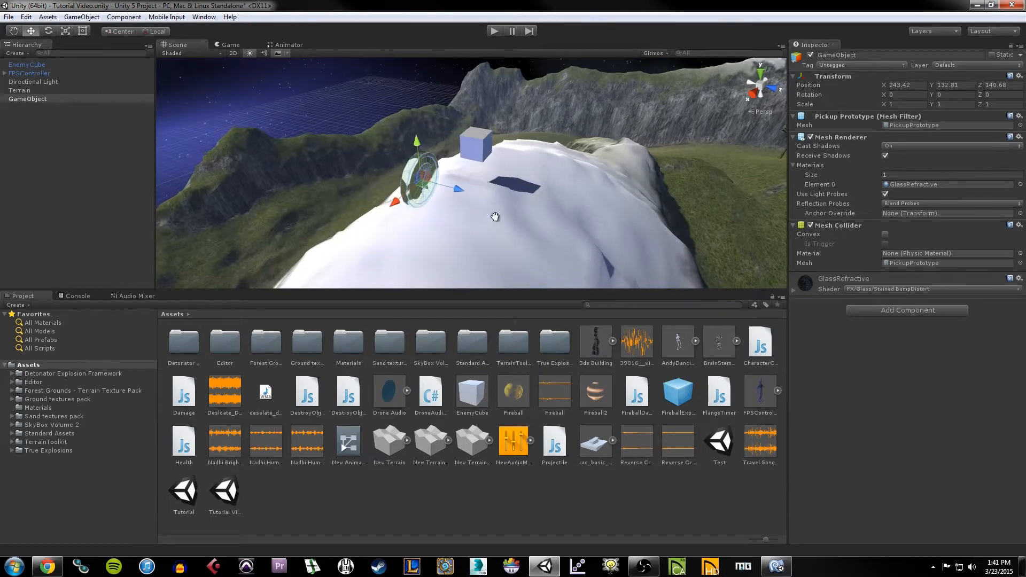
Step: Play-test the scene, looking around and firing a few shots near the pickup object, and stop the game
{"action": "left_click", "coordinate": [497, 30]}
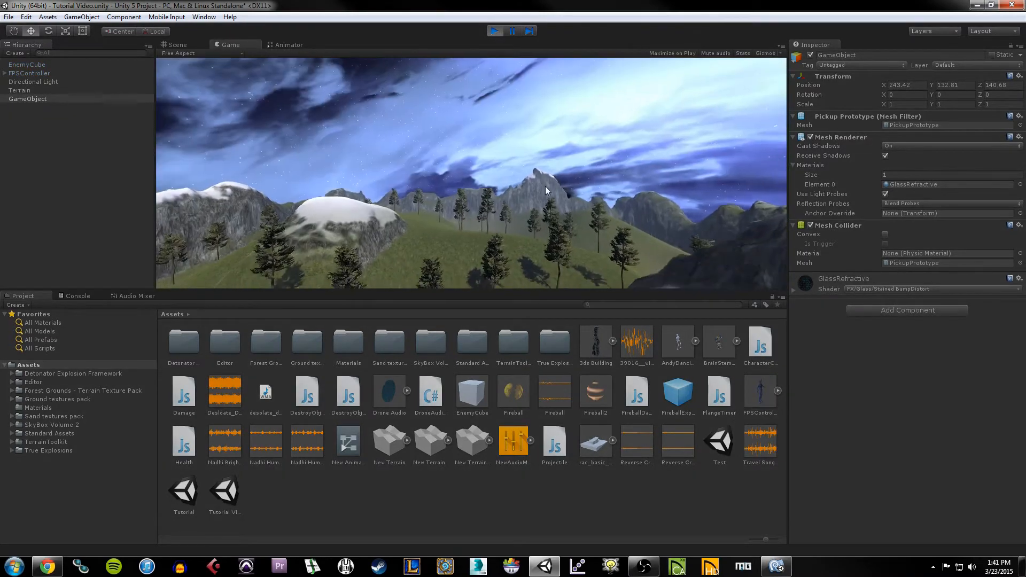
{"action": "left_click", "coordinate": [523, 156]}
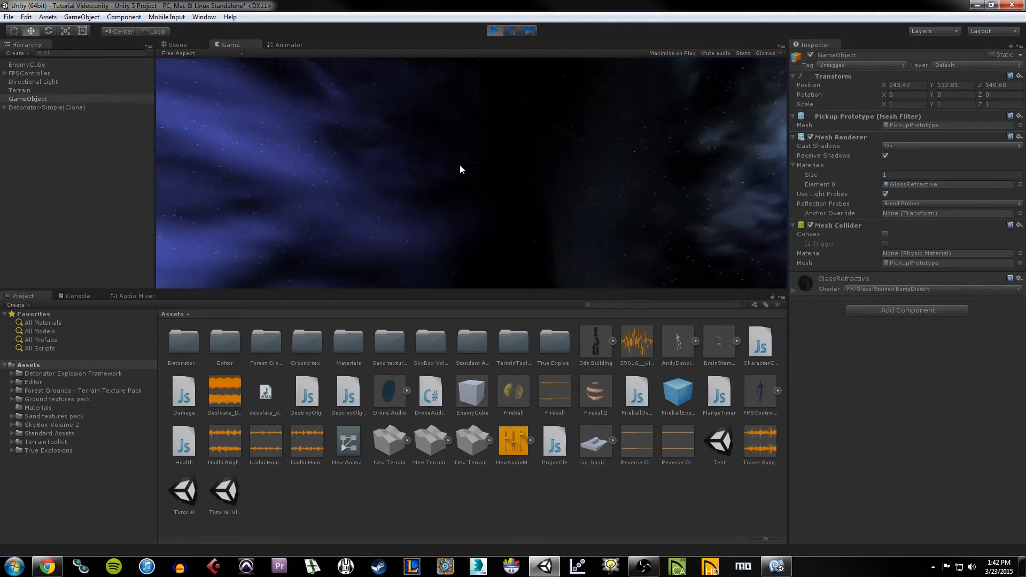
{"action": "left_click", "coordinate": [451, 166]}
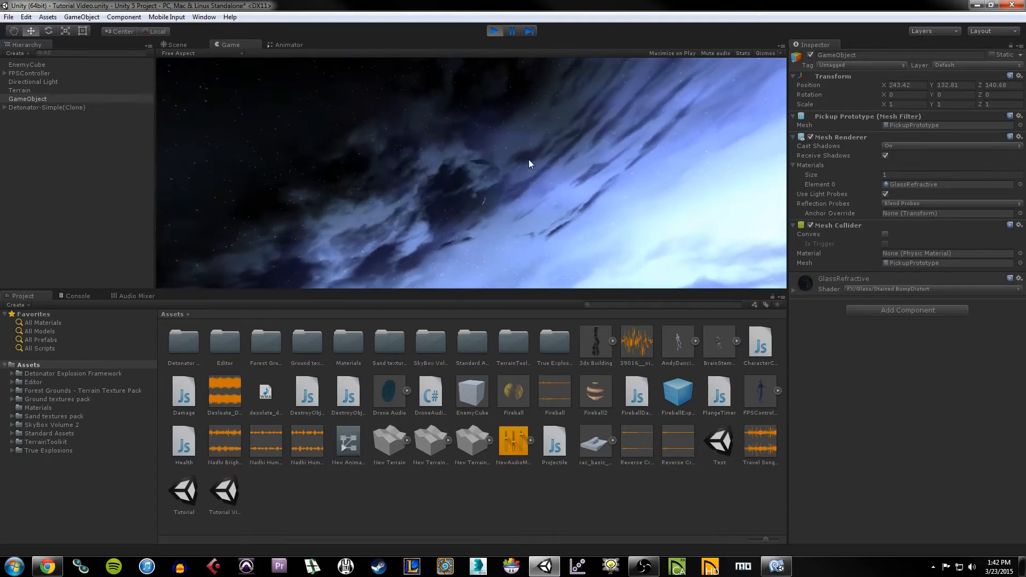
{"action": "left_click", "coordinate": [529, 160]}
{"action": "left_click", "coordinate": [495, 32]}
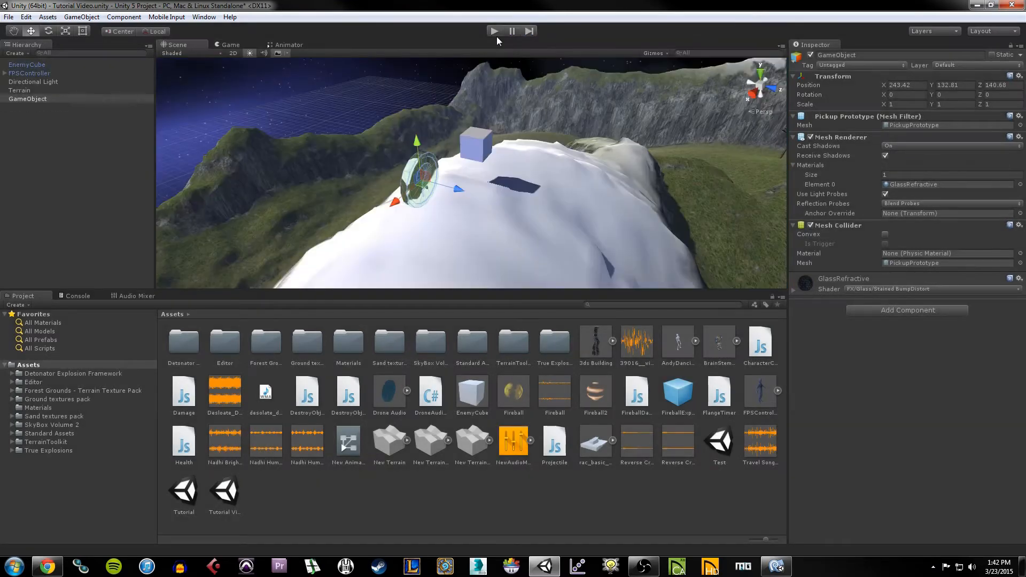
Step: Add two Audio Source components to the glass pickup object
{"action": "left_click", "coordinate": [889, 311]}
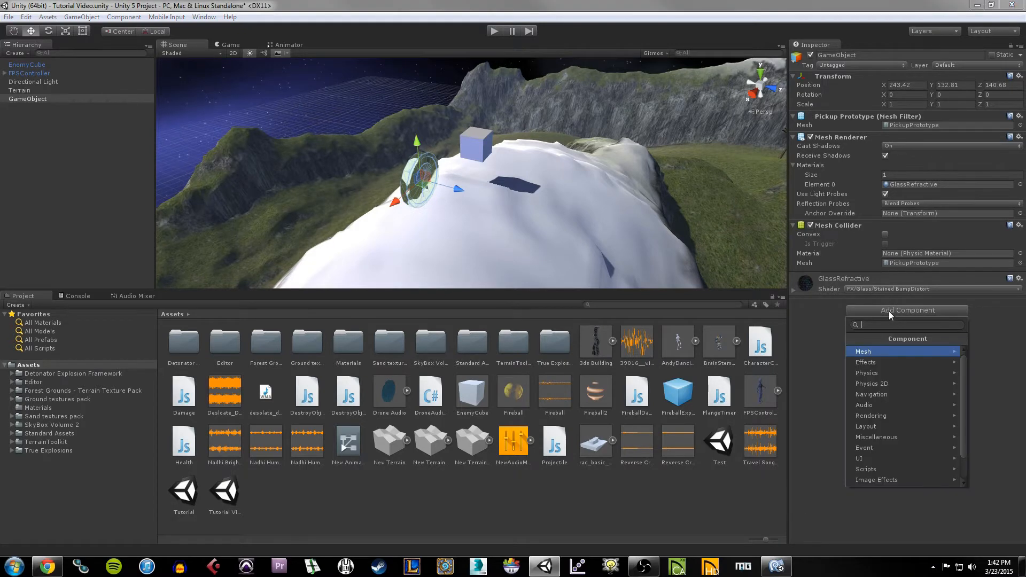
{"action": "left_click", "coordinate": [881, 405]}
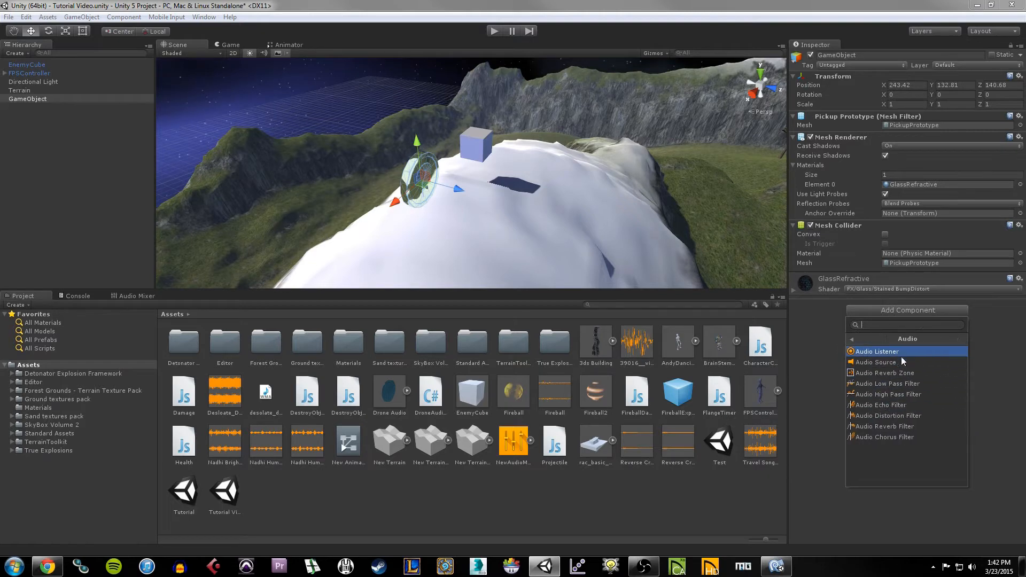
{"action": "left_click", "coordinate": [895, 363]}
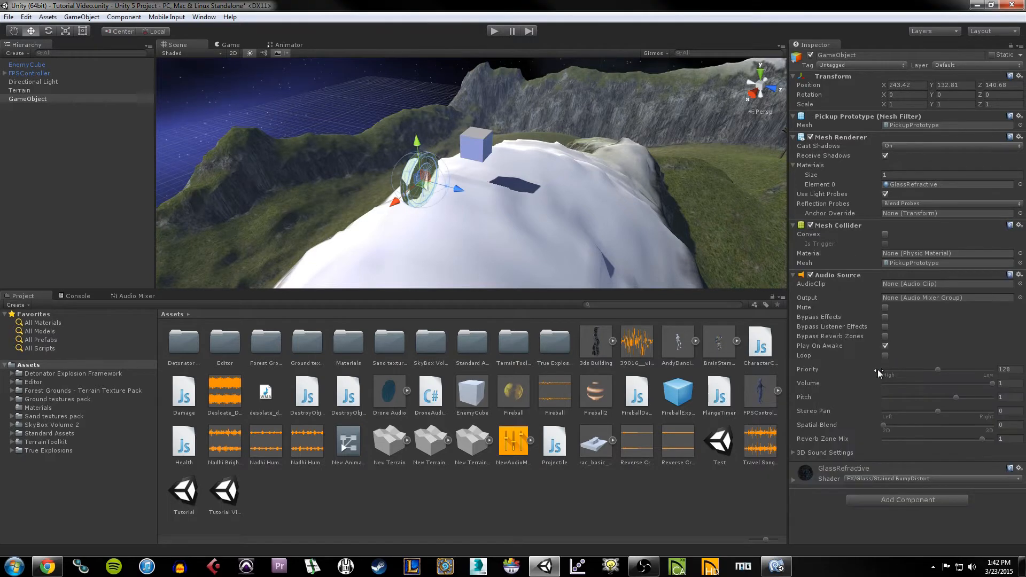
{"action": "left_click", "coordinate": [886, 500]}
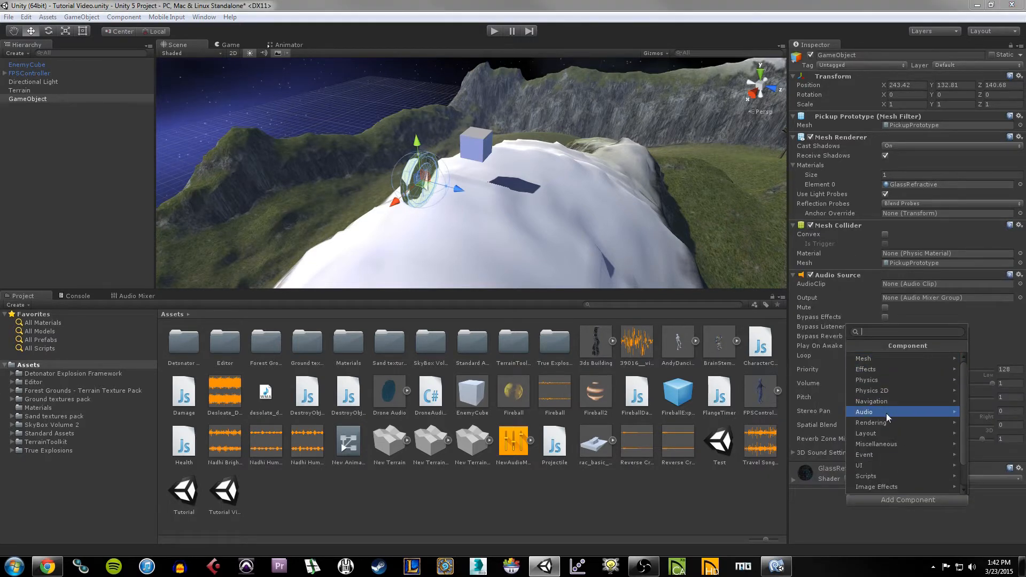
{"action": "left_click", "coordinate": [886, 412]}
{"action": "left_click", "coordinate": [904, 369]}
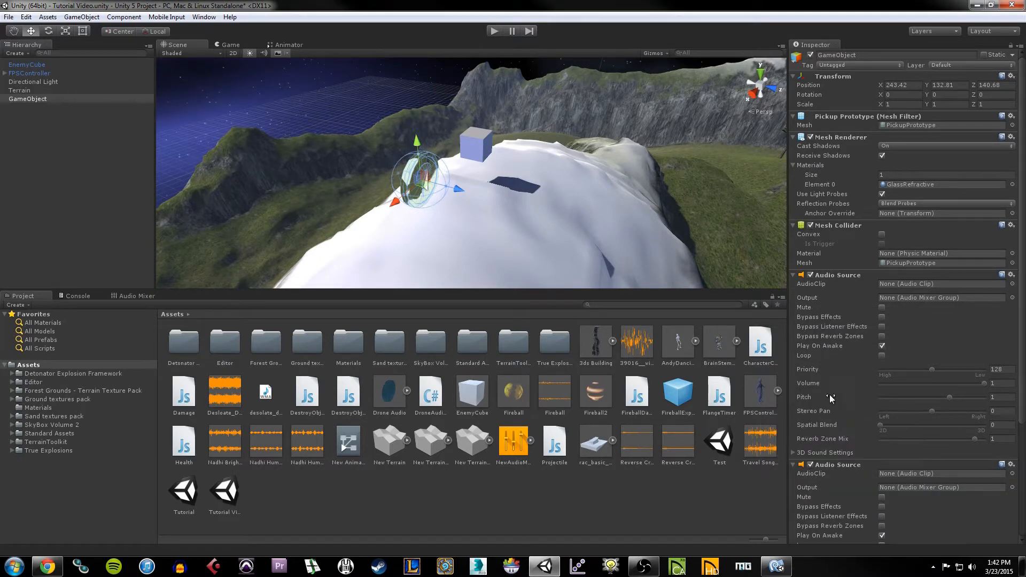
Step: Preview the Desloate_Drone_Loop_Fixed_Long clip and assign it as the AudioClip of the pickup object's first Audio Source
{"action": "left_click", "coordinate": [232, 389]}
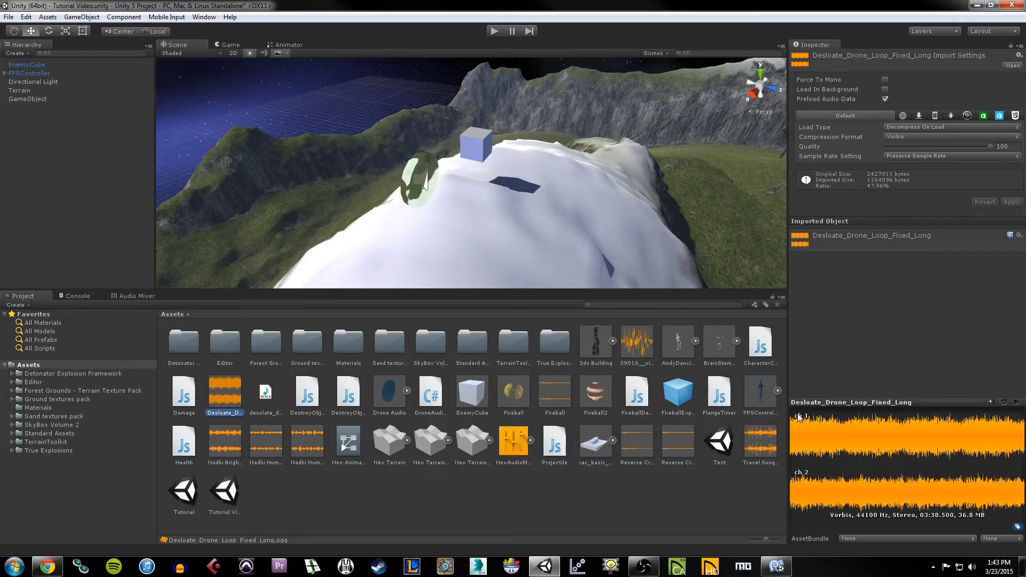
{"action": "left_click", "coordinate": [793, 435]}
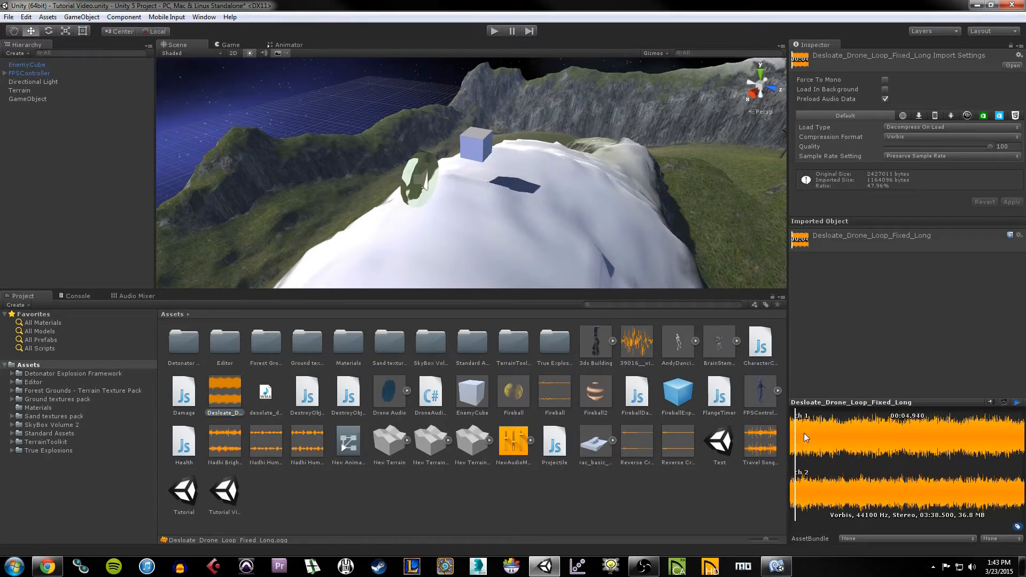
{"action": "left_click", "coordinate": [720, 504]}
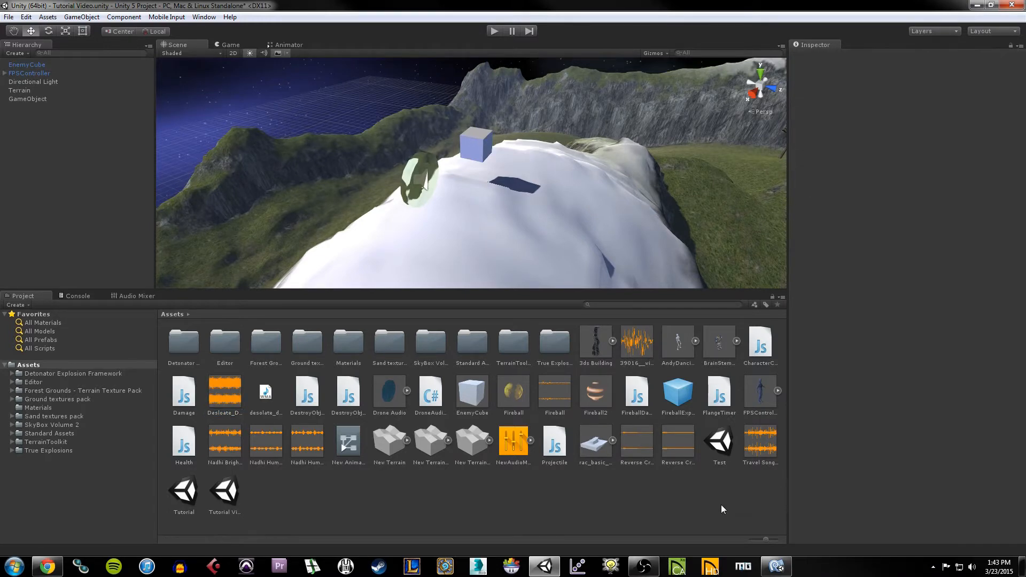
{"action": "left_click", "coordinate": [434, 161]}
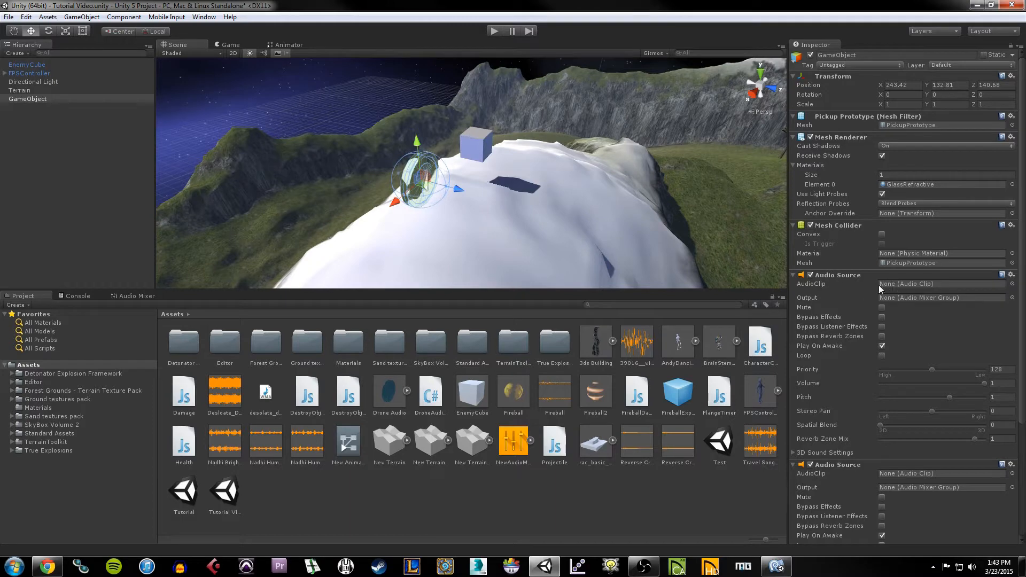
{"action": "left_click_drag", "start_coordinate": [224, 392], "coordinate": [922, 286]}
Step: Examine the components of the FPSController and of its FirstPersonCharacter child, including the Audio Listener
{"action": "left_click", "coordinate": [42, 73]}
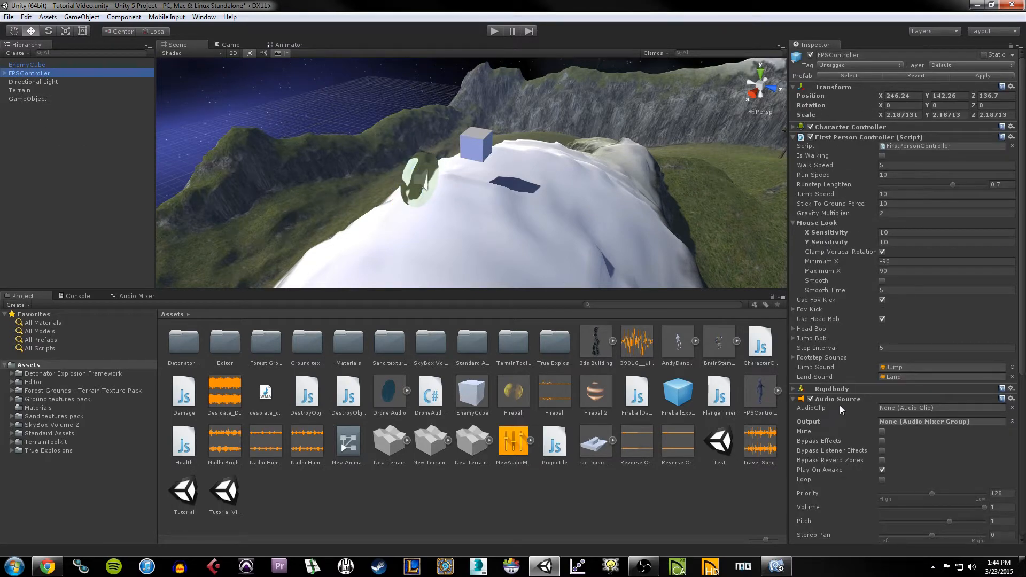
{"action": "scroll", "coordinate": [843, 407], "scroll_direction": "down", "scroll_amount": 4}
{"action": "scroll", "coordinate": [848, 401], "scroll_direction": "up", "scroll_amount": 4}
{"action": "left_click", "coordinate": [4, 74]}
{"action": "left_click", "coordinate": [32, 82]}
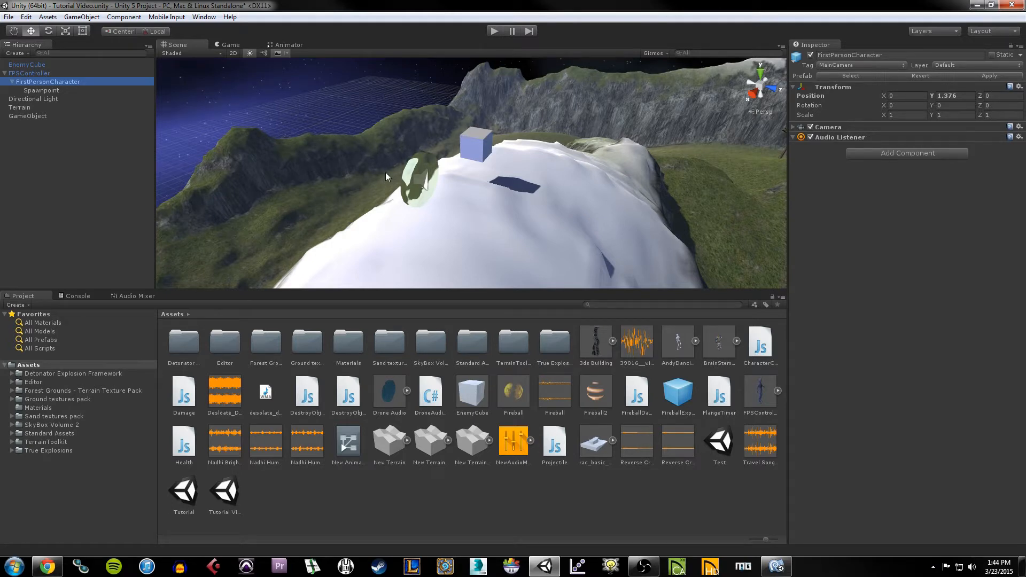
Step: Set the Spatial Blend of the pickup object's first Audio Source to 1, fully 3D
{"action": "left_click", "coordinate": [44, 114]}
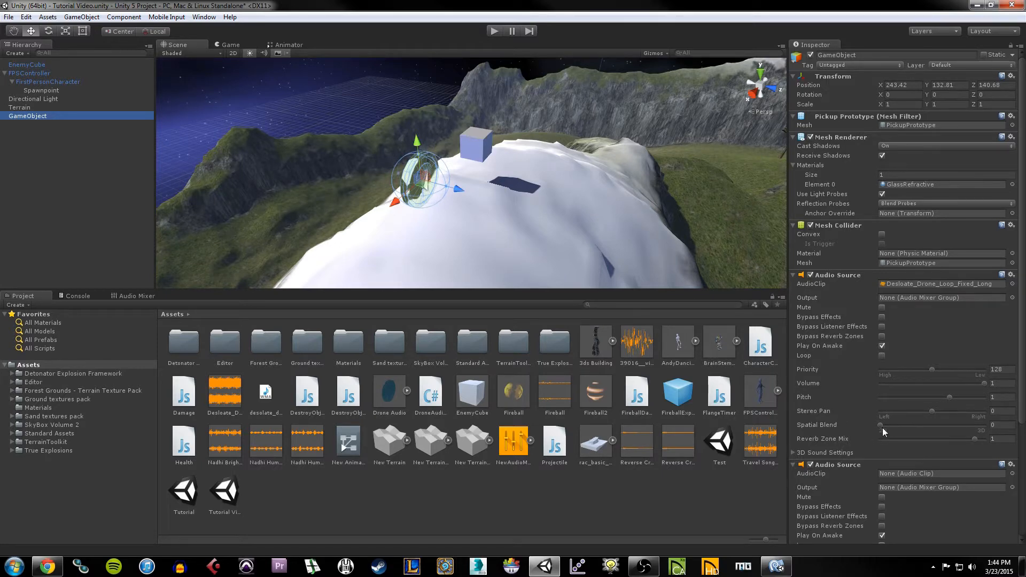
{"action": "left_click_drag", "start_coordinate": [880, 425], "coordinate": [1003, 425]}
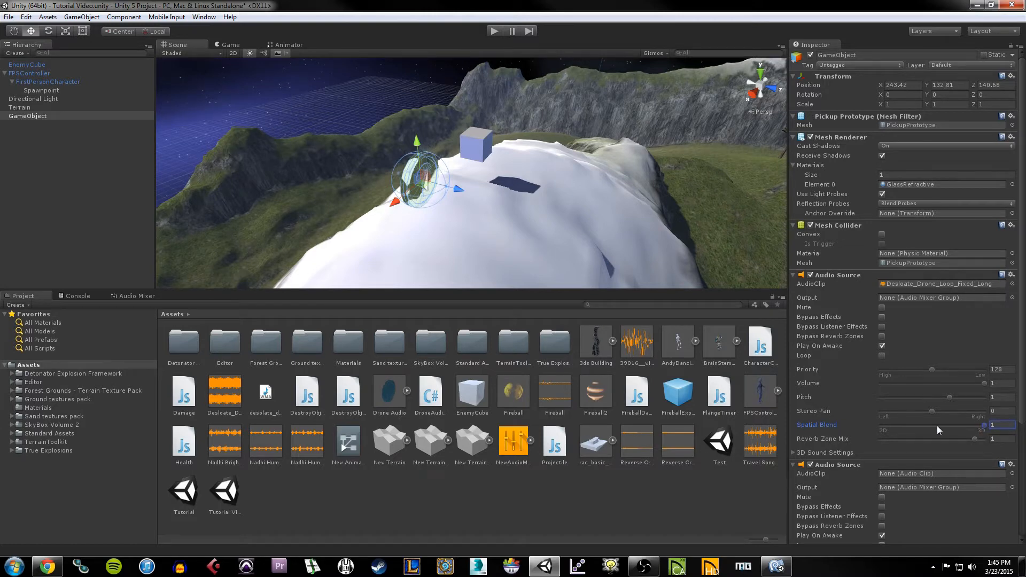
{"action": "left_click_drag", "start_coordinate": [983, 429], "coordinate": [1010, 434]}
Step: Preview the Nadhi Hum Slow Rhythm BandPass clip and assign it as the AudioClip of the pickup object's second Audio Source
{"action": "scroll", "coordinate": [1020, 396], "scroll_direction": "down", "scroll_amount": 5}
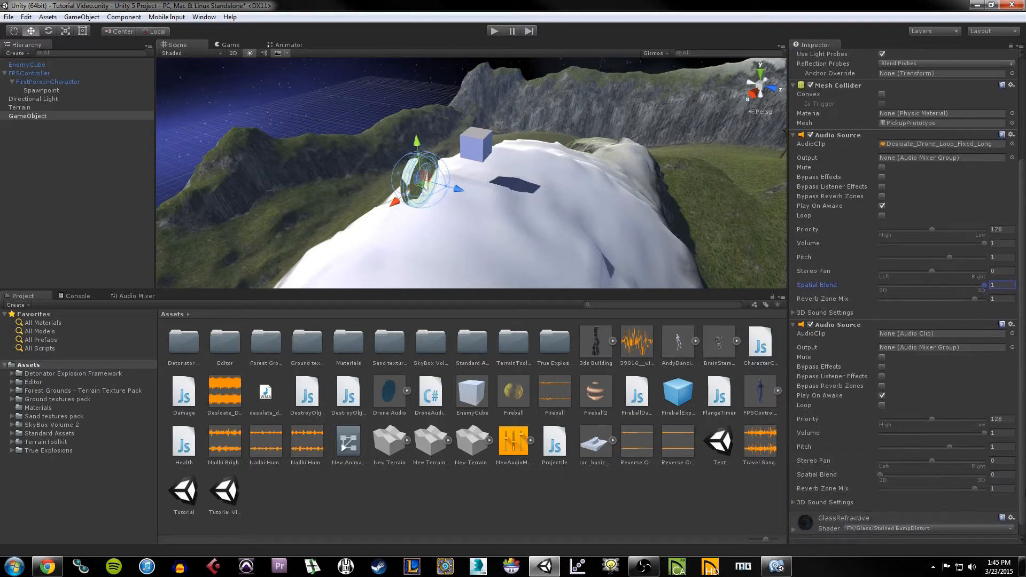
{"action": "left_click", "coordinate": [268, 441]}
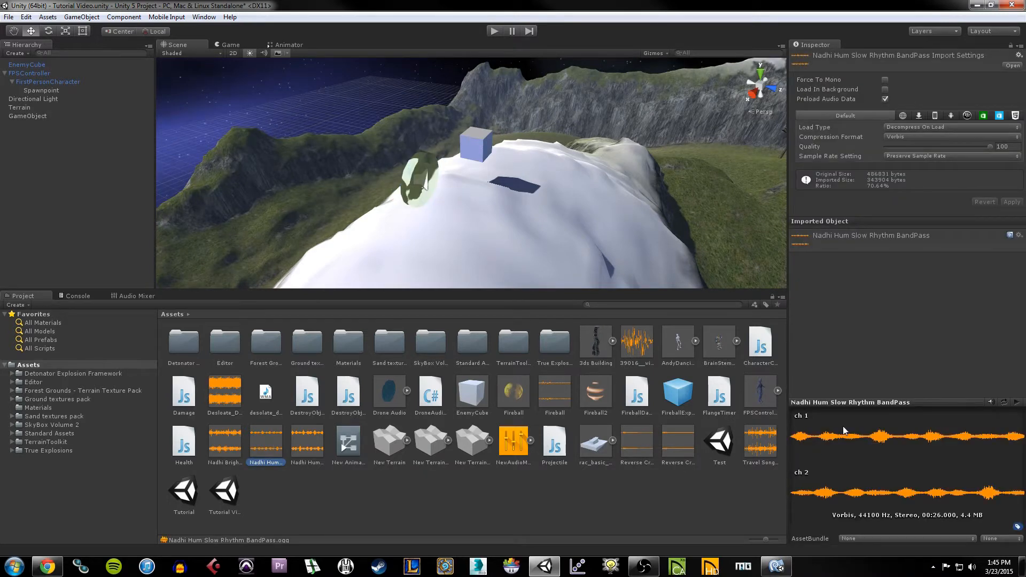
{"action": "left_click", "coordinate": [796, 438]}
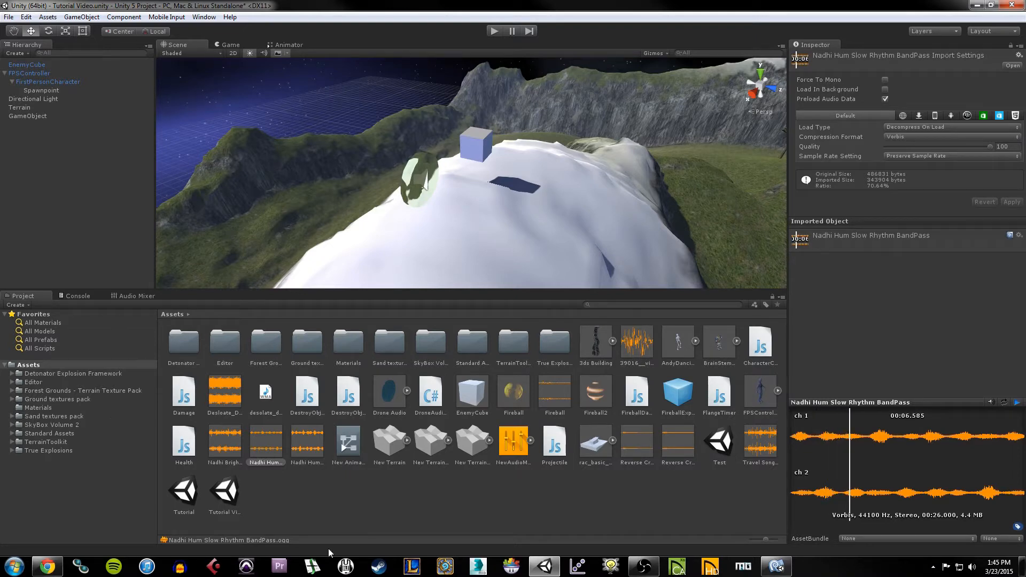
{"action": "left_click", "coordinate": [345, 528]}
{"action": "left_click", "coordinate": [24, 116]}
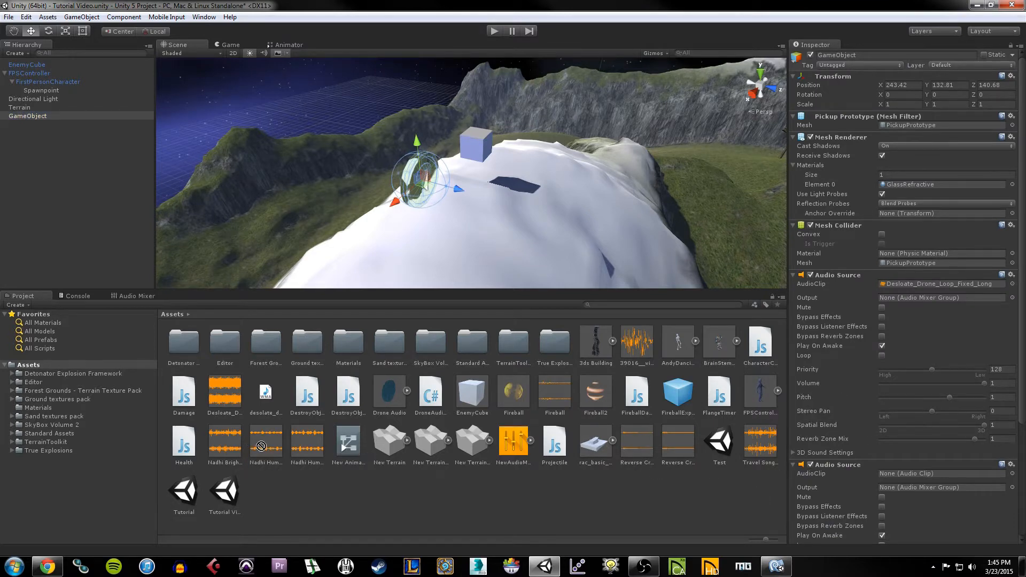
{"action": "left_click_drag", "start_coordinate": [265, 448], "coordinate": [915, 472]}
Step: Set the Spatial Blend of the pickup object's second Audio Source to 1, fully 3D
{"action": "scroll", "coordinate": [842, 462], "scroll_direction": "down", "scroll_amount": 5}
{"action": "left_click", "coordinate": [881, 461]}
{"action": "left_click_drag", "start_coordinate": [881, 461], "coordinate": [986, 460]}
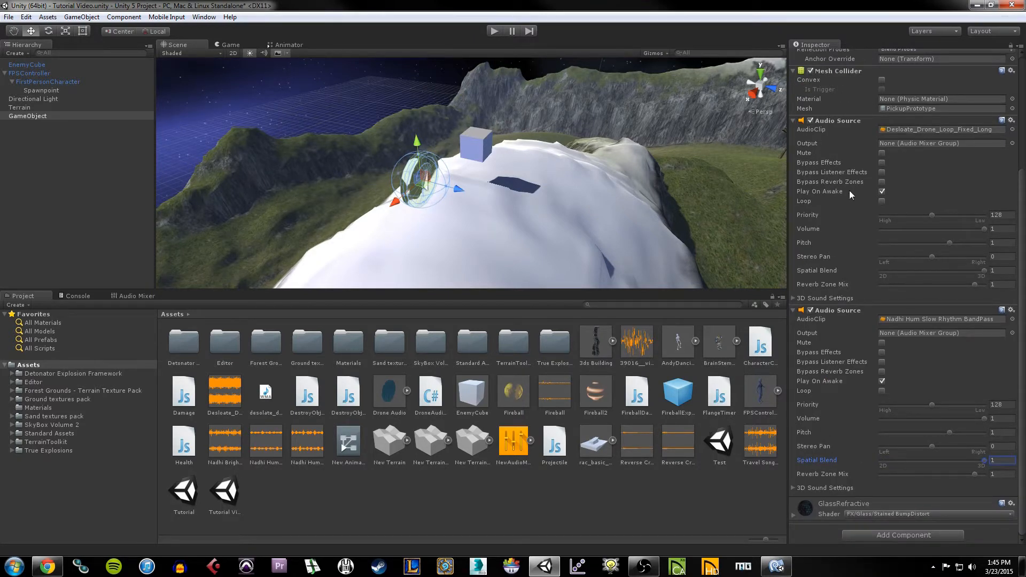
Step: Play-test the scene, walking away from and back to the pickup object to hear its 3D audio, and stop the game
{"action": "left_click", "coordinate": [493, 32]}
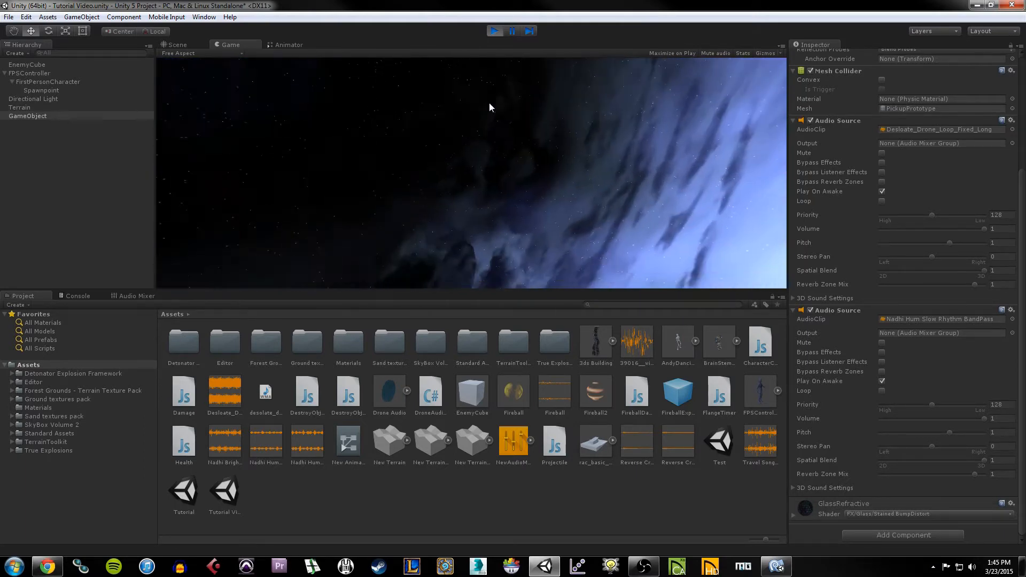
{"action": "key", "text": "s"}
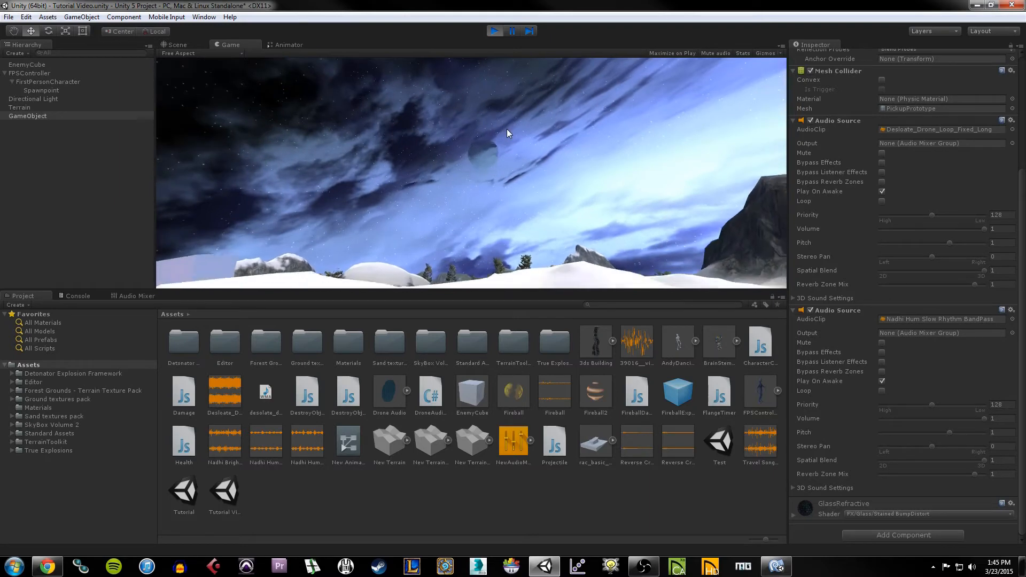
{"action": "key", "text": "s"}
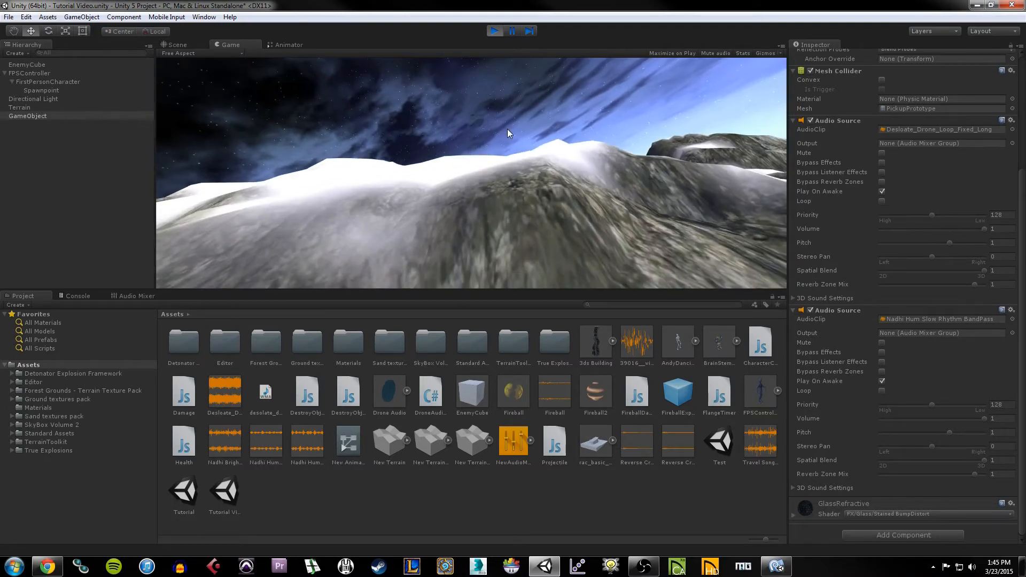
{"action": "key", "text": "d"}
{"action": "key", "text": "w"}
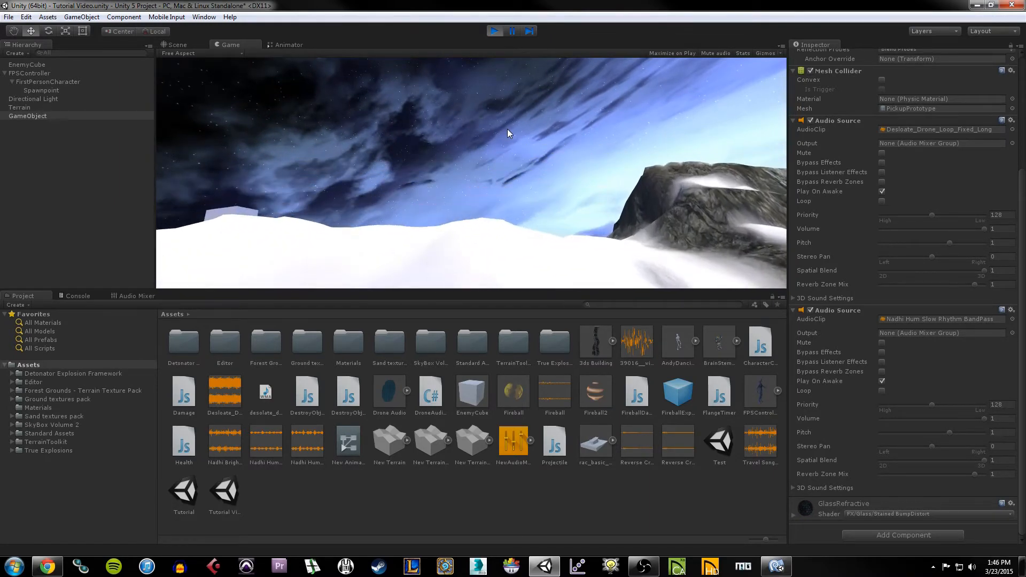
{"action": "key", "text": "w"}
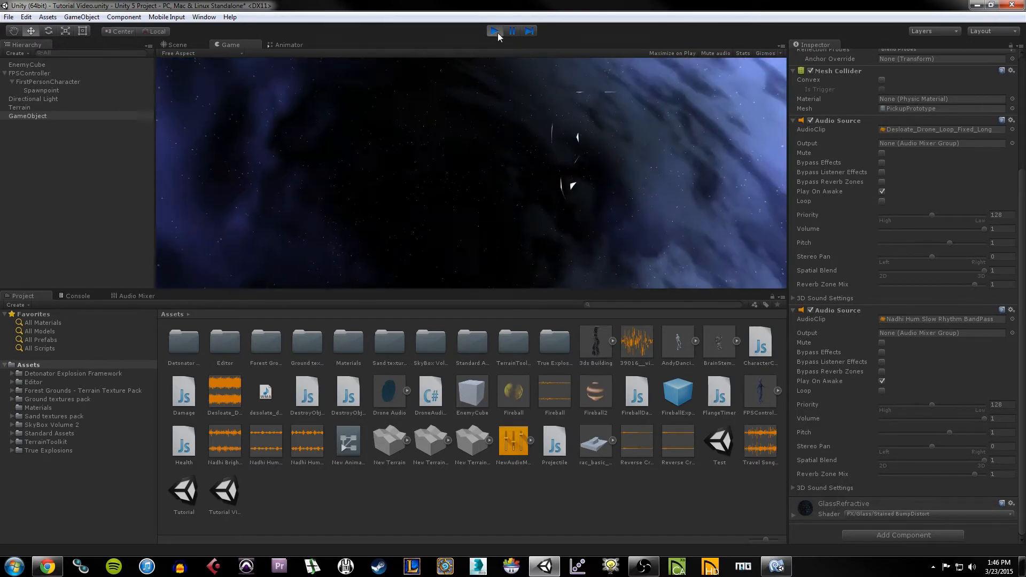
{"action": "left_click", "coordinate": [496, 31]}
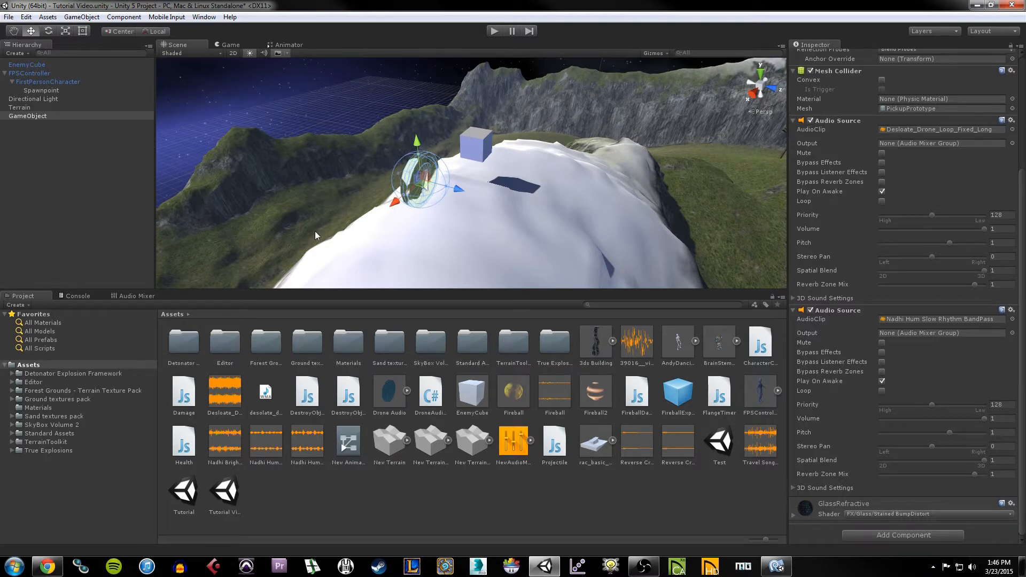
Step: Create a new Audio Mixer asset in the Assets folder
{"action": "left_click", "coordinate": [357, 504]}
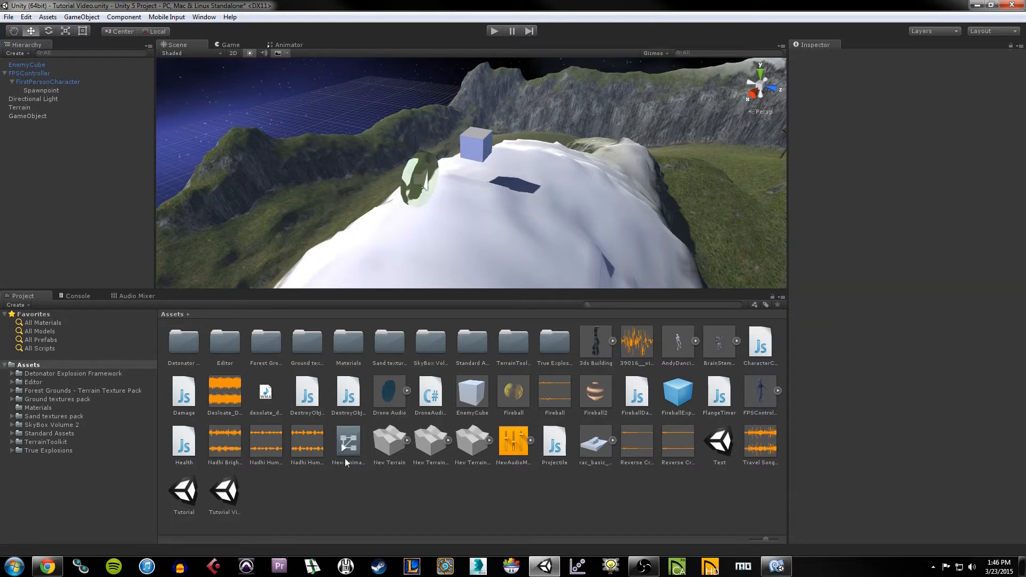
{"action": "right_click", "coordinate": [287, 498]}
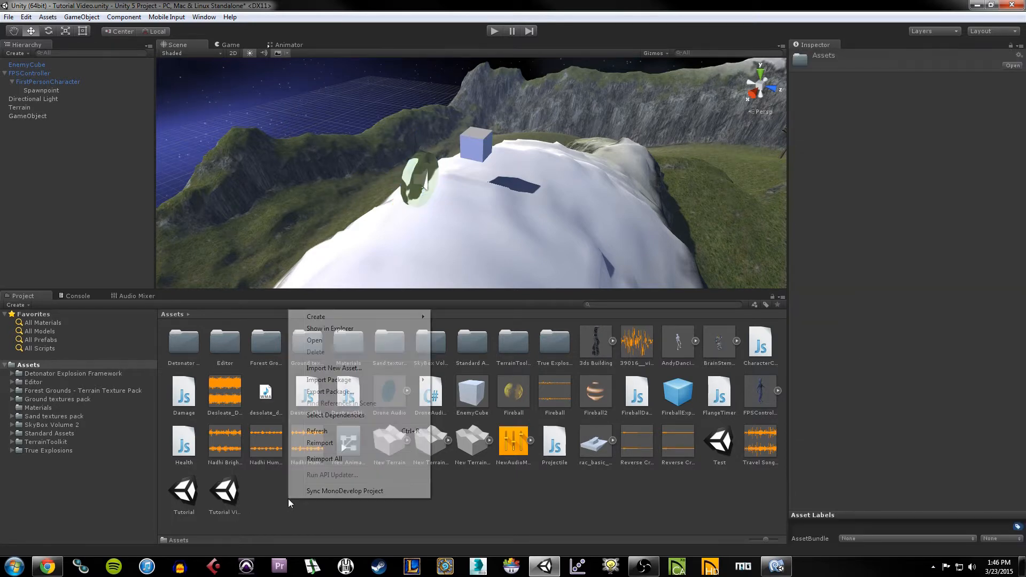
{"action": "mouse_move", "coordinate": [402, 321]}
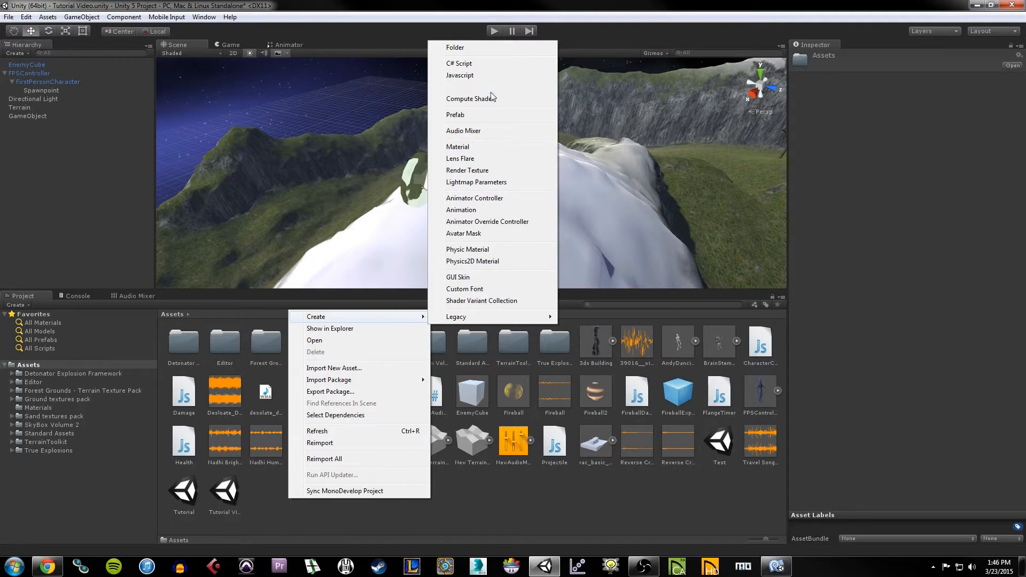
{"action": "left_click", "coordinate": [486, 132]}
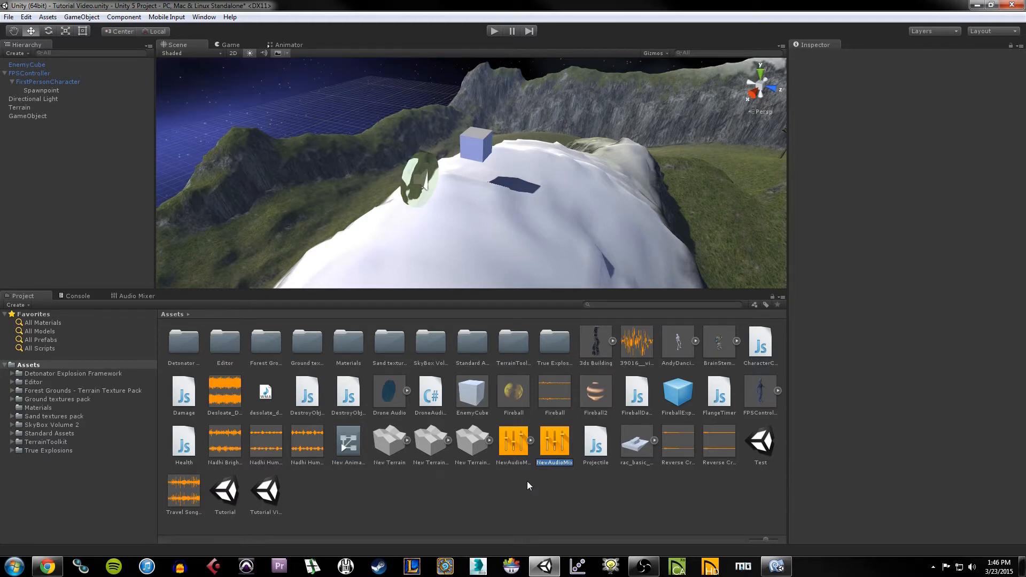
Step: Name the new Audio Mixer asset AudioMixerTutorial and open it for editing
{"action": "type", "text": "AudioMixe"}
{"action": "type", "text": "rTutorial"}
{"action": "key", "text": "Return"}
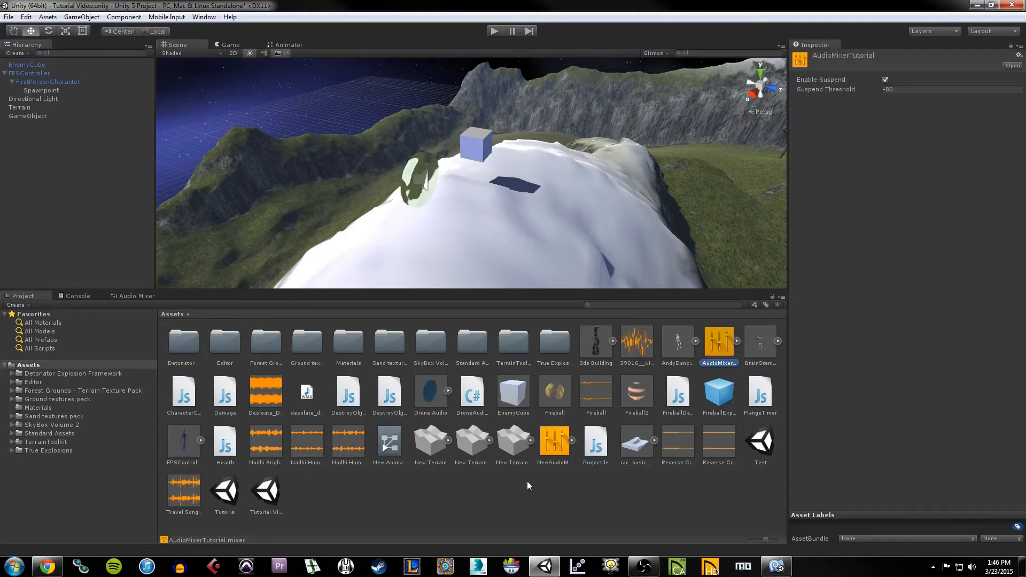
{"action": "double_click", "coordinate": [723, 345]}
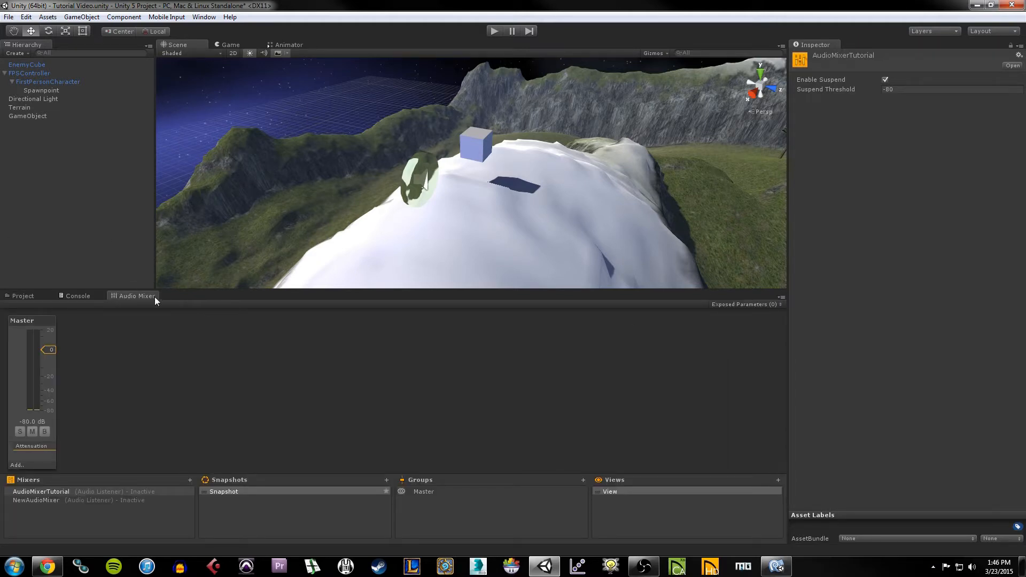
Step: Examine AudioMixerTutorial's Master channel settings and its mixer, snapshot, group and view entries
{"action": "left_click", "coordinate": [39, 321]}
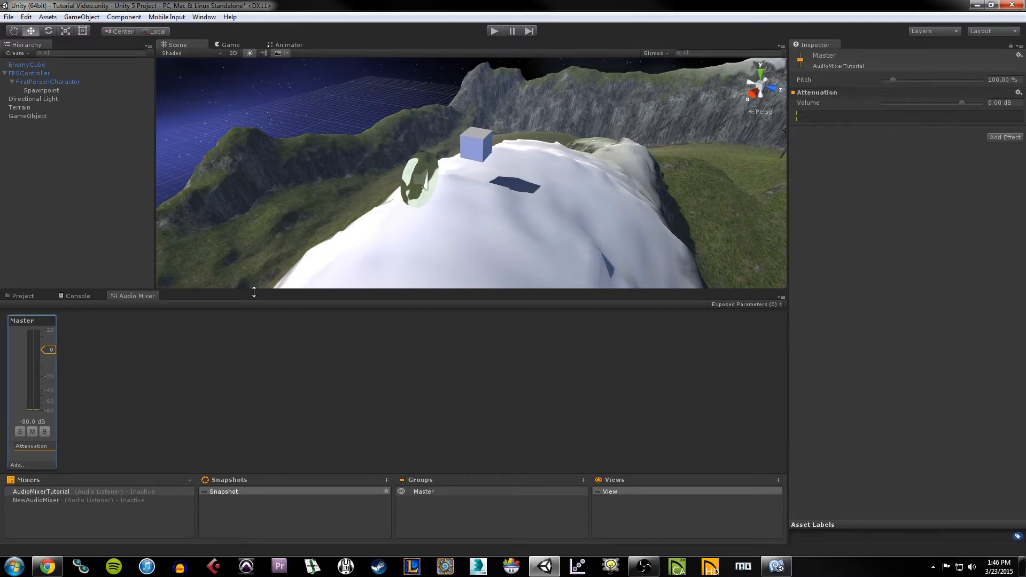
{"action": "left_click_drag", "start_coordinate": [254, 292], "coordinate": [285, 292]}
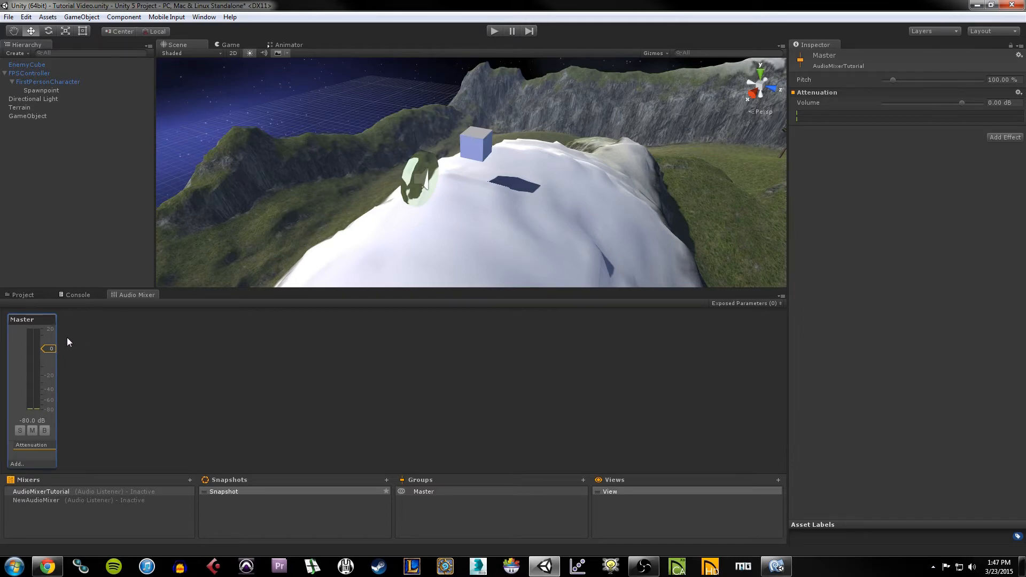
{"action": "left_click", "coordinate": [196, 363]}
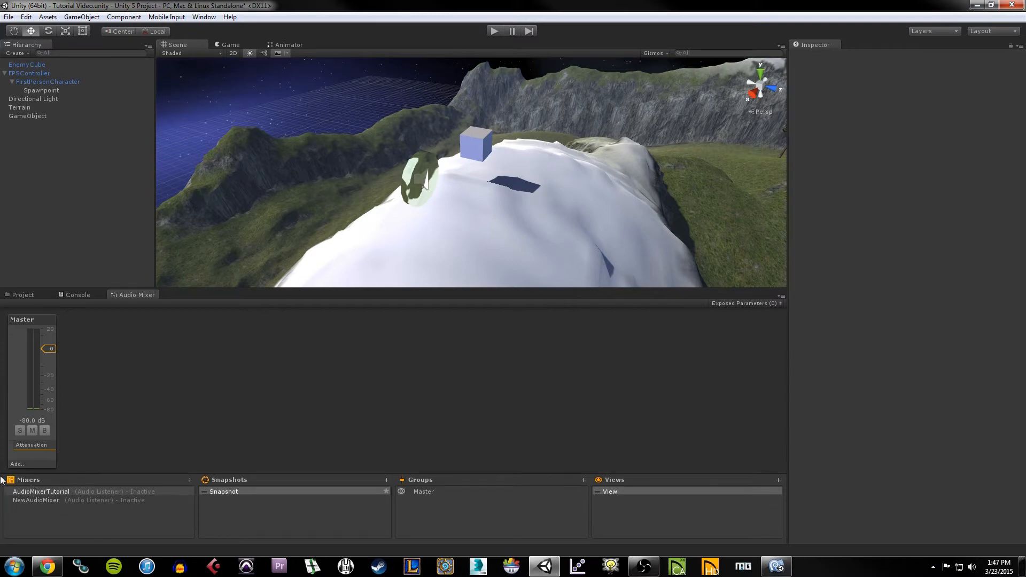
{"action": "left_click", "coordinate": [68, 491]}
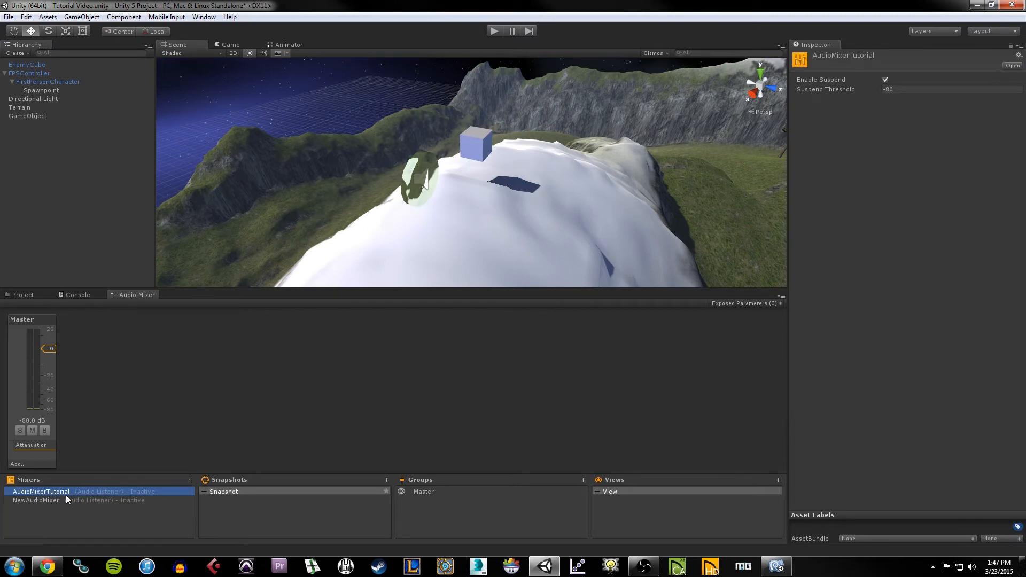
{"action": "left_click", "coordinate": [69, 490]}
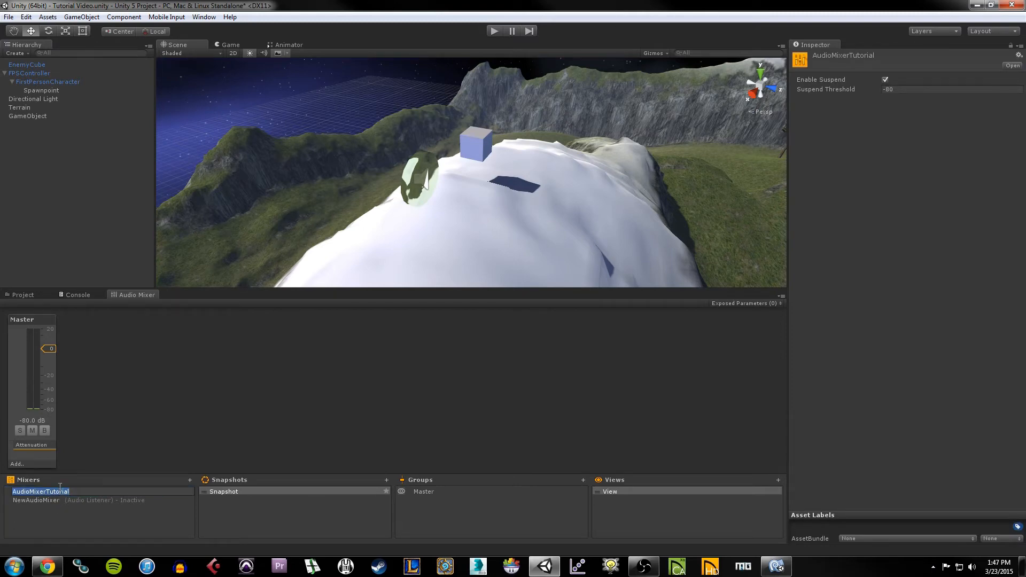
{"action": "left_click", "coordinate": [266, 492]}
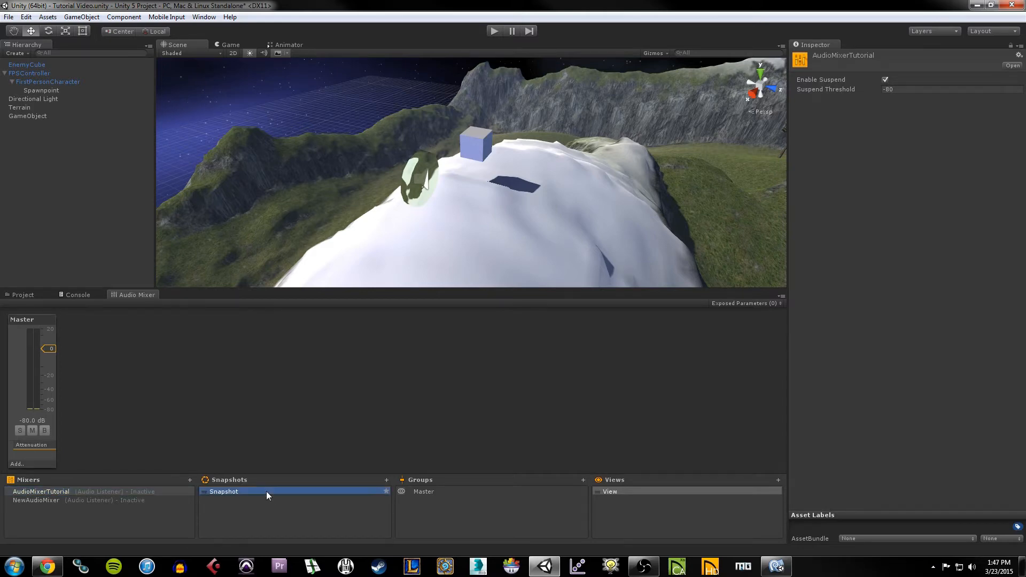
{"action": "left_click", "coordinate": [441, 492]}
{"action": "left_click", "coordinate": [696, 491]}
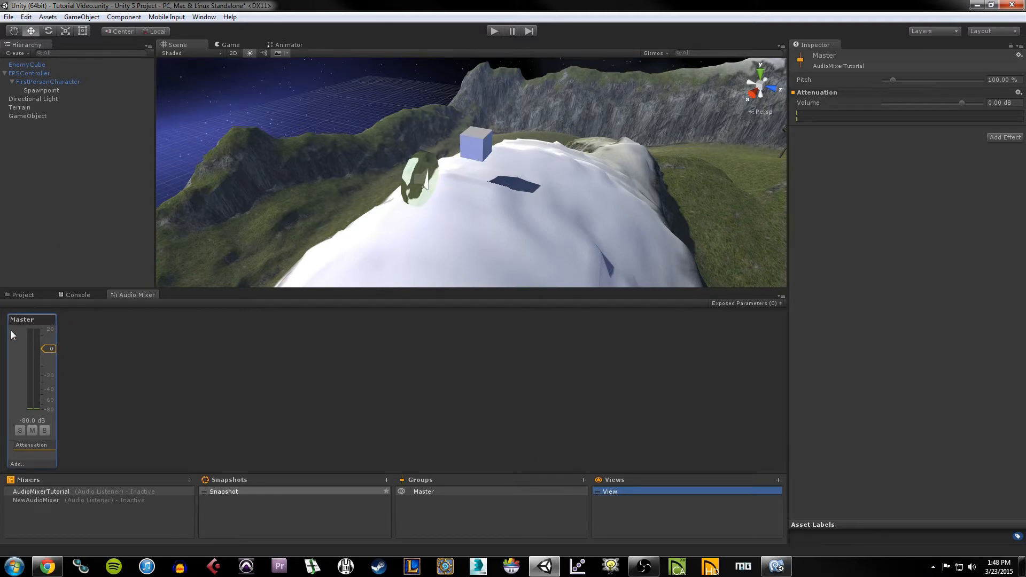
Step: Examine the FPSController's jump and land sounds and the AudioClip slot of its Audio Source
{"action": "left_click", "coordinate": [36, 73]}
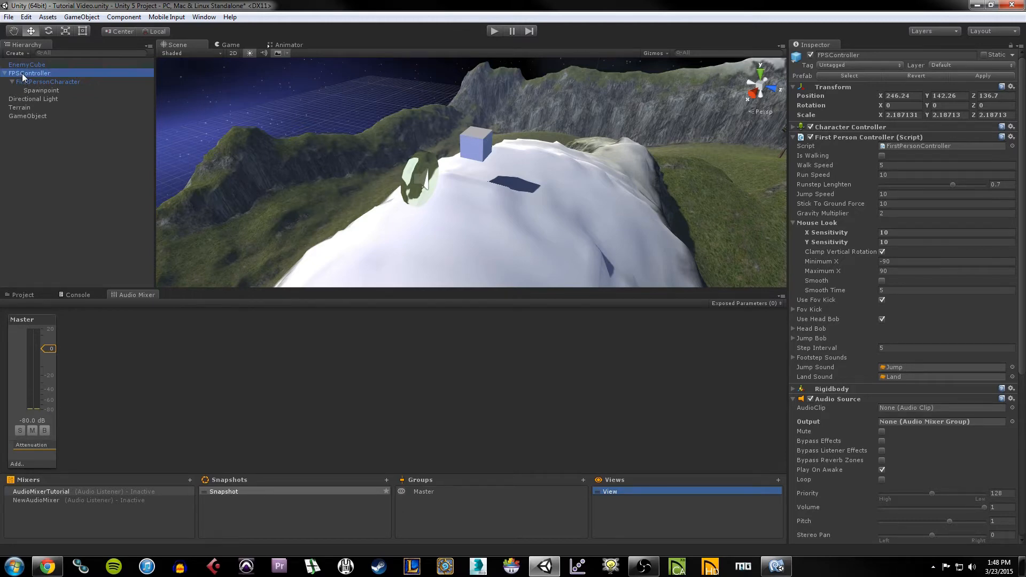
{"action": "left_click", "coordinate": [876, 139]}
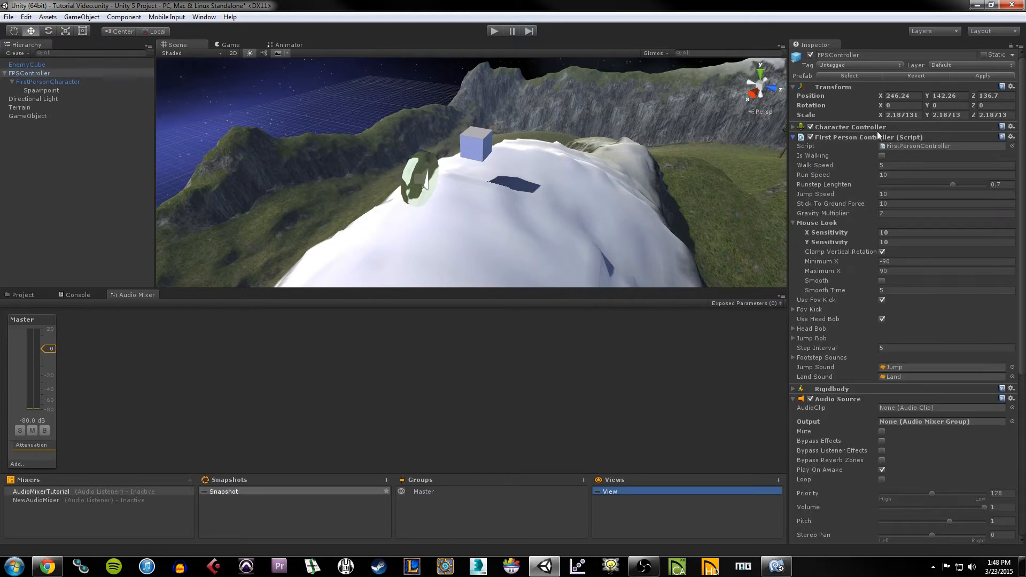
{"action": "left_click", "coordinate": [922, 370]}
{"action": "left_click", "coordinate": [909, 376]}
{"action": "scroll", "coordinate": [871, 366], "scroll_direction": "down", "scroll_amount": 4}
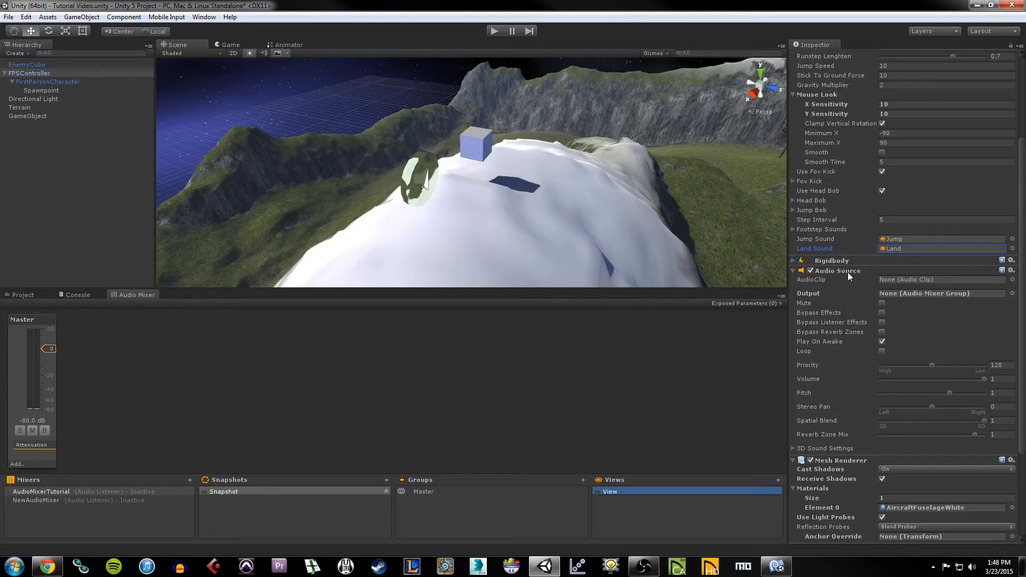
{"action": "left_click", "coordinate": [896, 278]}
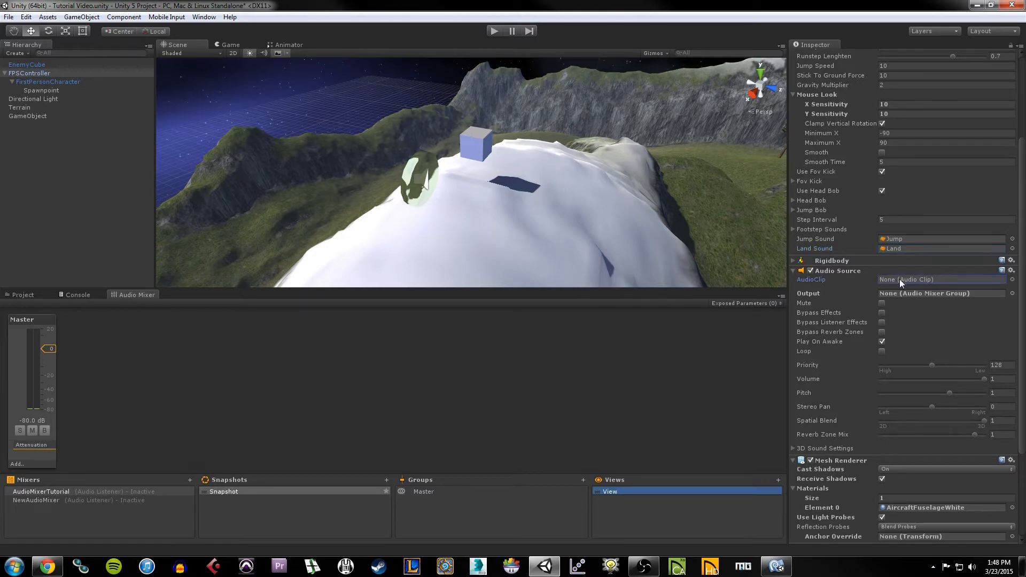
{"action": "left_click", "coordinate": [901, 240]}
{"action": "left_click", "coordinate": [904, 248]}
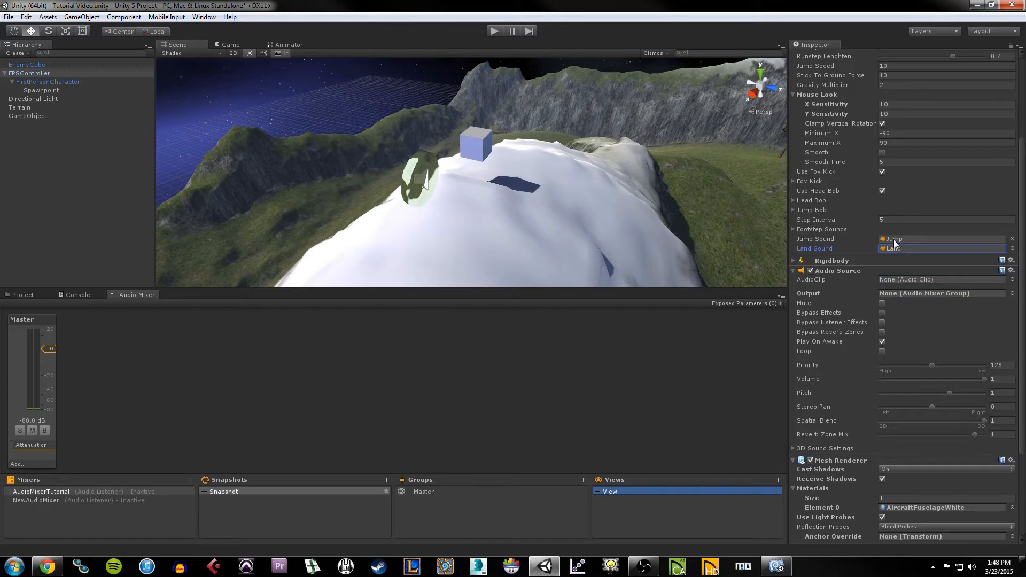
{"action": "left_click", "coordinate": [891, 279]}
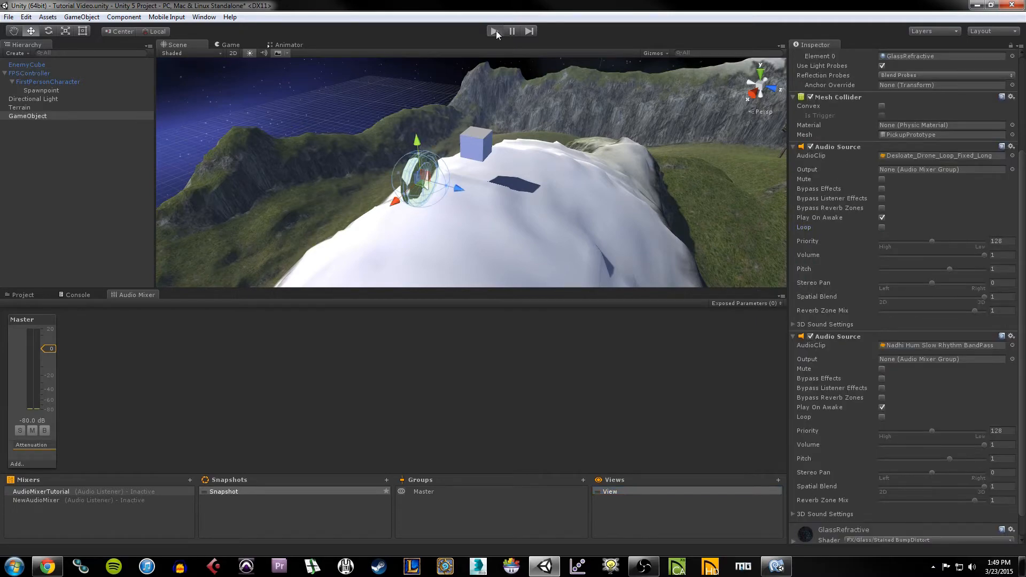
Step: Play-test the scene by walking the character across the grassy terrain, checking the mixer's Master meter, and stop the game
{"action": "left_click", "coordinate": [496, 31]}
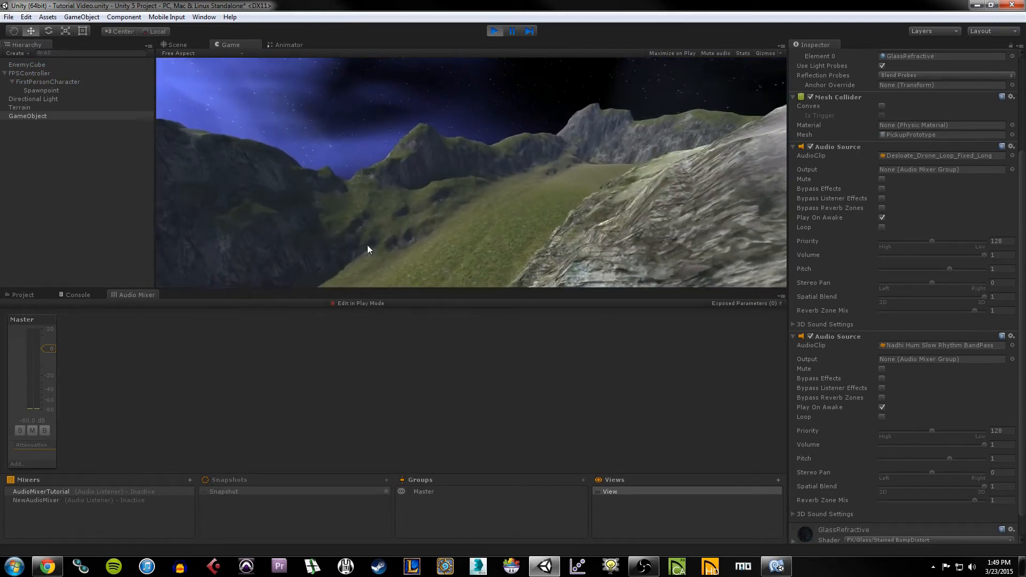
{"action": "key", "text": "w"}
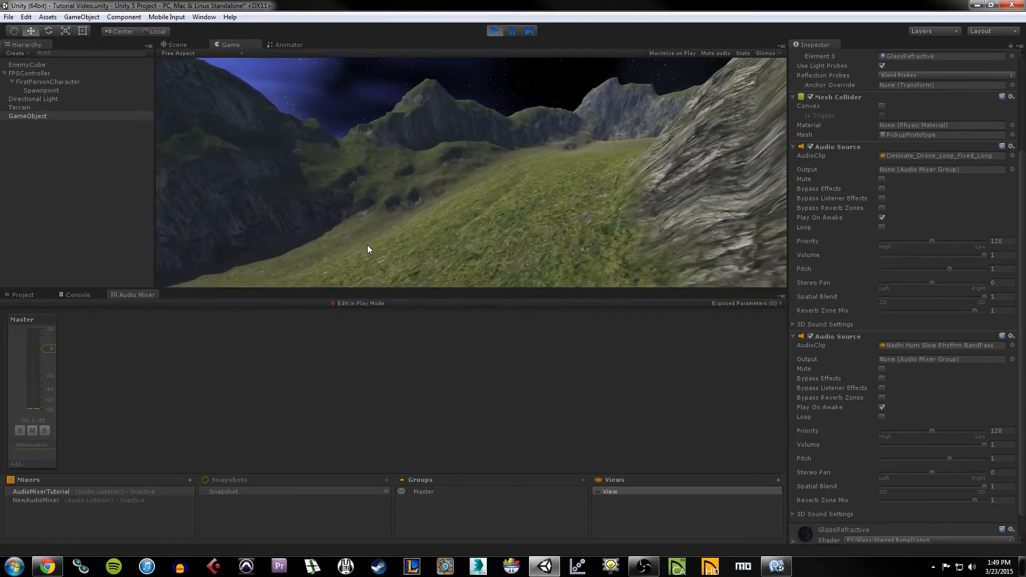
{"action": "key", "text": "w"}
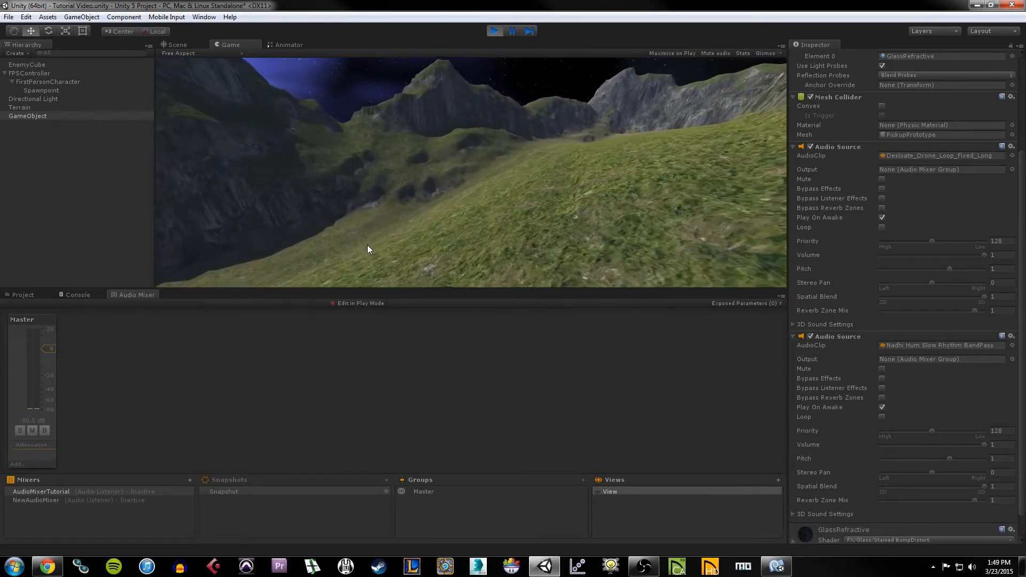
{"action": "key", "text": "w"}
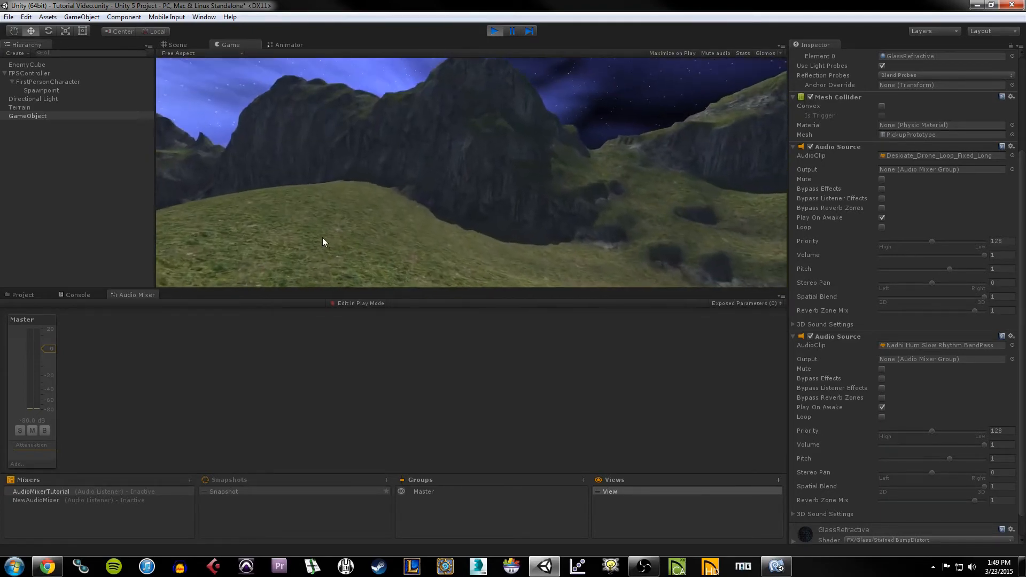
{"action": "key", "text": "w"}
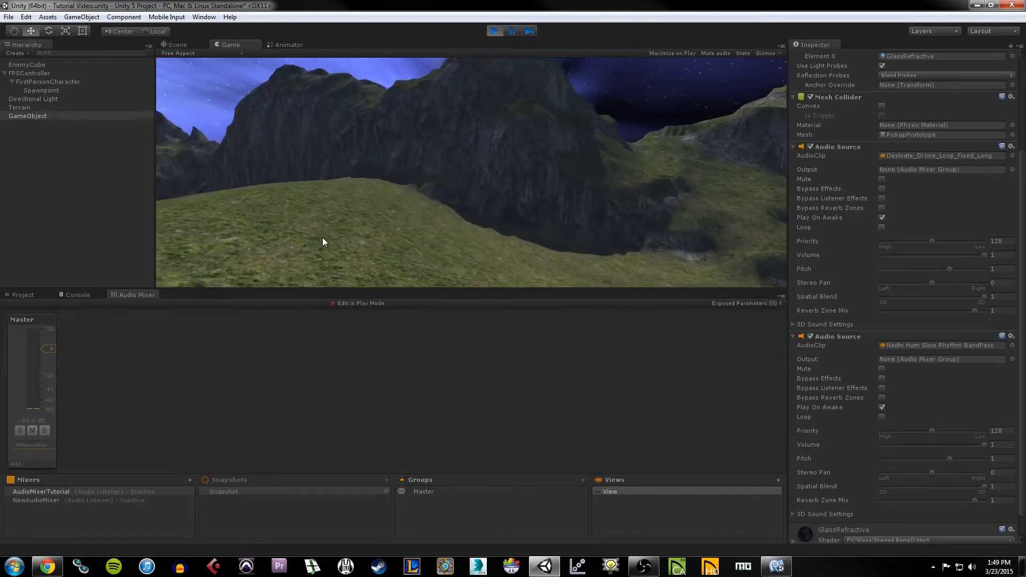
{"action": "key", "text": "w"}
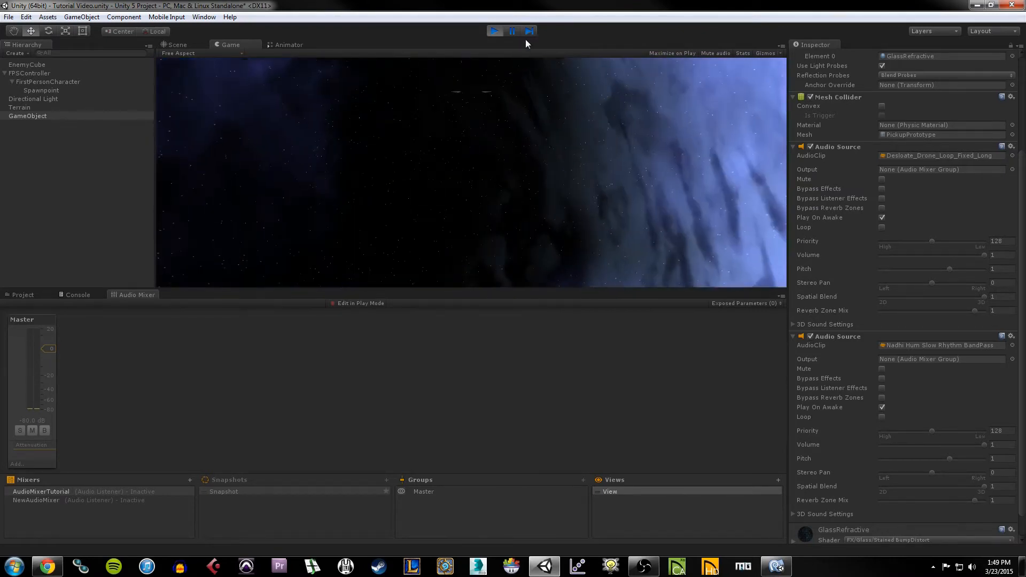
{"action": "left_click", "coordinate": [495, 30]}
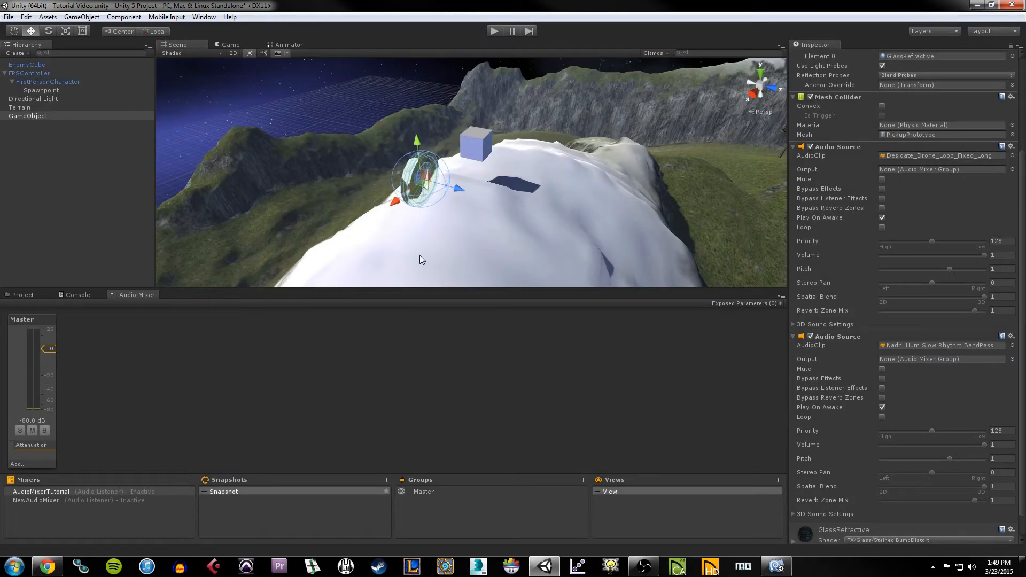
Step: Route the Output of the FPSController's Audio Source to the Master group of AudioMixerTutorial
{"action": "left_click", "coordinate": [32, 73]}
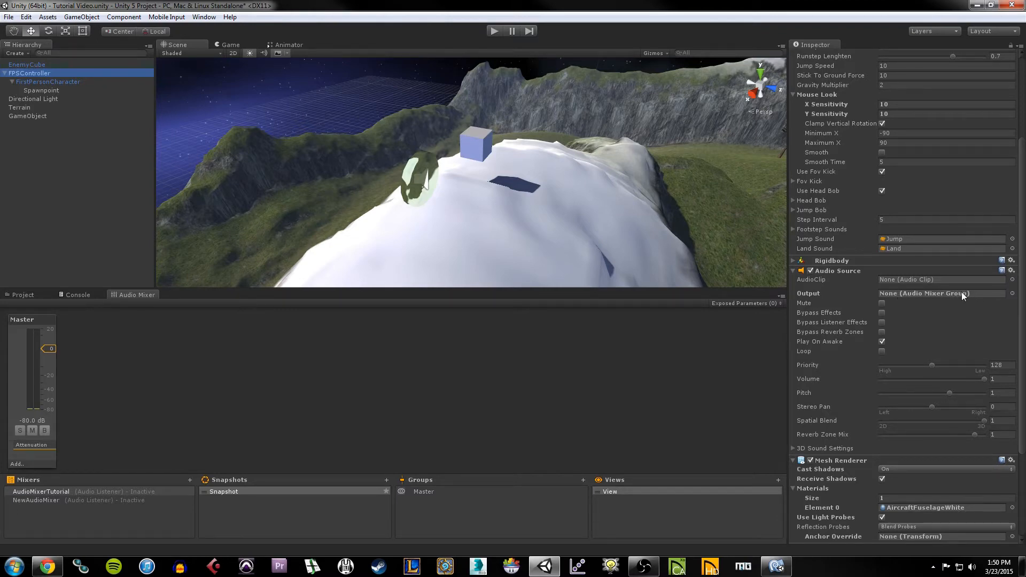
{"action": "left_click", "coordinate": [95, 426]}
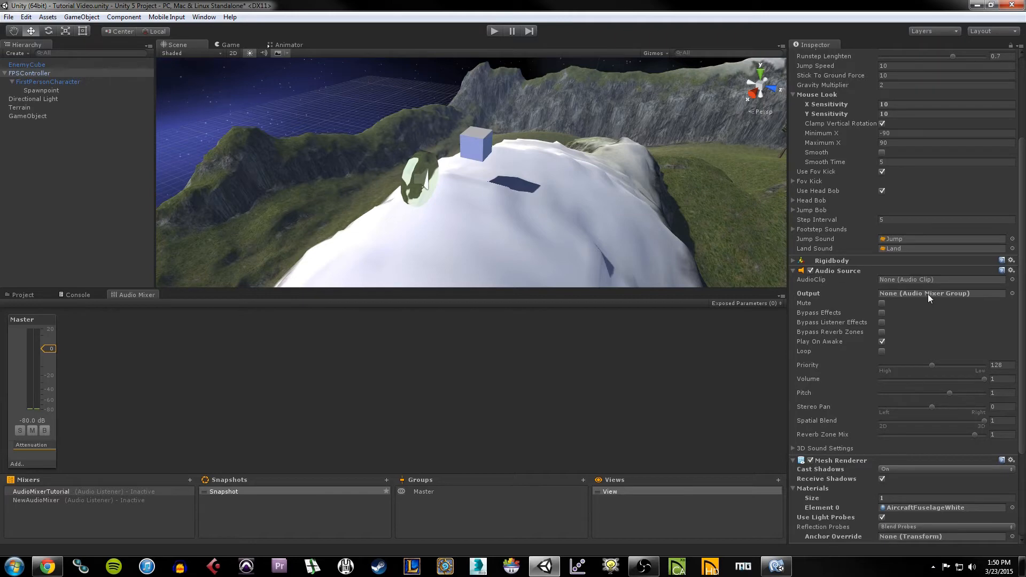
{"action": "left_click", "coordinate": [1012, 294]}
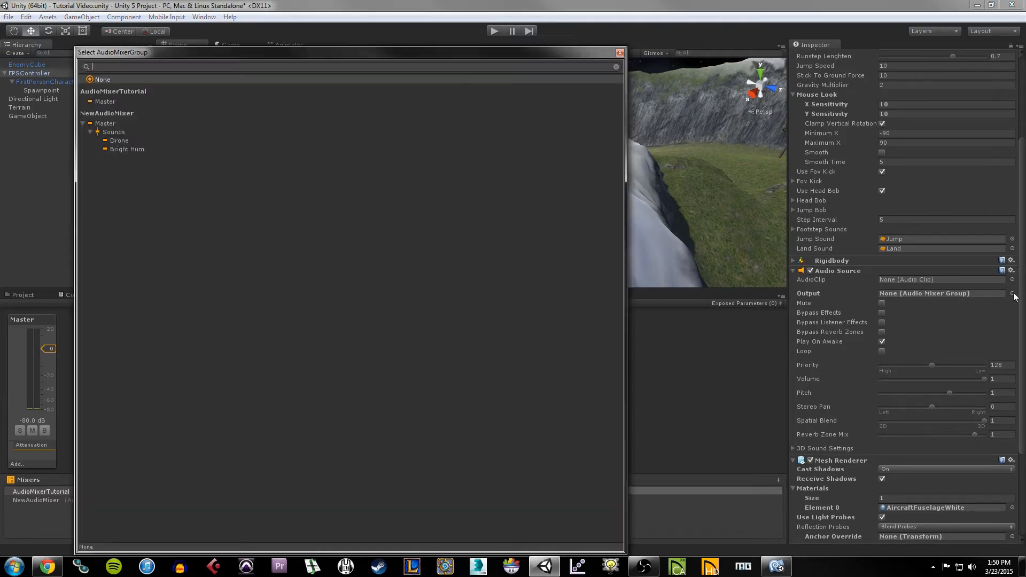
{"action": "left_click", "coordinate": [105, 101]}
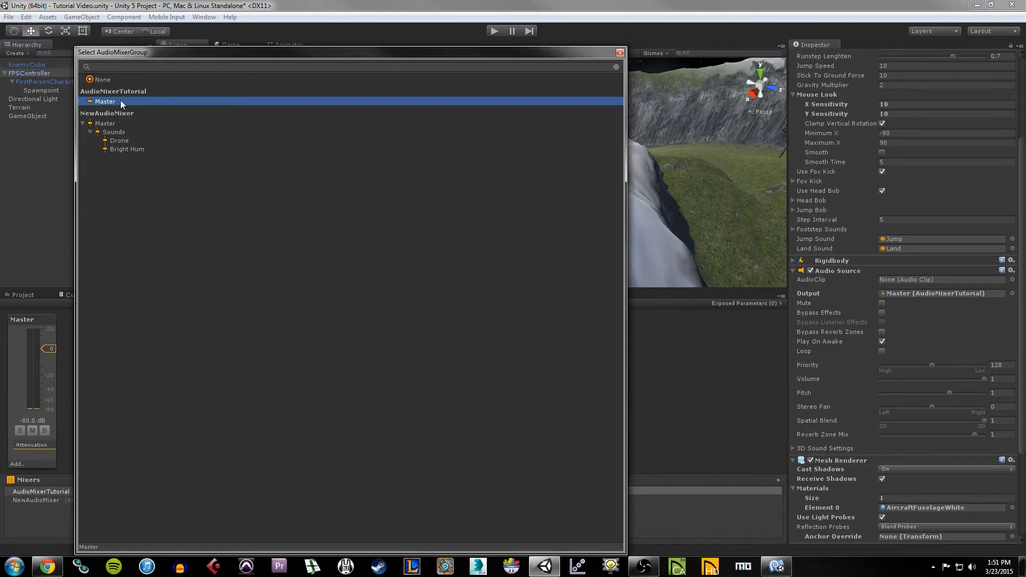
{"action": "double_click", "coordinate": [120, 101]}
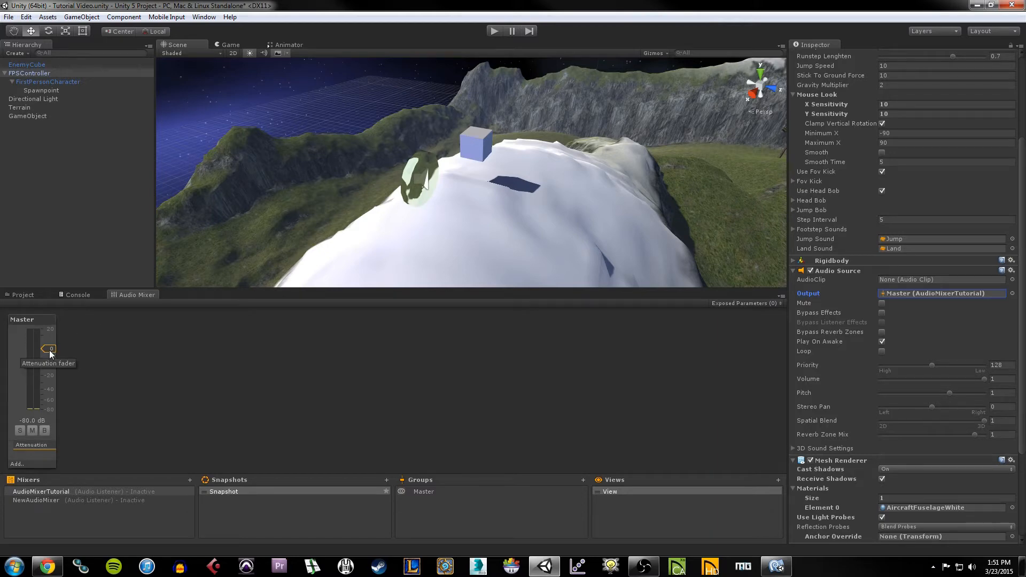
Step: Run the game and walk and jump down the hill to check the character's sounds on the Master meter
{"action": "key", "text": "ctrl+p"}
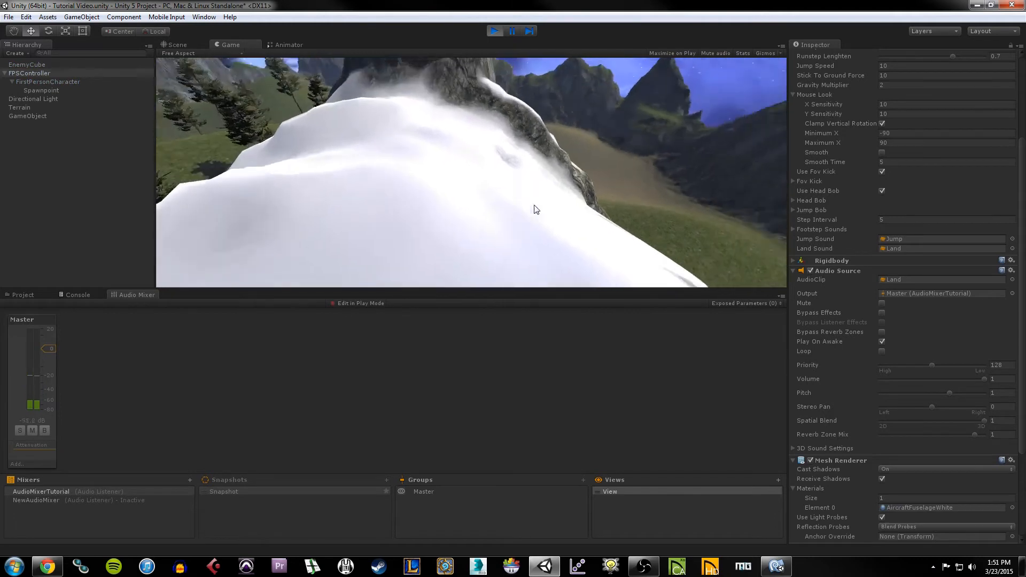
{"action": "key", "text": "w"}
{"action": "key", "text": "w"}
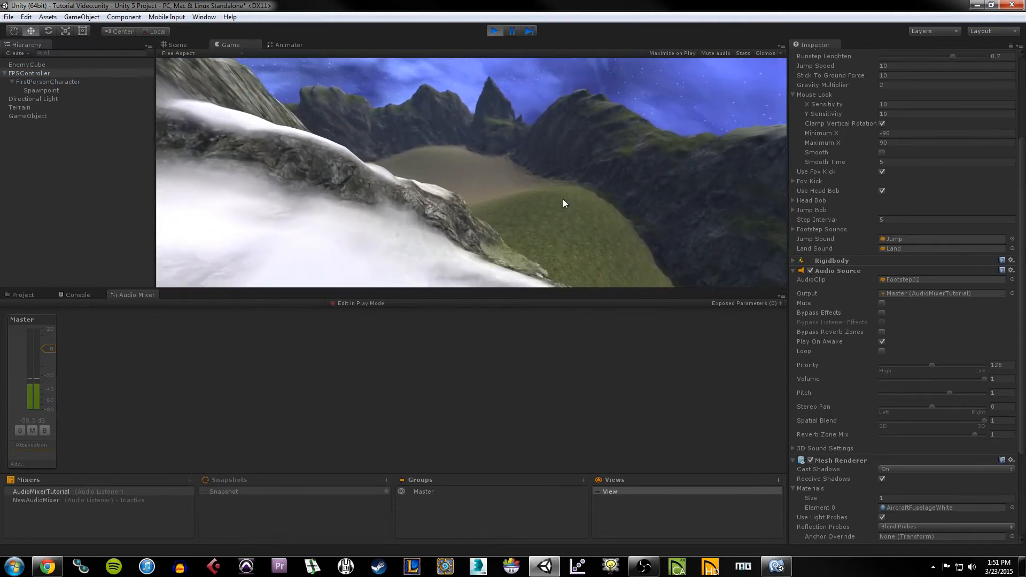
{"action": "key", "text": "w"}
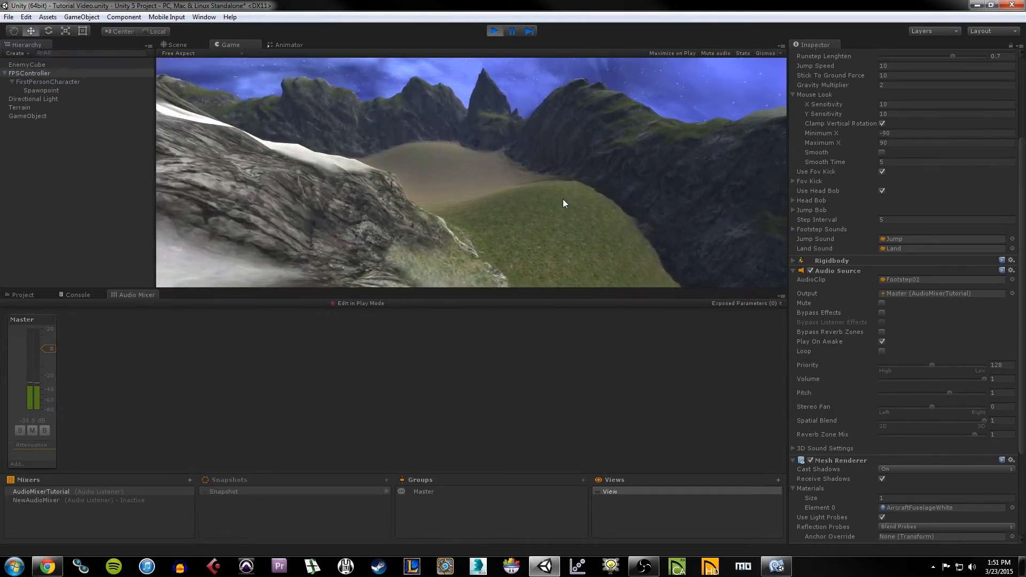
{"action": "key", "text": "w"}
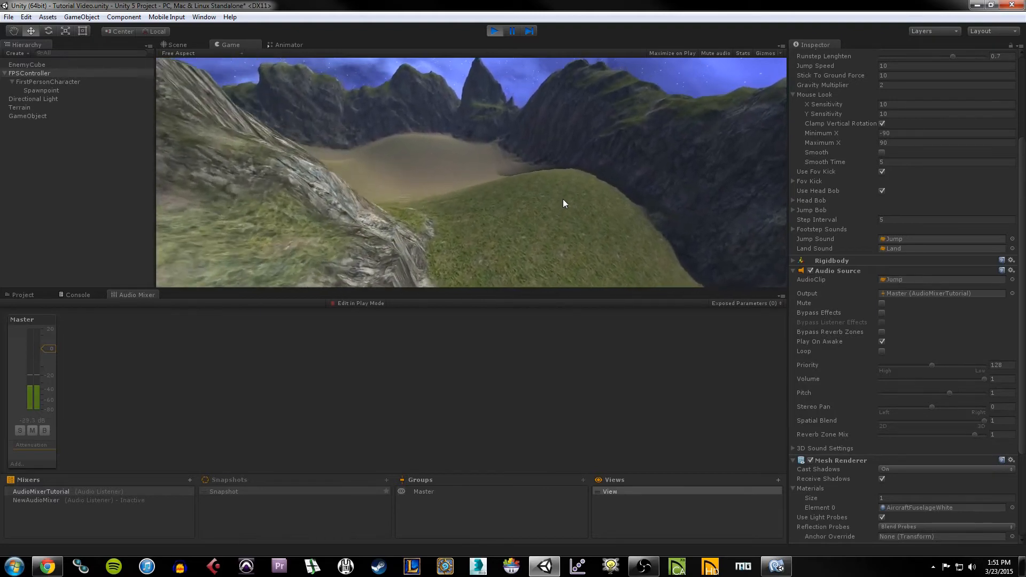
{"action": "key", "text": "space"}
{"action": "key", "text": "w"}
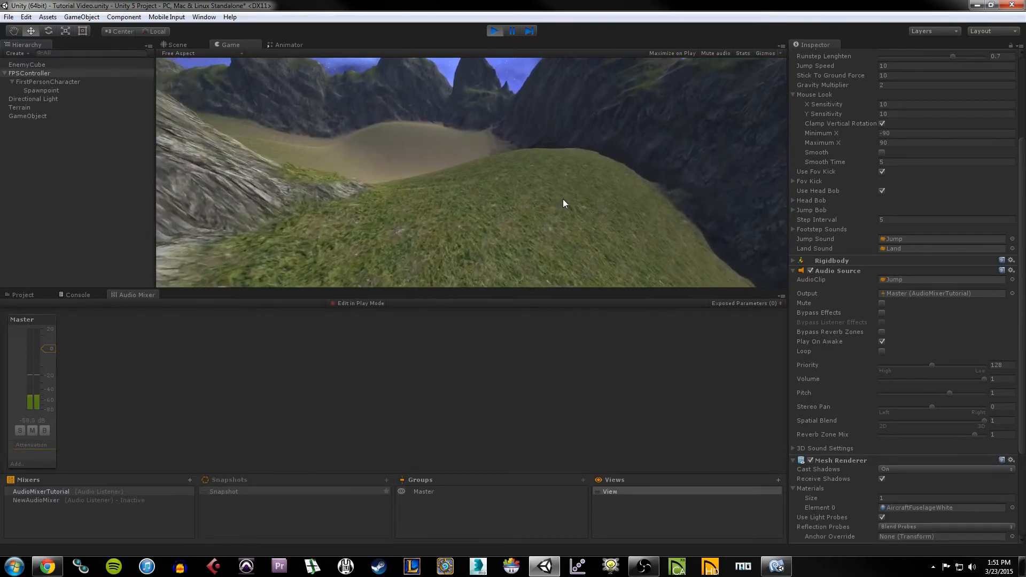
{"action": "key", "text": "w"}
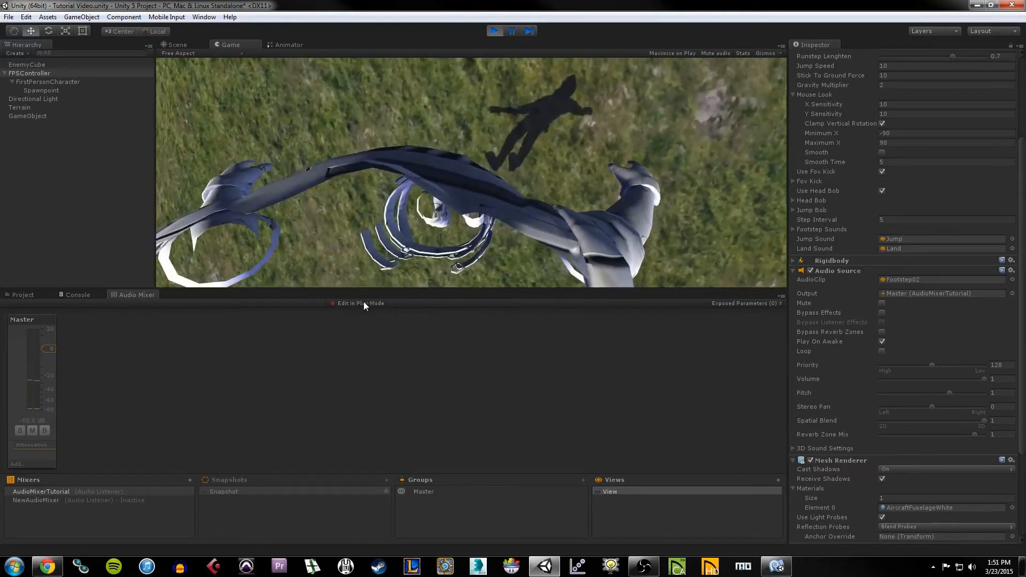
Step: Enable mixer editing in play mode and return control to the running game
{"action": "left_click", "coordinate": [367, 304]}
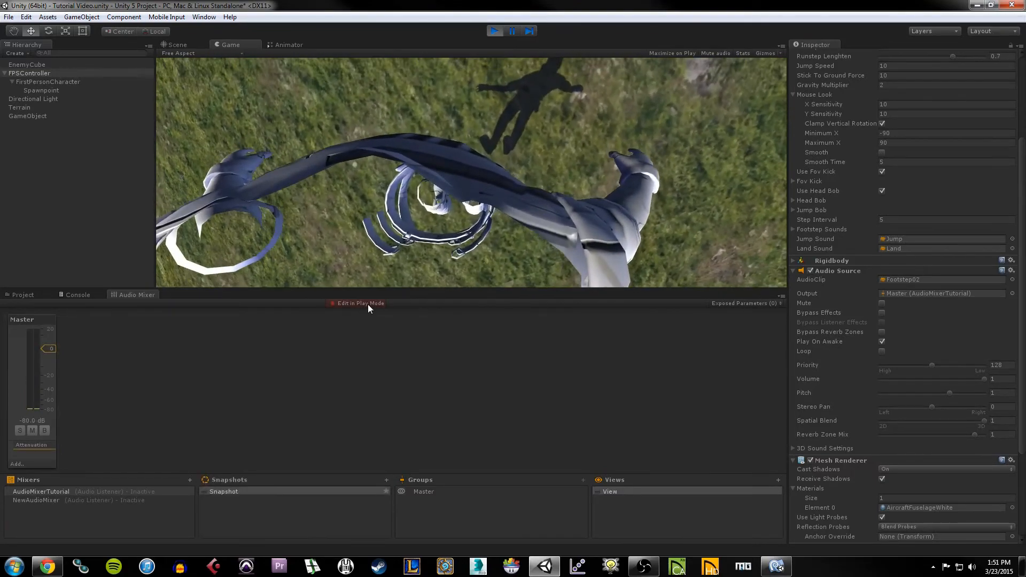
{"action": "left_click", "coordinate": [404, 235]}
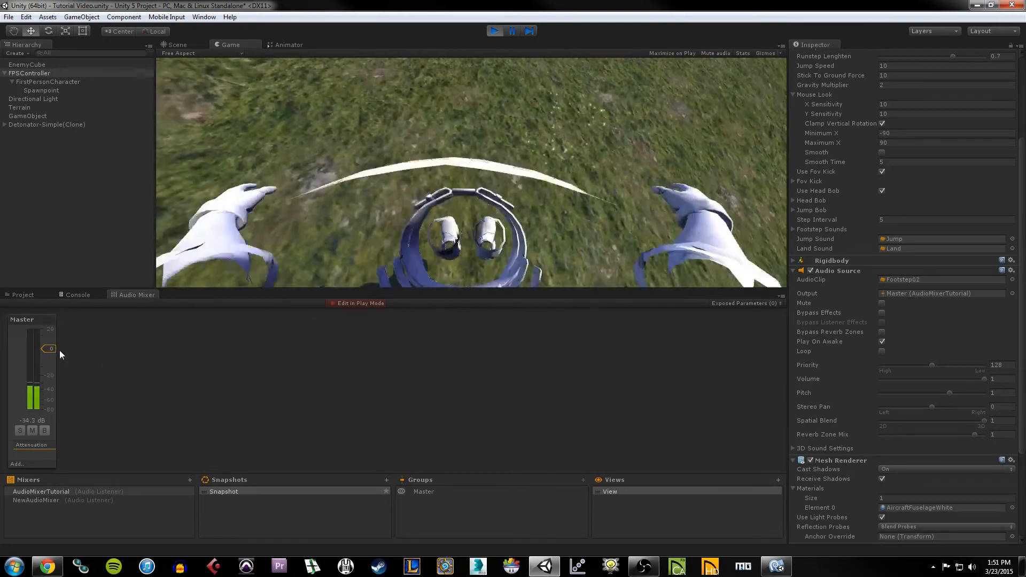
Step: Lower the Master group's volume to -12.50 dB in the running game and walk across the terrain to check the sounds on its meter
{"action": "left_click_drag", "start_coordinate": [53, 347], "coordinate": [52, 368]}
{"action": "left_click", "coordinate": [319, 175]}
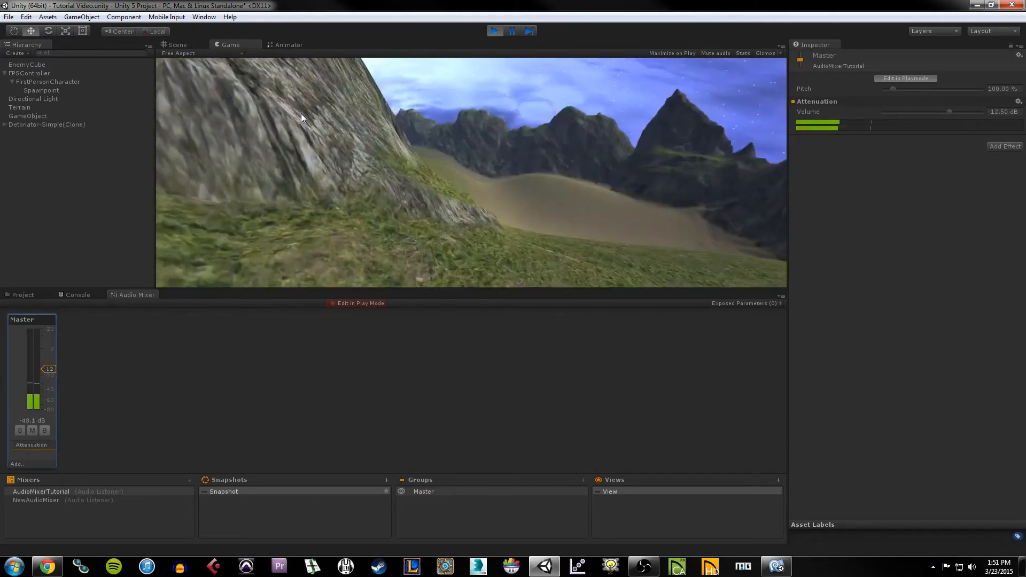
{"action": "key", "text": "w"}
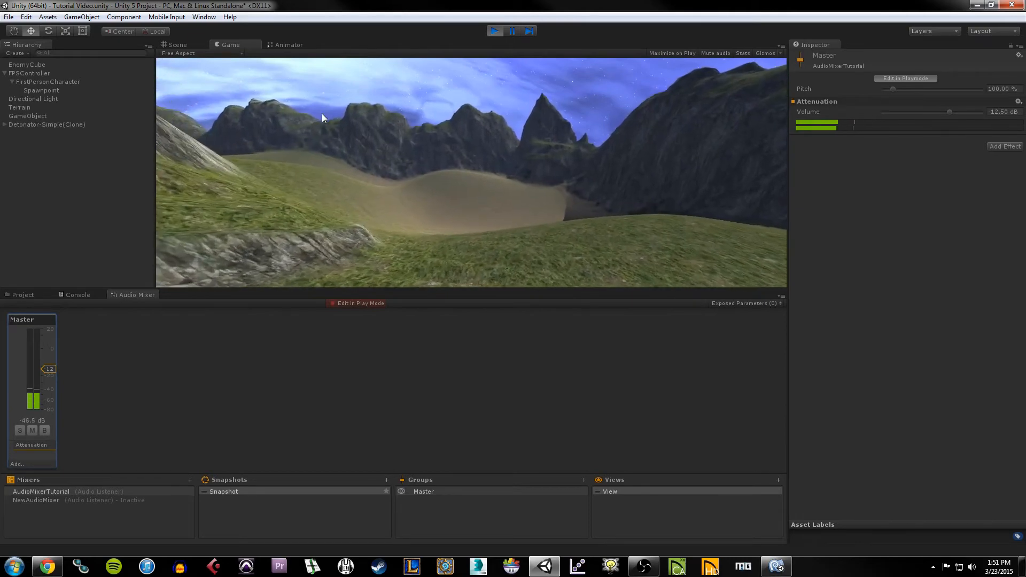
{"action": "key", "text": "w"}
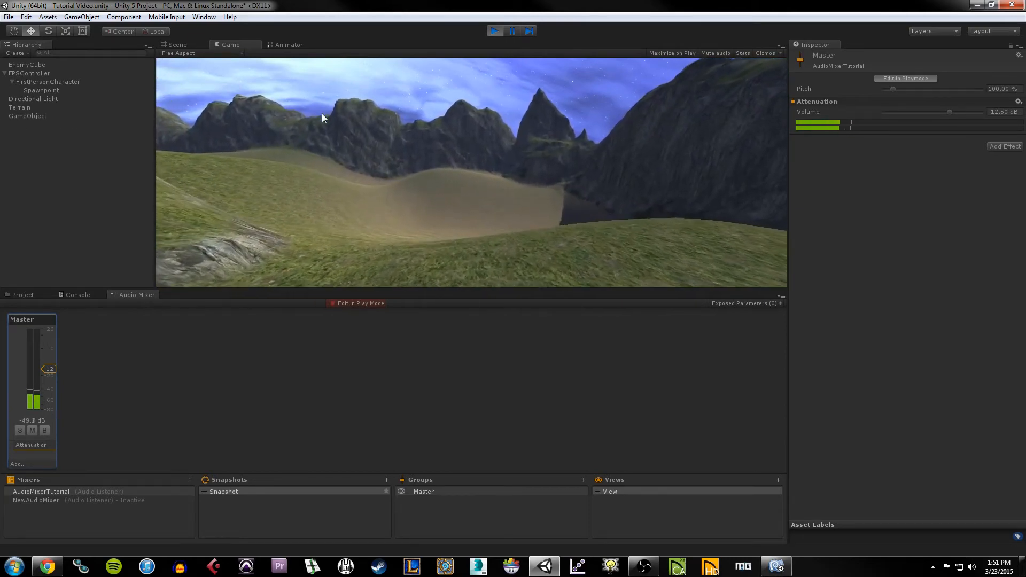
{"action": "key", "text": "w"}
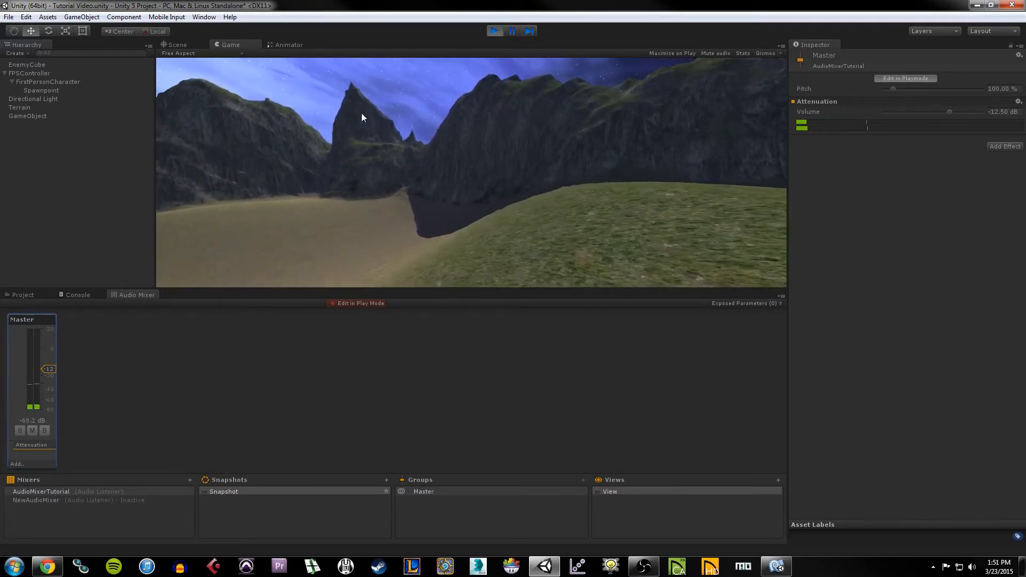
{"action": "key", "text": "w"}
{"action": "key", "text": "w"}
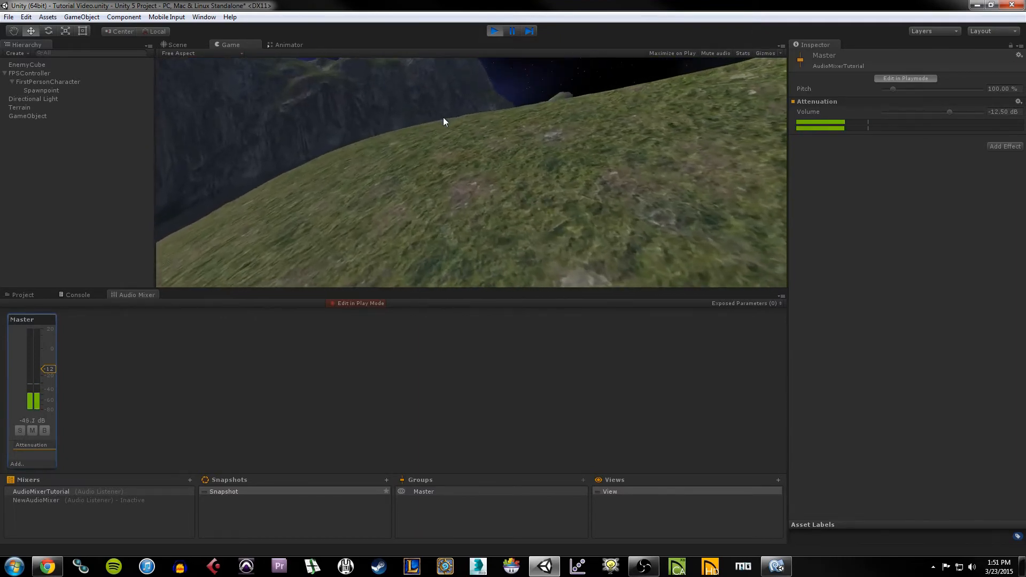
{"action": "key", "text": "w"}
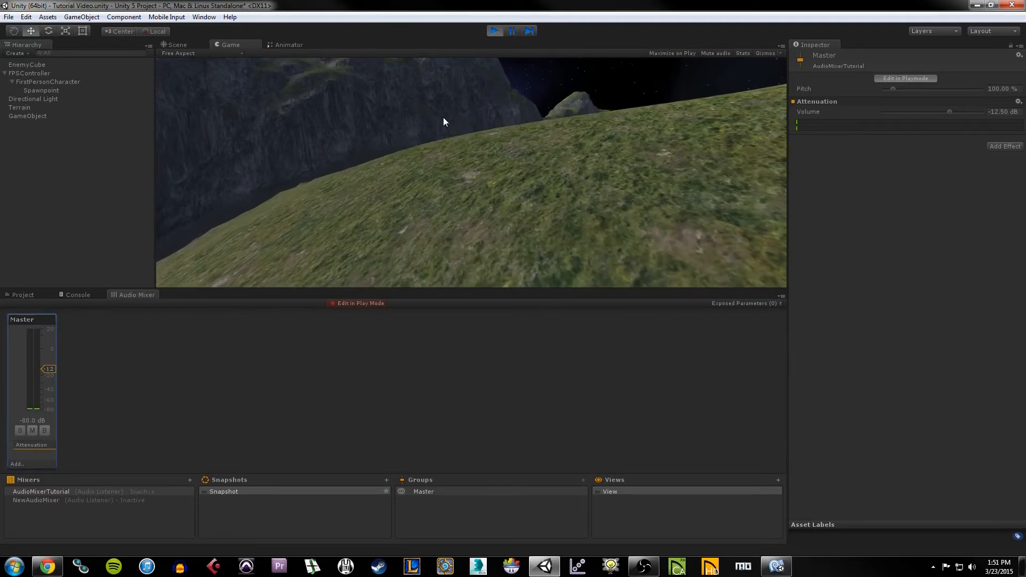
Step: Stop the game and rename the glass pickup GameObject to DroneBrightSound
{"action": "left_click", "coordinate": [513, 33]}
{"action": "left_click", "coordinate": [494, 31]}
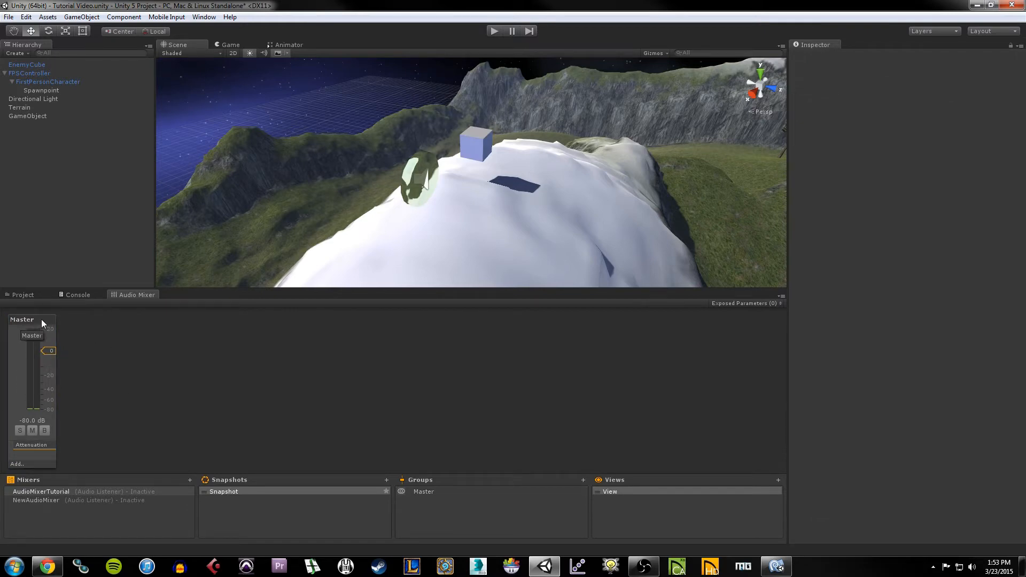
{"action": "left_click", "coordinate": [432, 162]}
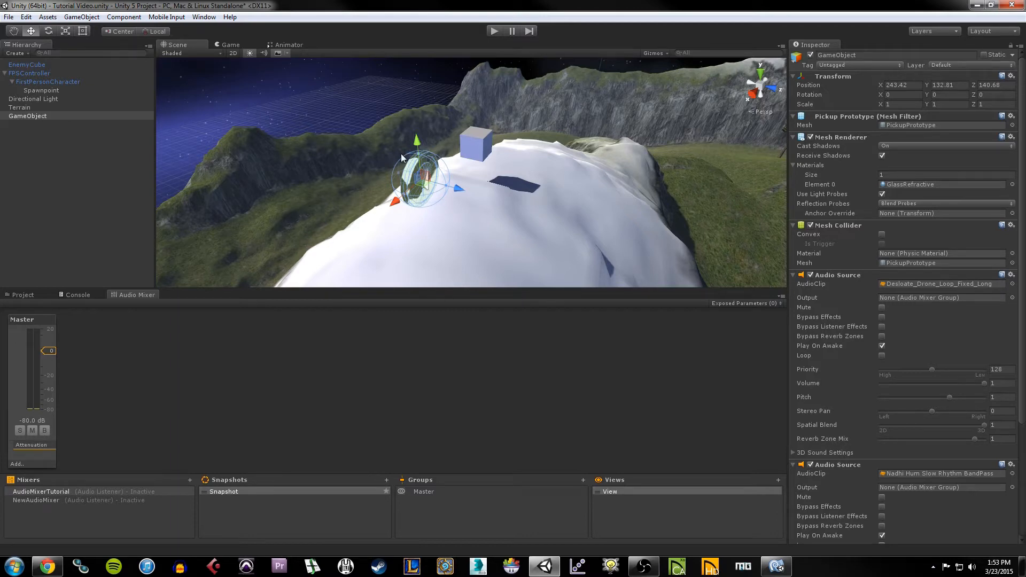
{"action": "left_click", "coordinate": [43, 117]}
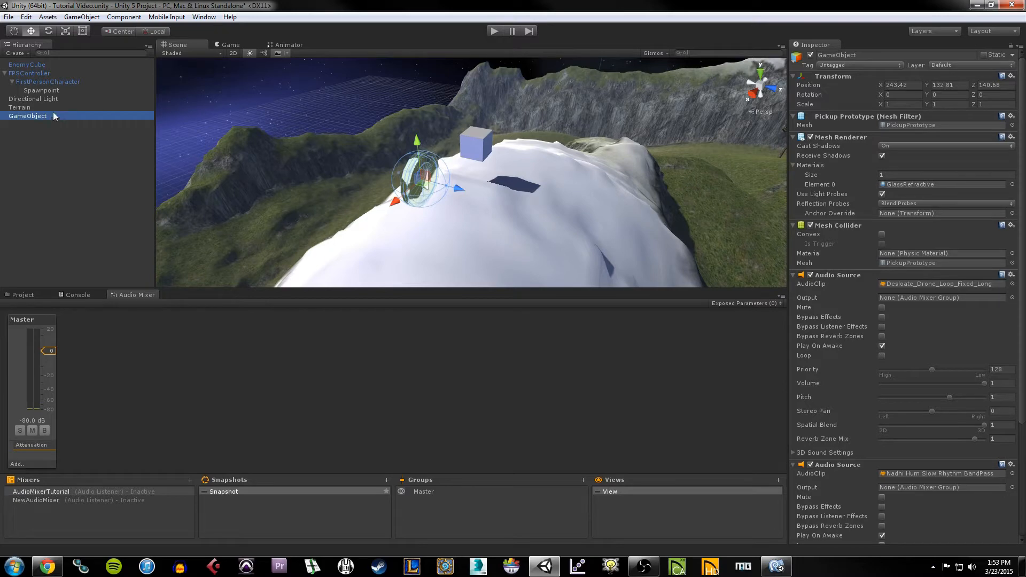
{"action": "left_click", "coordinate": [50, 119]}
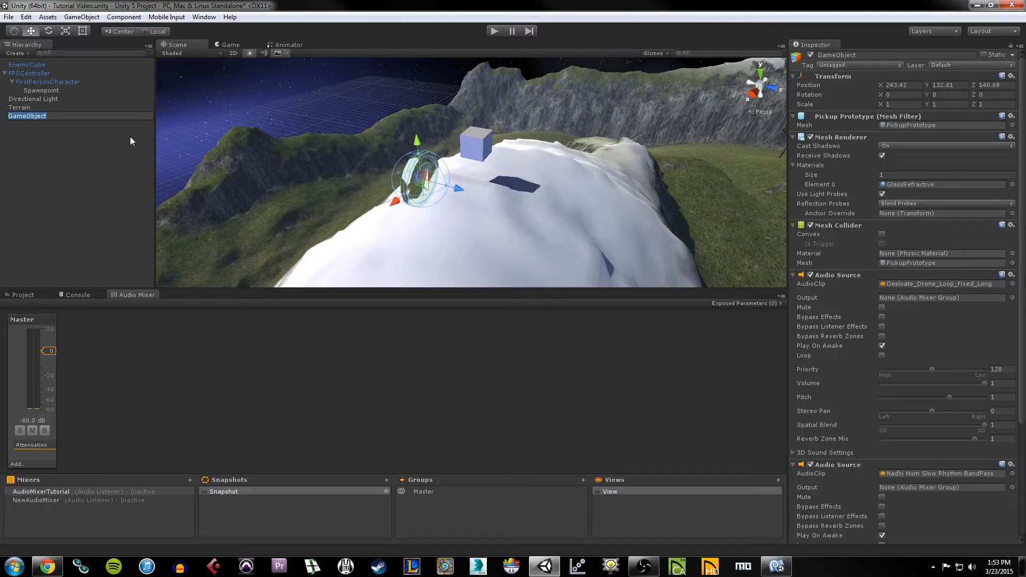
{"action": "type", "text": "DroneBrightSound"}
{"action": "key", "text": "Return"}
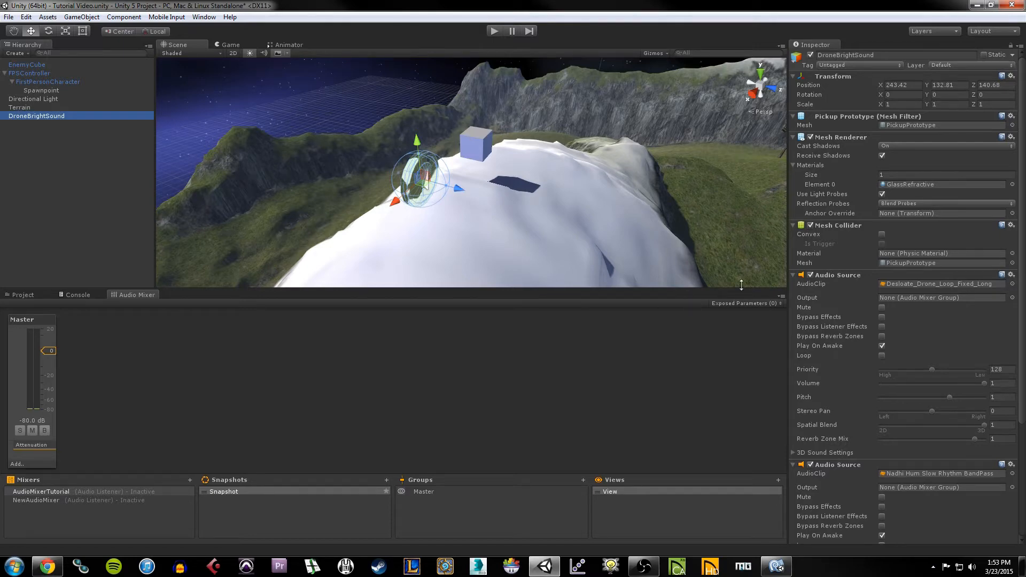
Step: Add a new child group under Master in AudioMixerTutorial, keeping its default name
{"action": "scroll", "coordinate": [842, 335], "scroll_direction": "down", "scroll_amount": 3}
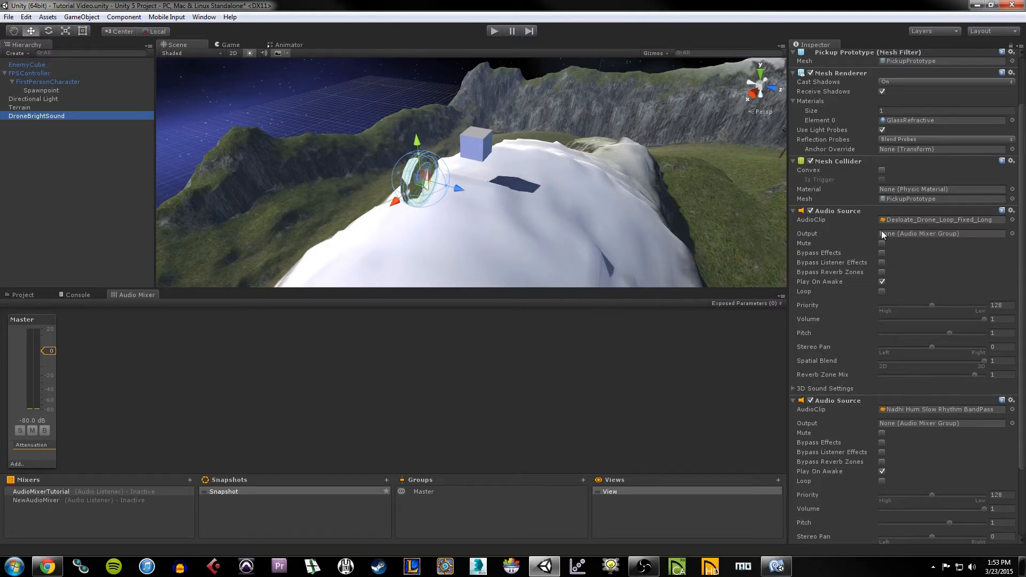
{"action": "left_click", "coordinate": [105, 350]}
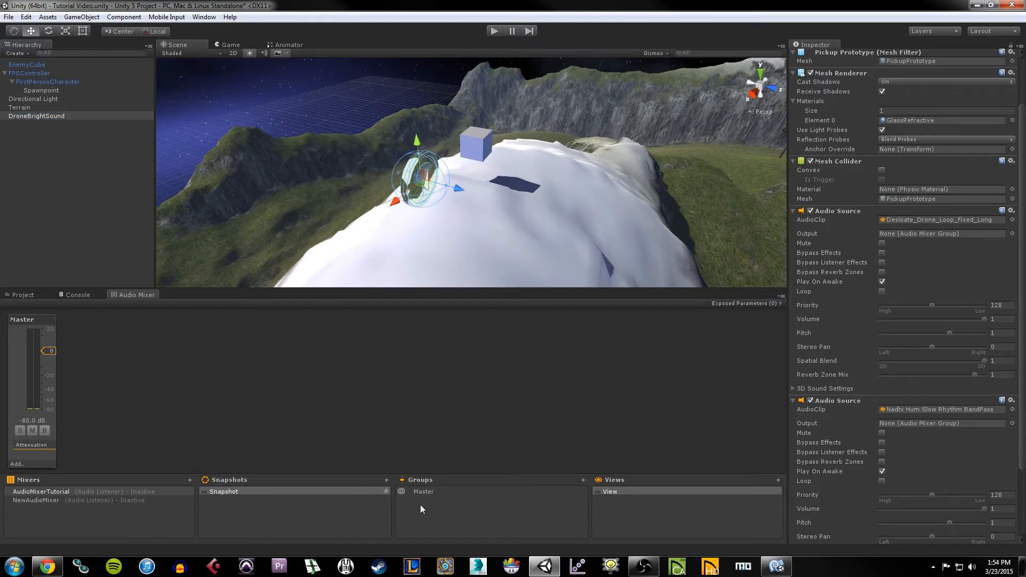
{"action": "left_click", "coordinate": [583, 479]}
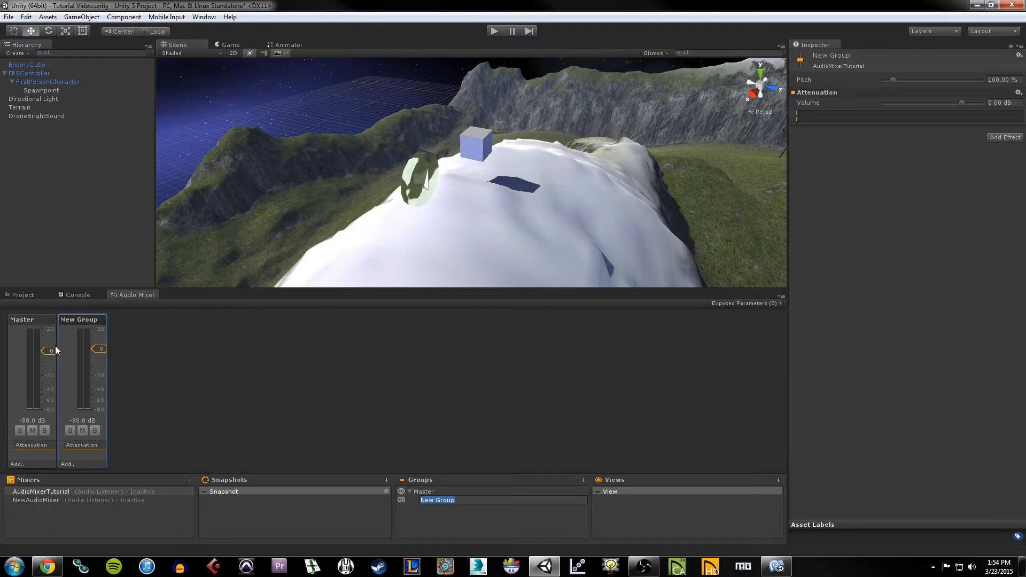
{"action": "key", "text": "Return"}
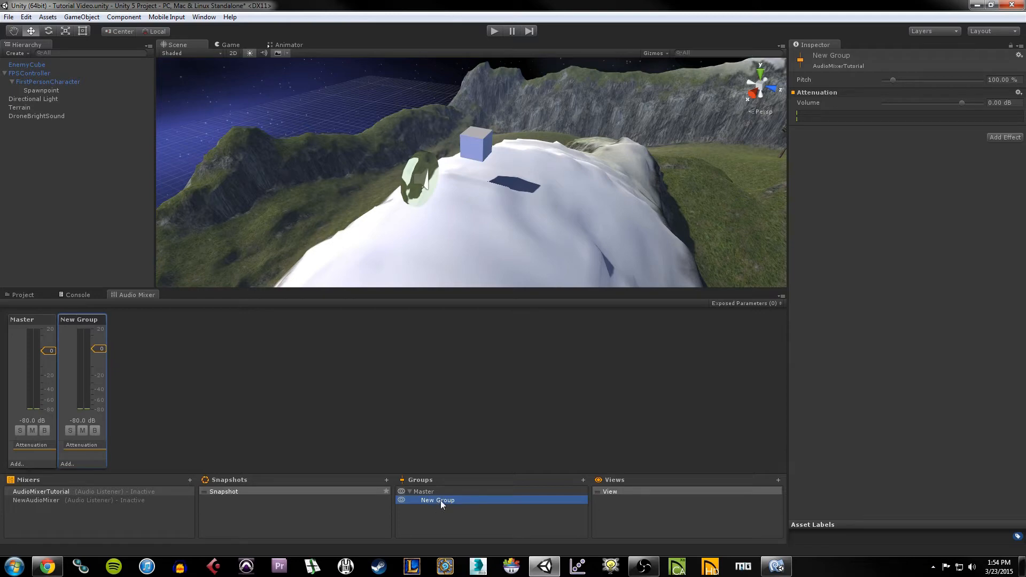
Step: Collapse and expand the Master group's children, and toggle the new child group's strip off and back on in the mixer
{"action": "left_click", "coordinate": [409, 492]}
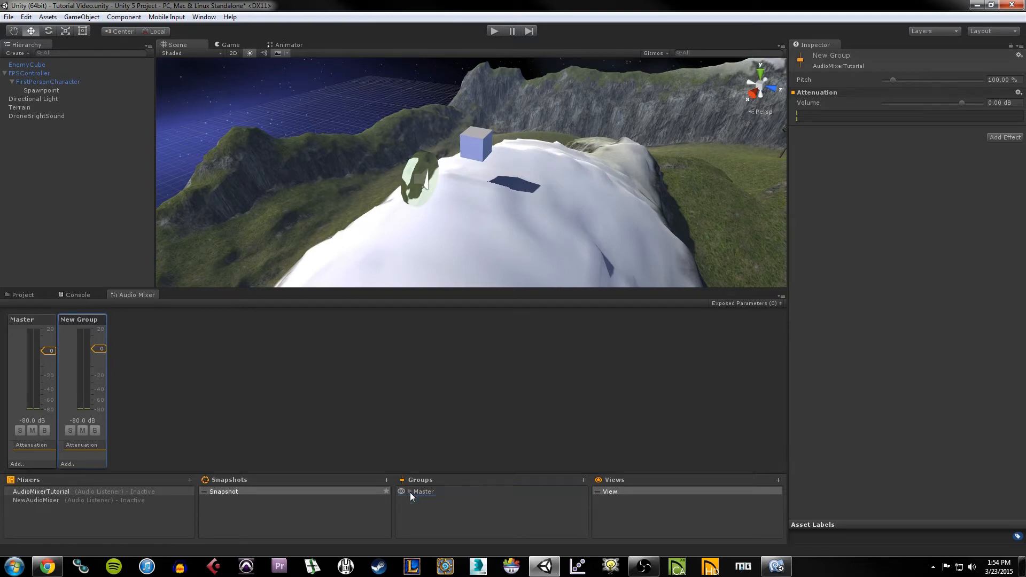
{"action": "left_click", "coordinate": [410, 491]}
{"action": "left_click", "coordinate": [410, 492]}
{"action": "left_click", "coordinate": [410, 491]}
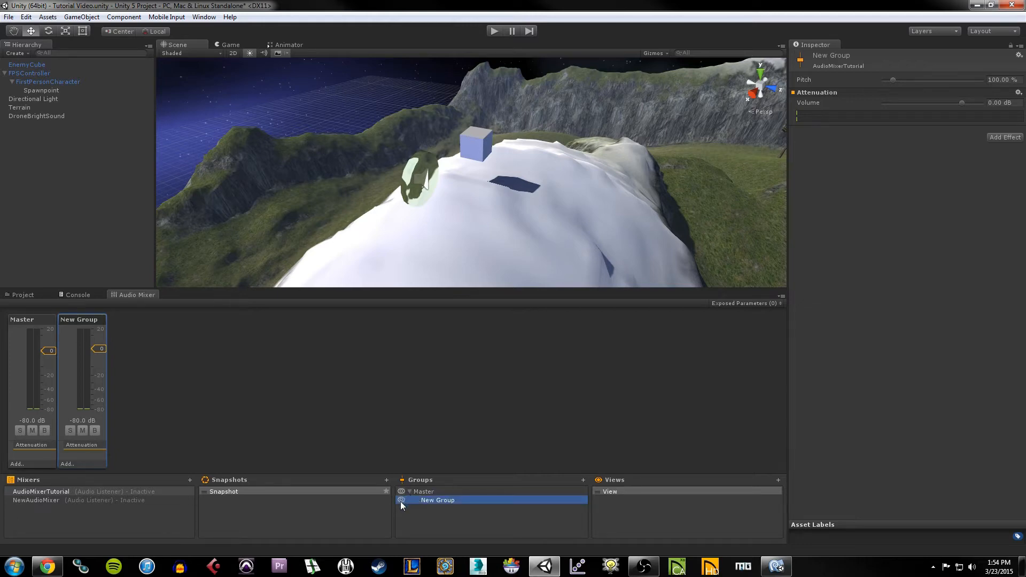
{"action": "left_click", "coordinate": [400, 501]}
{"action": "left_click", "coordinate": [400, 493]}
{"action": "left_click", "coordinate": [400, 492]}
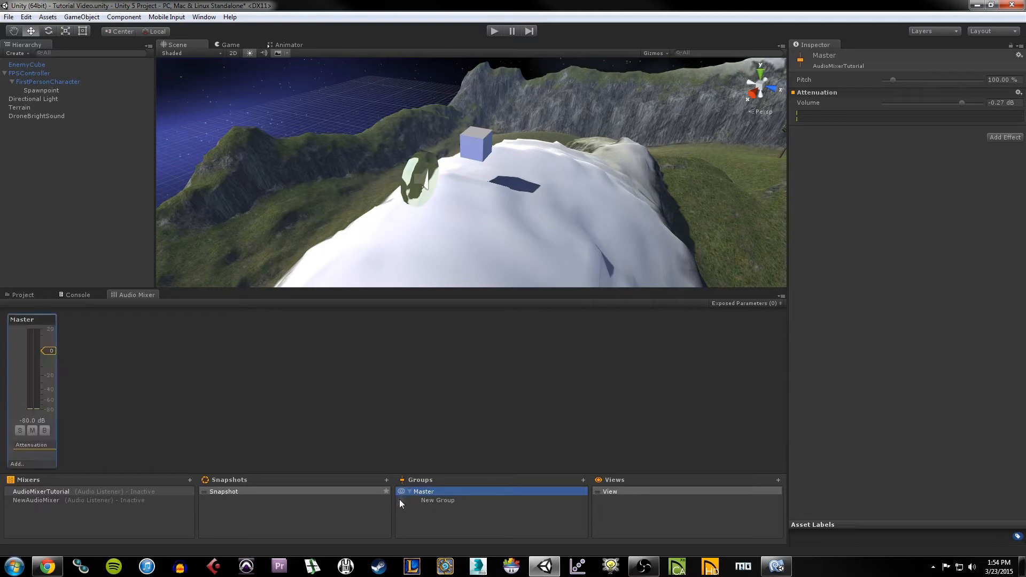
{"action": "left_click", "coordinate": [400, 500]}
{"action": "left_click", "coordinate": [400, 500]}
{"action": "left_click", "coordinate": [401, 501]}
{"action": "left_click", "coordinate": [401, 501]}
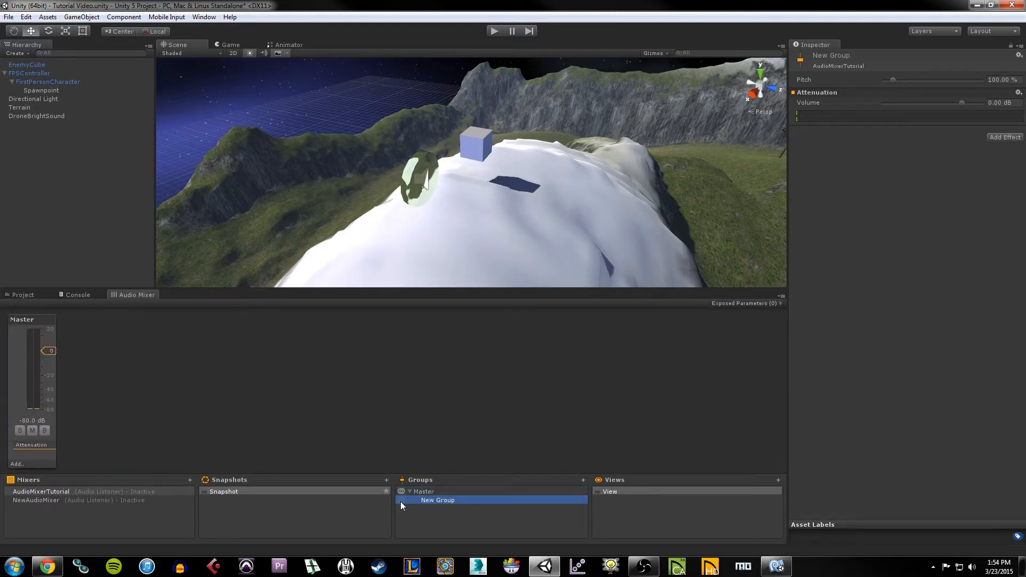
{"action": "left_click", "coordinate": [401, 500]}
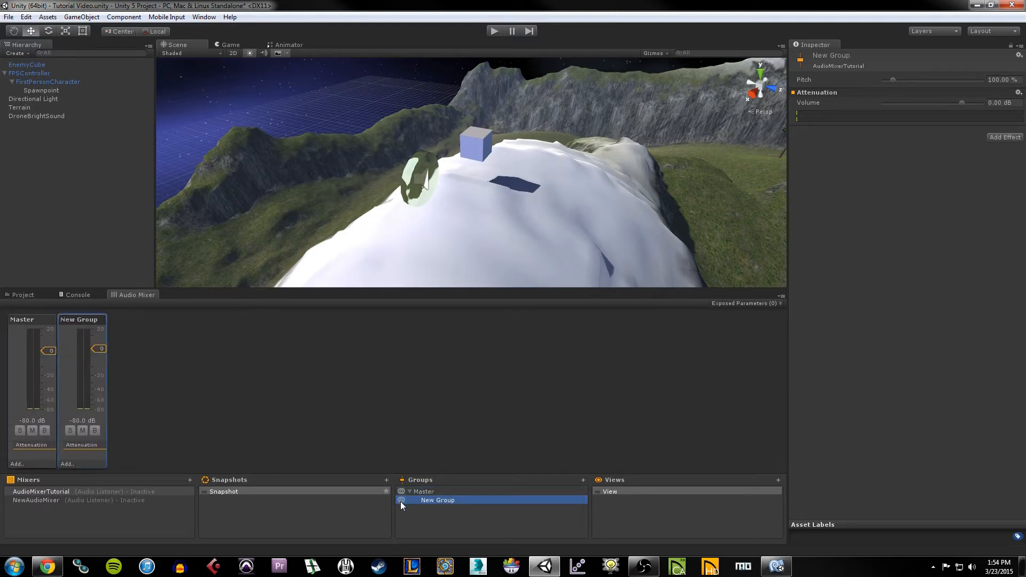
Step: Rename the new child group under Master to Drone
{"action": "left_click", "coordinate": [450, 502]}
{"action": "type", "text": "Drone"}
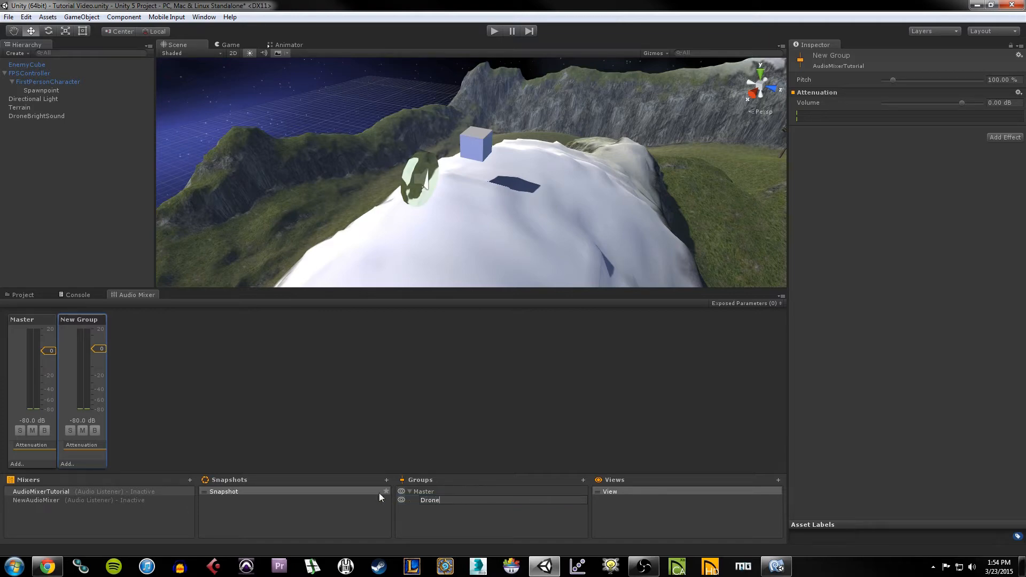
{"action": "key", "text": "Return"}
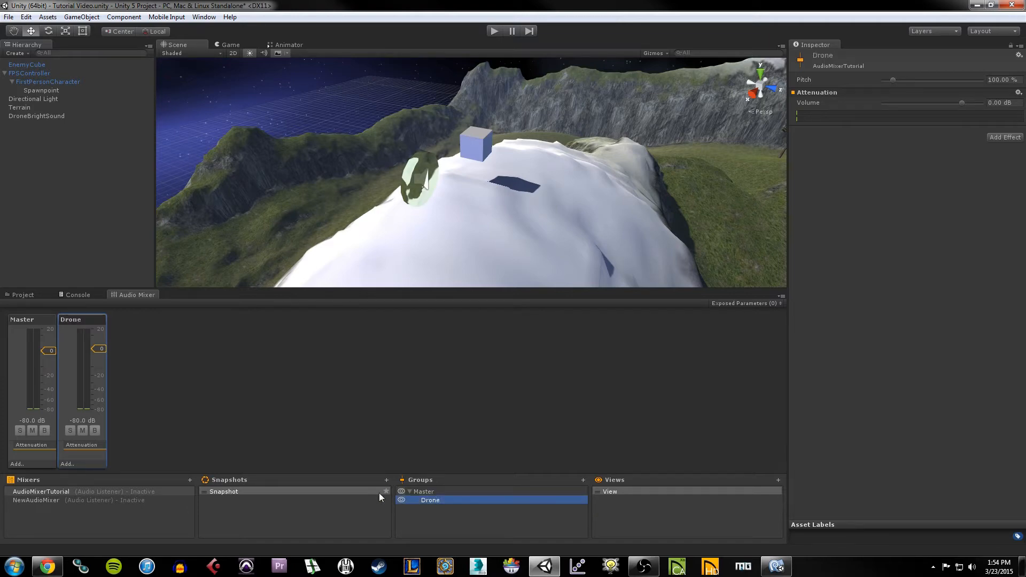
{"action": "left_click", "coordinate": [428, 493]}
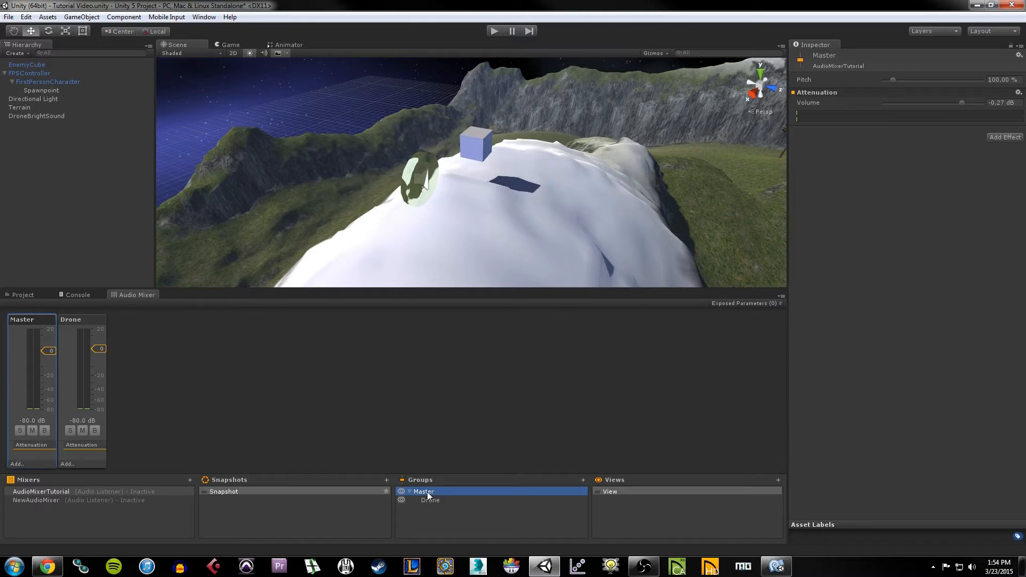
{"action": "right_click", "coordinate": [428, 494]}
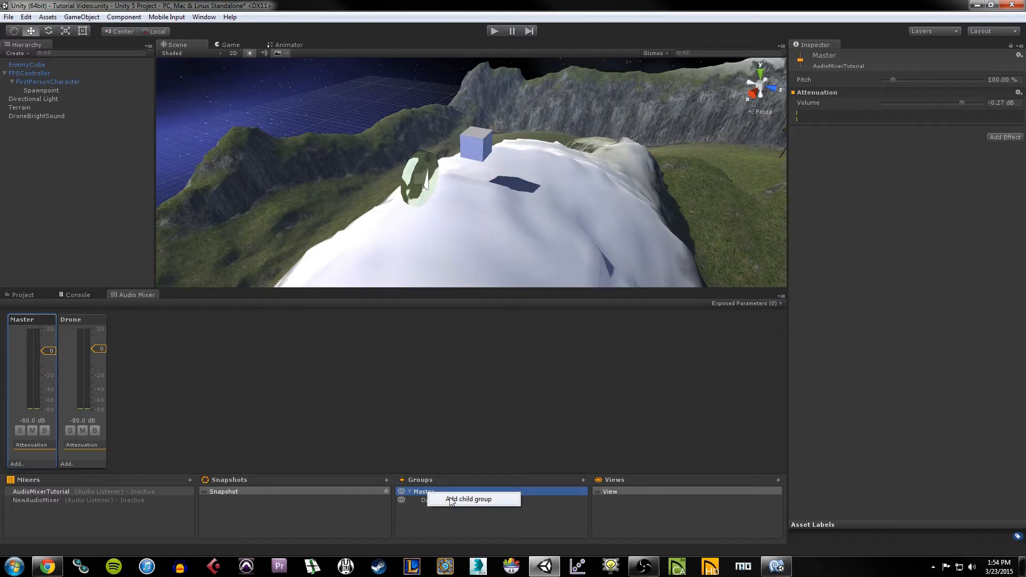
{"action": "left_click", "coordinate": [431, 499]}
{"action": "right_click", "coordinate": [431, 498]}
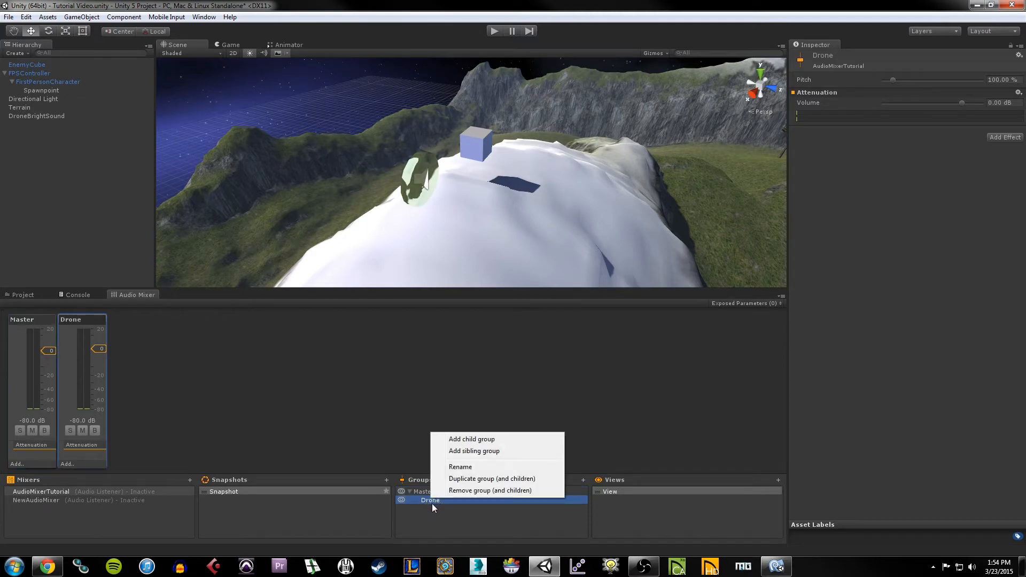
{"action": "left_click", "coordinate": [450, 534]}
Step: Add a second child group named Bright Hum directly under the Master group
{"action": "right_click", "coordinate": [437, 491]}
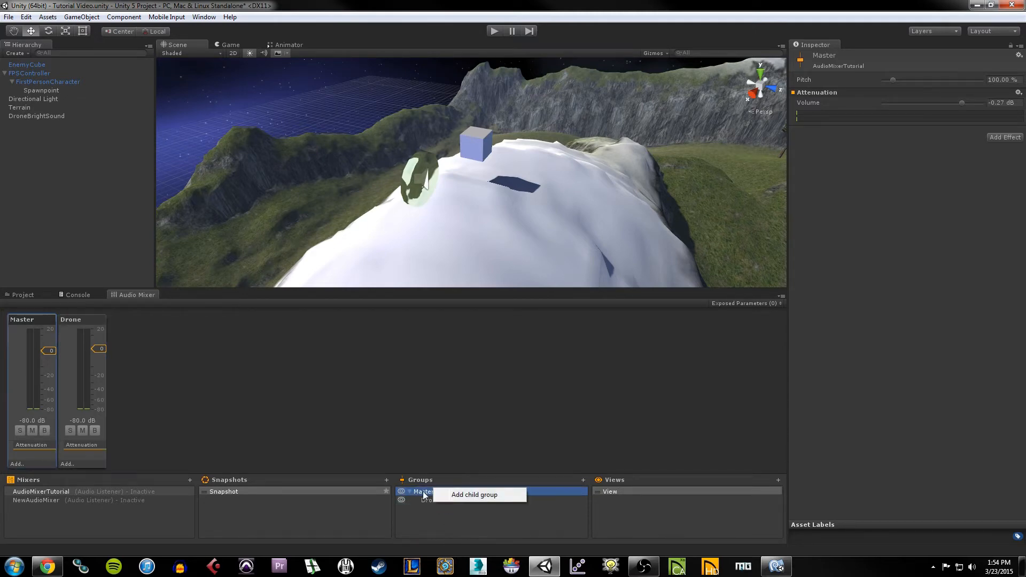
{"action": "left_click", "coordinate": [465, 495]}
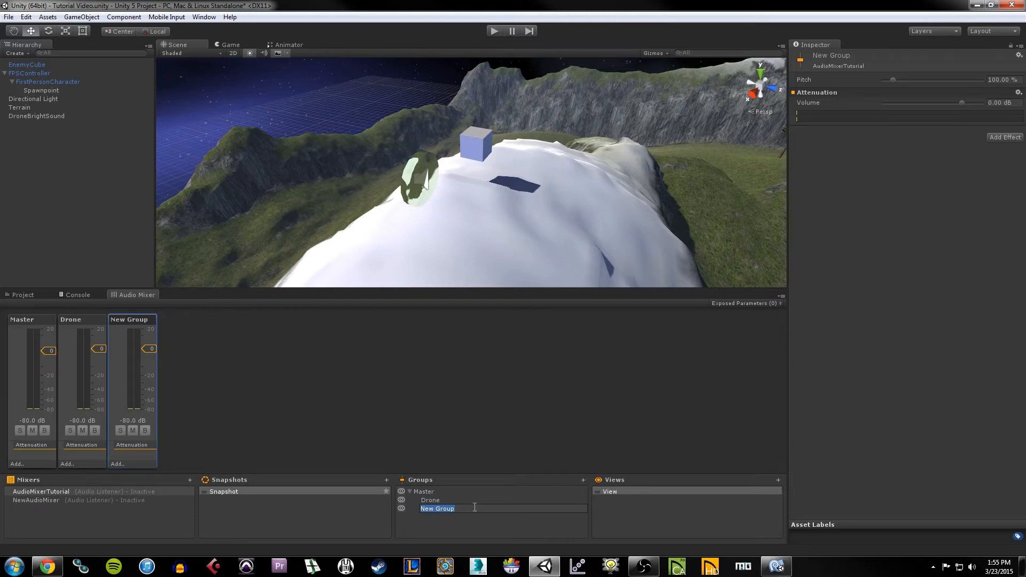
{"action": "type", "text": "Brigtht Hum"}
{"action": "key", "text": "Return"}
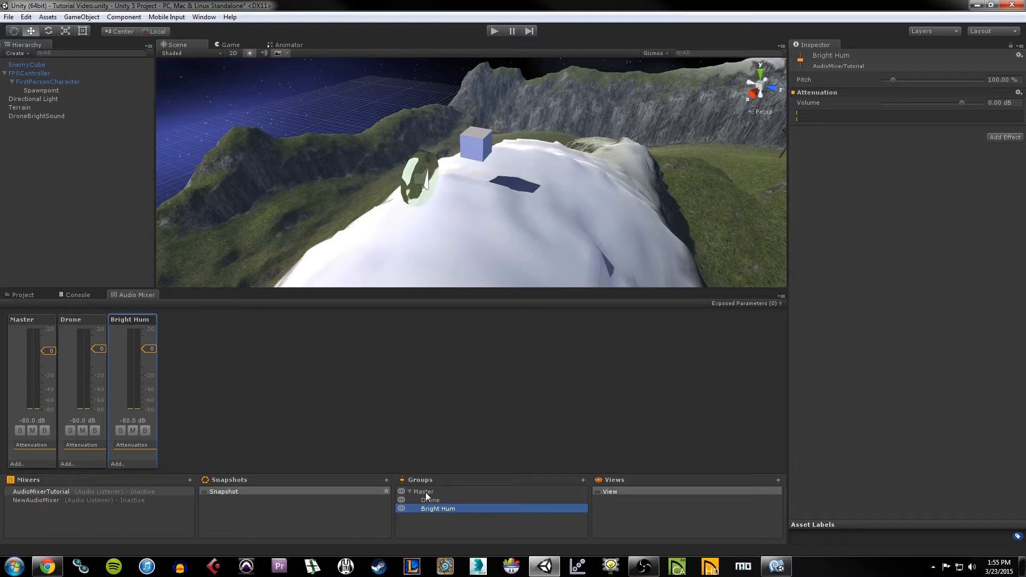
{"action": "left_click", "coordinate": [37, 322]}
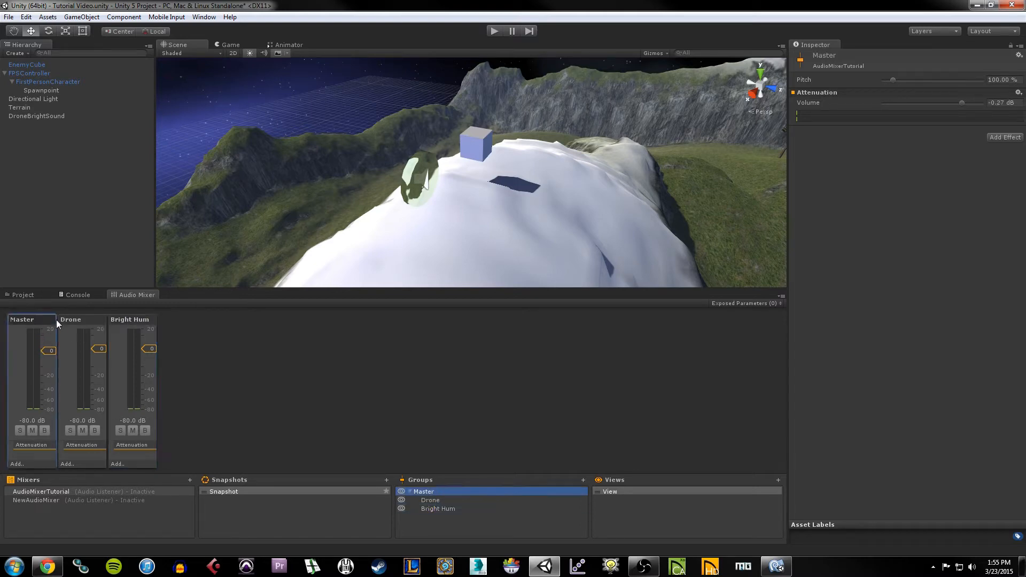
{"action": "left_click", "coordinate": [77, 315]}
{"action": "left_click", "coordinate": [130, 316]}
{"action": "left_click", "coordinate": [35, 322]}
{"action": "left_click", "coordinate": [129, 320]}
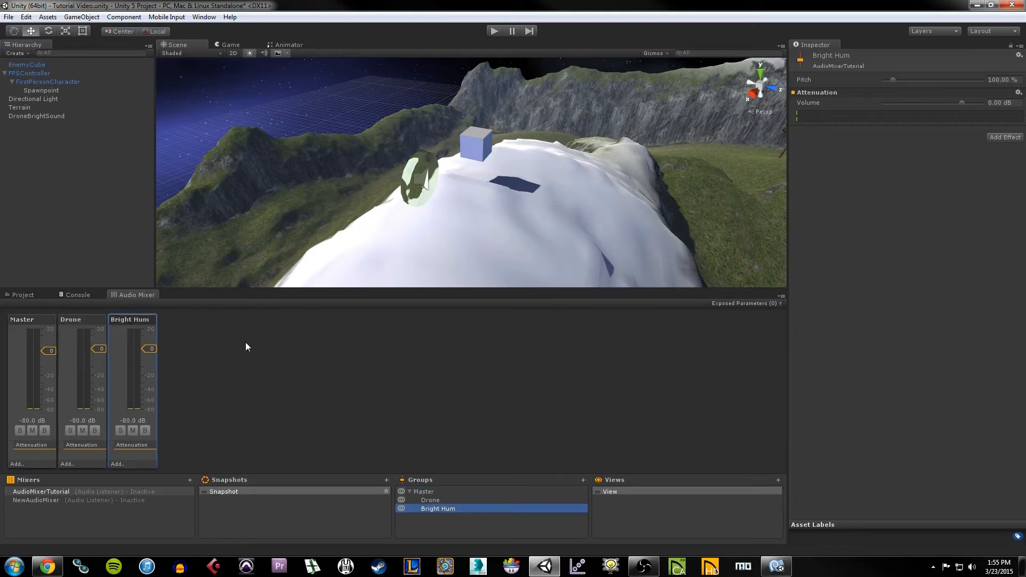
{"action": "left_click", "coordinate": [407, 380]}
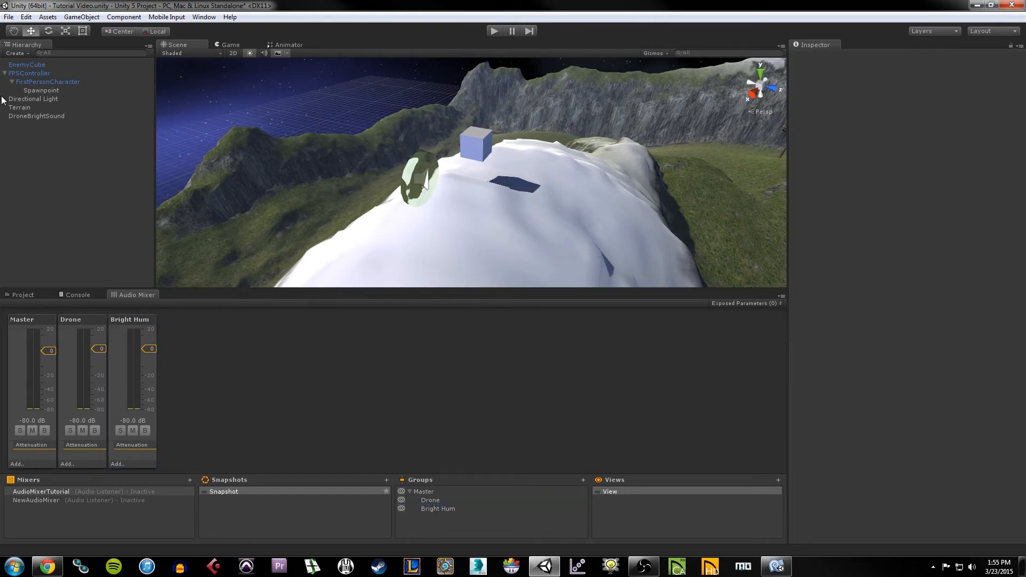
Step: Route the Output of DroneBrightSound's Desloate_Drone_Loop_Fixed_Long Audio Source to the Drone group of AudioMixerTutorial
{"action": "left_click", "coordinate": [38, 115]}
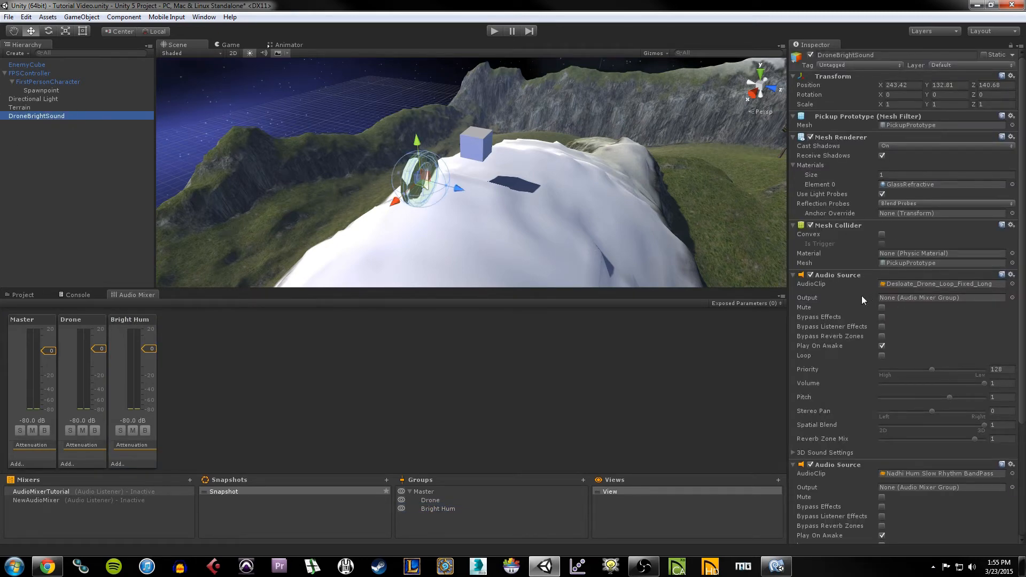
{"action": "left_click", "coordinate": [826, 295]}
{"action": "left_click", "coordinate": [919, 285]}
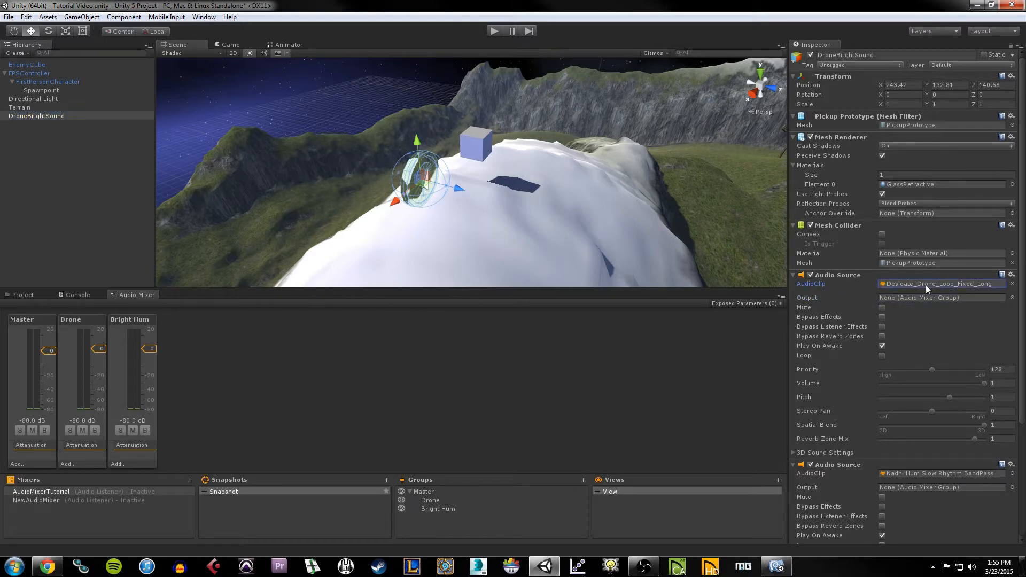
{"action": "left_click", "coordinate": [891, 299]}
{"action": "left_click", "coordinate": [1012, 297]}
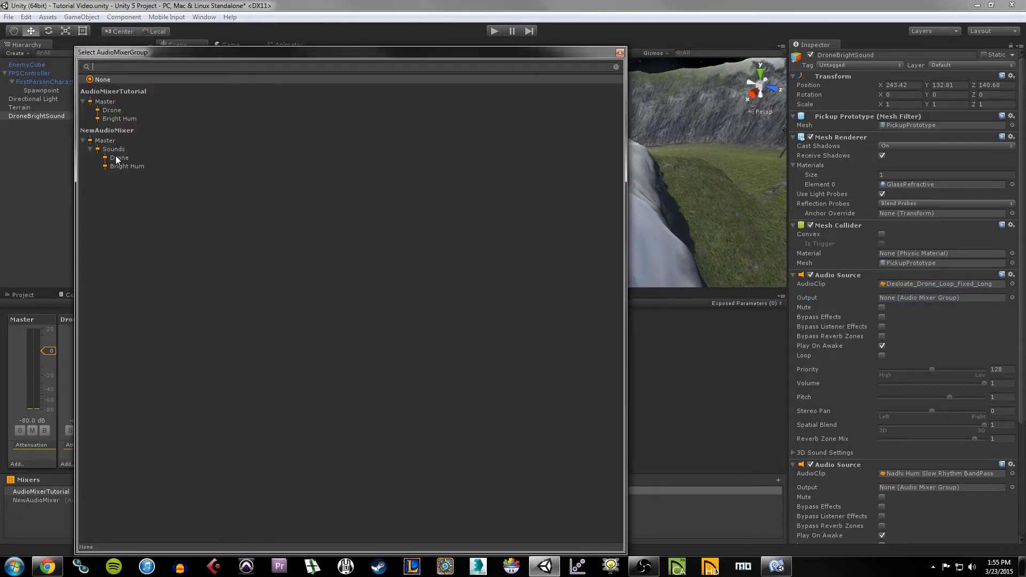
{"action": "left_click", "coordinate": [115, 111]}
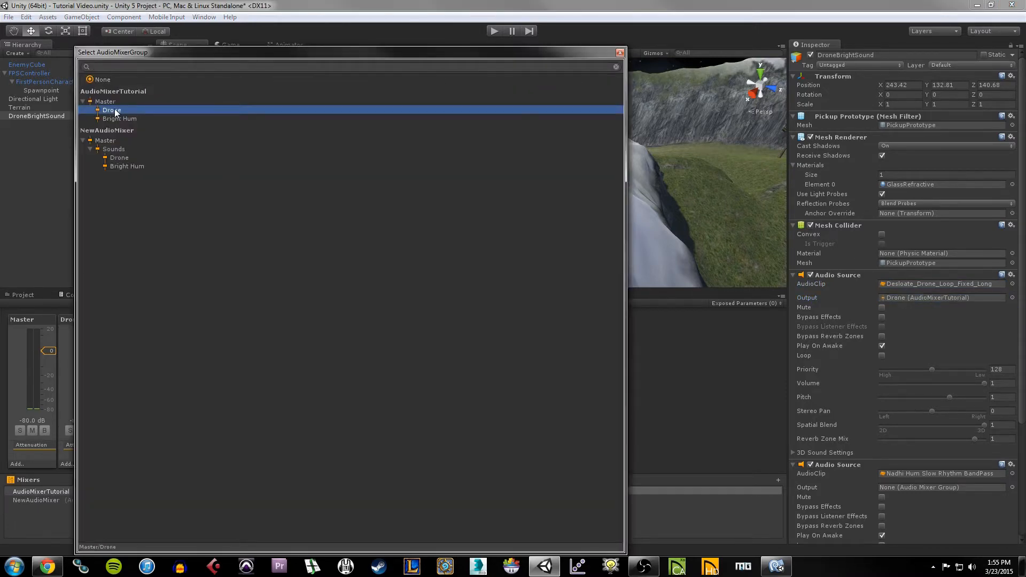
Step: Route the Output of DroneBrightSound's Nadhi Hum Slow Rhythm BandPass Audio Source to the Bright Hum group of AudioMixerTutorial
{"action": "left_click", "coordinate": [115, 111]}
{"action": "scroll", "coordinate": [863, 320], "scroll_direction": "down", "scroll_amount": 5}
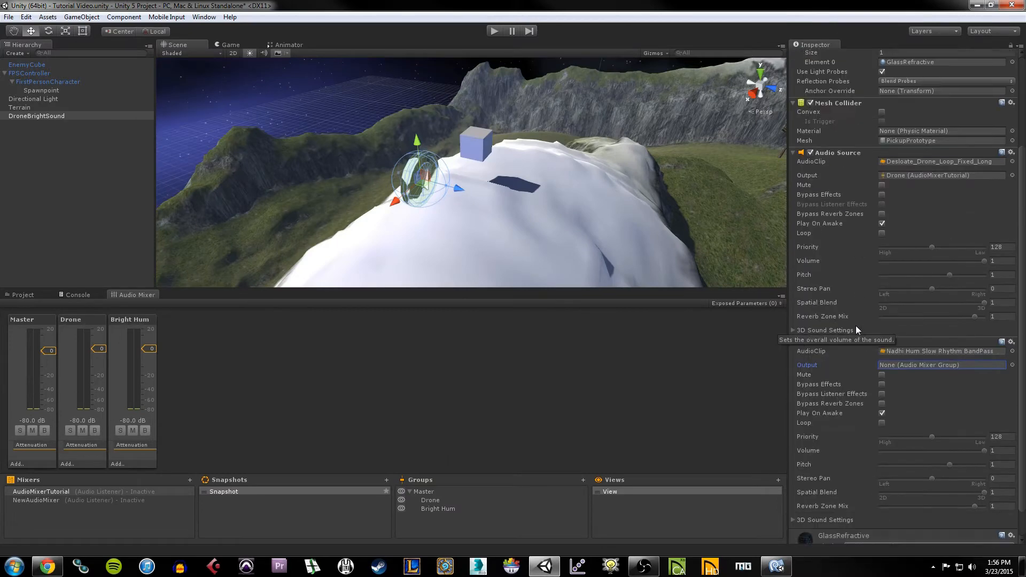
{"action": "left_click", "coordinate": [845, 331]}
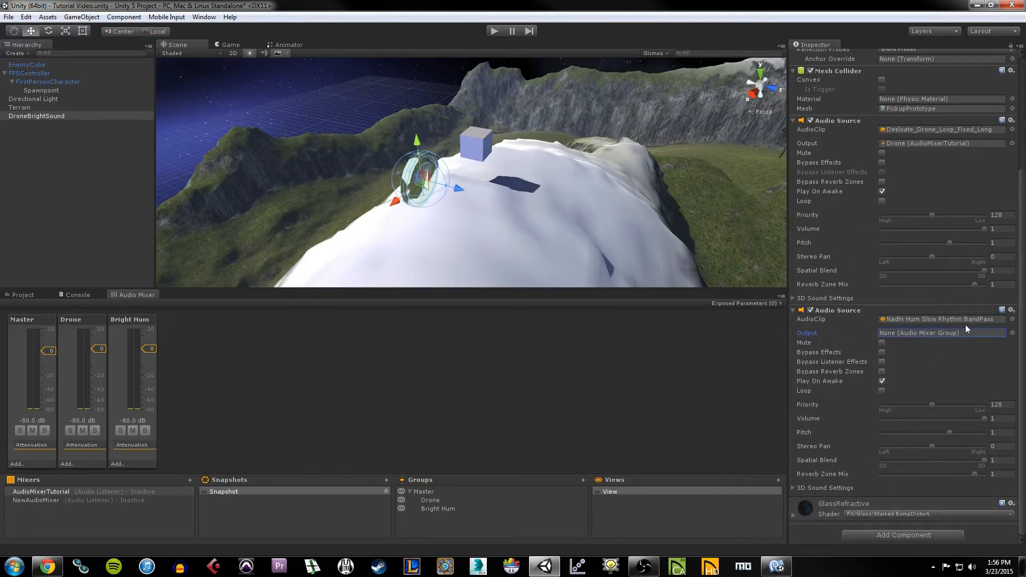
{"action": "left_click", "coordinate": [1012, 333]}
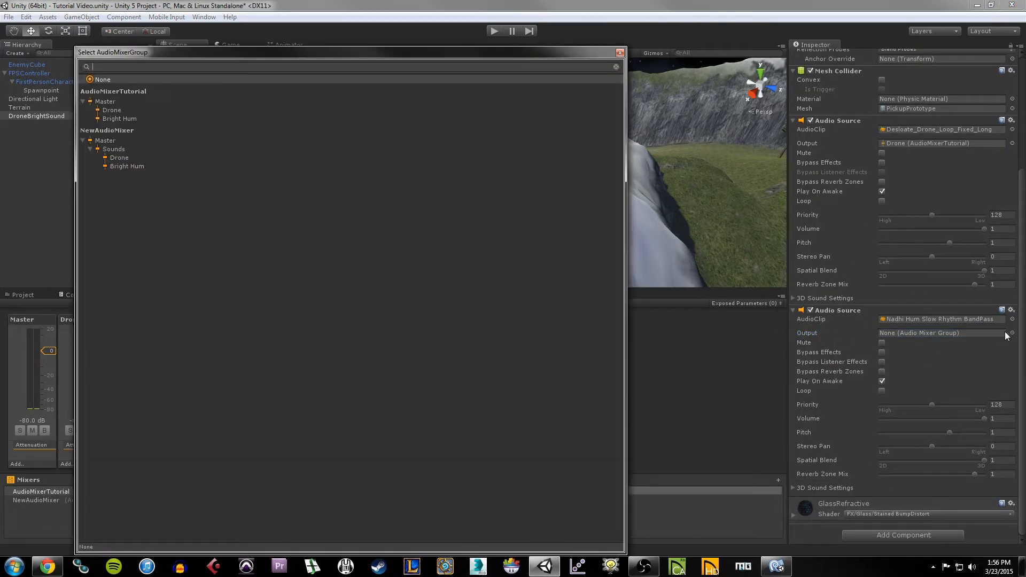
{"action": "double_click", "coordinate": [120, 119]}
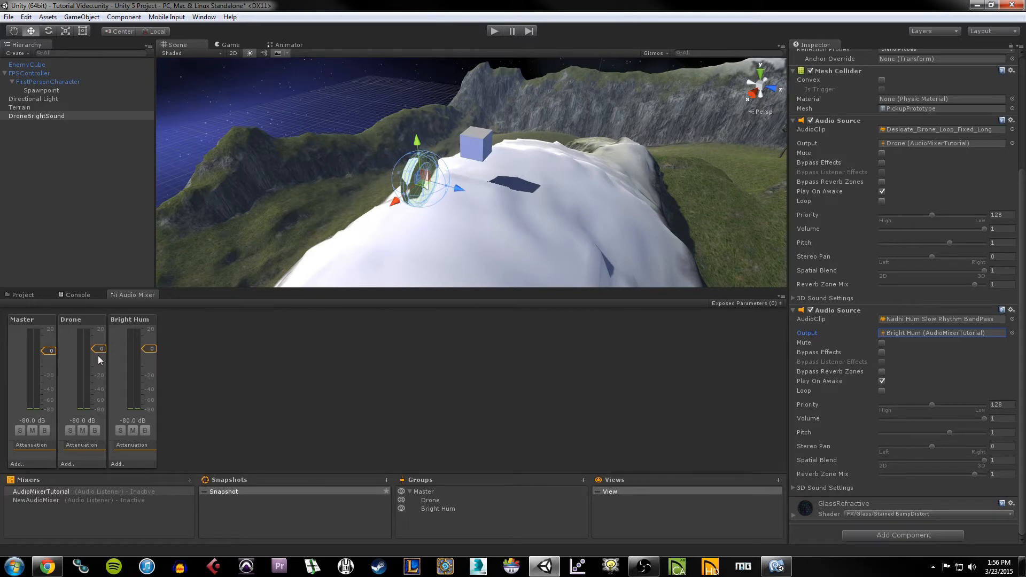
Step: Run the scene with mixer editing enabled in Play Mode, and inspect the Bright Hum, Drone and Master groups
{"action": "left_click", "coordinate": [493, 31]}
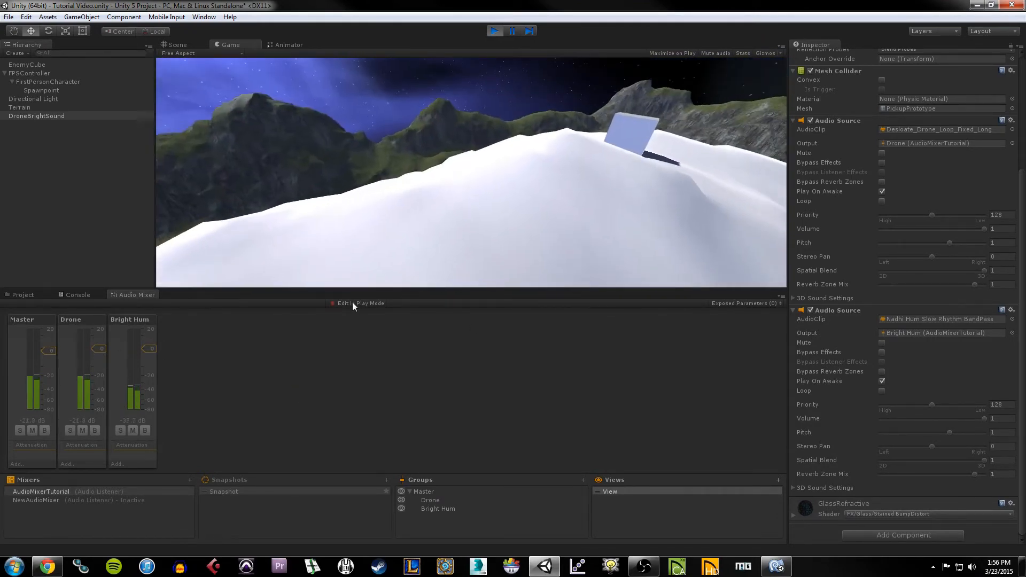
{"action": "left_click", "coordinate": [353, 303]}
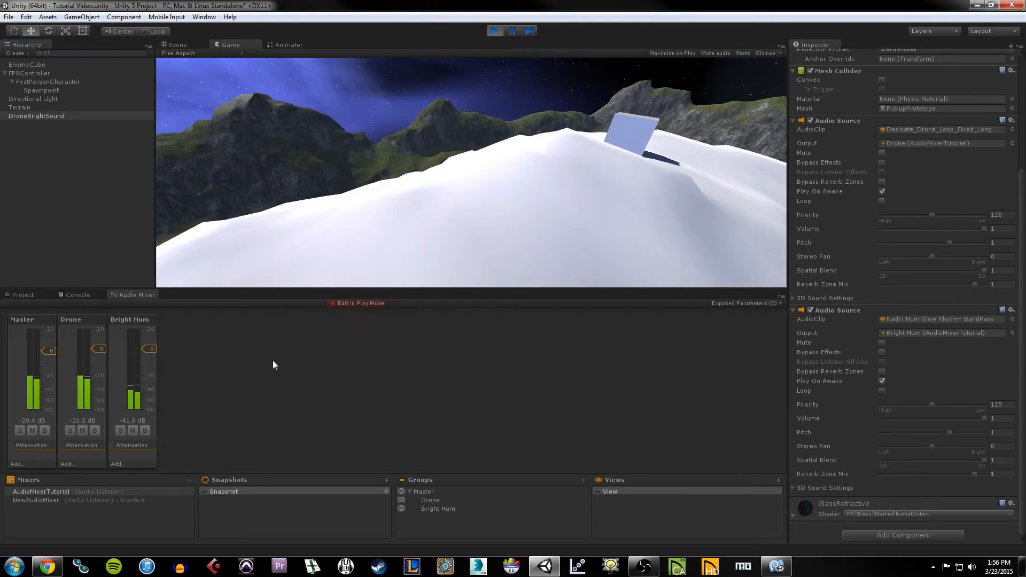
{"action": "left_click", "coordinate": [85, 324]}
{"action": "left_click", "coordinate": [121, 320]}
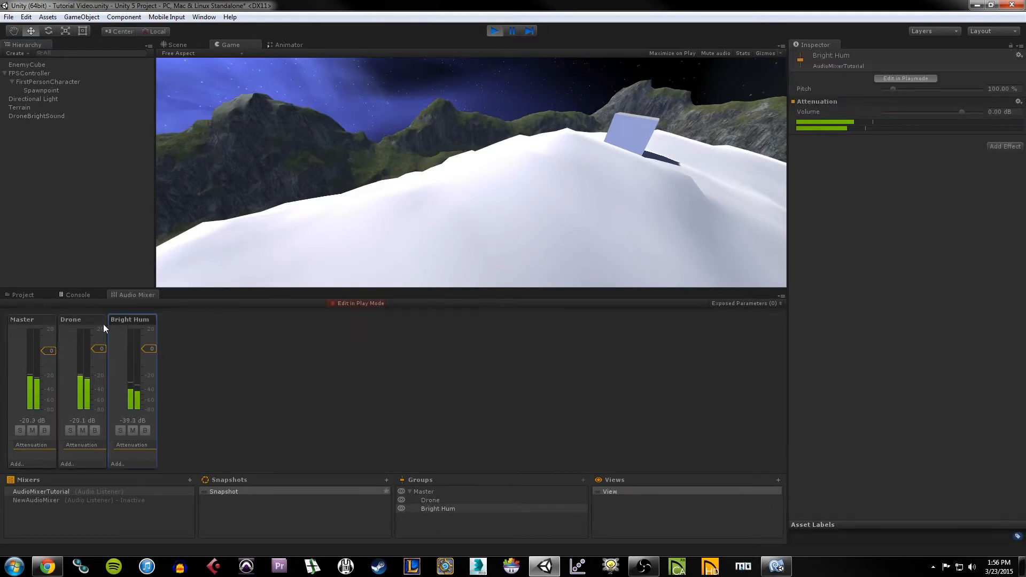
{"action": "left_click", "coordinate": [75, 319]}
{"action": "left_click", "coordinate": [38, 317]}
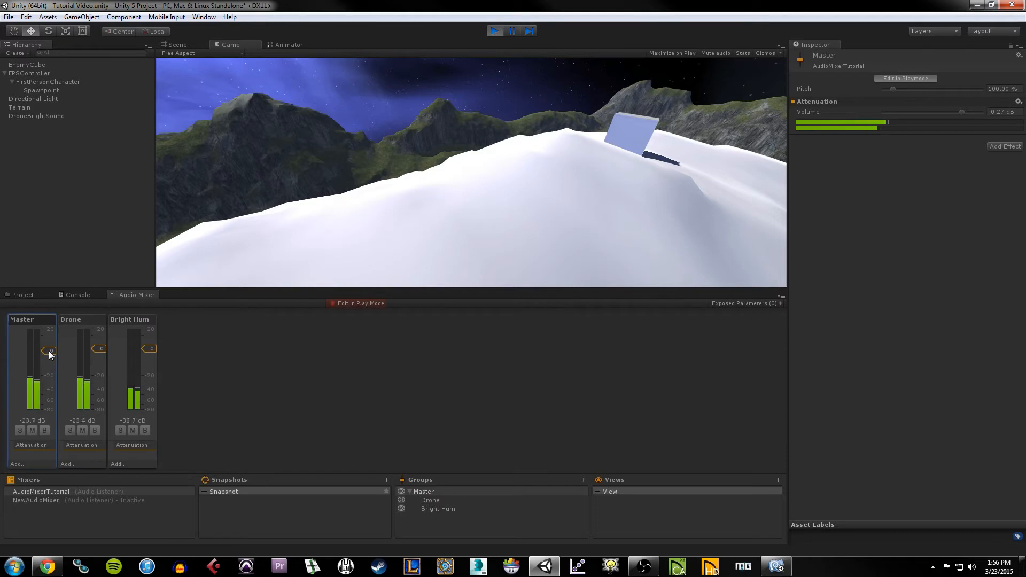
Step: Lower the Master group's volume to -80 dB and fire several shots in the running game to test its effect
{"action": "left_click_drag", "start_coordinate": [49, 351], "coordinate": [45, 419]}
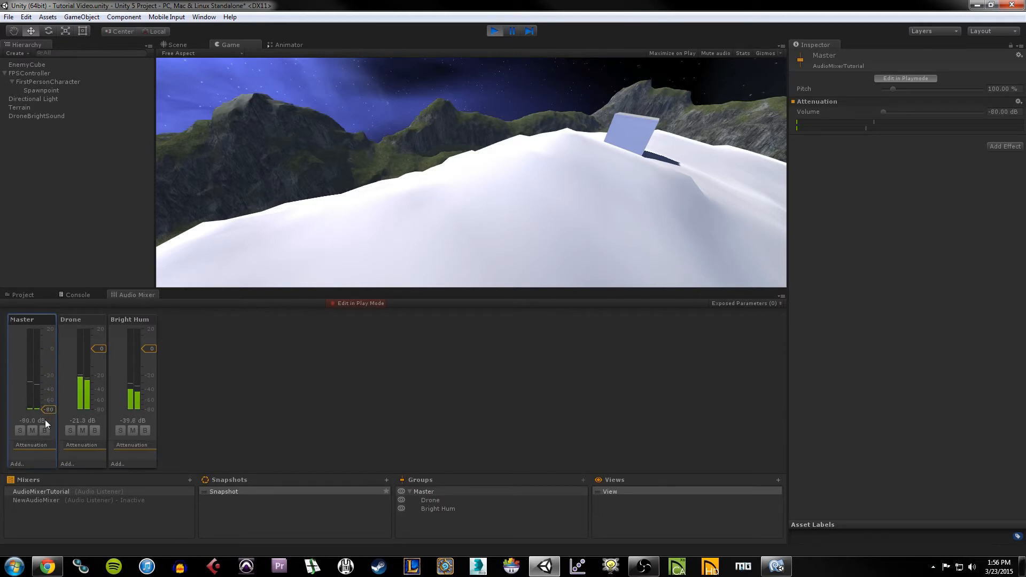
{"action": "left_click", "coordinate": [301, 259]}
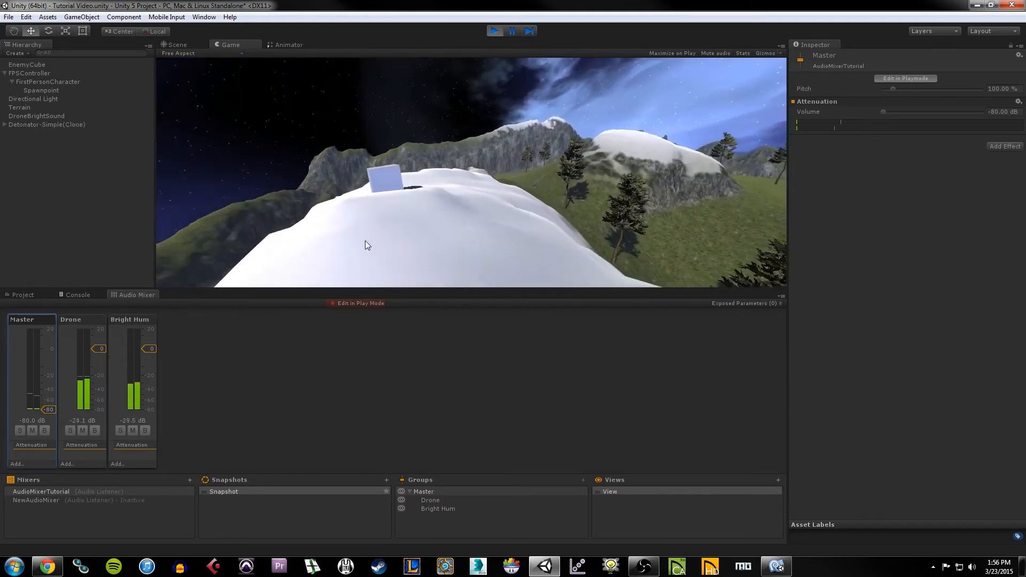
{"action": "left_click", "coordinate": [368, 242]}
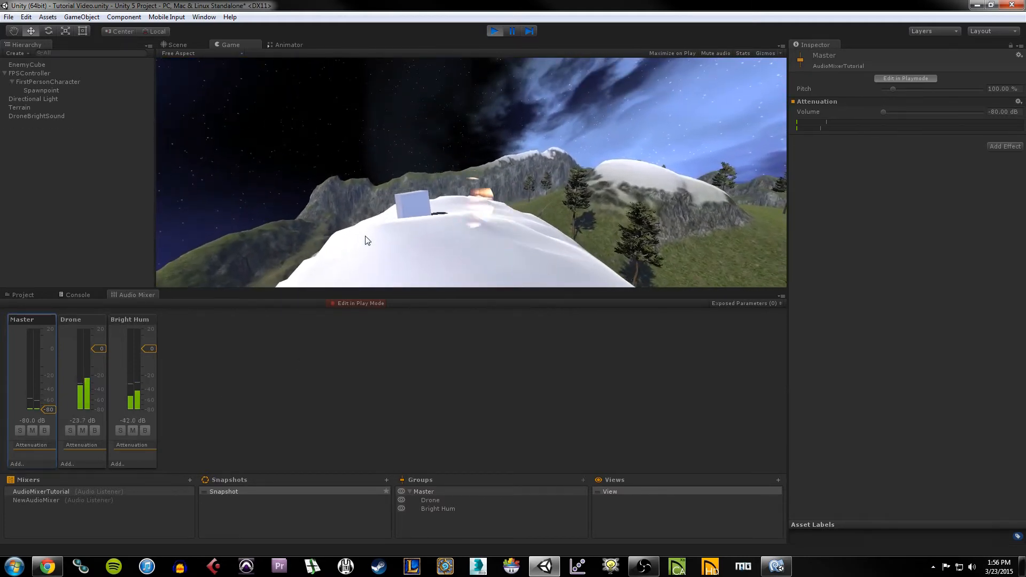
{"action": "left_click", "coordinate": [368, 246]}
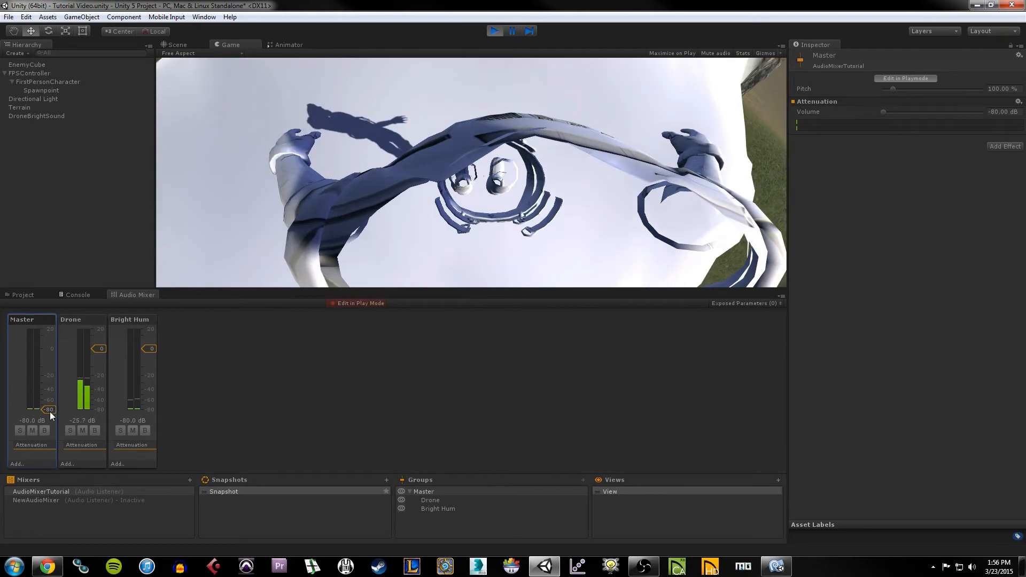
Step: Raise the Master group's volume to about -0.30 dB, fire a test shot and stop the running scene
{"action": "left_click_drag", "start_coordinate": [50, 412], "coordinate": [61, 353]}
{"action": "left_click", "coordinate": [359, 191]}
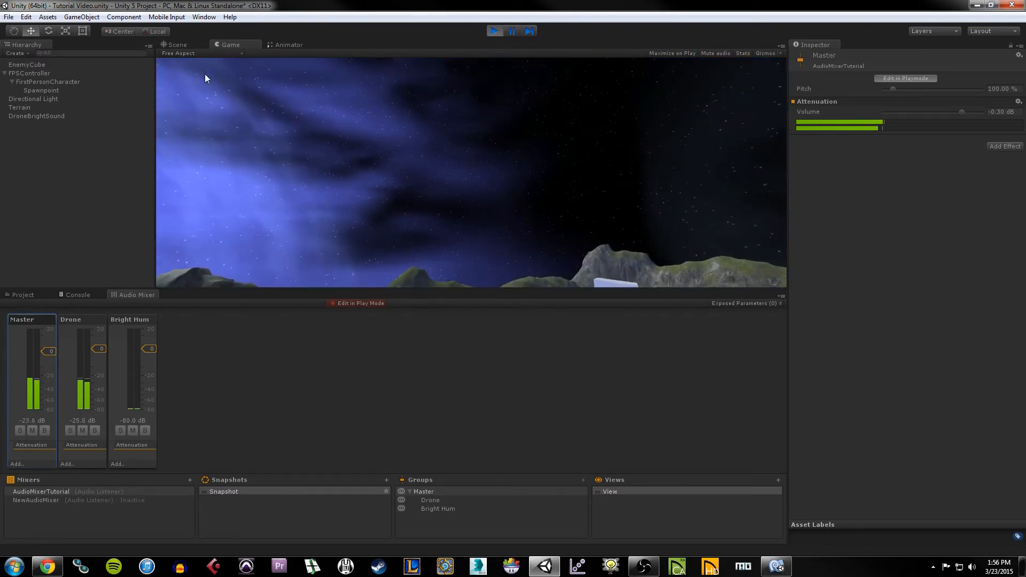
{"action": "left_click", "coordinate": [494, 30]}
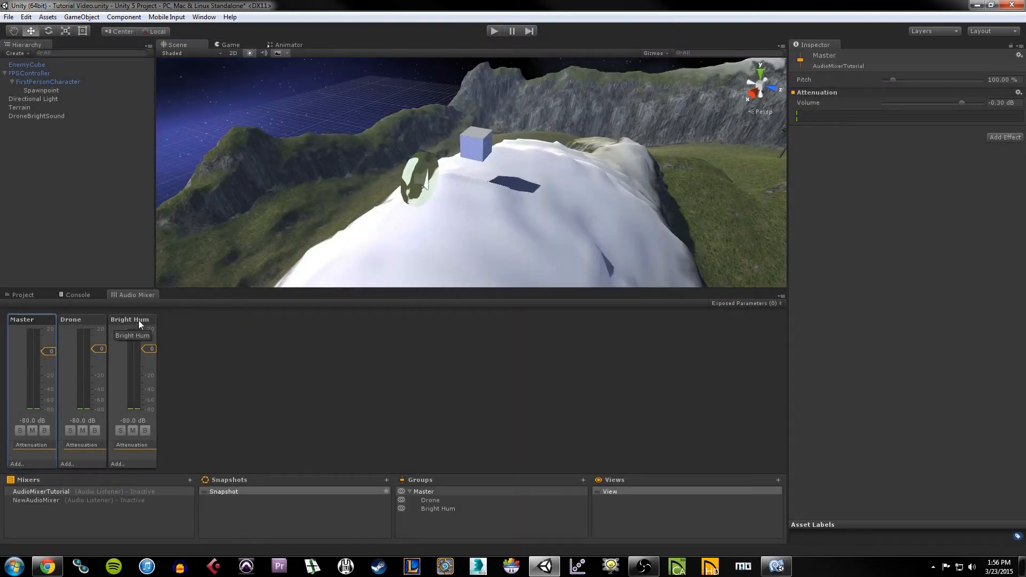
Step: Enable Loop on both Audio Sources of DroneBrightSound
{"action": "left_click", "coordinate": [47, 116]}
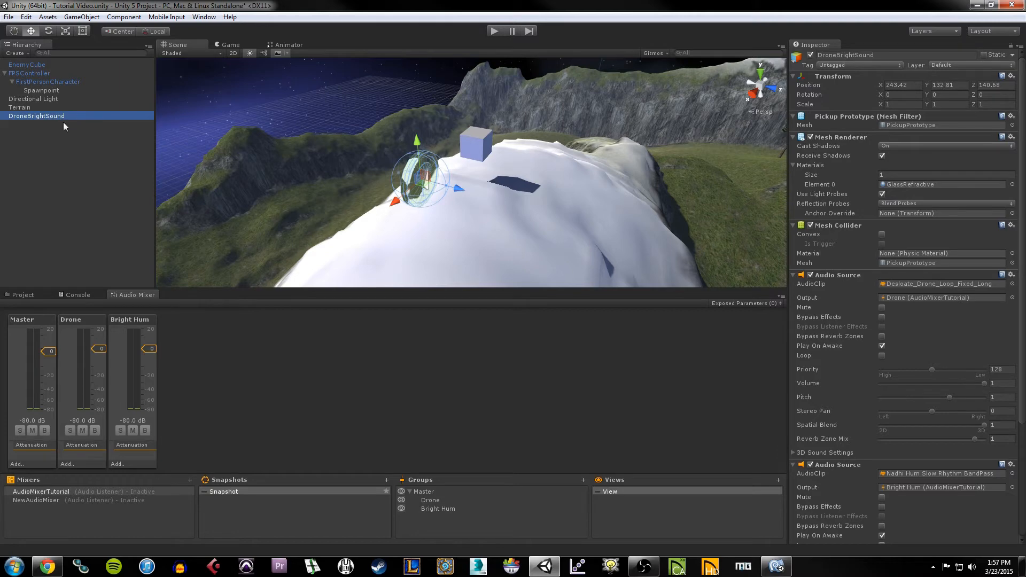
{"action": "left_click", "coordinate": [882, 355]}
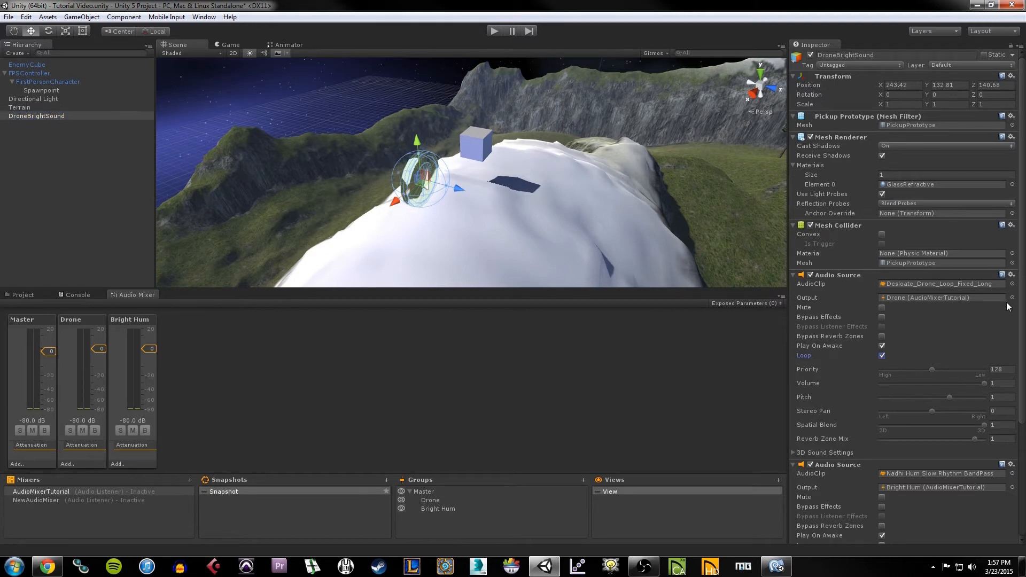
{"action": "scroll", "coordinate": [881, 502], "scroll_direction": "down", "scroll_amount": 3}
{"action": "left_click", "coordinate": [882, 436]}
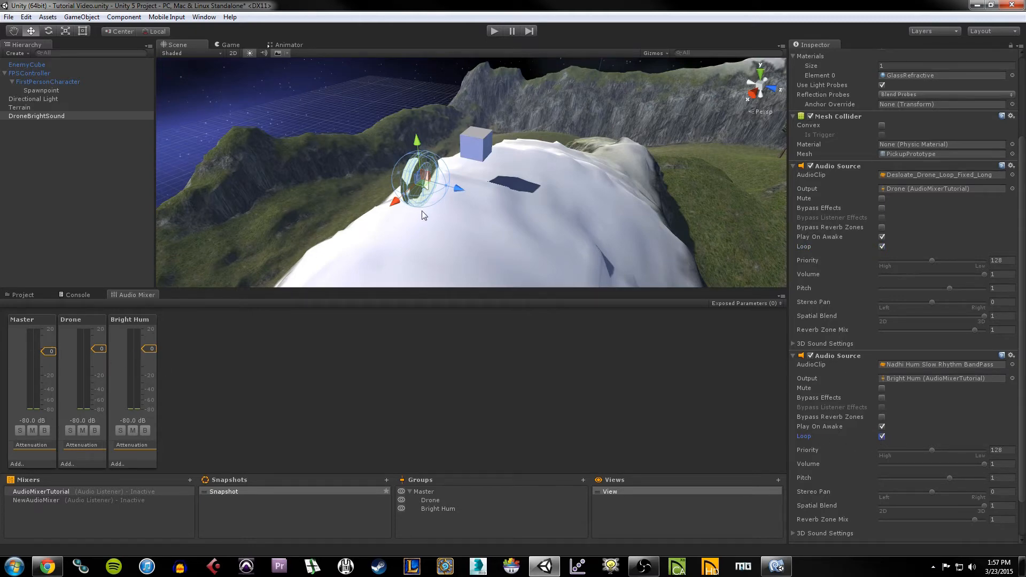
Step: Run the scene with Play Mode mixer editing enabled, drop Master to -80 dB and raise it to about -0.10 dB
{"action": "left_click", "coordinate": [494, 31]}
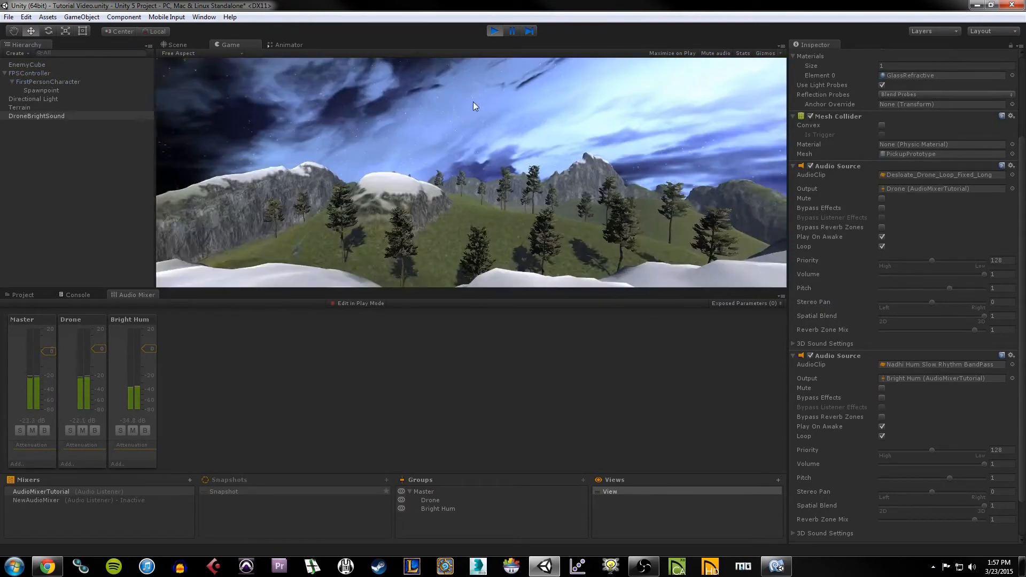
{"action": "left_click", "coordinate": [360, 303]}
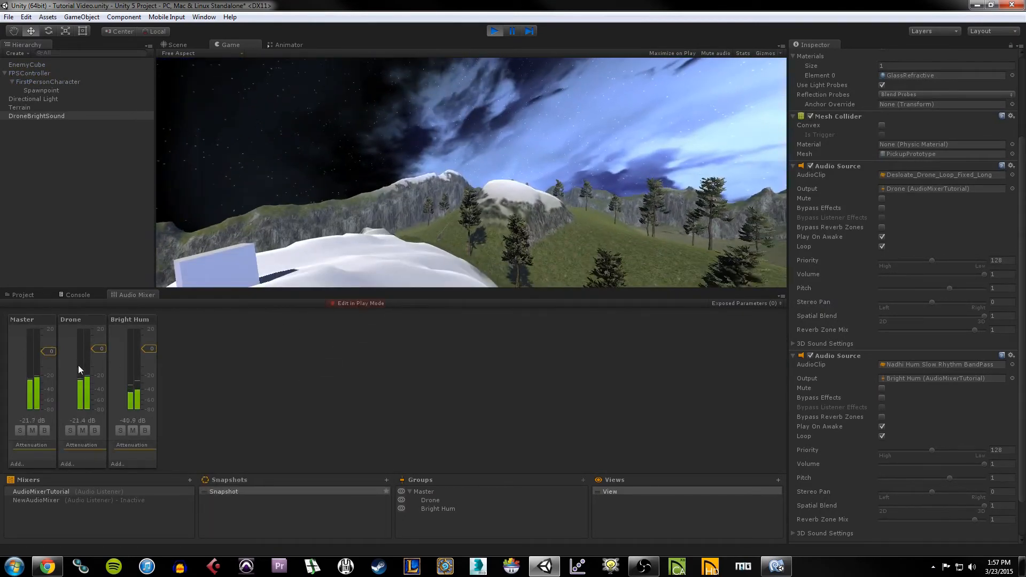
{"action": "left_click_drag", "start_coordinate": [47, 351], "coordinate": [49, 410]}
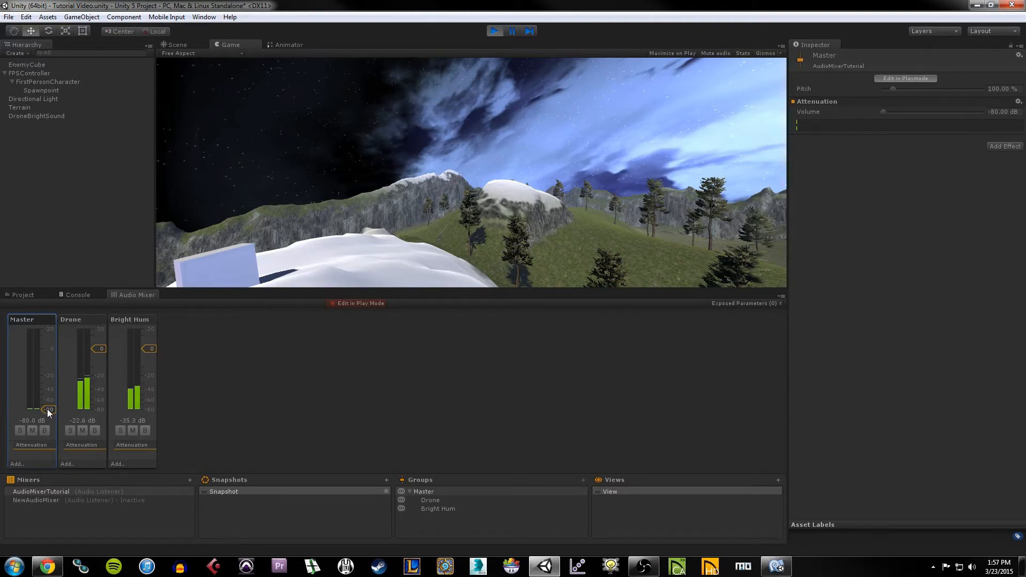
{"action": "left_click_drag", "start_coordinate": [50, 408], "coordinate": [53, 348]}
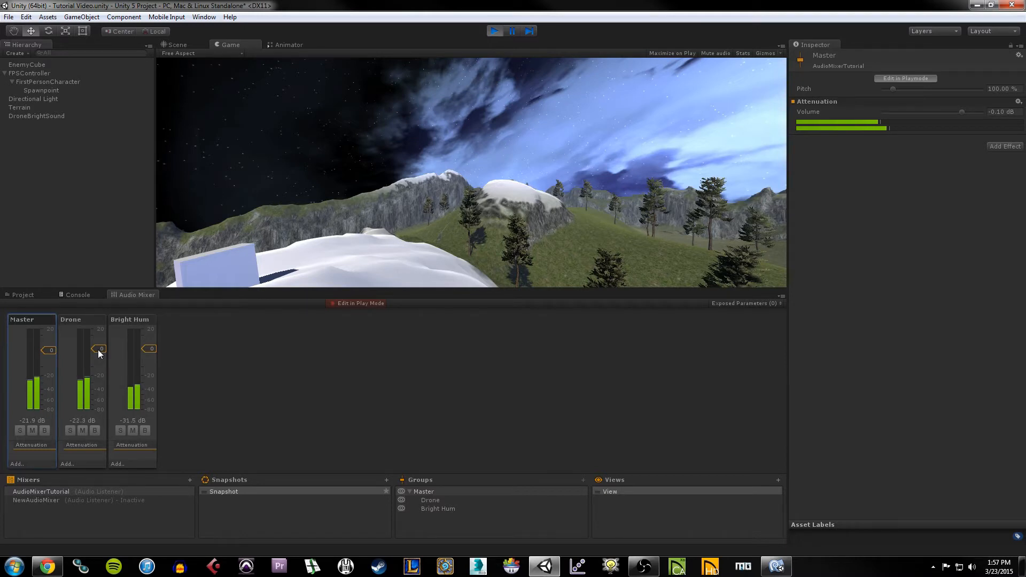
Step: Audition Drone and Bright Hum at -80 dB in turn, ending with Drone at -6.24 dB, Bright Hum at -0.27 dB and Master at -0.30 dB
{"action": "left_click_drag", "start_coordinate": [98, 349], "coordinate": [96, 416]}
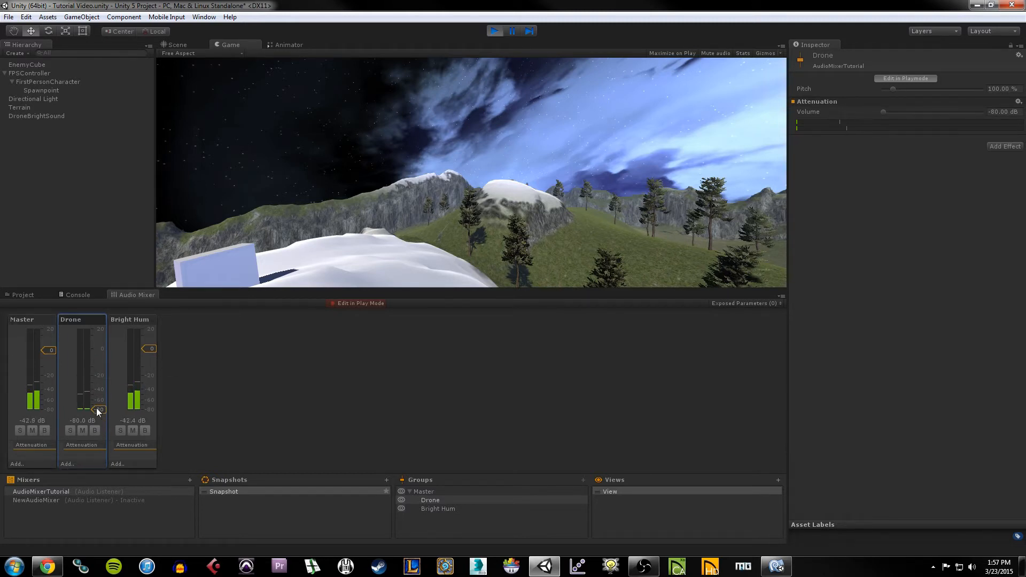
{"action": "left_click_drag", "start_coordinate": [98, 409], "coordinate": [107, 363]}
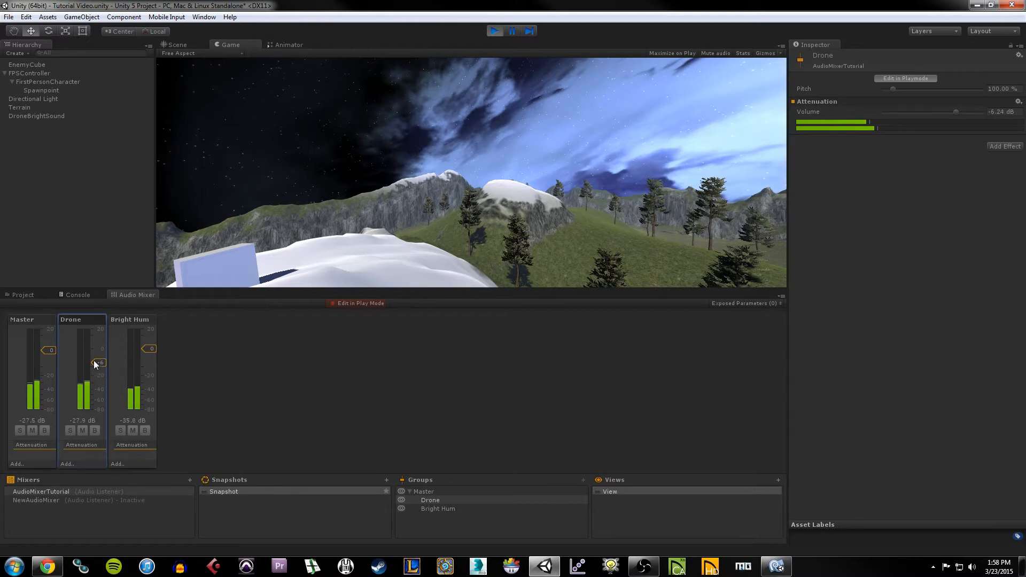
{"action": "left_click_drag", "start_coordinate": [152, 348], "coordinate": [151, 421]}
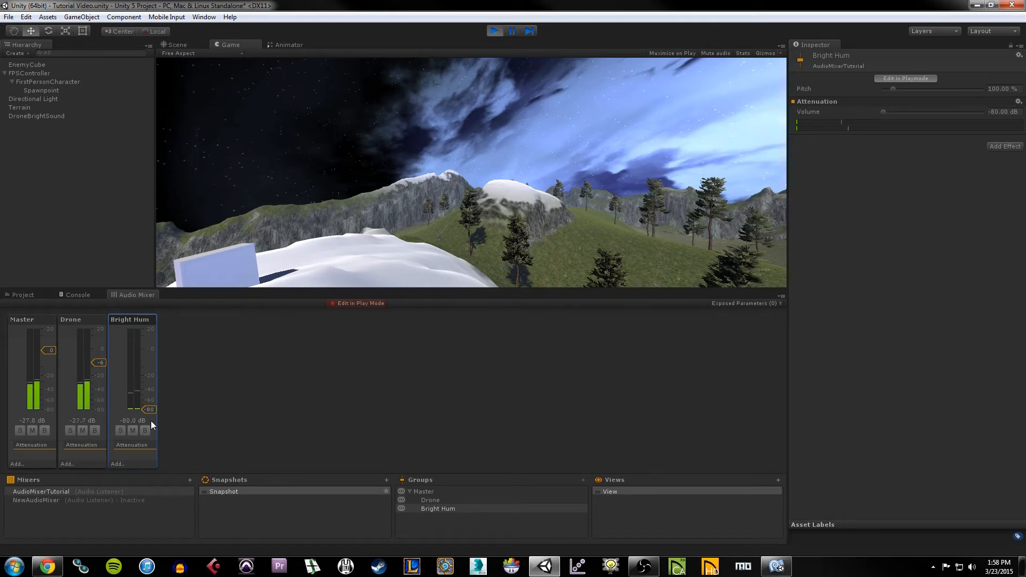
{"action": "left_click_drag", "start_coordinate": [150, 409], "coordinate": [156, 350]}
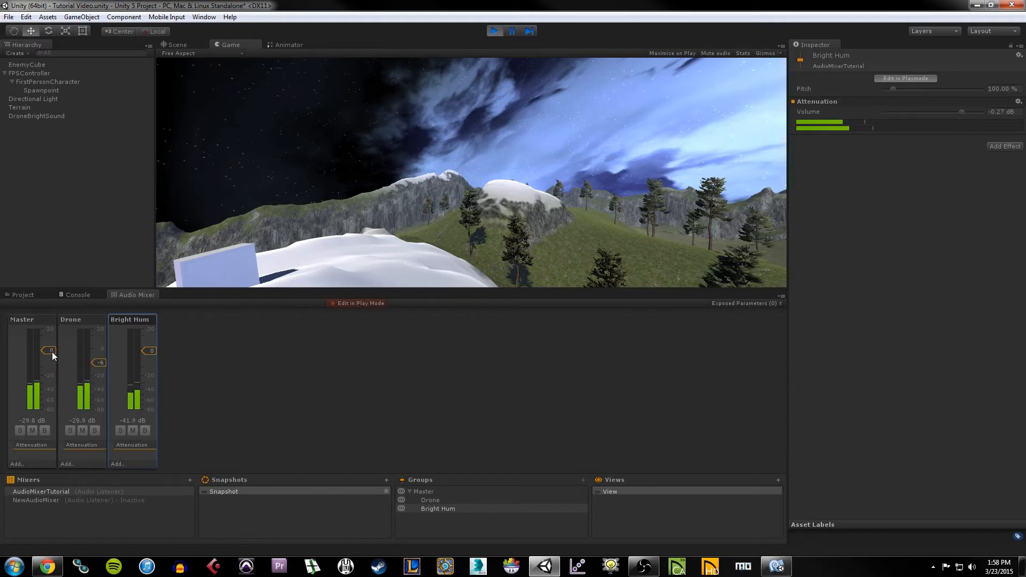
{"action": "mouse_move", "coordinate": [51, 352]}
{"action": "left_mouse_down"}
{"action": "mouse_move", "coordinate": [47, 427]}
{"action": "mouse_move", "coordinate": [56, 352]}
{"action": "left_mouse_up"}
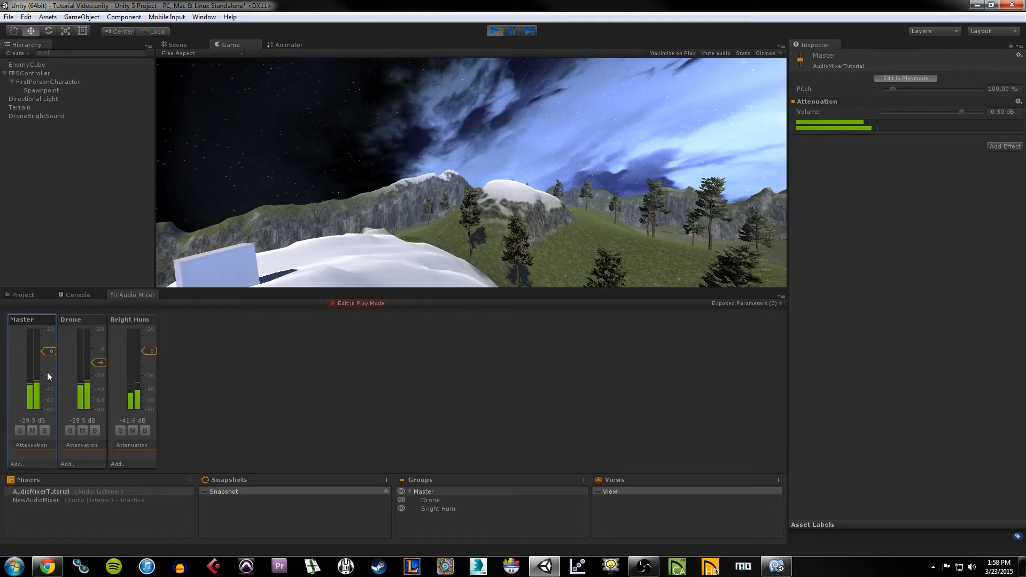
Step: Solo the Drone group, then fire a shot and walk around in the running game to audition it
{"action": "left_click", "coordinate": [70, 430]}
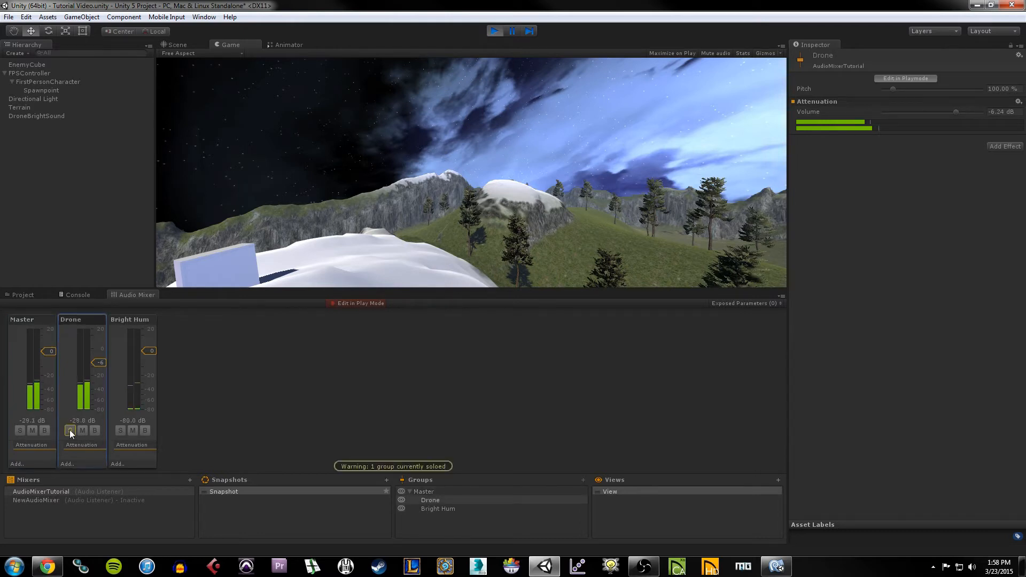
{"action": "left_click", "coordinate": [396, 232]}
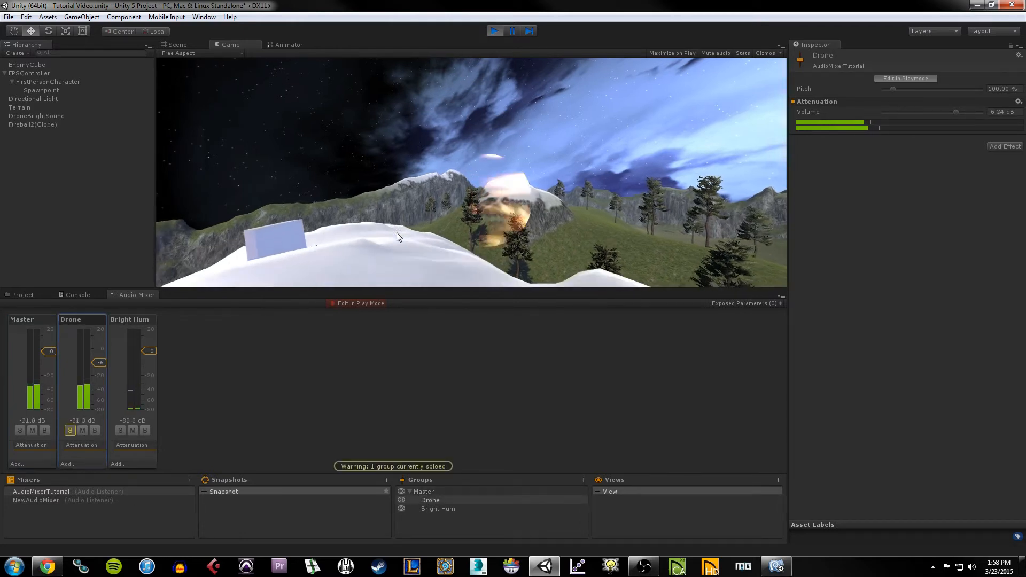
{"action": "key", "text": "s"}
{"action": "key", "text": "w"}
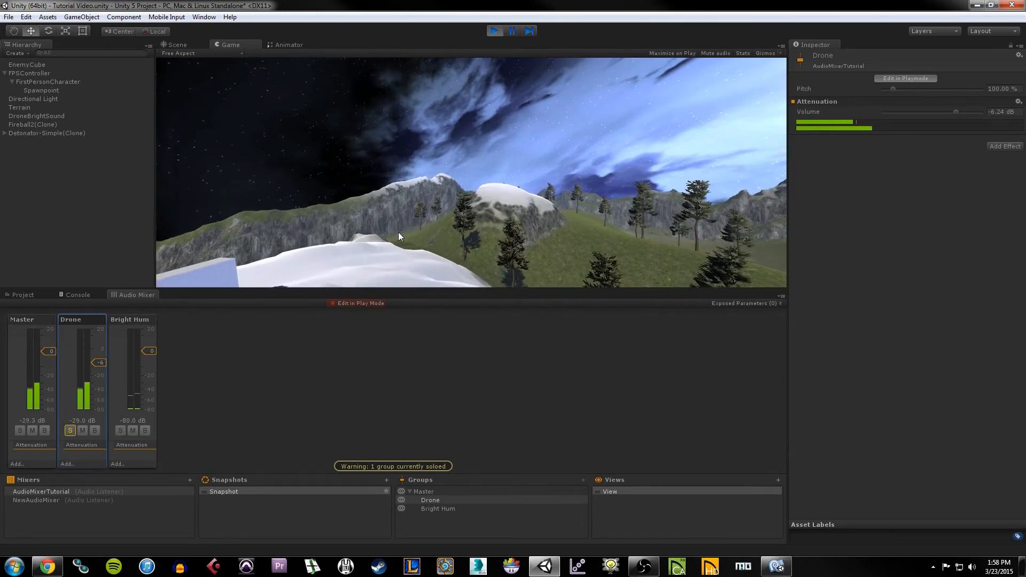
{"action": "key", "text": "d"}
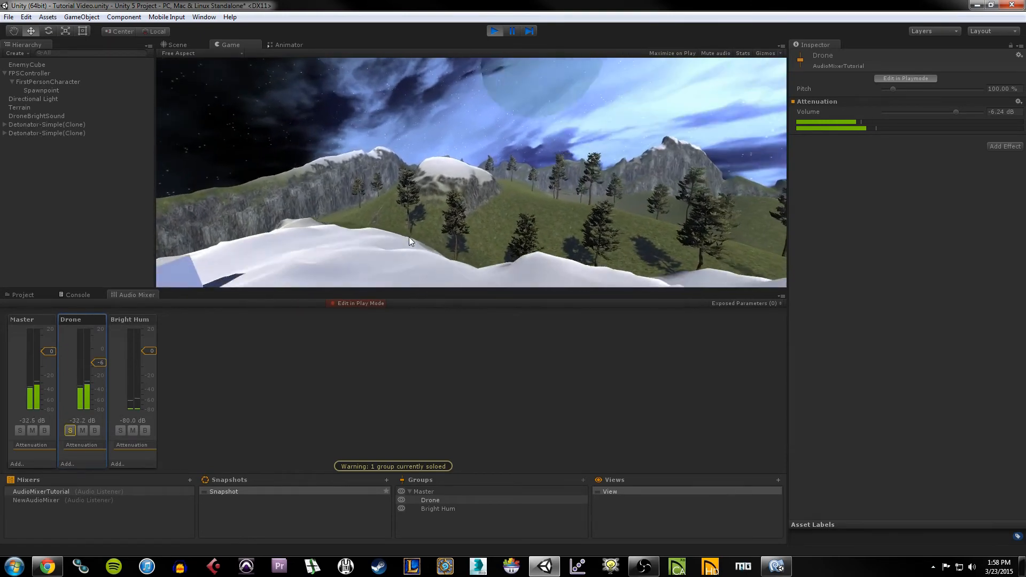
{"action": "key", "text": "w"}
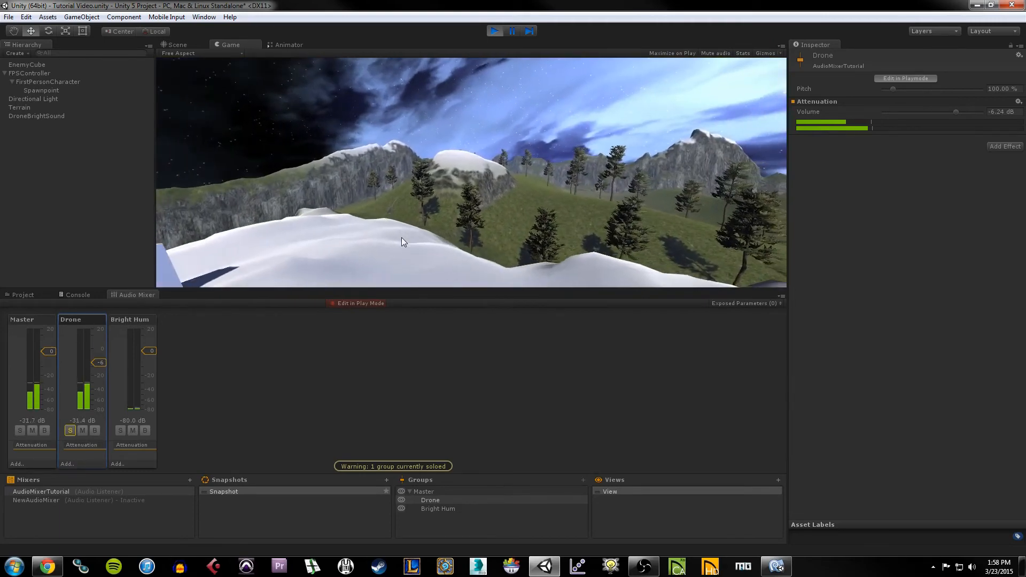
Step: Solo the Bright Hum group alongside Drone for another in-game test, and turn off solo on both groups
{"action": "left_click", "coordinate": [120, 431]}
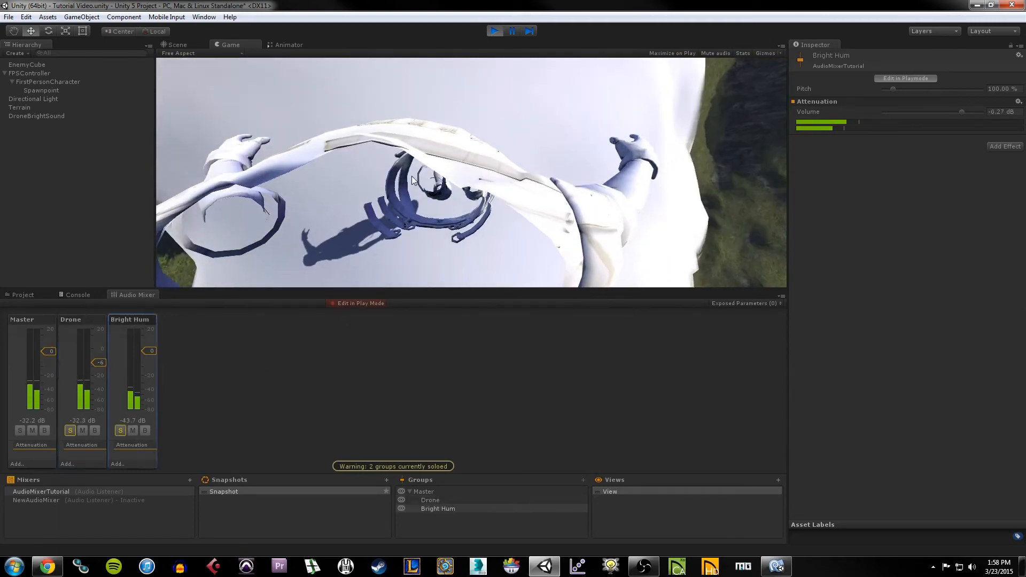
{"action": "left_click", "coordinate": [430, 138]}
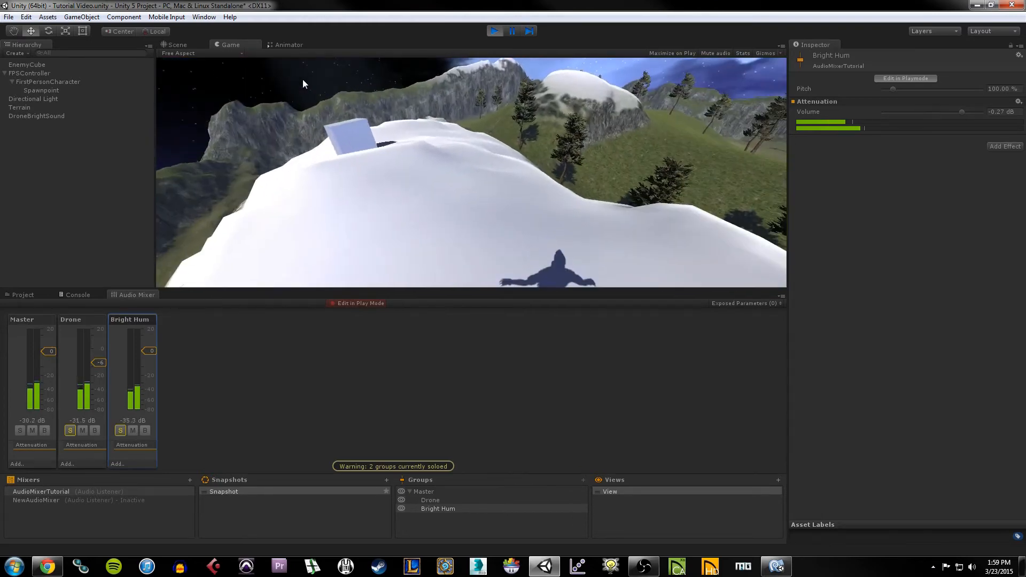
{"action": "left_click", "coordinate": [121, 431]}
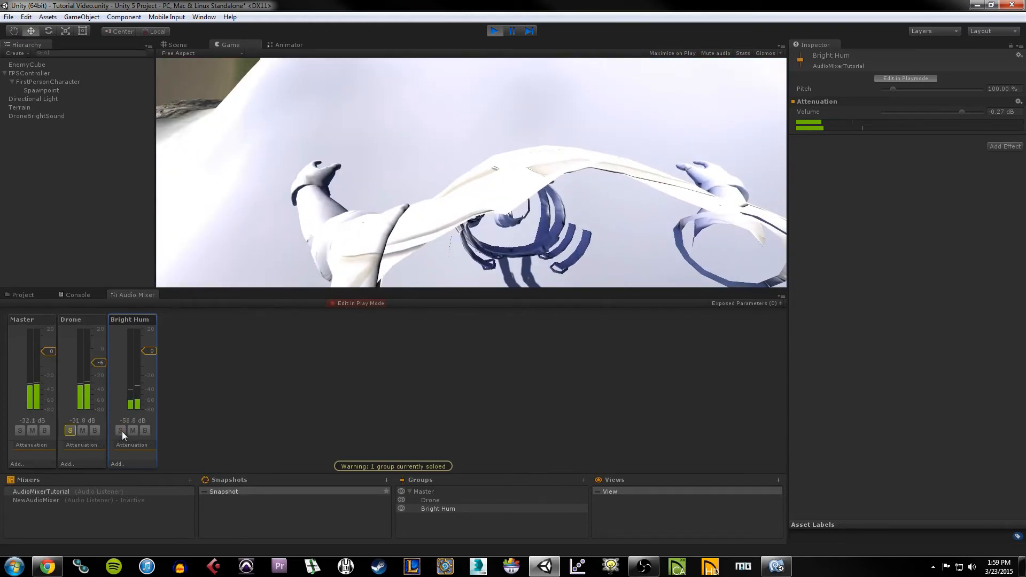
{"action": "left_click", "coordinate": [70, 431]}
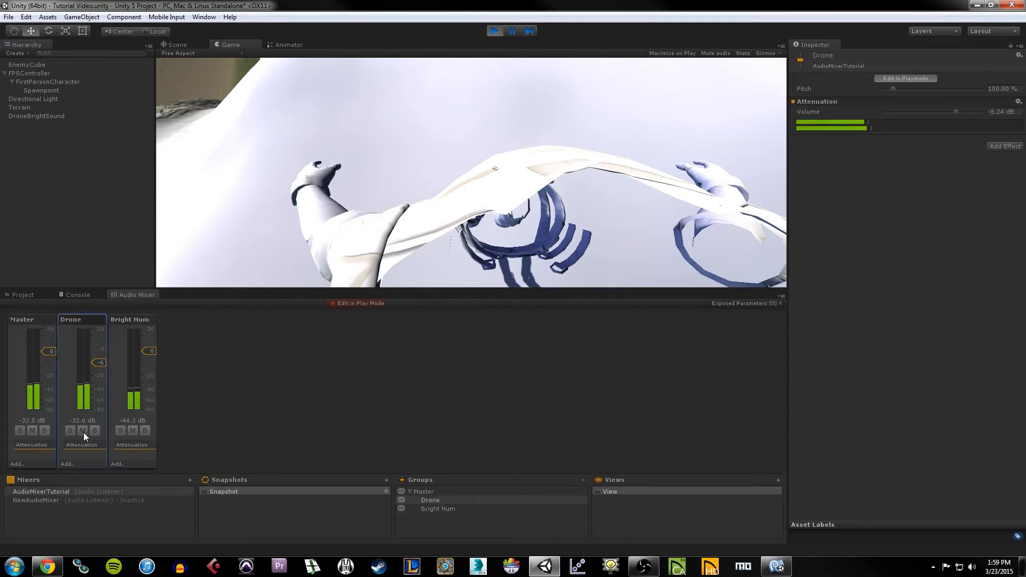
Step: Mute the Drone group, look around in the running game to audition the mix, unmute Drone and stop Play Mode
{"action": "left_click", "coordinate": [83, 431]}
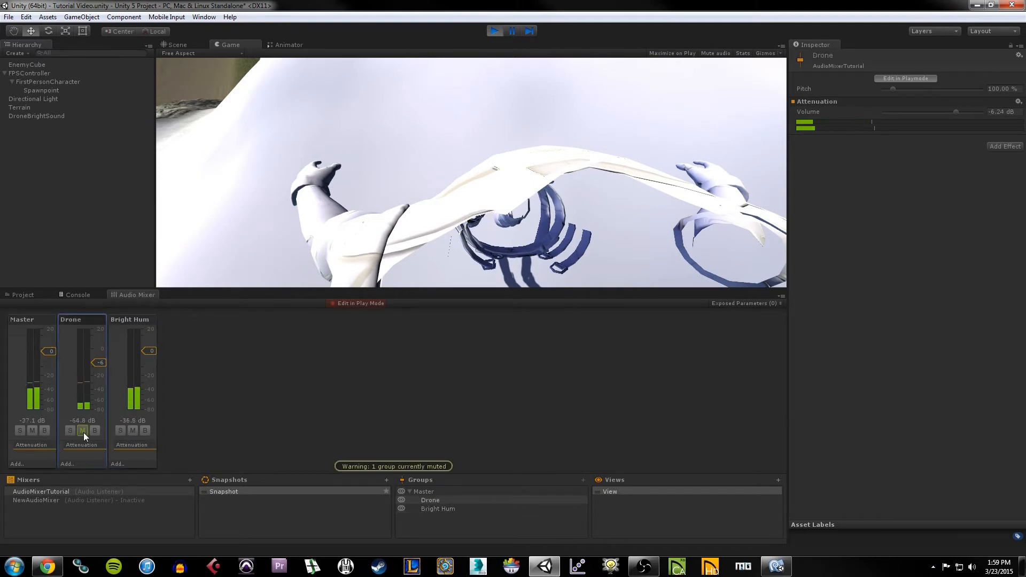
{"action": "left_click", "coordinate": [210, 83]}
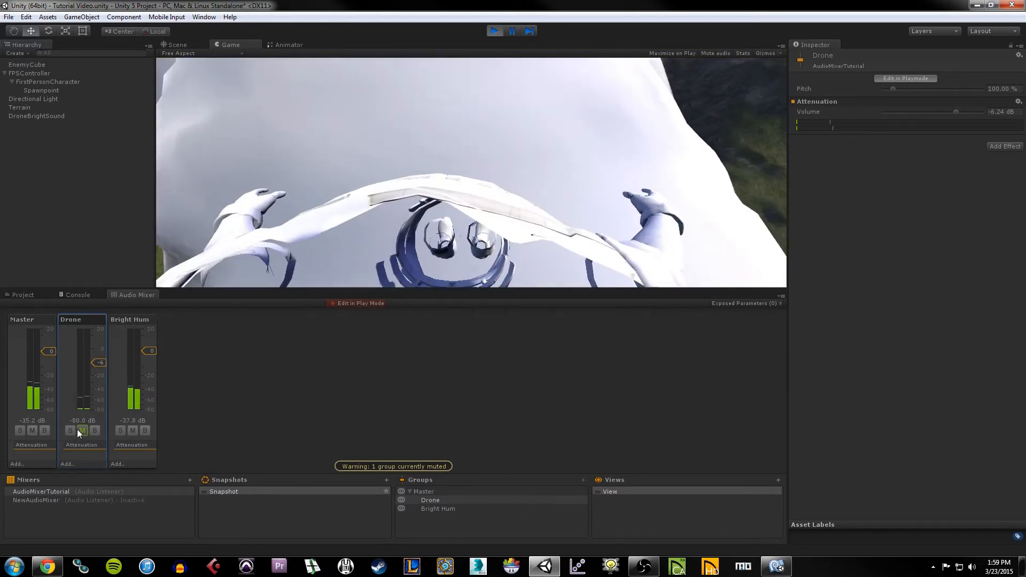
{"action": "left_click", "coordinate": [83, 430]}
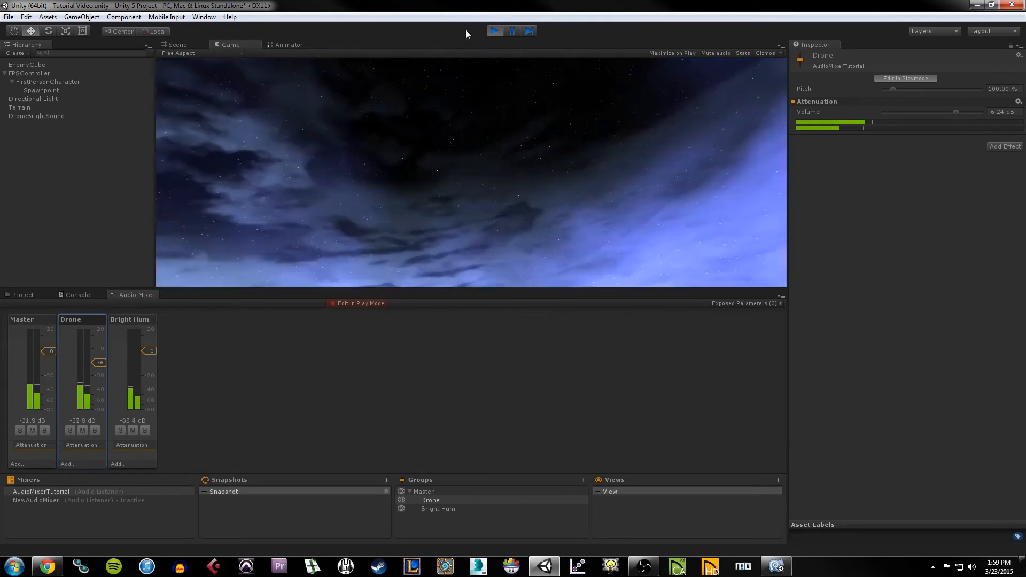
{"action": "left_click", "coordinate": [499, 30]}
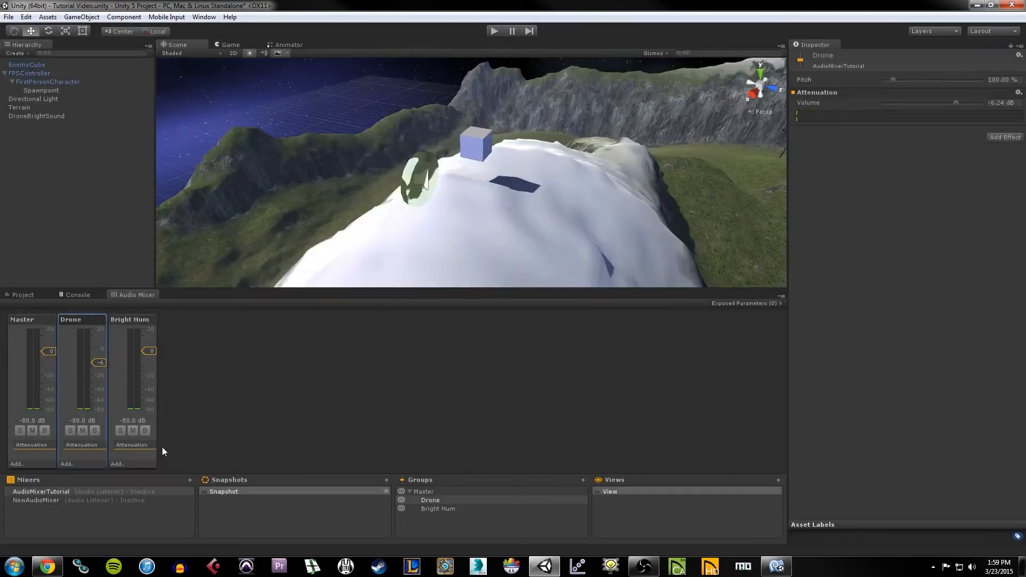
Step: Fine-tune the Master group's volume to around 0 dB and set the Drone group's volume to -0.10 dB
{"action": "left_click", "coordinate": [82, 457]}
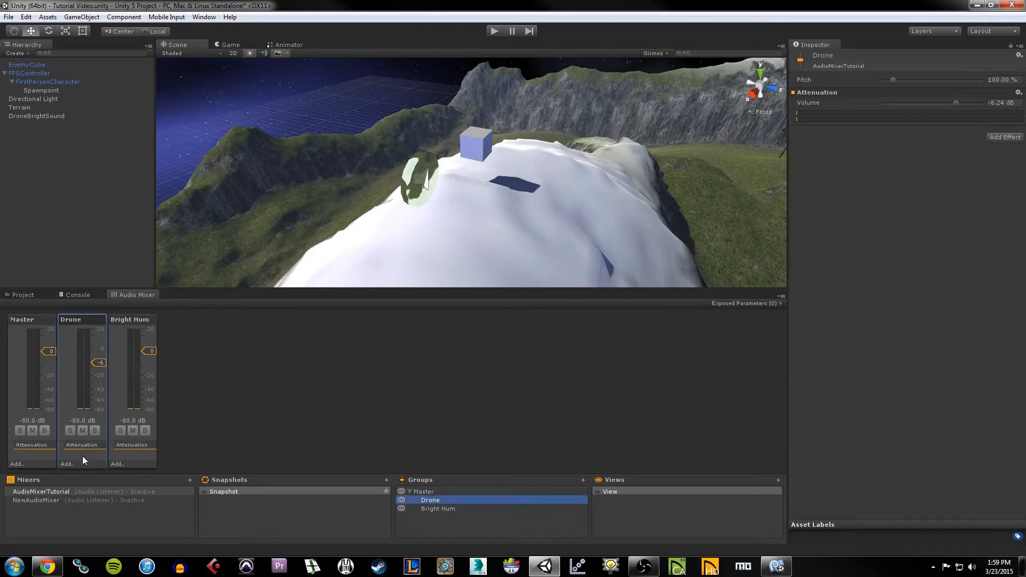
{"action": "left_click", "coordinate": [34, 444]}
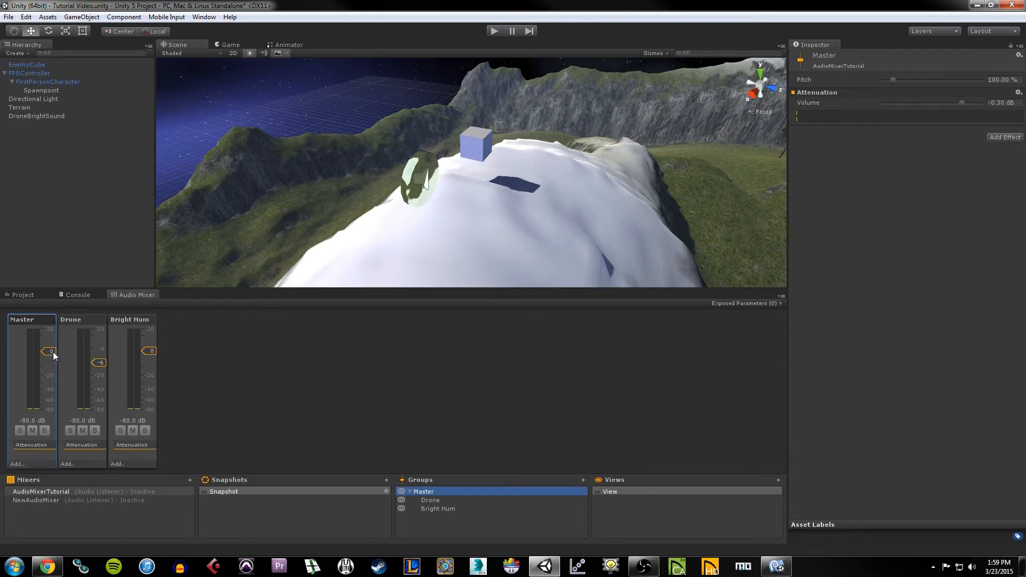
{"action": "mouse_move", "coordinate": [52, 351]}
{"action": "left_mouse_down"}
{"action": "mouse_move", "coordinate": [52, 372]}
{"action": "mouse_move", "coordinate": [42, 350]}
{"action": "mouse_move", "coordinate": [51, 389]}
{"action": "mouse_move", "coordinate": [49, 356]}
{"action": "mouse_move", "coordinate": [65, 409]}
{"action": "mouse_move", "coordinate": [54, 349]}
{"action": "mouse_move", "coordinate": [55, 402]}
{"action": "mouse_move", "coordinate": [56, 348]}
{"action": "left_mouse_up"}
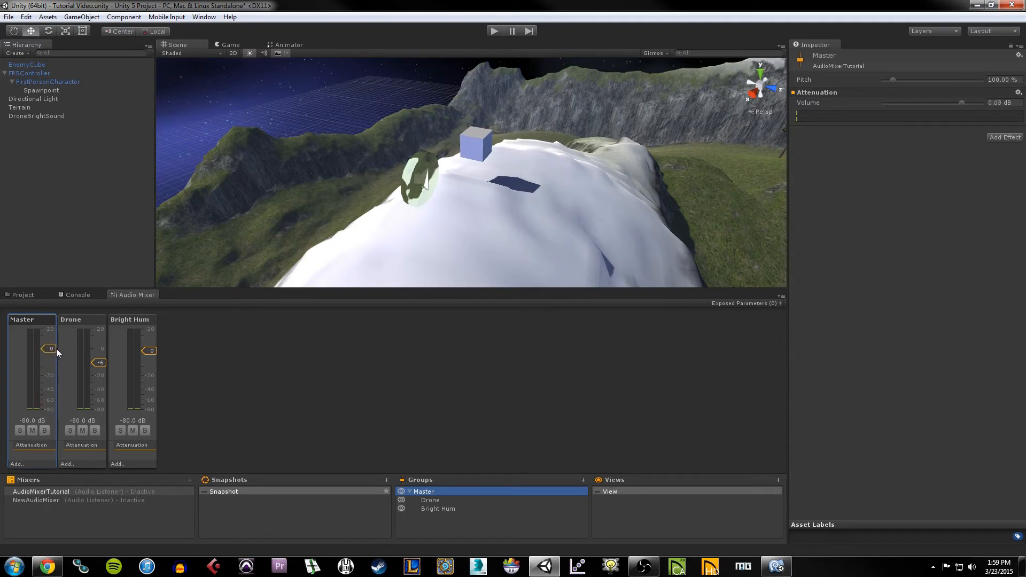
{"action": "right_click", "coordinate": [34, 450]}
{"action": "left_click", "coordinate": [239, 423]}
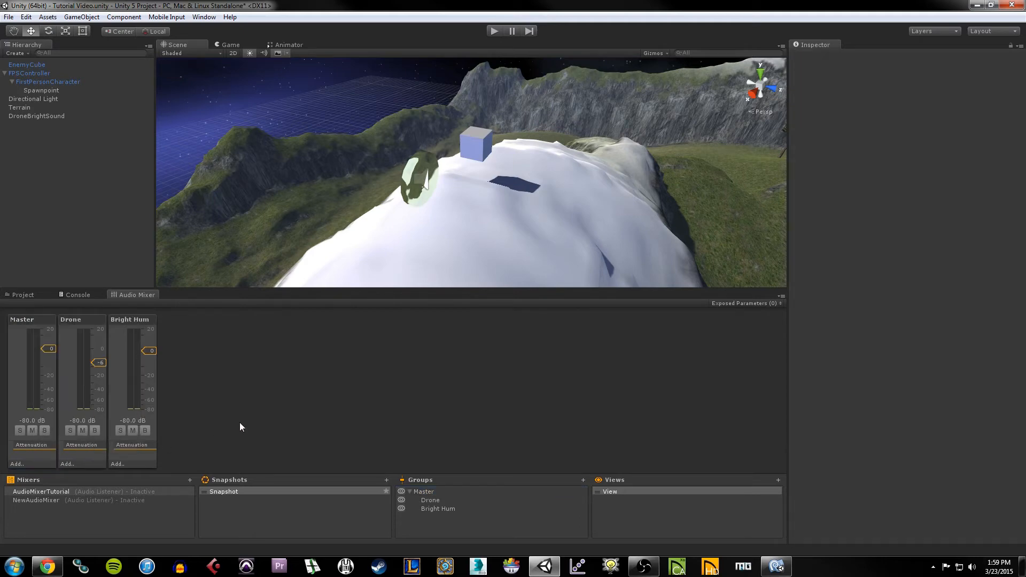
{"action": "left_click", "coordinate": [41, 447]}
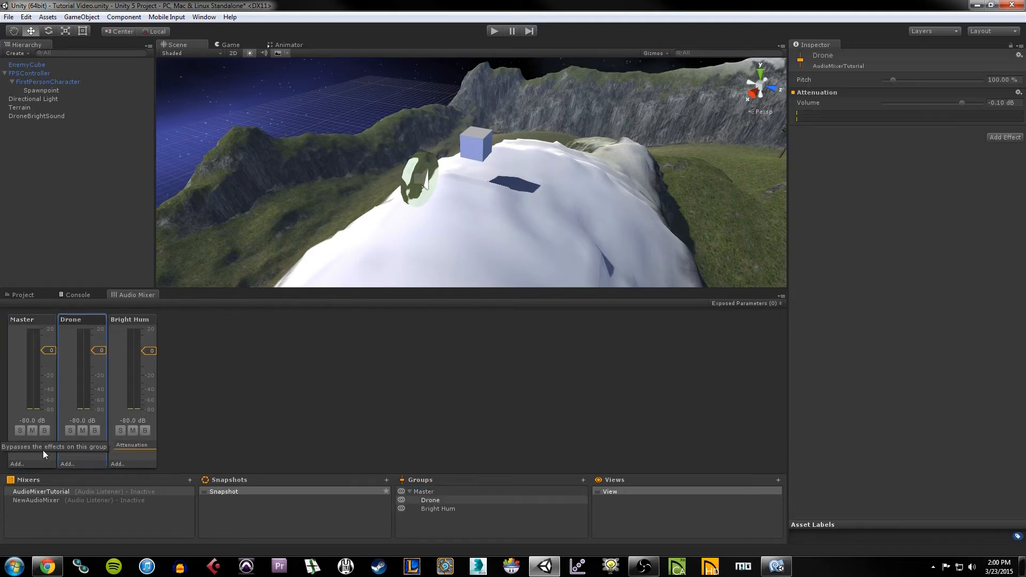
{"action": "left_click", "coordinate": [41, 457]}
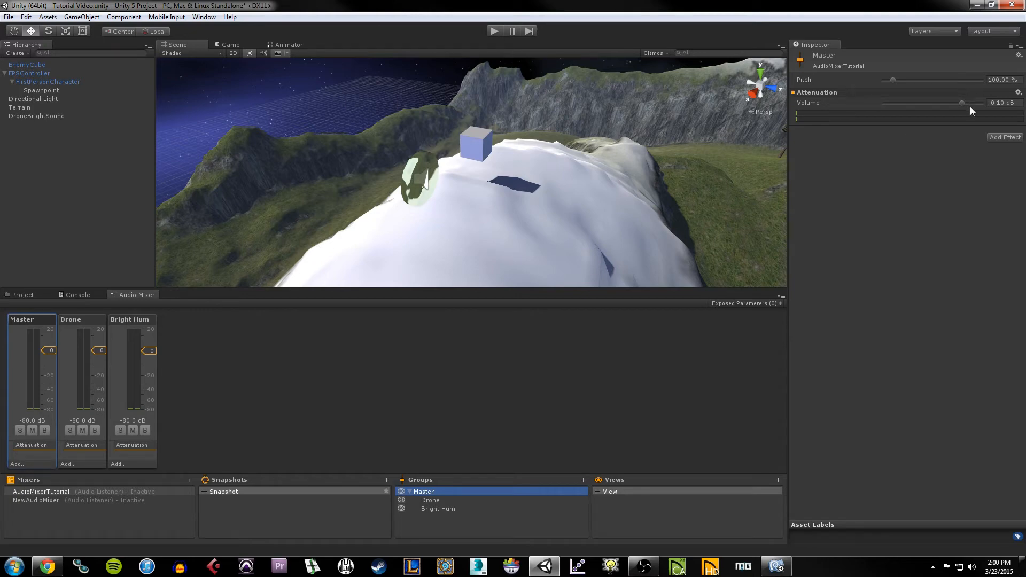
{"action": "mouse_move", "coordinate": [963, 103]}
{"action": "left_mouse_down"}
{"action": "mouse_move", "coordinate": [900, 104]}
{"action": "mouse_move", "coordinate": [964, 101]}
{"action": "left_mouse_up"}
{"action": "left_click", "coordinate": [100, 452]}
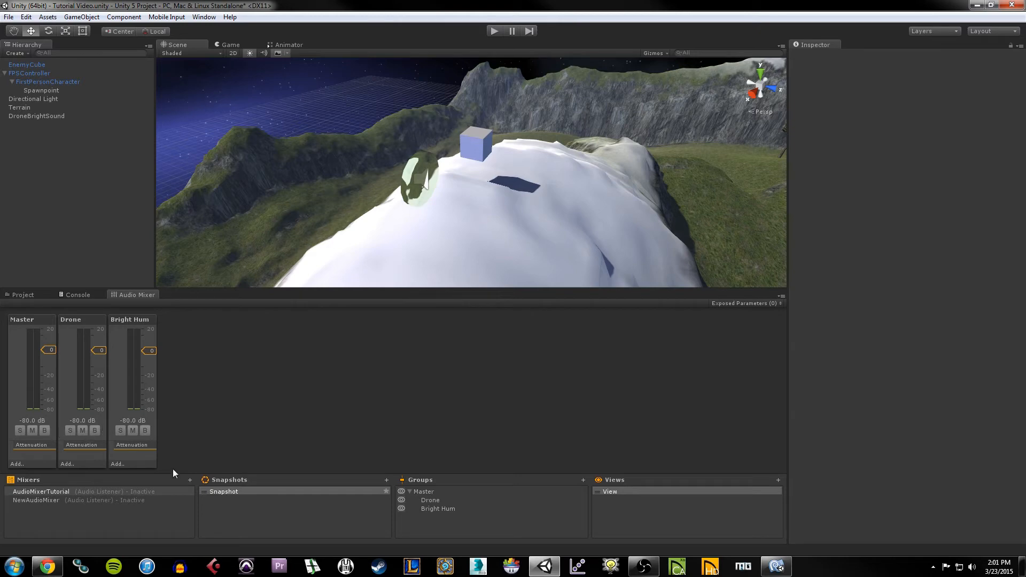
Step: Add a Flange effect to the Bright Hum group with Drymix 0%, Wetmix 100% and Rate 4.10 Hz
{"action": "left_click", "coordinate": [121, 464]}
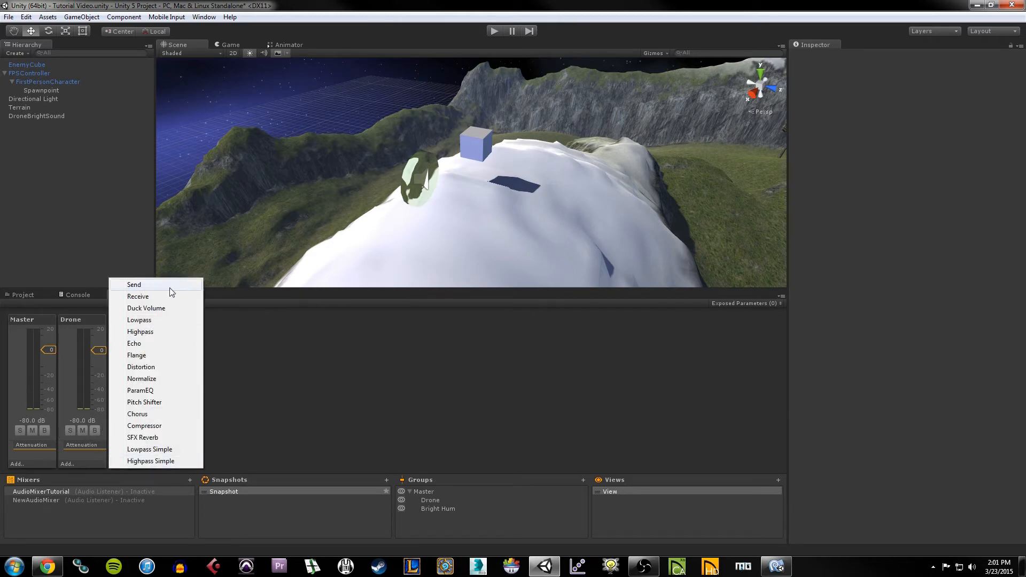
{"action": "left_click", "coordinate": [183, 356]}
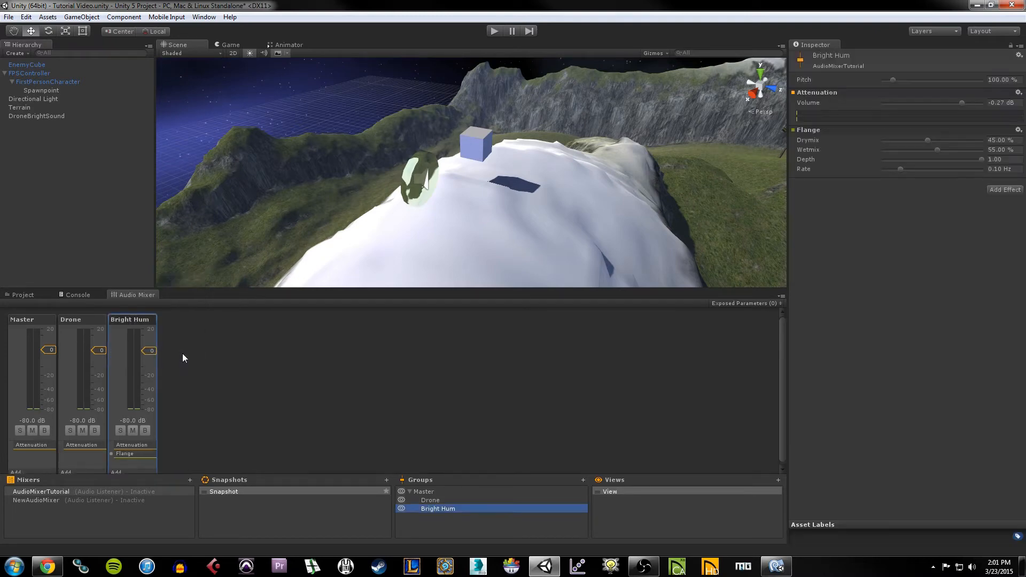
{"action": "scroll", "coordinate": [258, 395], "scroll_direction": "down", "scroll_amount": 1}
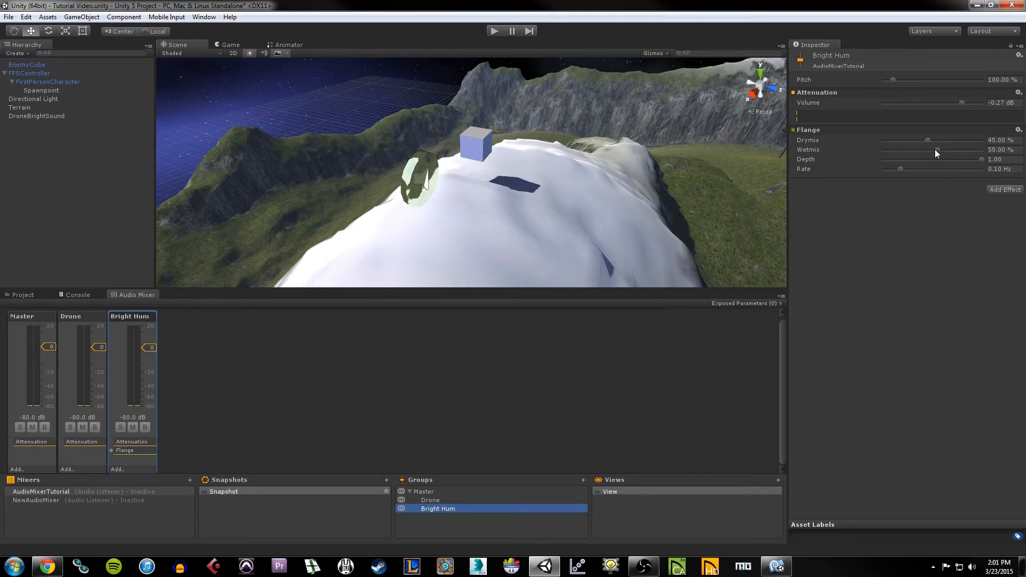
{"action": "left_click_drag", "start_coordinate": [938, 149], "coordinate": [856, 143]}
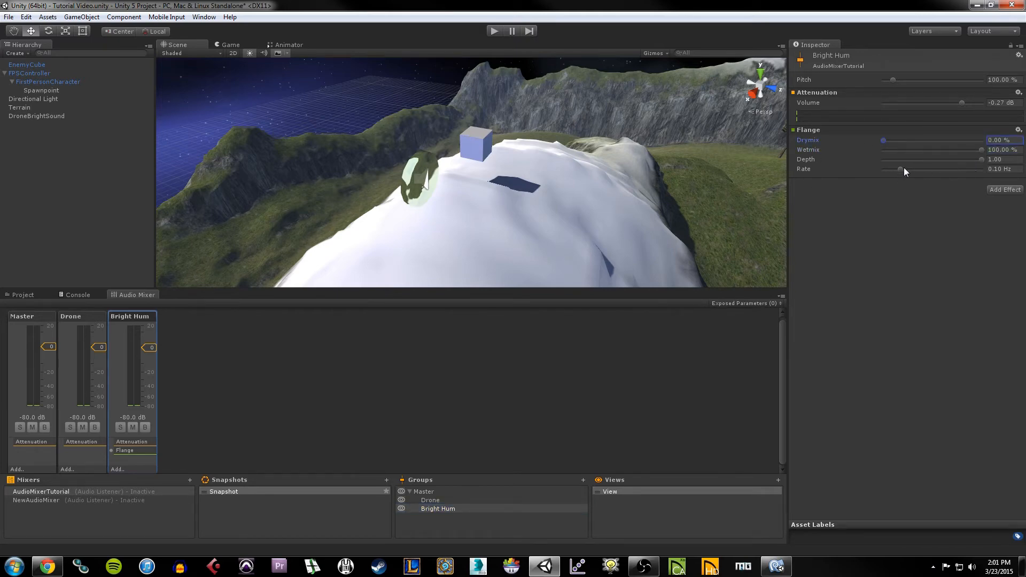
{"action": "left_click_drag", "start_coordinate": [901, 169], "coordinate": [939, 169]}
Step: Run the scene with Play Mode mixer editing enabled, compare Bright Hum with its effects bypassed and active, and stop the game
{"action": "left_click", "coordinate": [495, 32]}
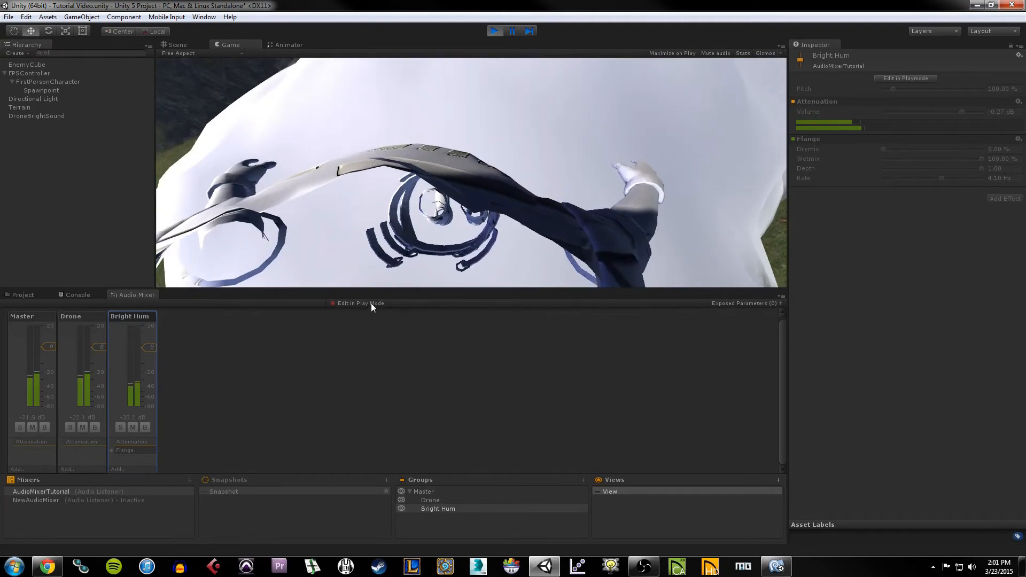
{"action": "left_click", "coordinate": [371, 303]}
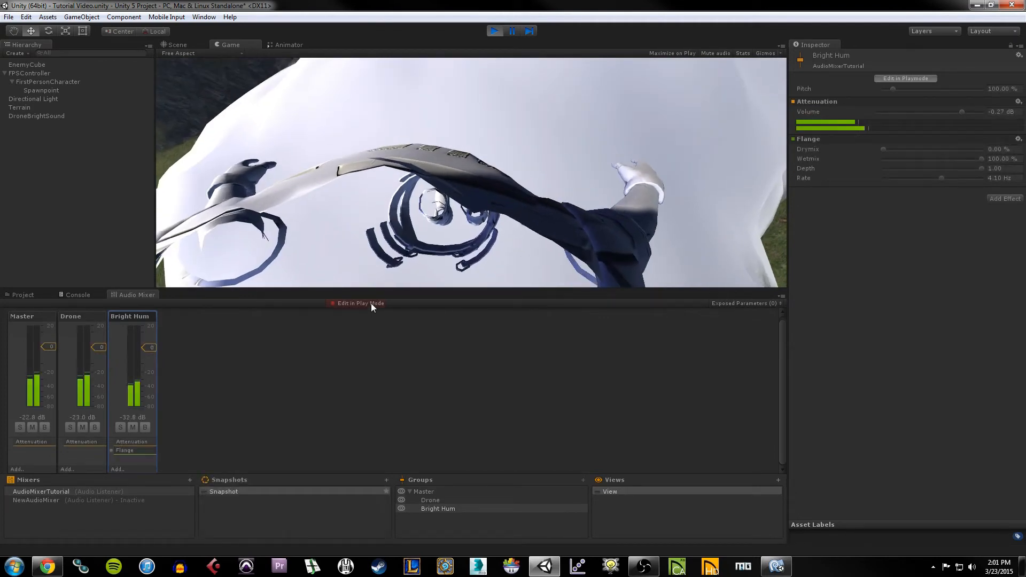
{"action": "left_click", "coordinate": [145, 428]}
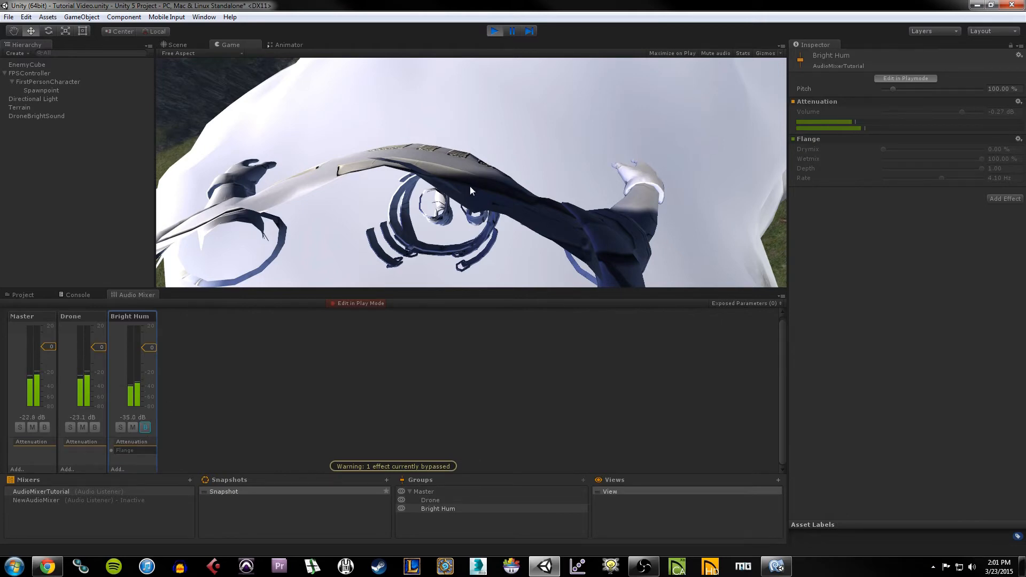
{"action": "left_click", "coordinate": [485, 175]}
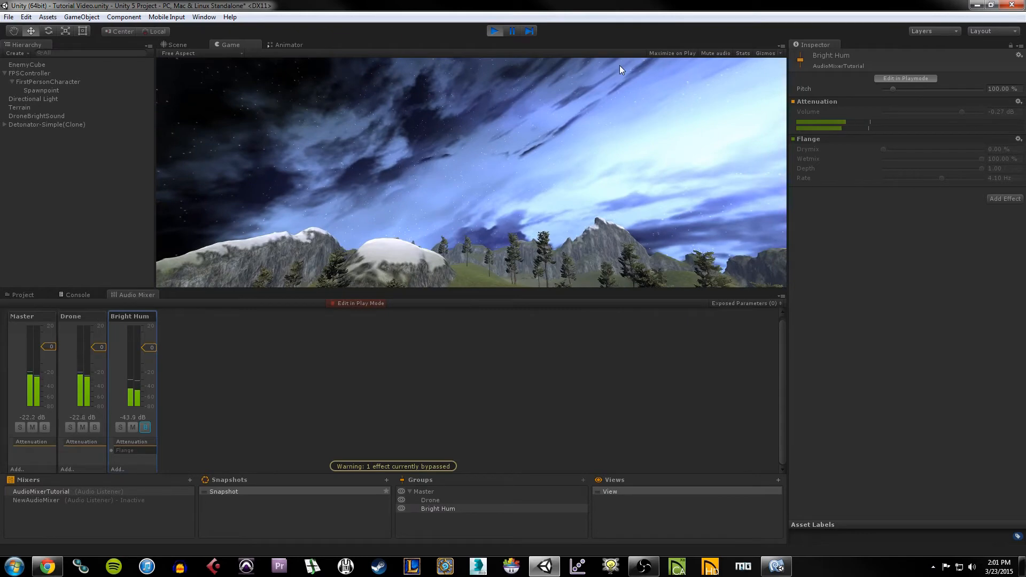
{"action": "left_click", "coordinate": [146, 427]}
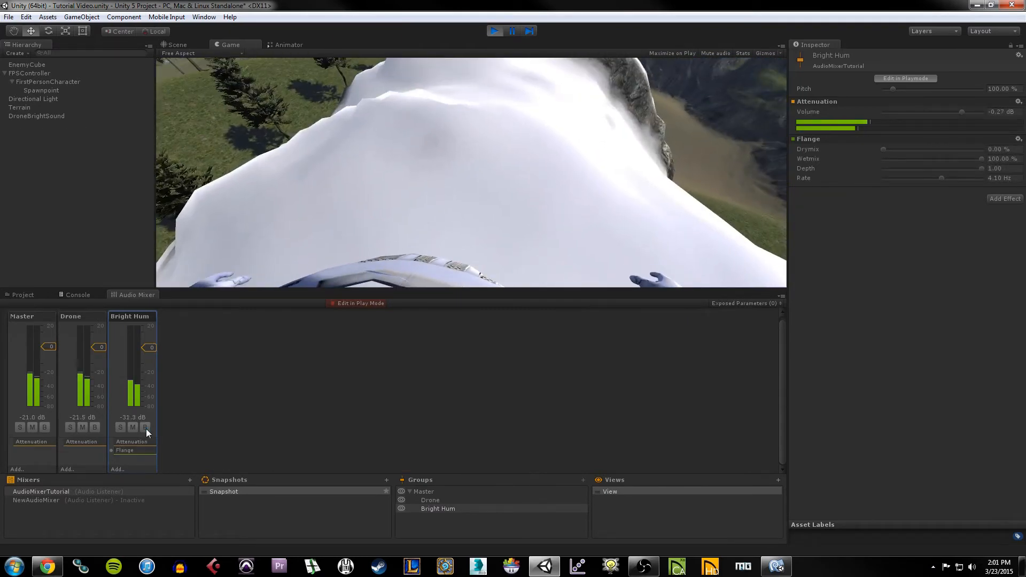
{"action": "left_click", "coordinate": [145, 428]}
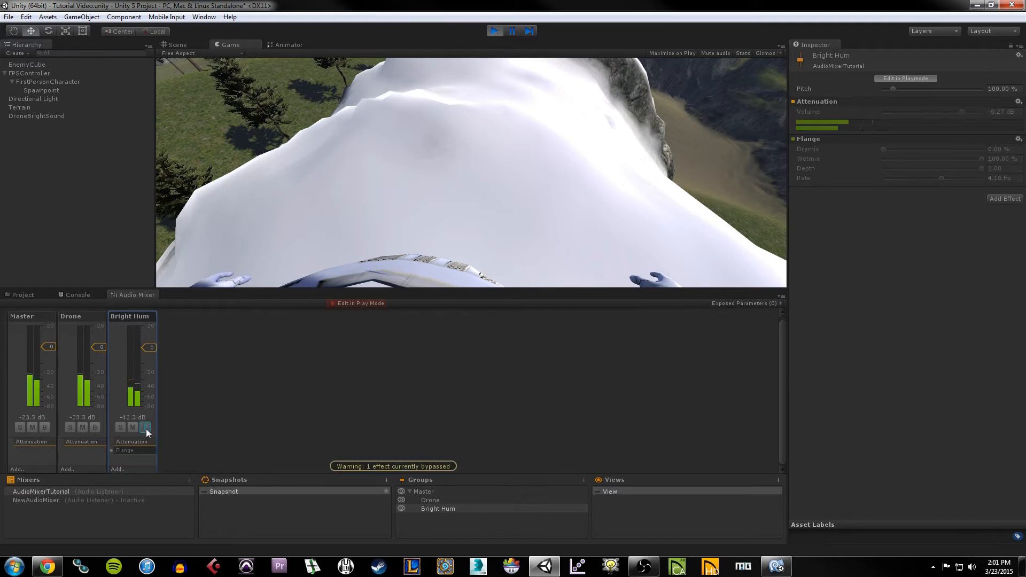
{"action": "left_click", "coordinate": [146, 429]}
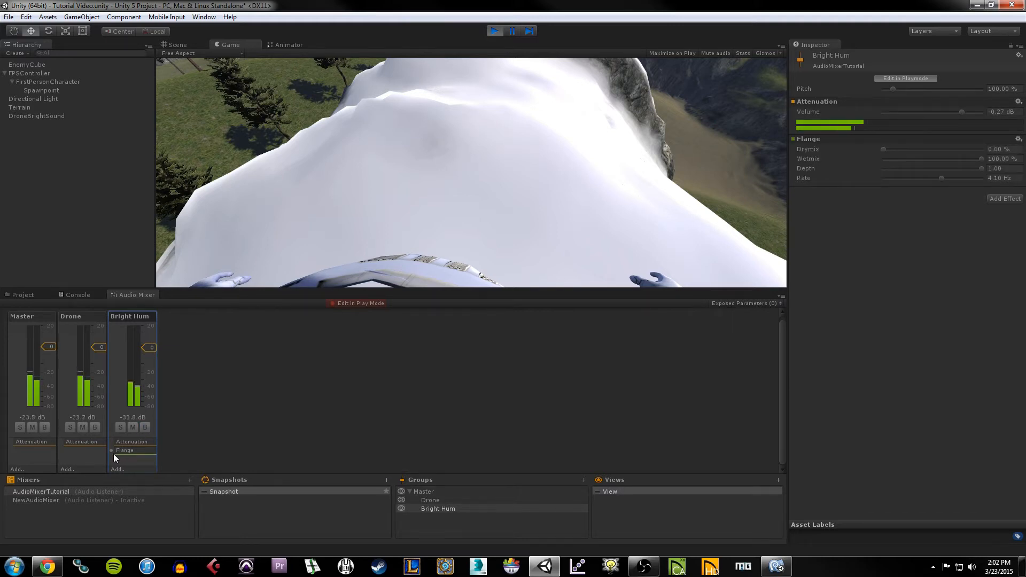
{"action": "left_click", "coordinate": [495, 32]}
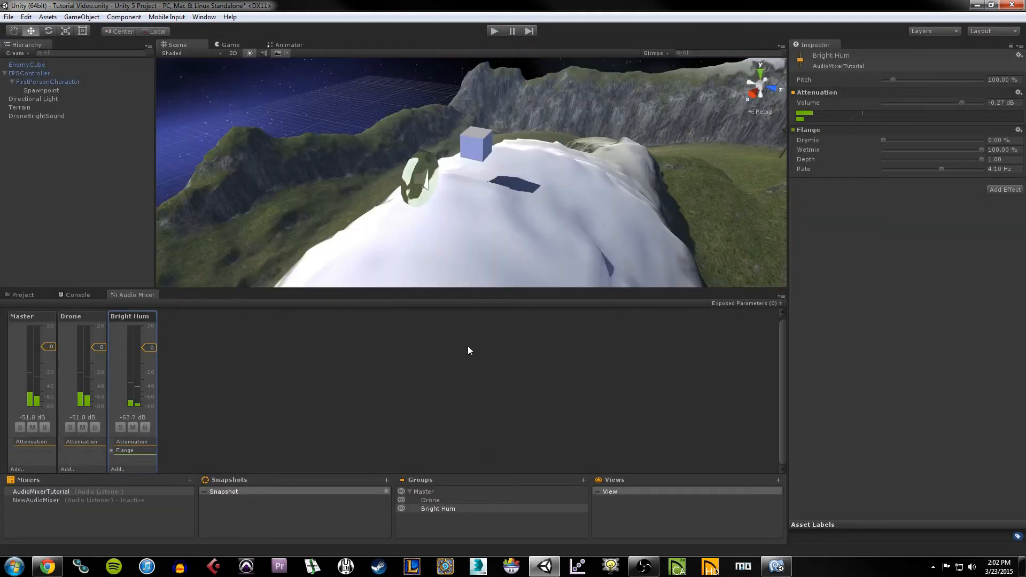
Step: Toggle the bypass of Bright Hum's Flange effect and remove the effect from the group
{"action": "left_click", "coordinate": [112, 450]}
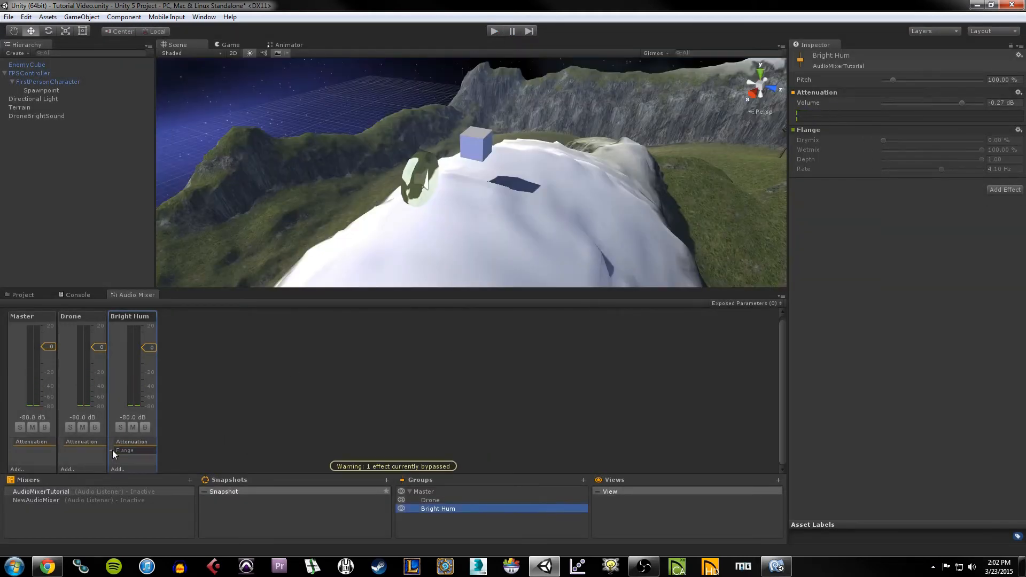
{"action": "right_click", "coordinate": [122, 451]}
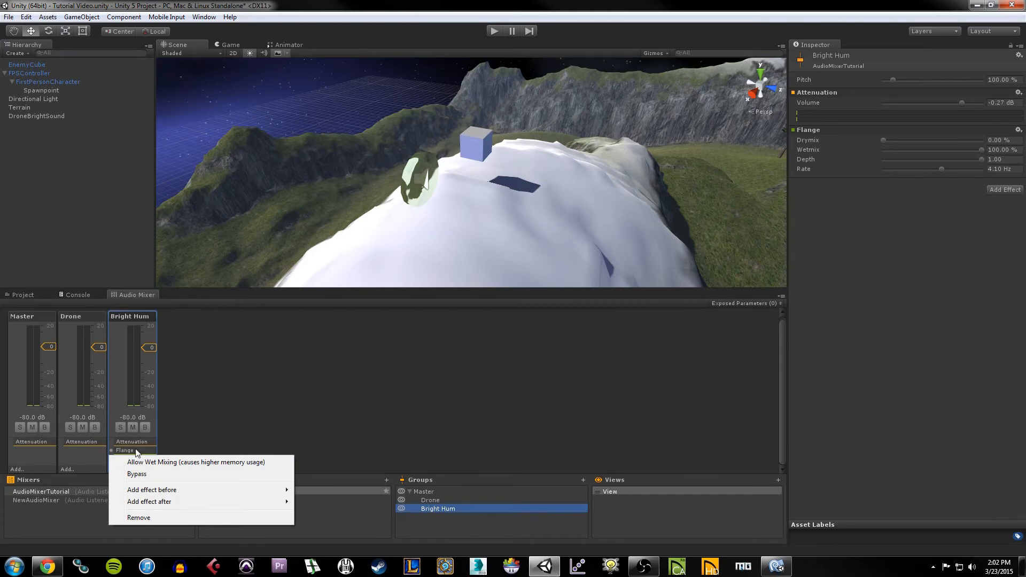
{"action": "left_click", "coordinate": [199, 517]}
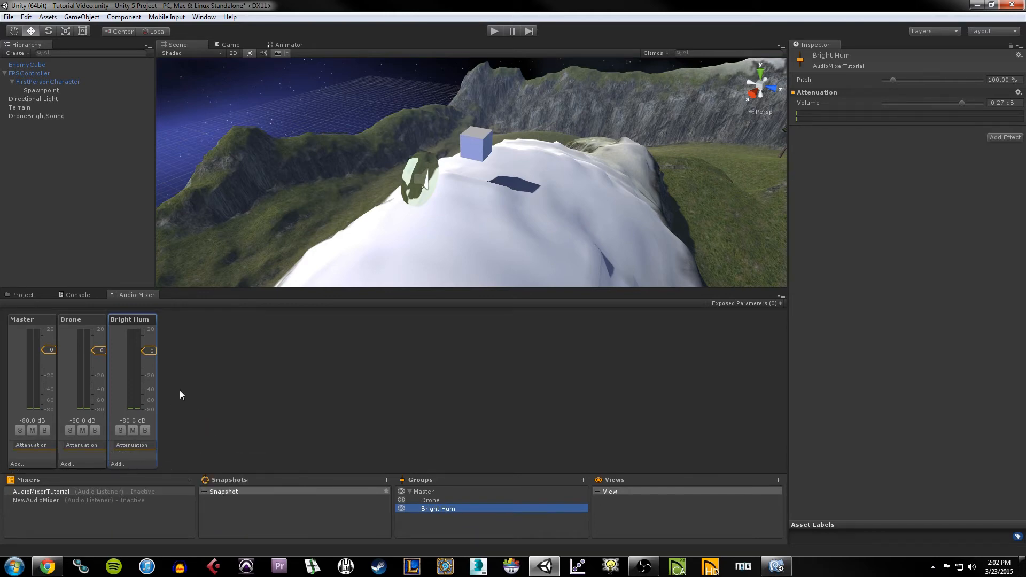
Step: Select the Drone group, hide its mixer strip and show it again
{"action": "left_click", "coordinate": [92, 383]}
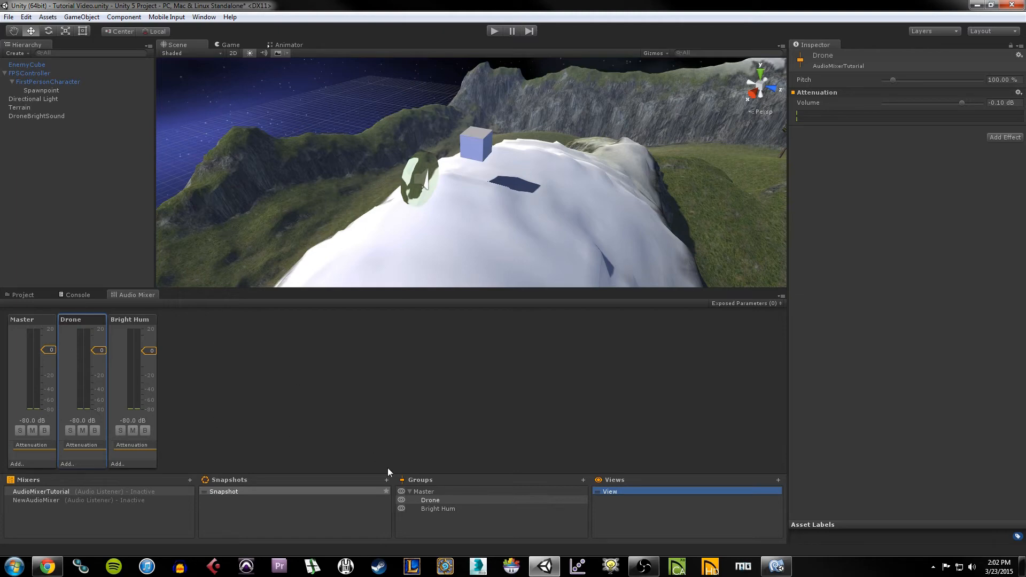
{"action": "left_click", "coordinate": [402, 501]}
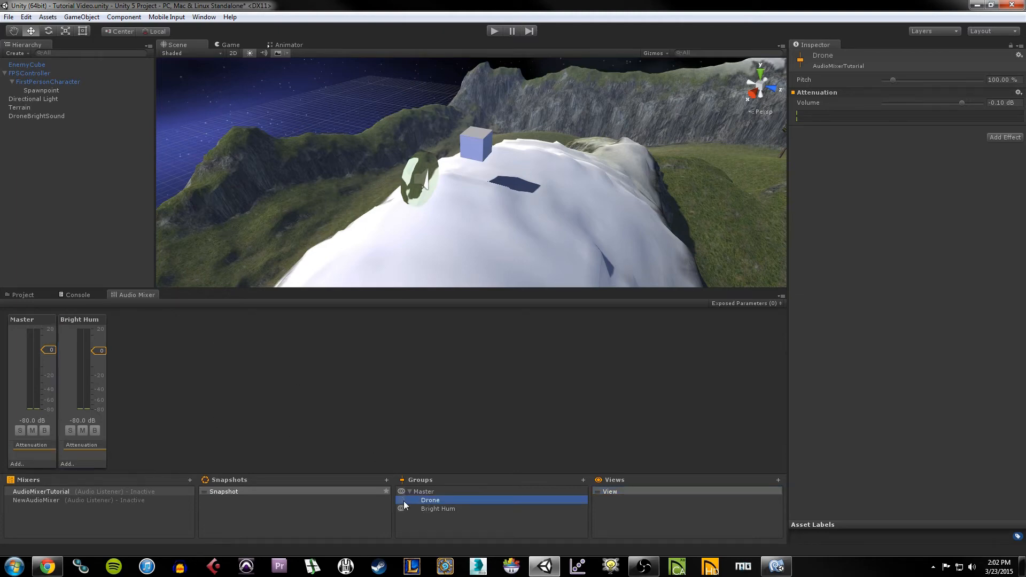
{"action": "left_click", "coordinate": [403, 502]}
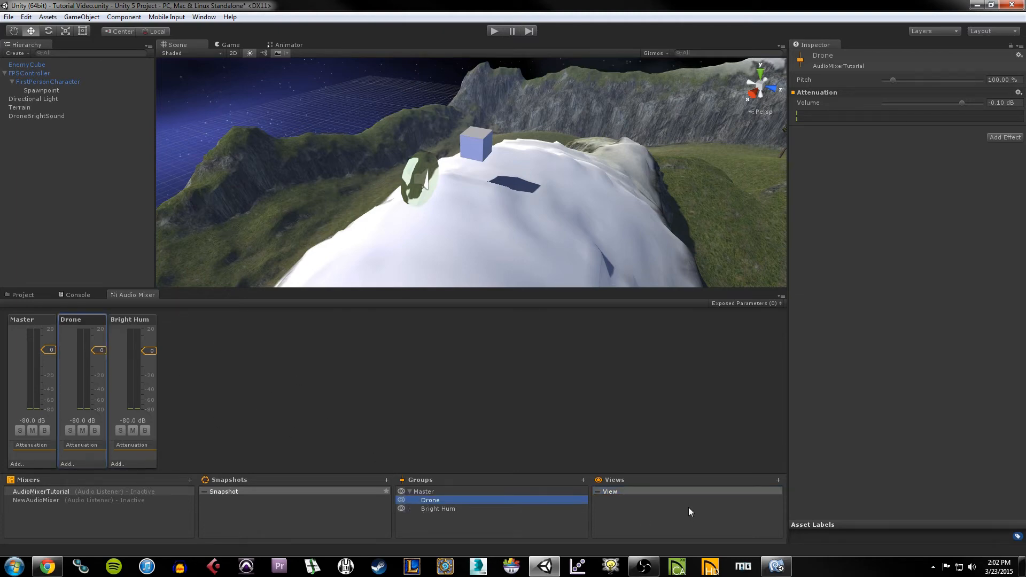
Step: Create an additional mixer view with the default name and switch to the original View
{"action": "left_click", "coordinate": [778, 480]}
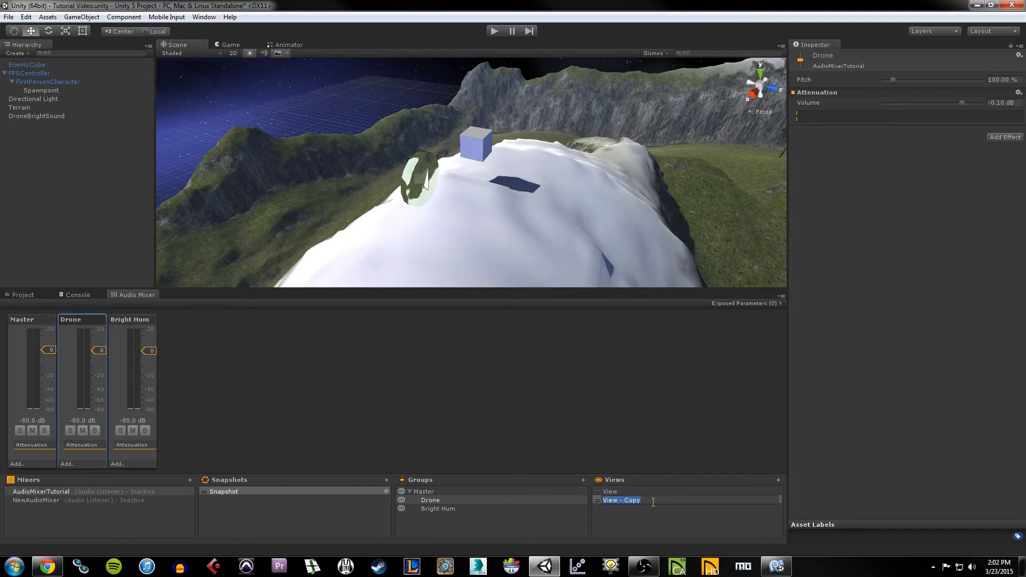
{"action": "key", "text": "Return"}
{"action": "left_click", "coordinate": [628, 490]}
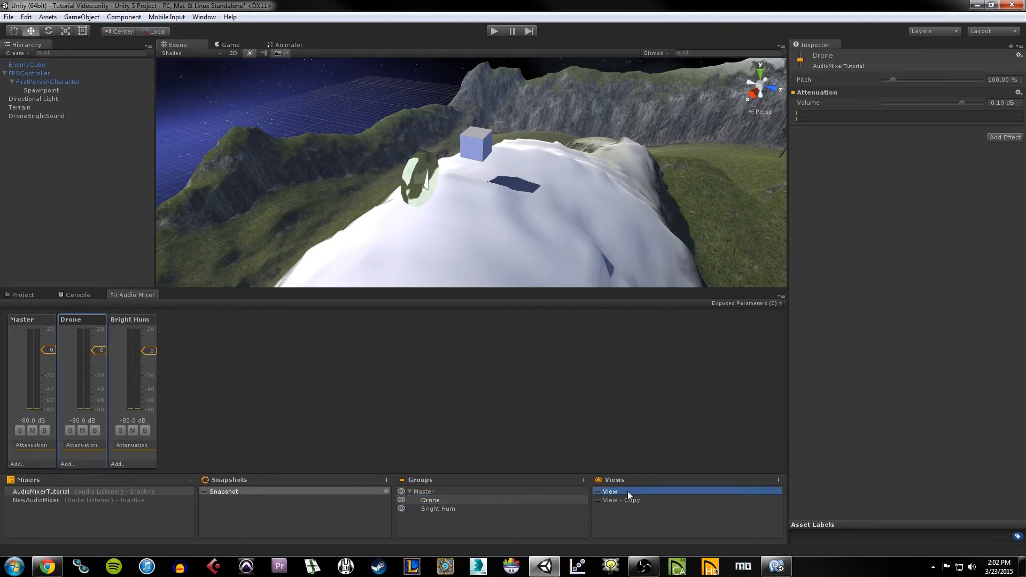
Step: Hide the Drone and Bright Hum groups in View - Copy, and return to the original View
{"action": "left_click", "coordinate": [628, 499]}
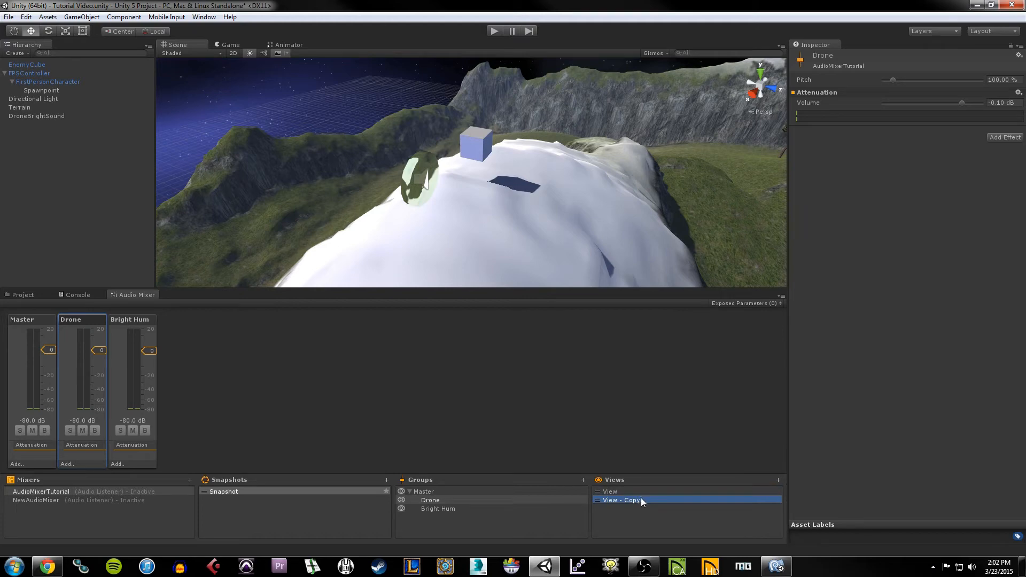
{"action": "left_click", "coordinate": [401, 501]}
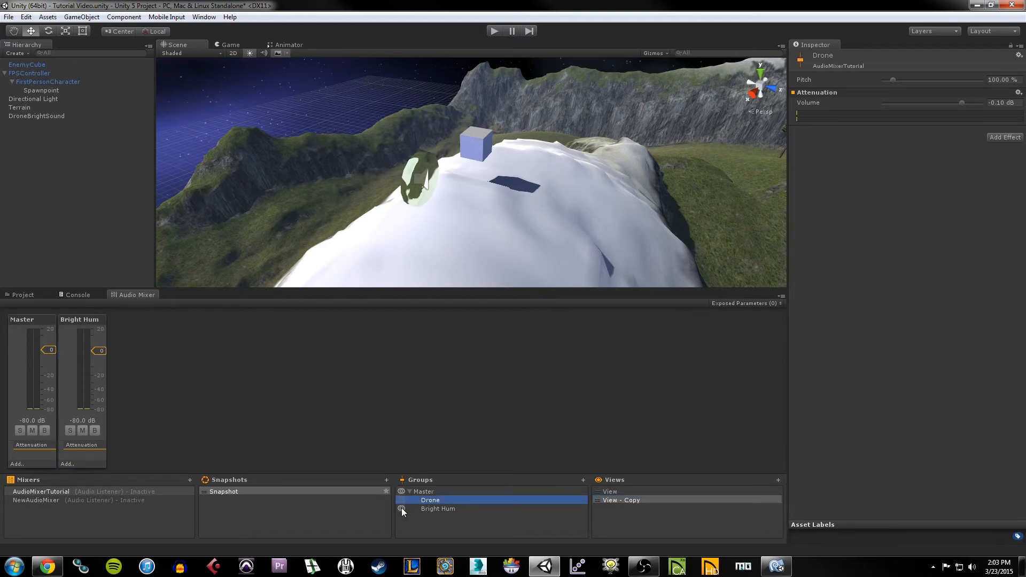
{"action": "left_click", "coordinate": [402, 509]}
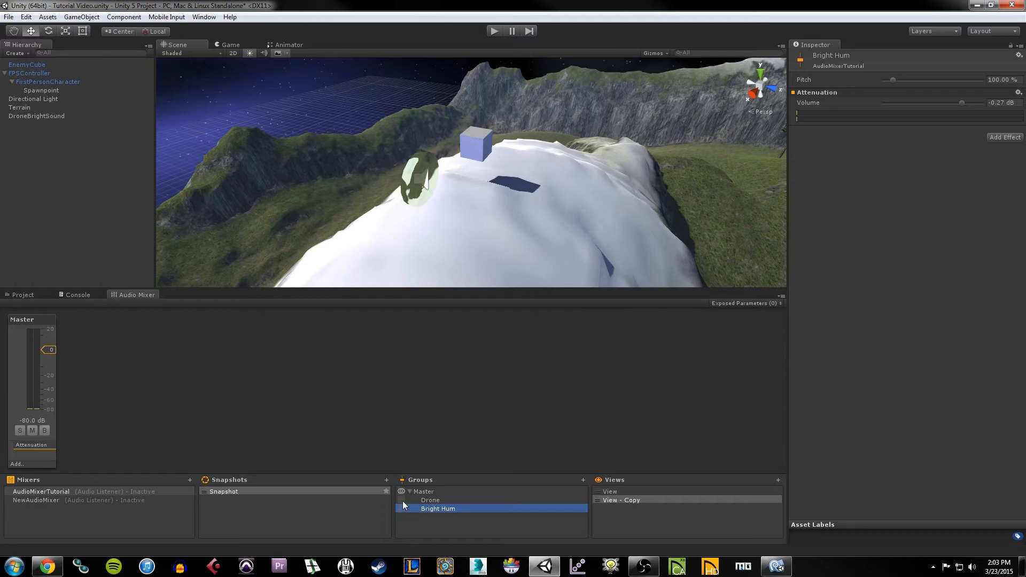
{"action": "left_click", "coordinate": [617, 490]}
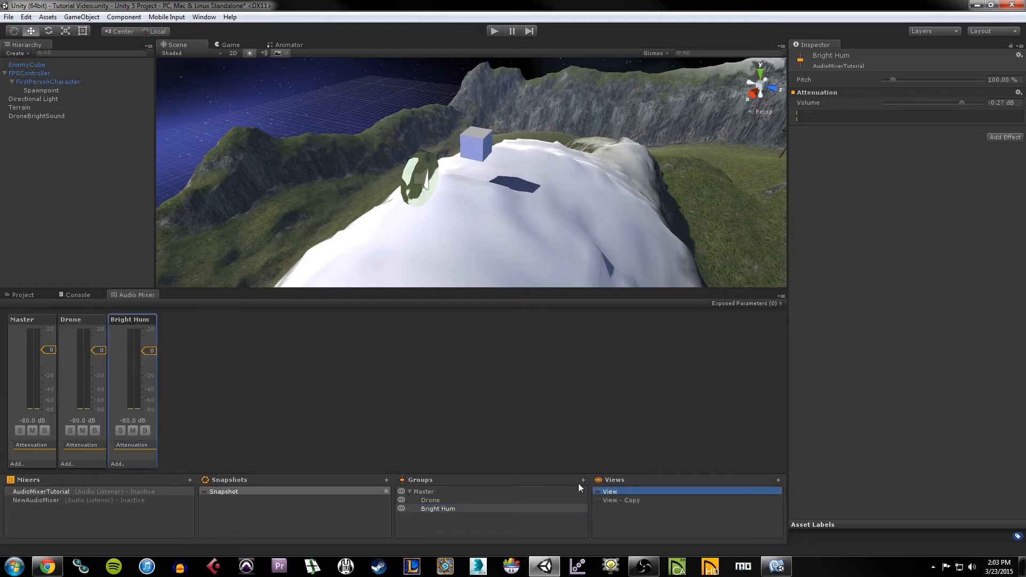
Step: Delete the View - Copy view and add a child group named Sounds under the Master group
{"action": "left_click", "coordinate": [637, 500]}
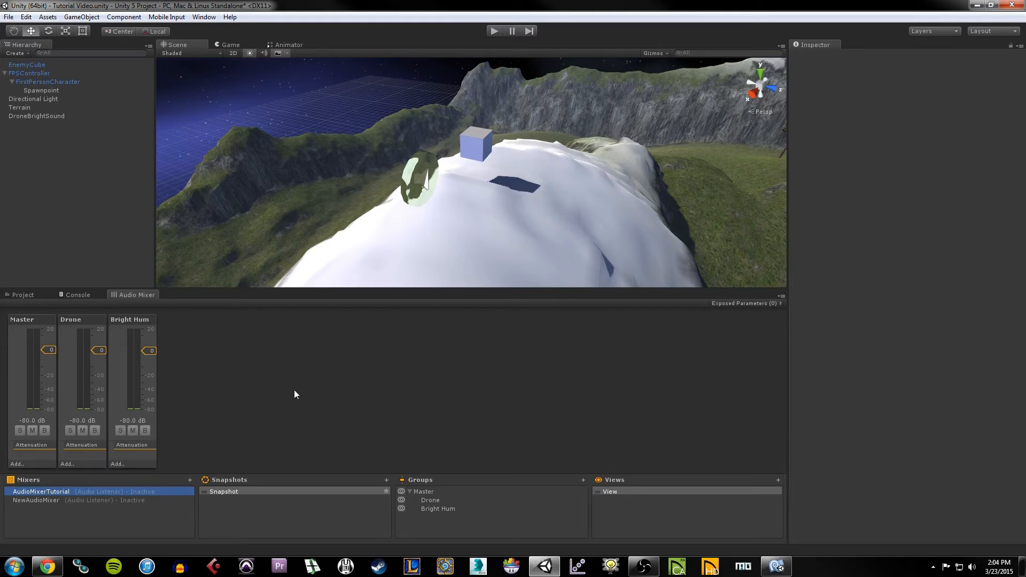
{"action": "right_click", "coordinate": [430, 492]}
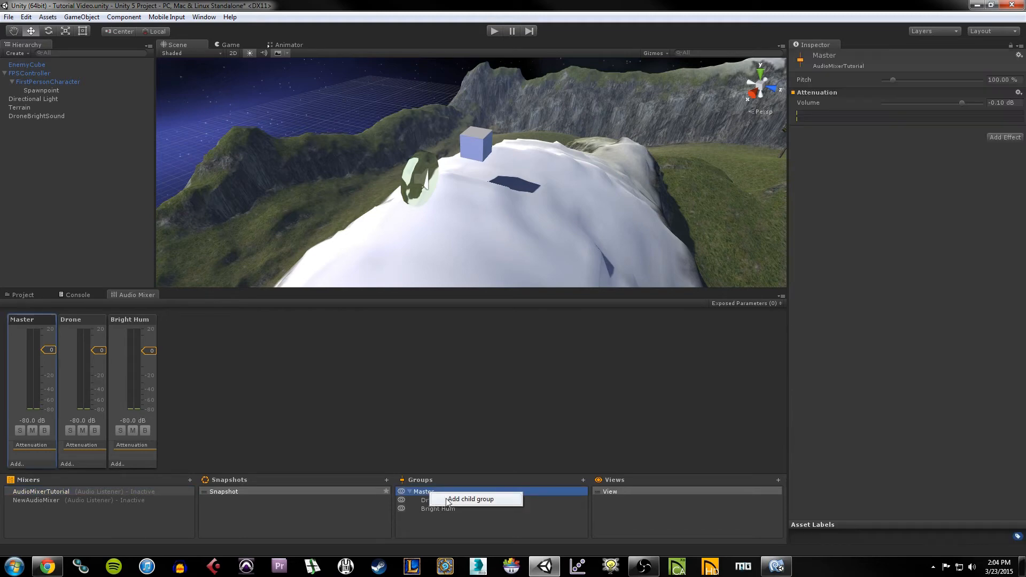
{"action": "left_click", "coordinate": [471, 499]}
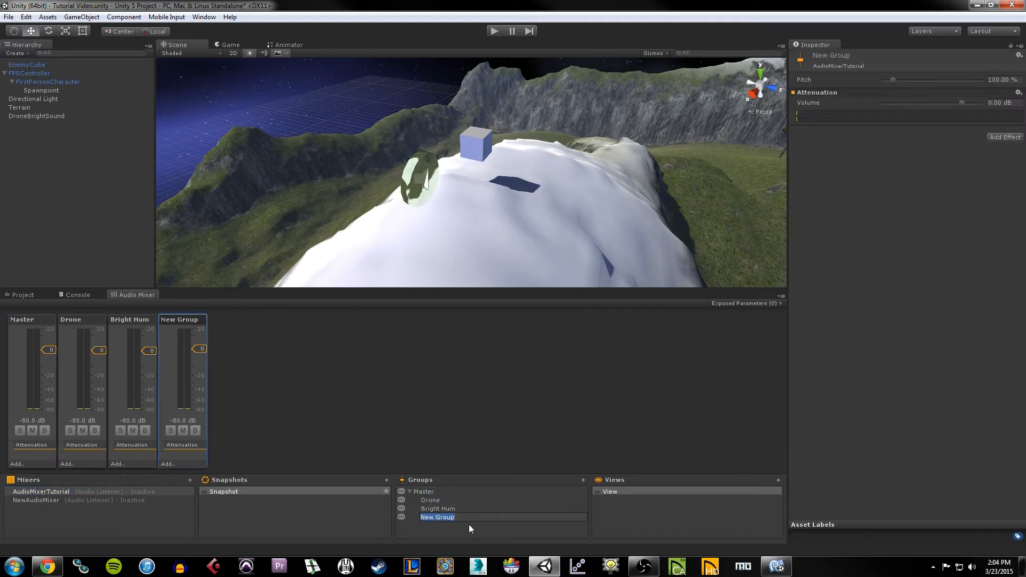
{"action": "type", "text": "Sounds"}
{"action": "key", "text": "Return"}
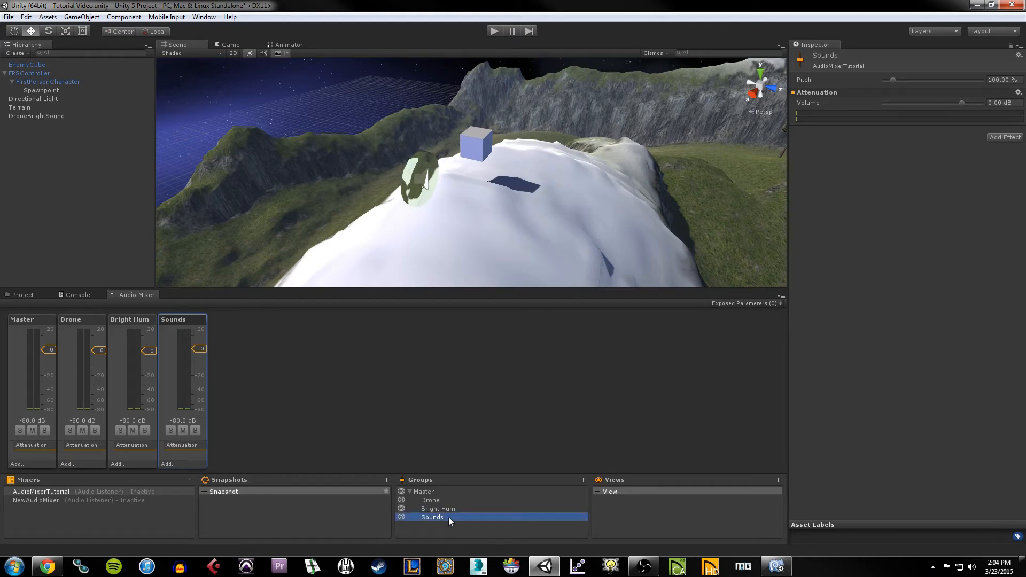
Step: Move the Sounds group directly below Master and nest the Drone and Bright Hum groups inside it
{"action": "left_click_drag", "start_coordinate": [449, 521], "coordinate": [452, 496]}
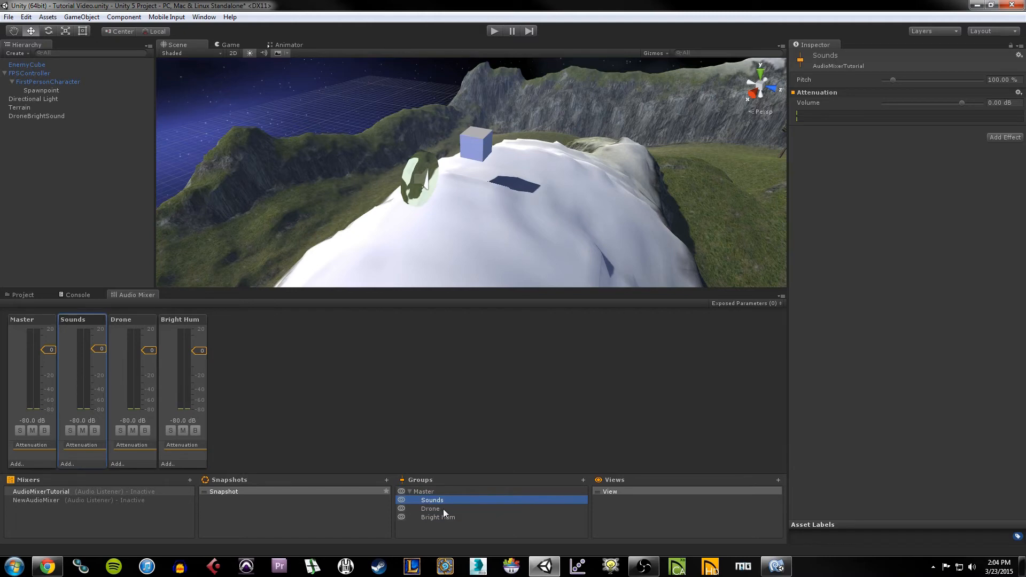
{"action": "left_click", "coordinate": [435, 509]}
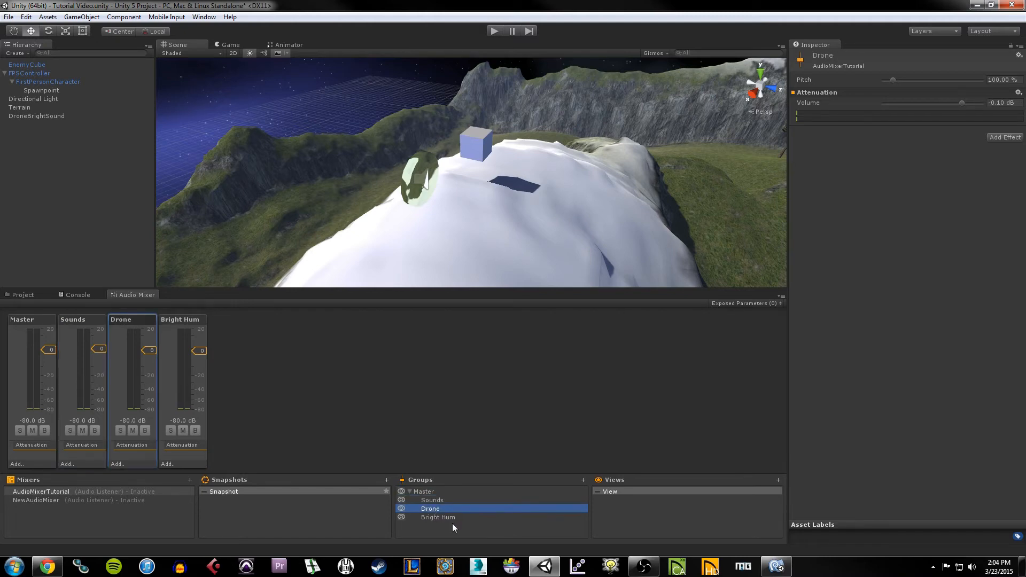
{"action": "left_click", "coordinate": [459, 516], "text": "shift"}
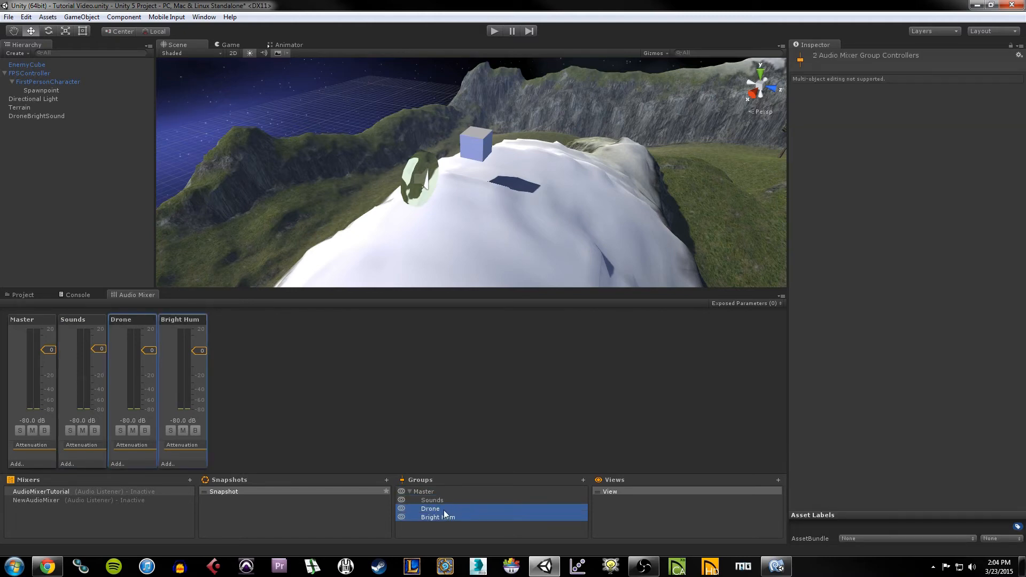
{"action": "mouse_move", "coordinate": [444, 513]}
{"action": "left_mouse_down"}
{"action": "mouse_move", "coordinate": [434, 514]}
{"action": "mouse_move", "coordinate": [438, 501]}
{"action": "left_mouse_up"}
{"action": "left_click", "coordinate": [432, 500]}
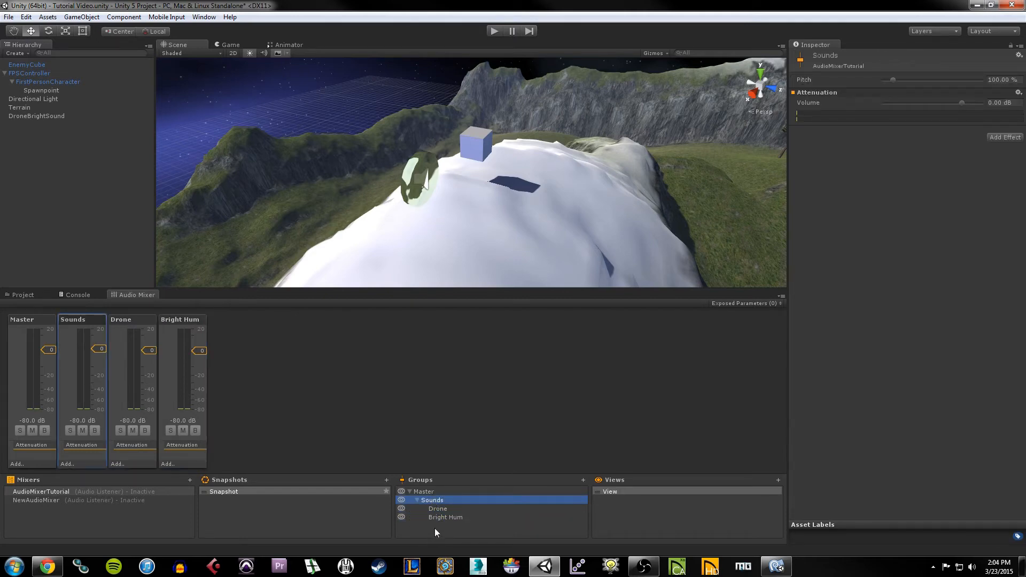
Step: Inspect the new group hierarchy by selecting Master, Drone, Bright Hum and Sounds in turn
{"action": "left_click", "coordinate": [433, 491]}
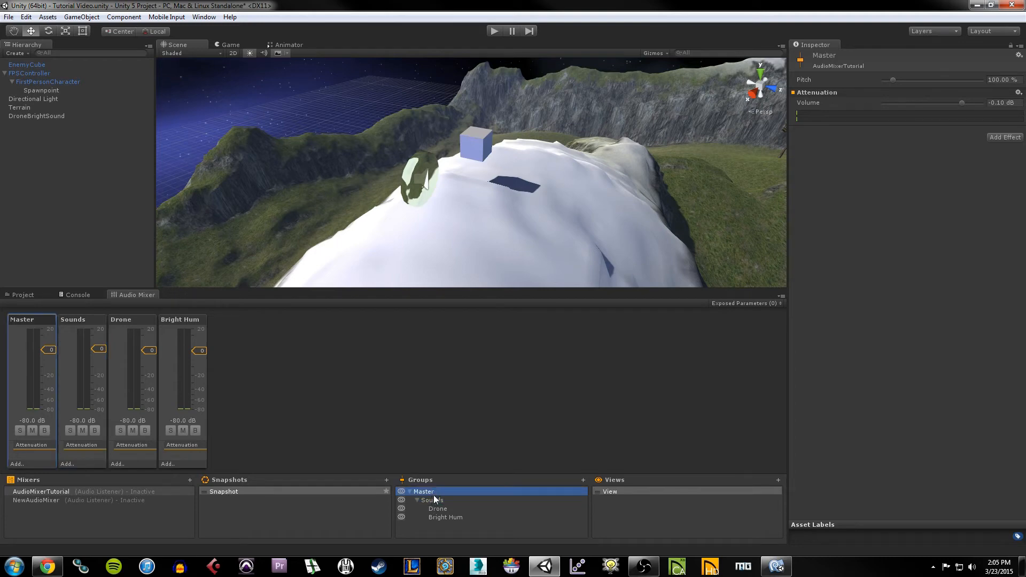
{"action": "left_click", "coordinate": [433, 508]}
{"action": "left_click", "coordinate": [434, 517]}
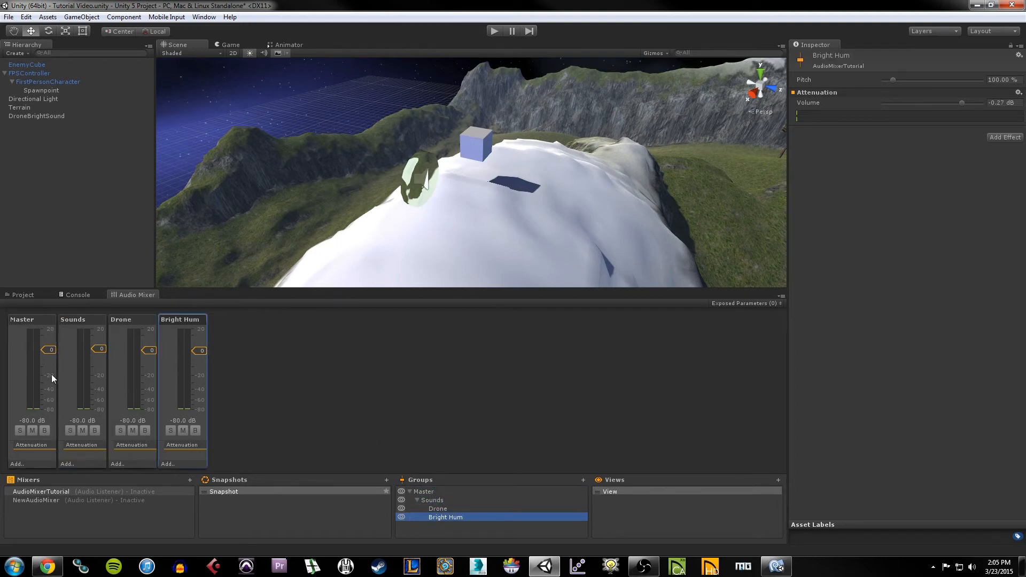
{"action": "left_click", "coordinate": [79, 319]}
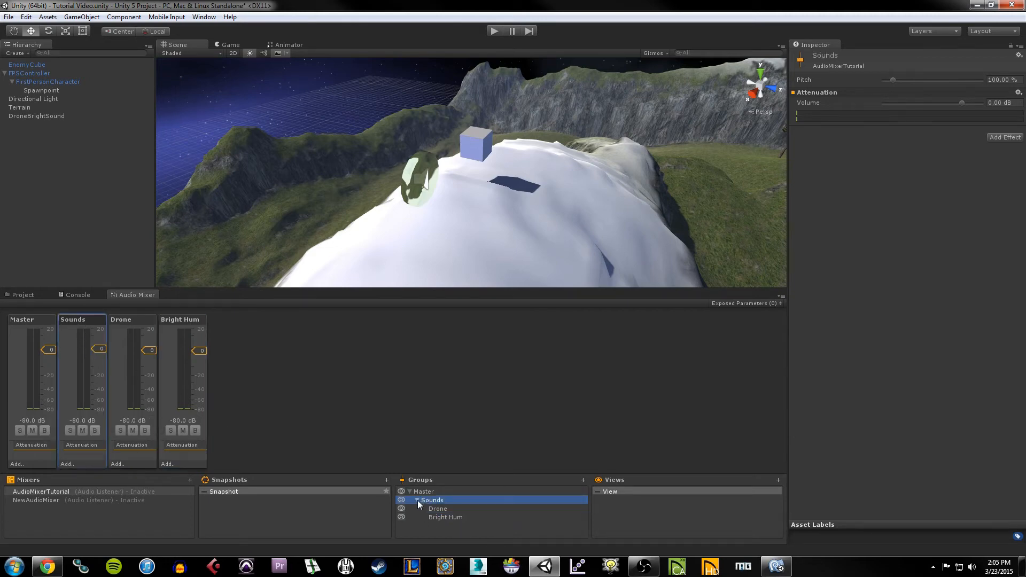
Step: Run the game with mixer editing enabled in play mode and lower the Sounds group's volume to -80 dB
{"action": "left_click", "coordinate": [494, 29]}
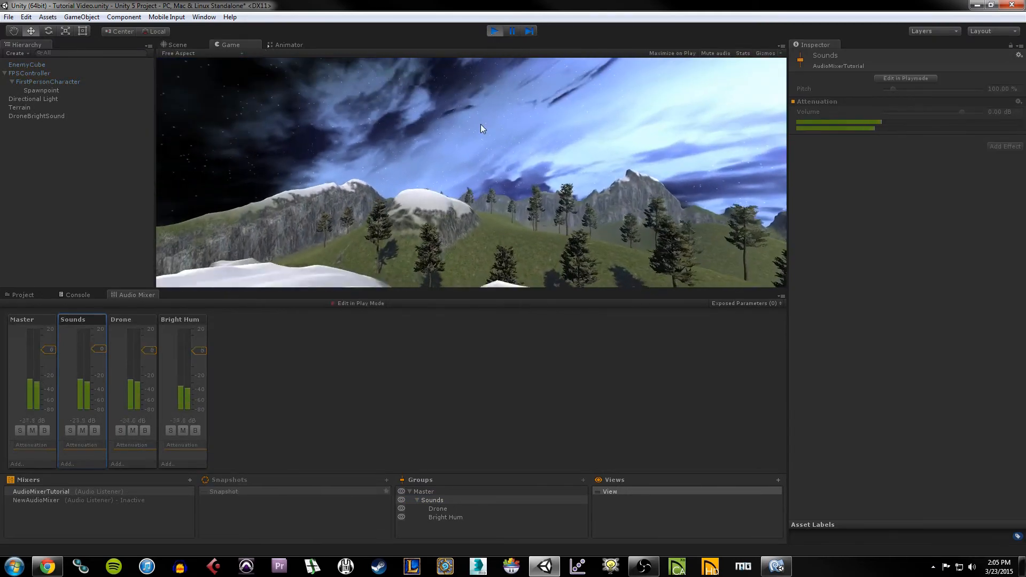
{"action": "left_click", "coordinate": [350, 303]}
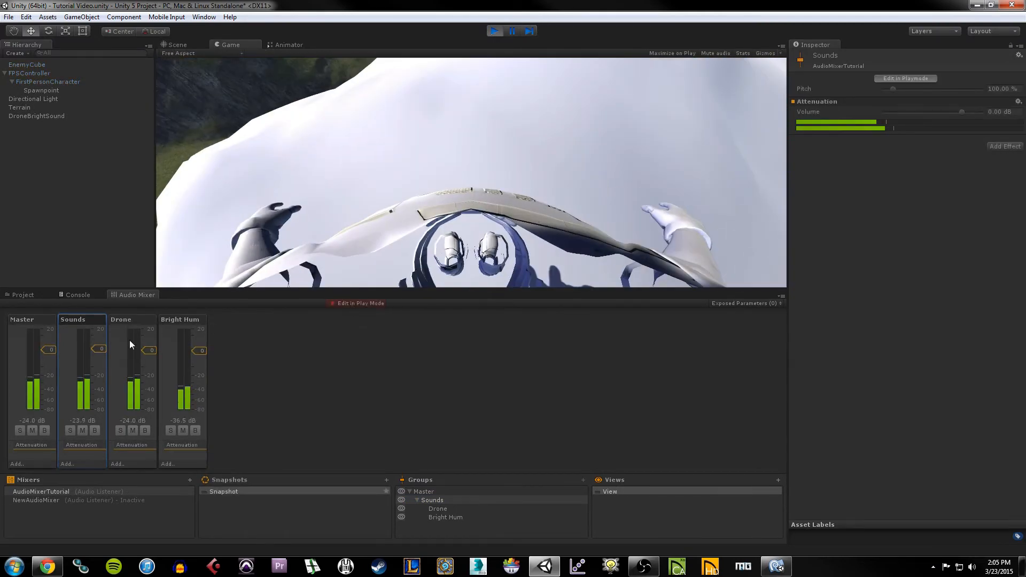
{"action": "left_click_drag", "start_coordinate": [99, 349], "coordinate": [102, 426]}
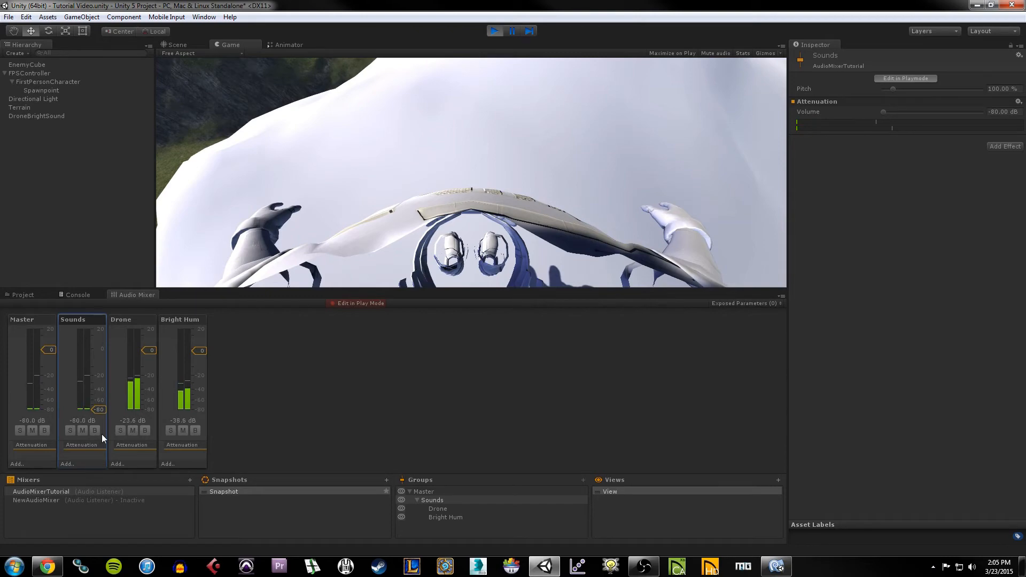
Step: Fire a fireball and walk forward in the running game to test the lowered Sounds group, and stop the game
{"action": "left_click", "coordinate": [362, 149]}
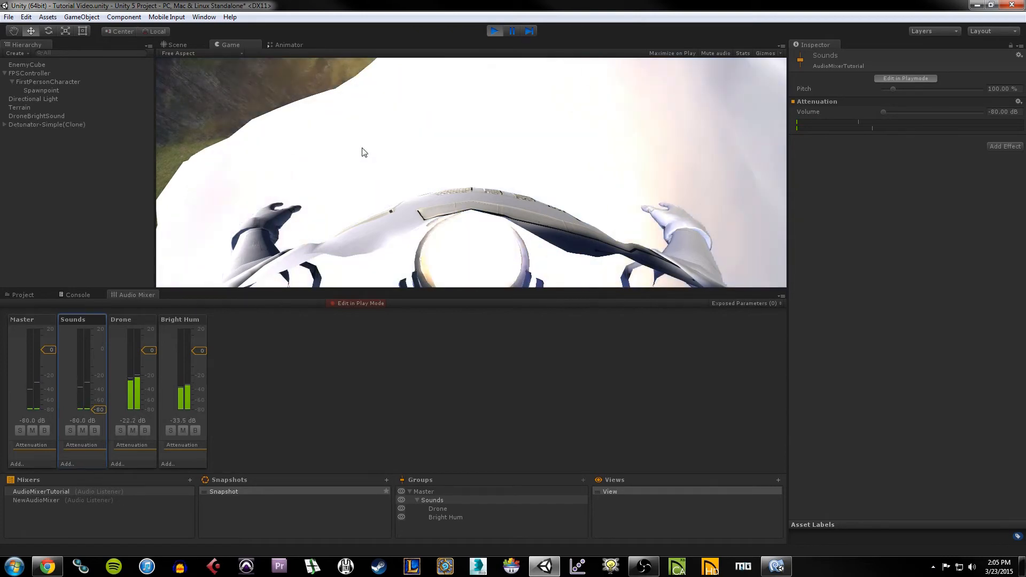
{"action": "key", "text": "w"}
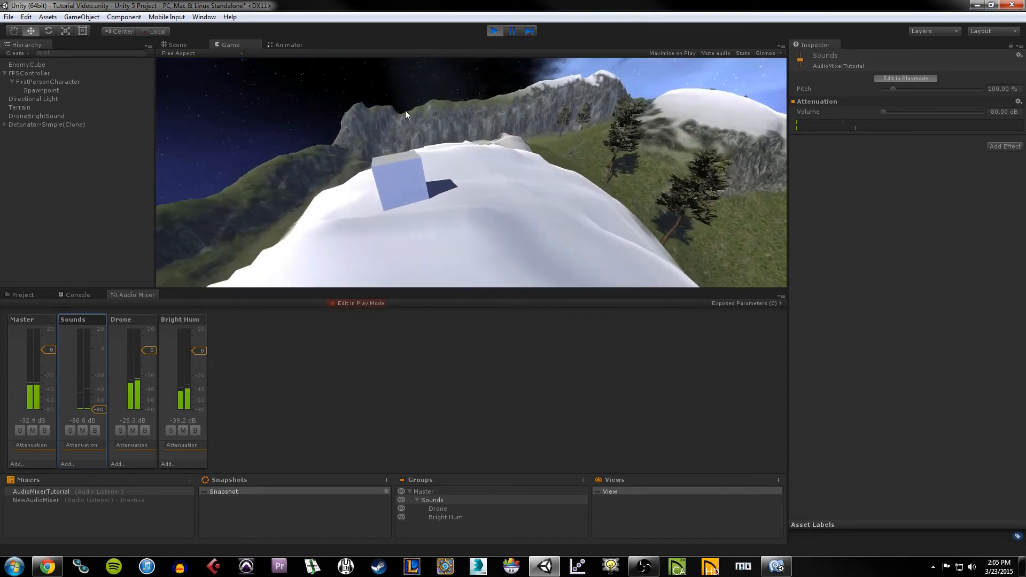
{"action": "key", "text": "w"}
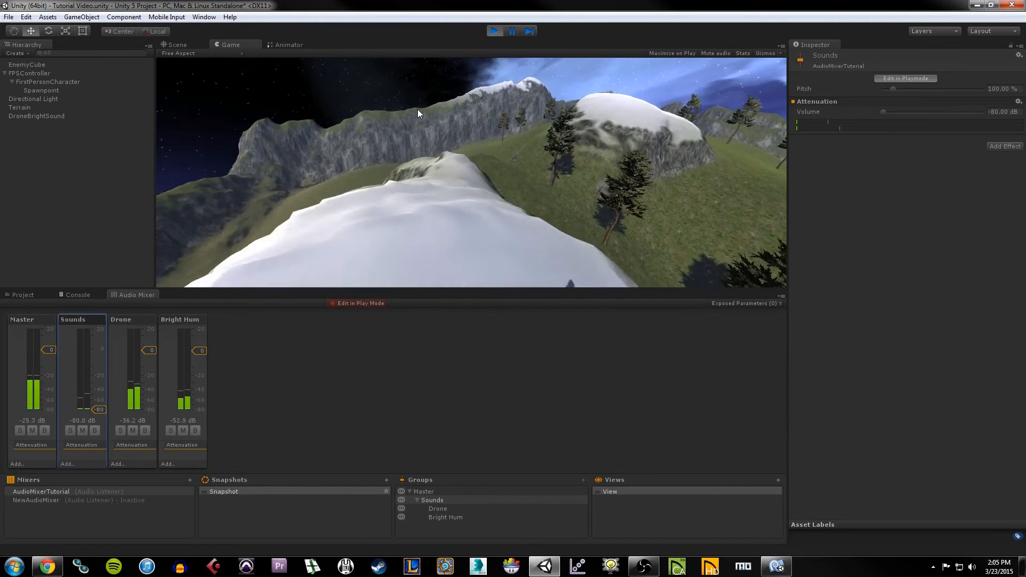
{"action": "left_click", "coordinate": [493, 32]}
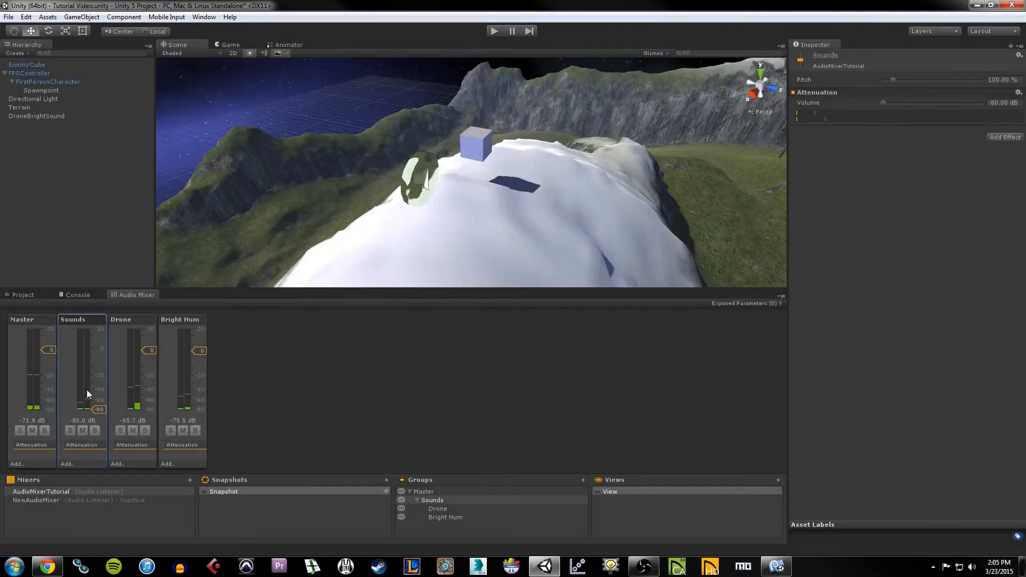
Step: Set the Sounds group's volume to 0 dB and deselect the group
{"action": "left_click", "coordinate": [101, 396]}
{"action": "left_click_drag", "start_coordinate": [99, 395], "coordinate": [109, 351]}
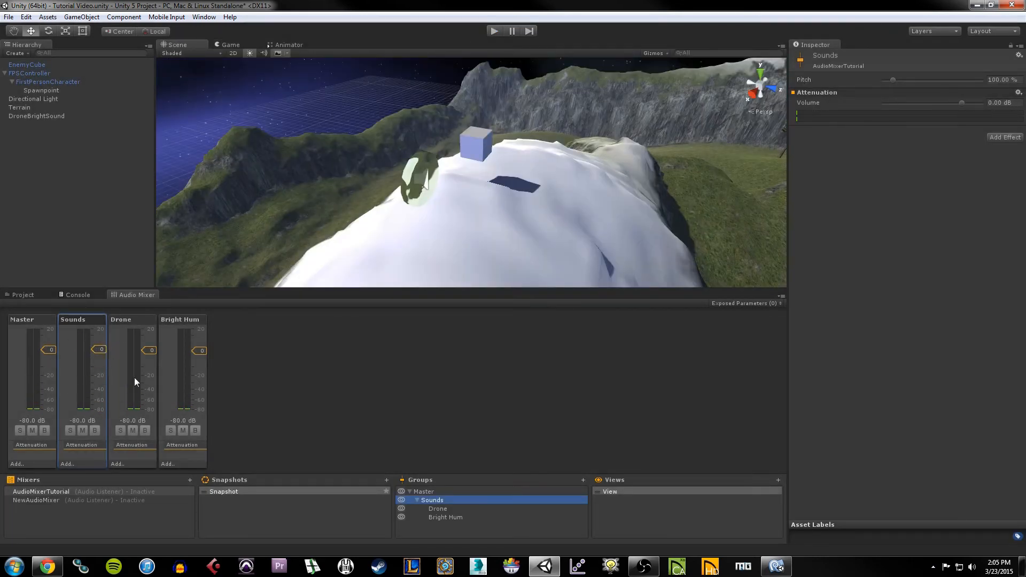
{"action": "left_click", "coordinate": [345, 389]}
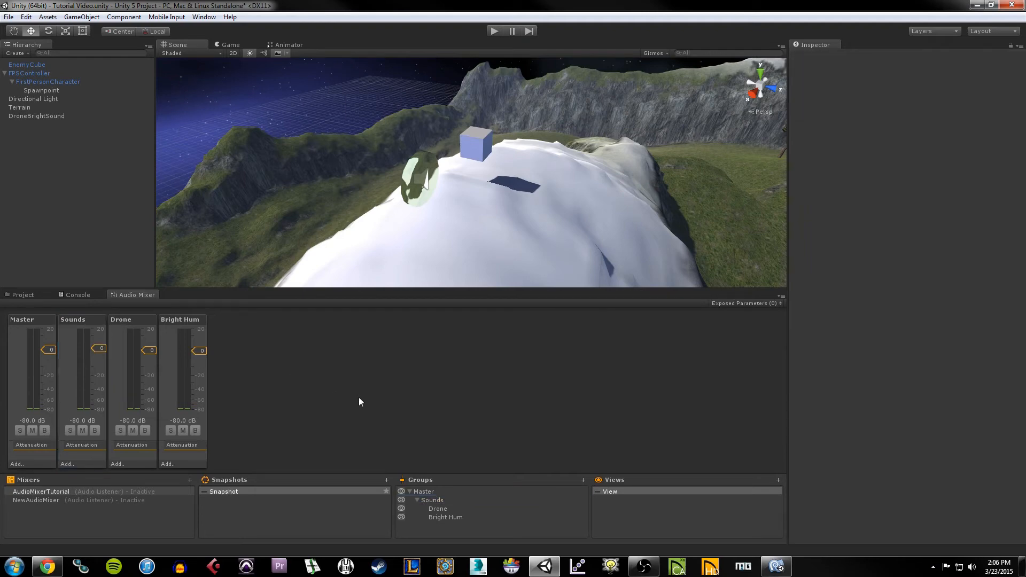
Step: Set the Audio Source output of the Fireball2 prefab to the Sounds group of AudioMixerTutorial
{"action": "left_click", "coordinate": [4, 295]}
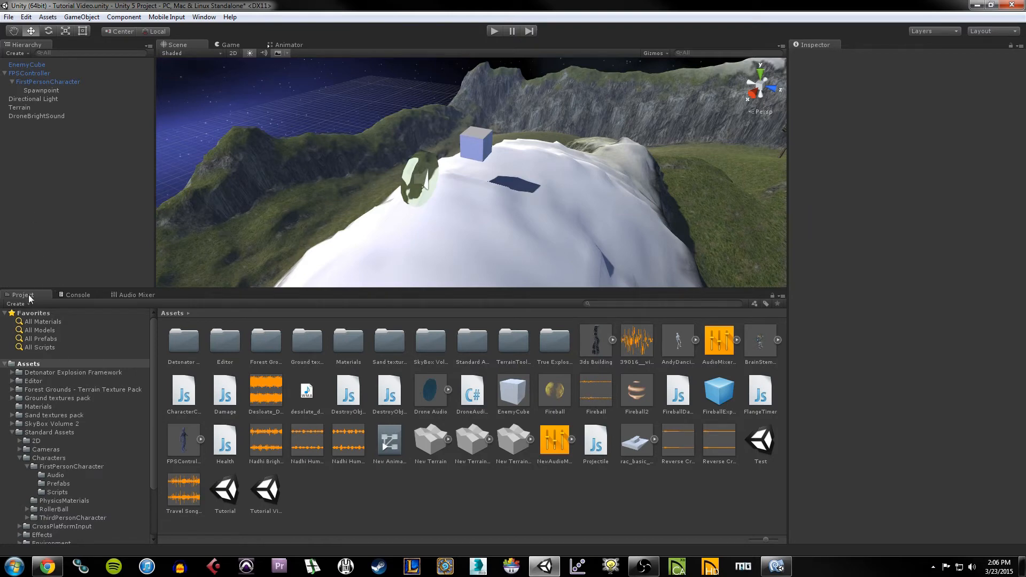
{"action": "left_click", "coordinate": [640, 393]}
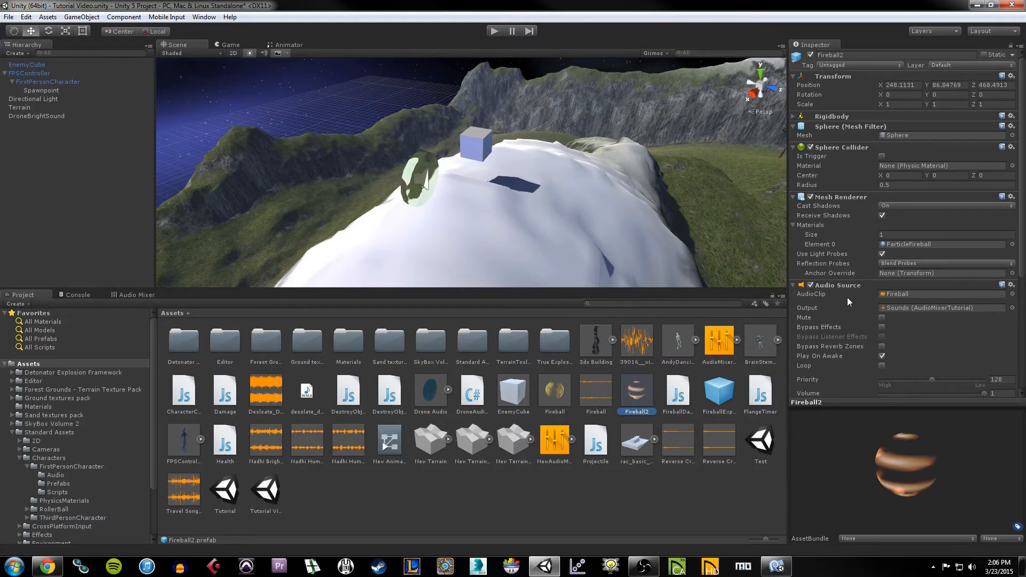
{"action": "left_click", "coordinate": [973, 308]}
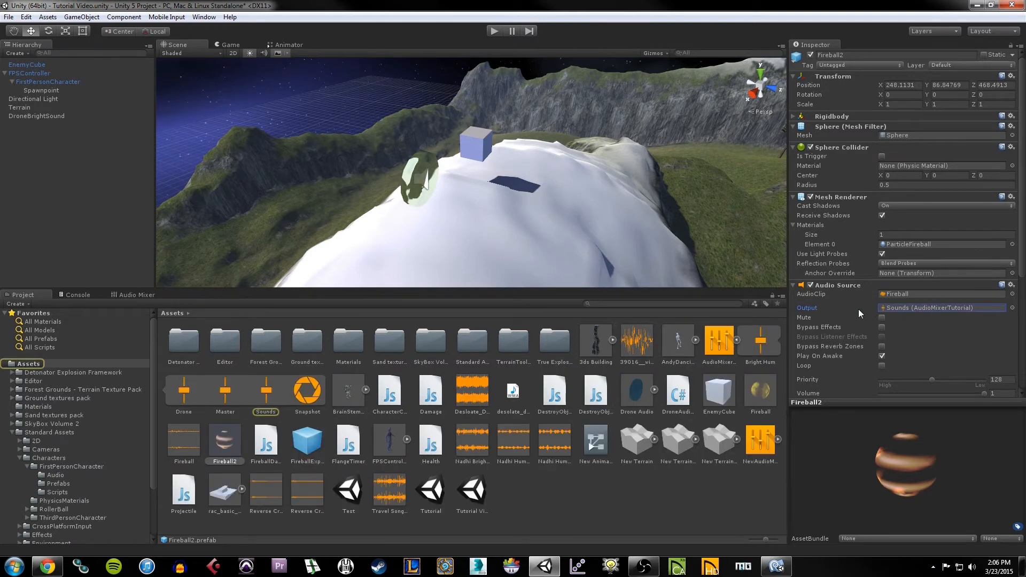
{"action": "left_click", "coordinate": [1013, 308]}
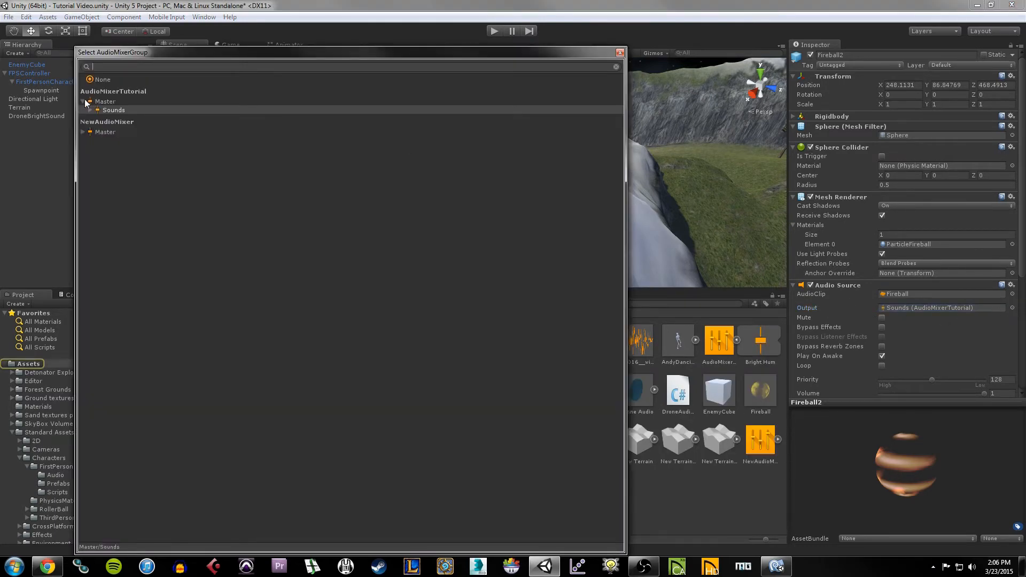
{"action": "left_click", "coordinate": [103, 101]}
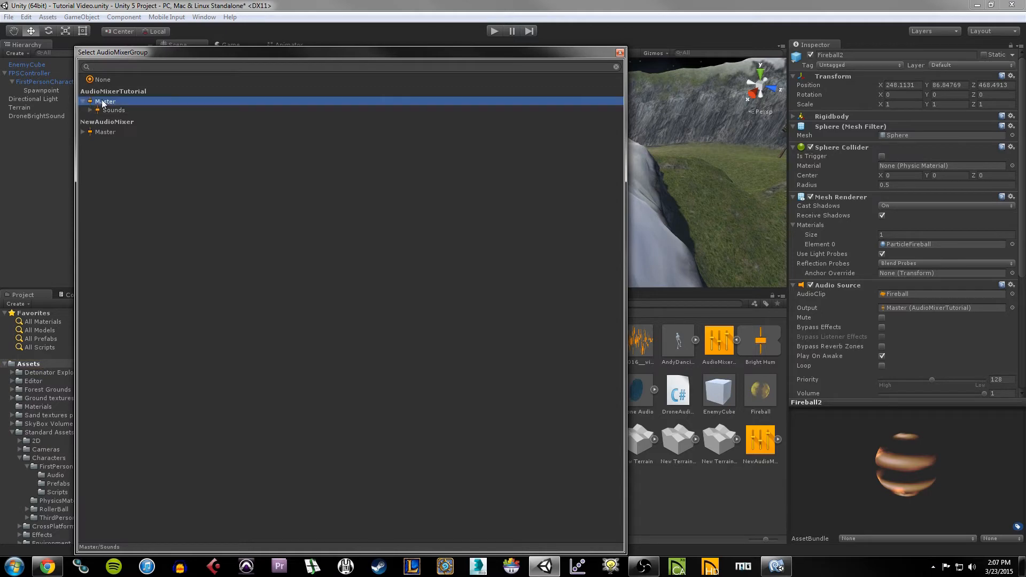
{"action": "left_click", "coordinate": [112, 111]}
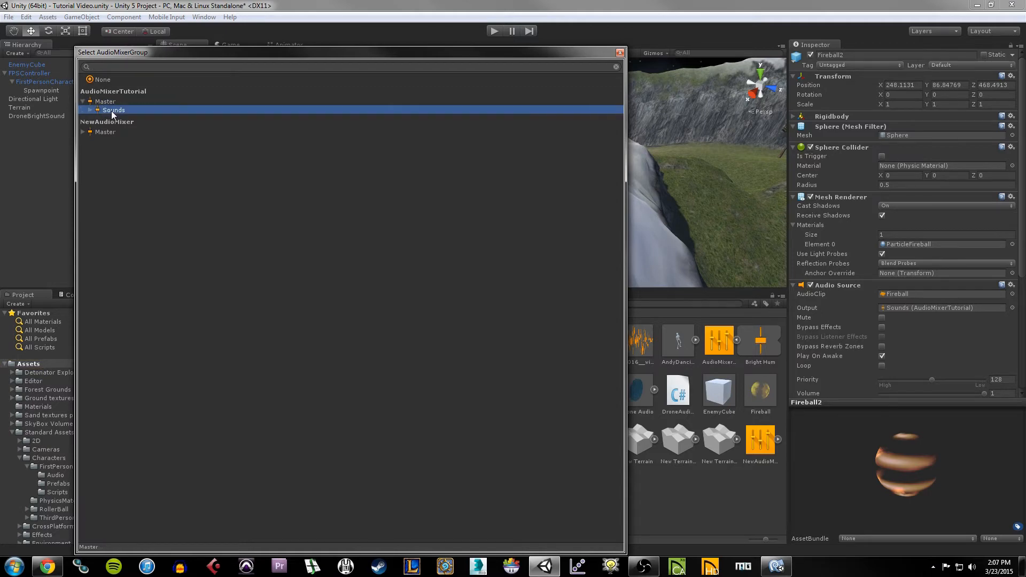
{"action": "left_click", "coordinate": [90, 110]}
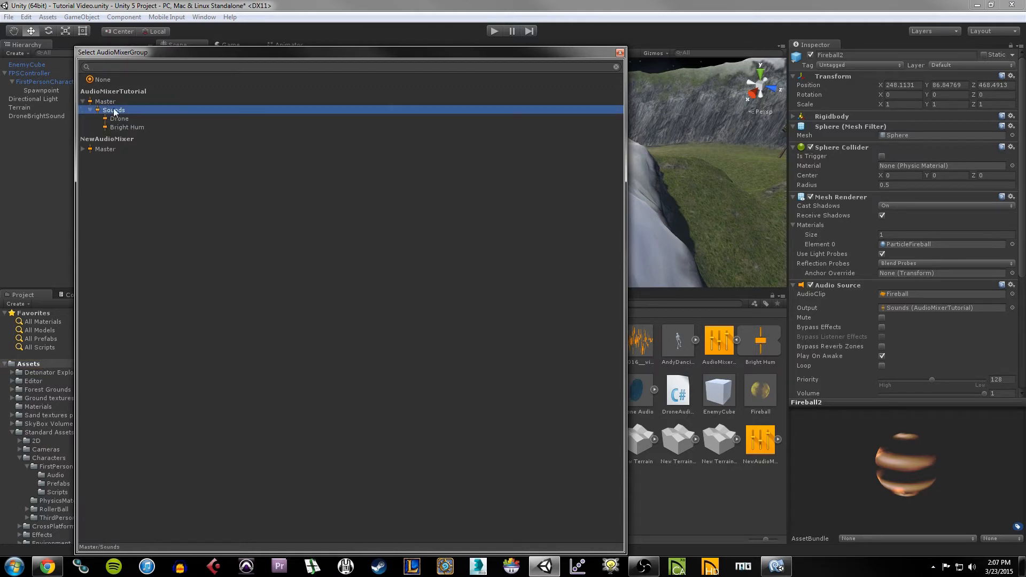
{"action": "double_click", "coordinate": [120, 111]}
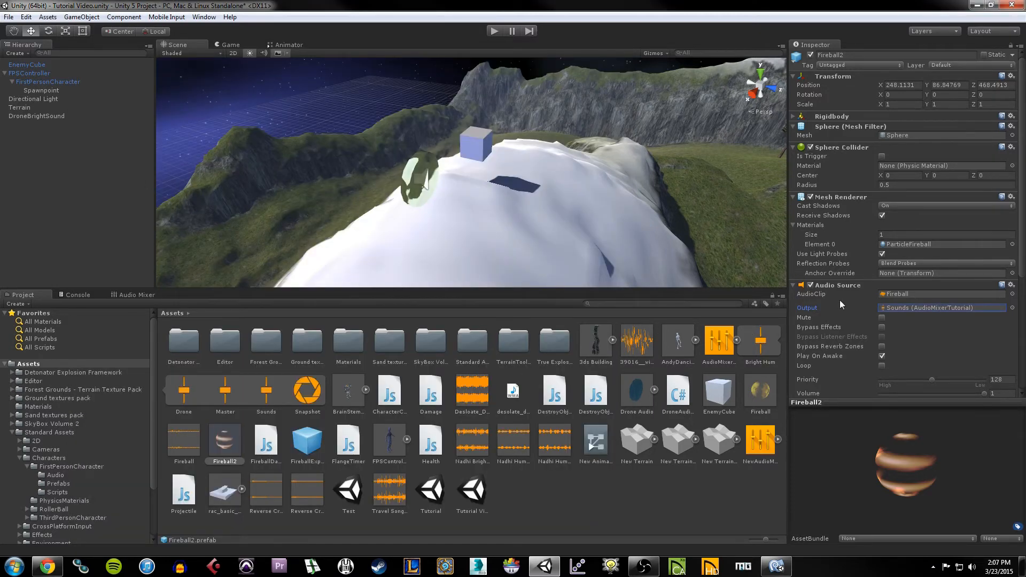
Step: Locate Fireball2's Detonator-Simple explosion prefab, route its Audio Source output to AudioMixerTutorial's Sounds group, and return to the audio mixer
{"action": "scroll", "coordinate": [827, 332], "scroll_direction": "down", "scroll_amount": 5}
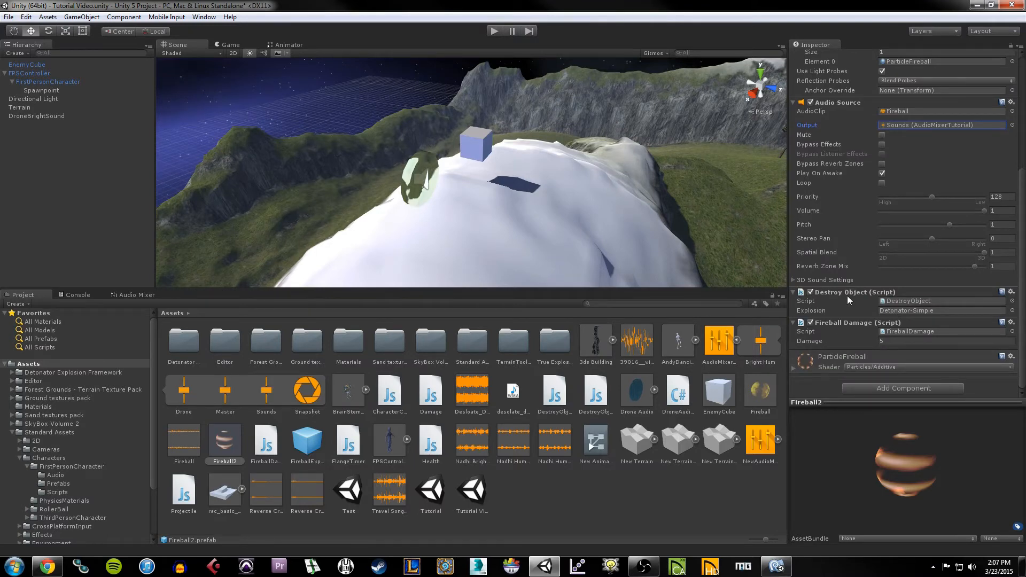
{"action": "left_click", "coordinate": [930, 310]}
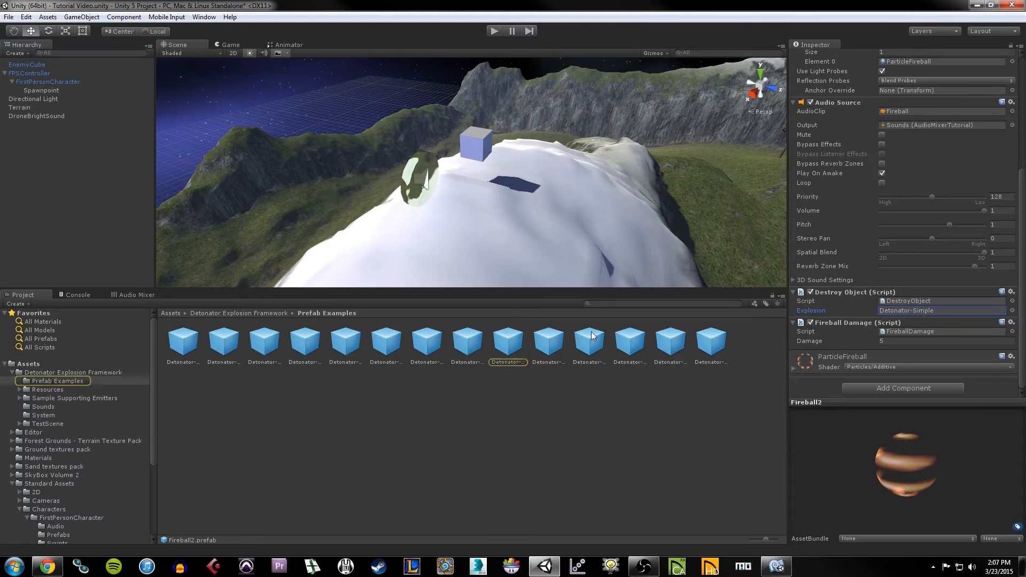
{"action": "left_click", "coordinate": [925, 309]}
{"action": "left_click", "coordinate": [508, 345]}
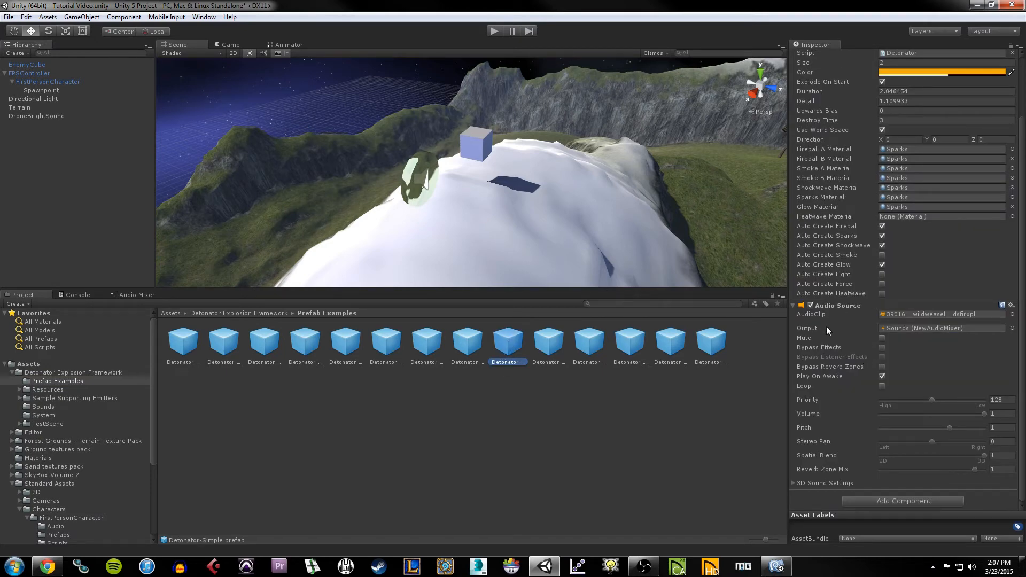
{"action": "left_click", "coordinate": [932, 329]}
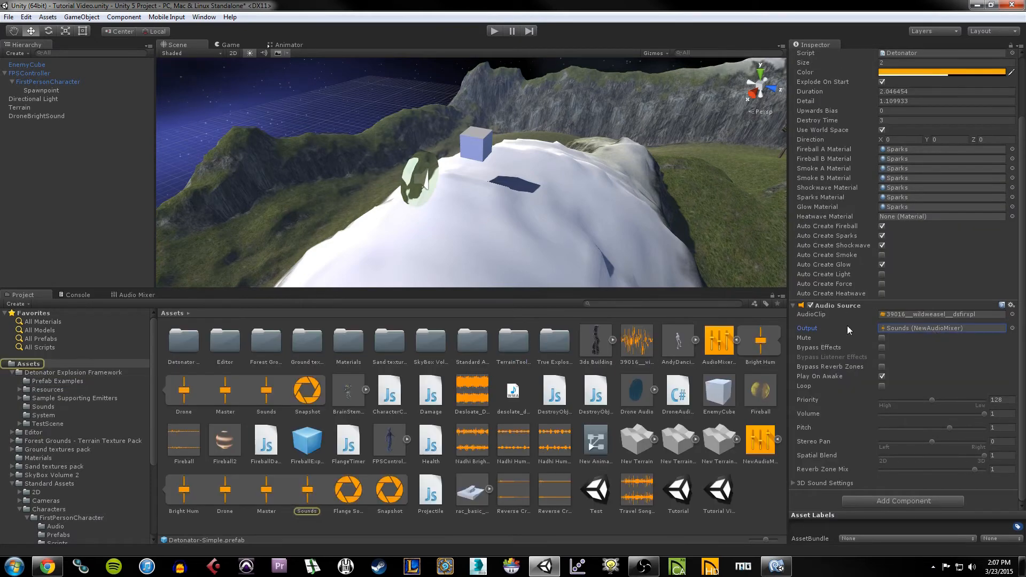
{"action": "left_click", "coordinate": [1012, 328]}
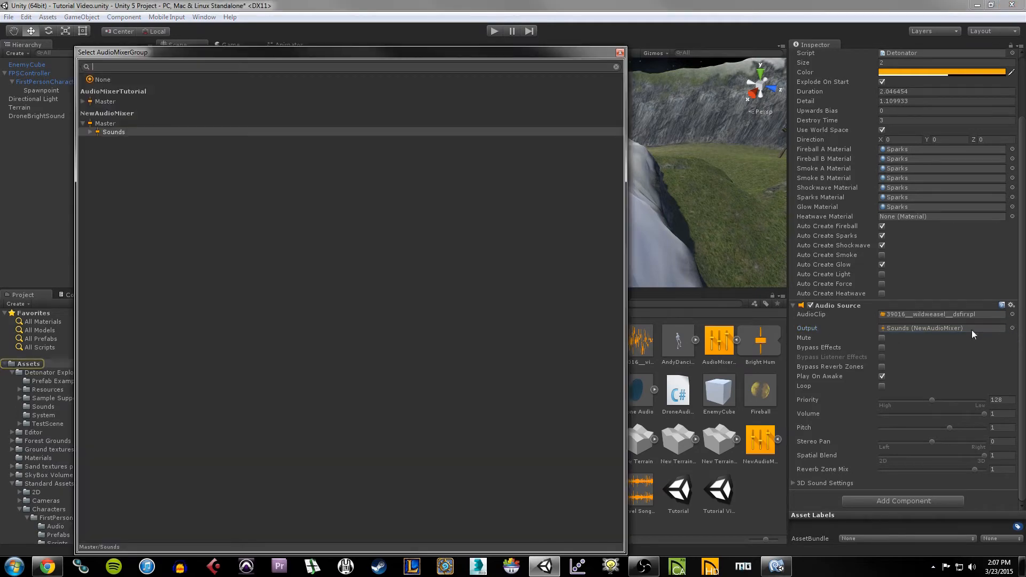
{"action": "left_click", "coordinate": [84, 101]}
{"action": "double_click", "coordinate": [115, 111]}
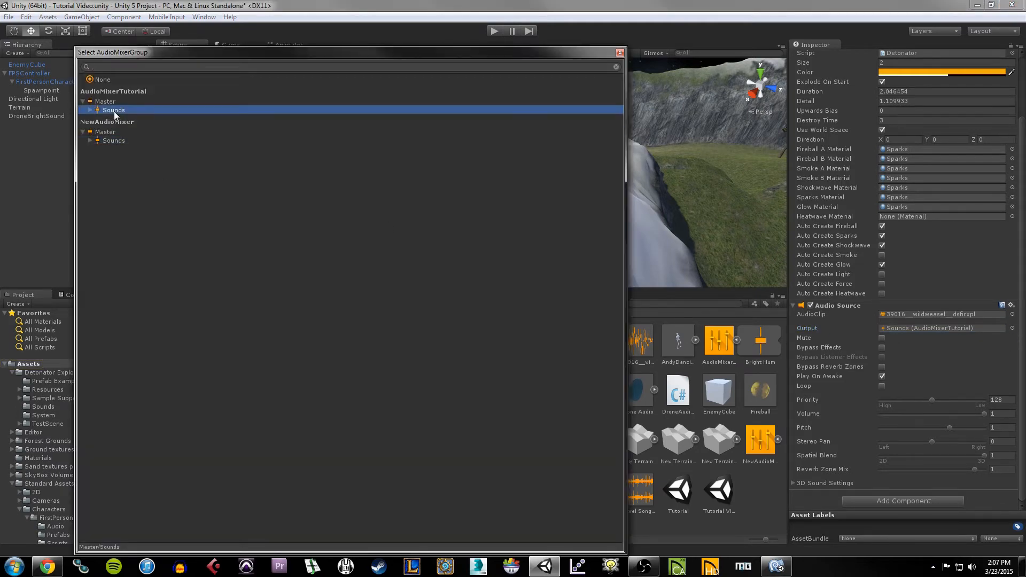
{"action": "left_click", "coordinate": [134, 295]}
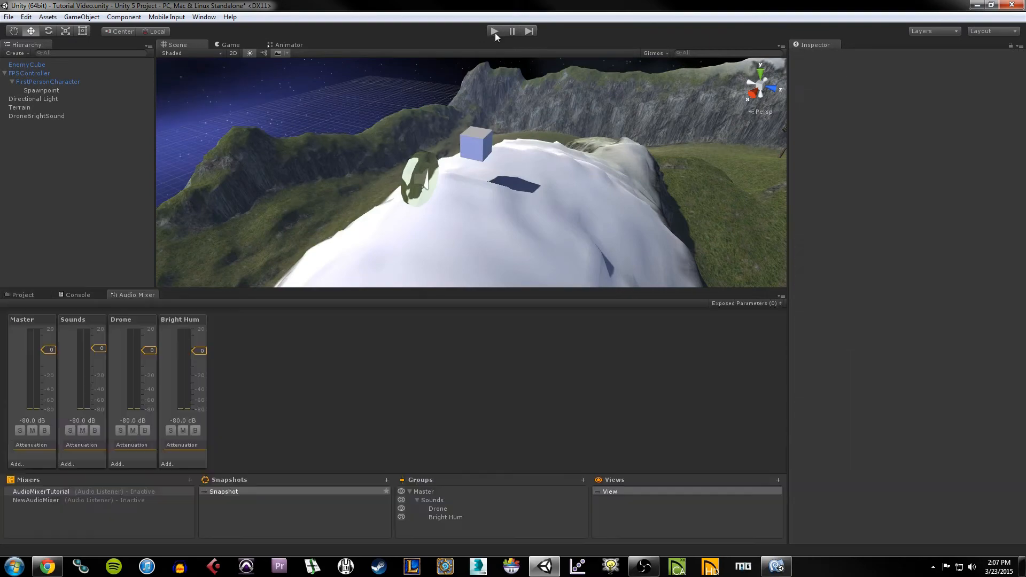
Step: Run the game with mixer editing enabled in play mode and lower the Sounds group's volume to -80 dB
{"action": "key", "text": "ctrl+p"}
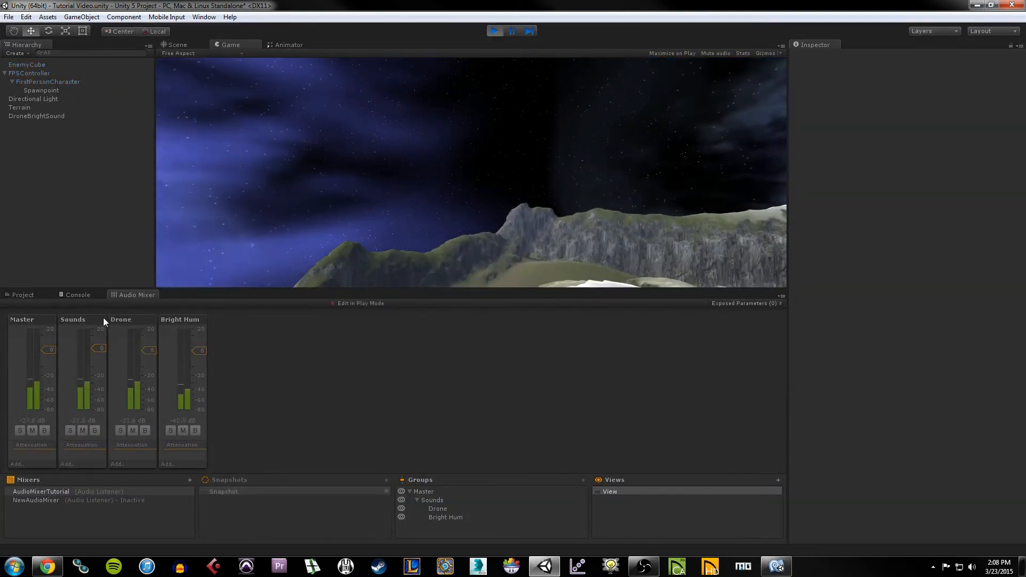
{"action": "left_click", "coordinate": [340, 304]}
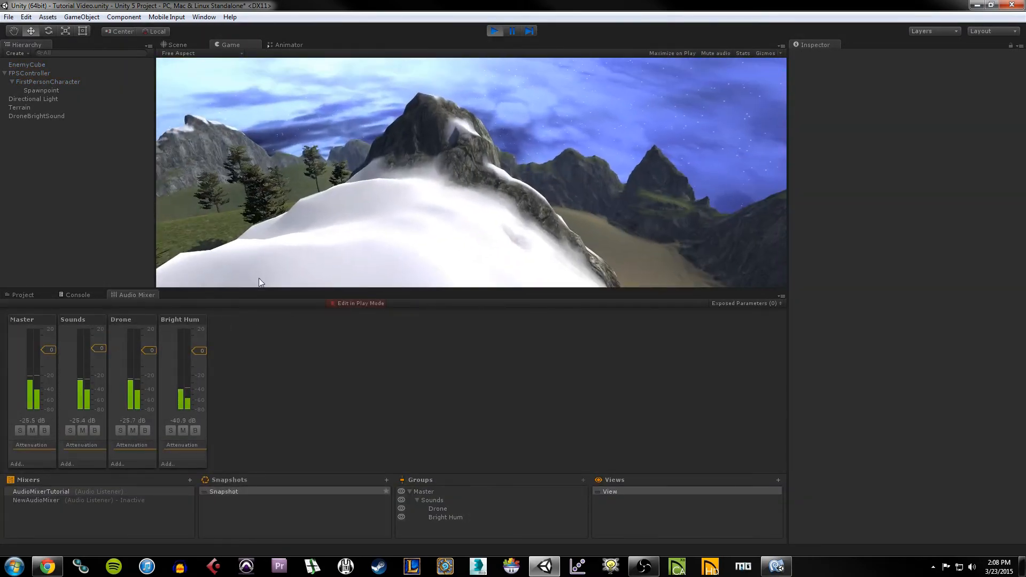
{"action": "left_click_drag", "start_coordinate": [105, 349], "coordinate": [106, 429]}
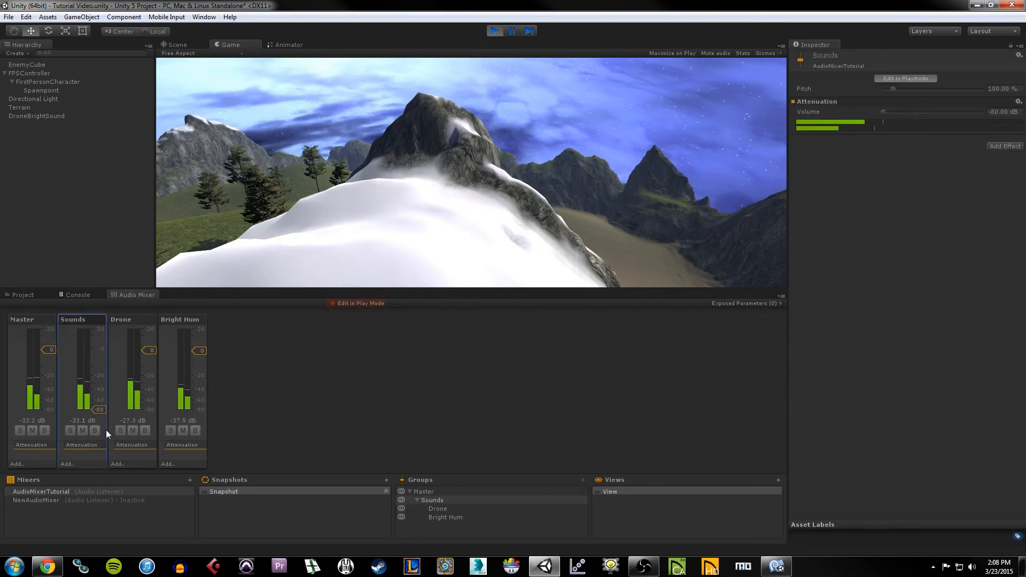
Step: Fire a series of fireballs at the terrain in the running game to test the silenced Sounds group
{"action": "left_click", "coordinate": [393, 190]}
{"action": "left_click", "coordinate": [384, 233]}
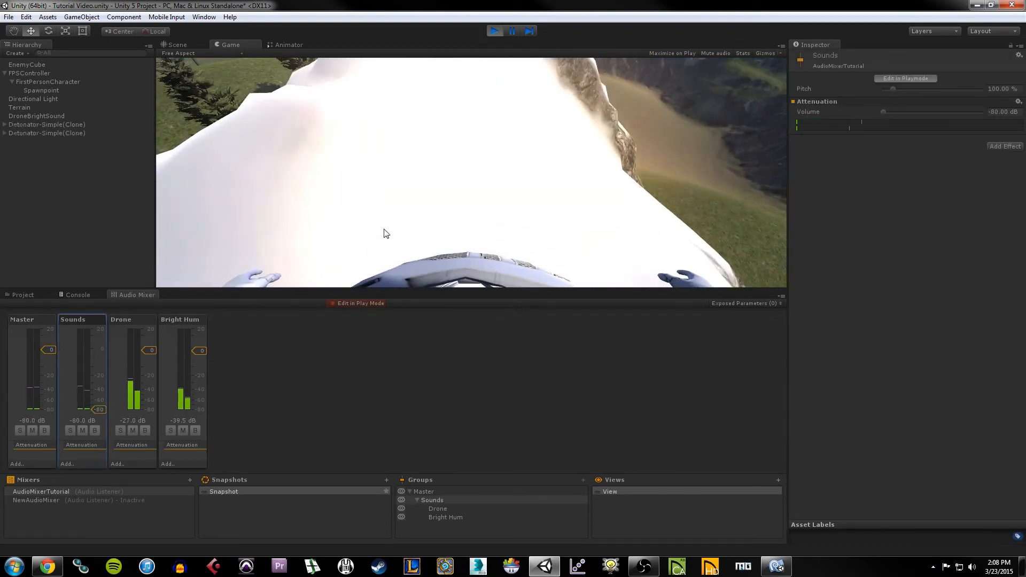
{"action": "left_click", "coordinate": [374, 227]}
{"action": "left_click", "coordinate": [353, 216]}
{"action": "left_click", "coordinate": [326, 215]}
{"action": "left_click", "coordinate": [289, 216]}
{"action": "left_click", "coordinate": [262, 213]}
{"action": "left_click", "coordinate": [260, 211]}
{"action": "left_click", "coordinate": [281, 216]}
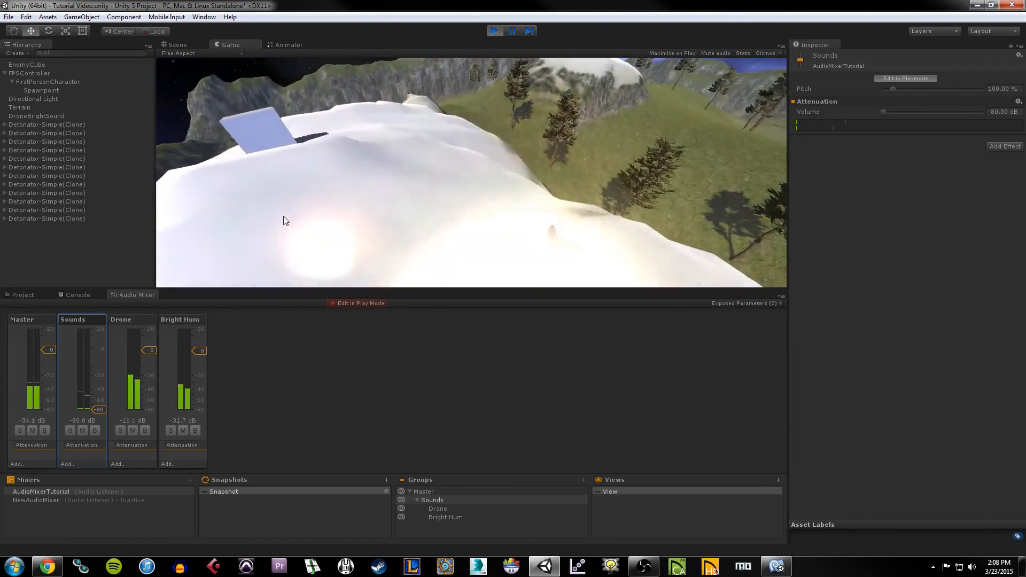
{"action": "left_click", "coordinate": [289, 209]}
{"action": "left_click", "coordinate": [291, 207]}
{"action": "left_click", "coordinate": [288, 211]}
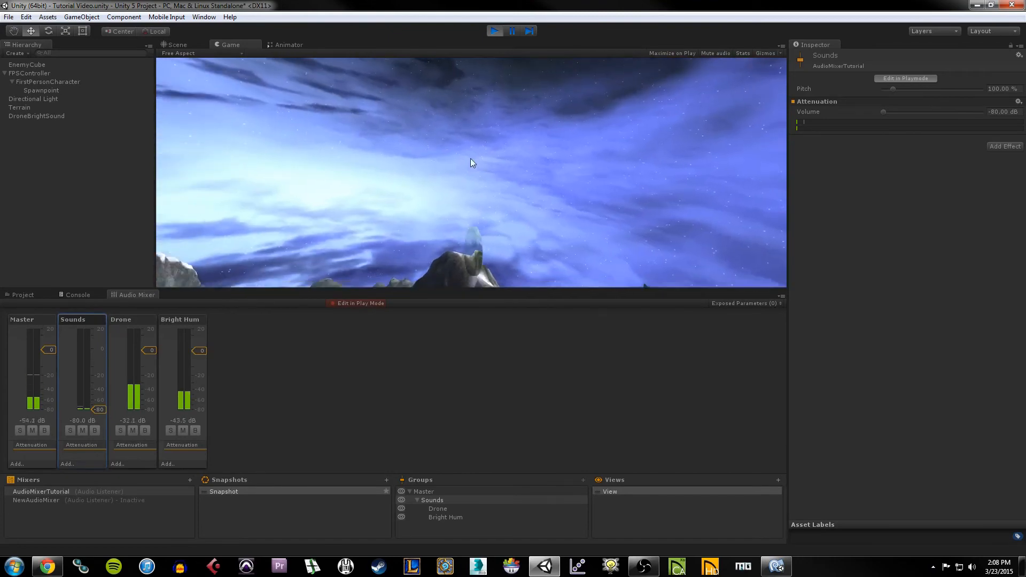
{"action": "left_click", "coordinate": [433, 144]}
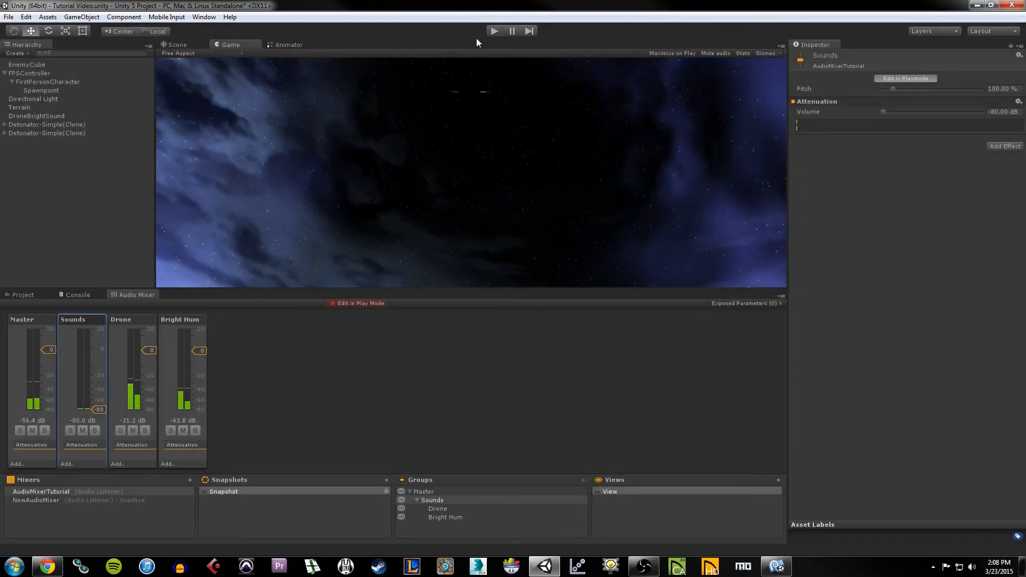
Step: Stop the game, raise the Sounds group's volume to about 0 dB and deselect the group
{"action": "left_click", "coordinate": [494, 30]}
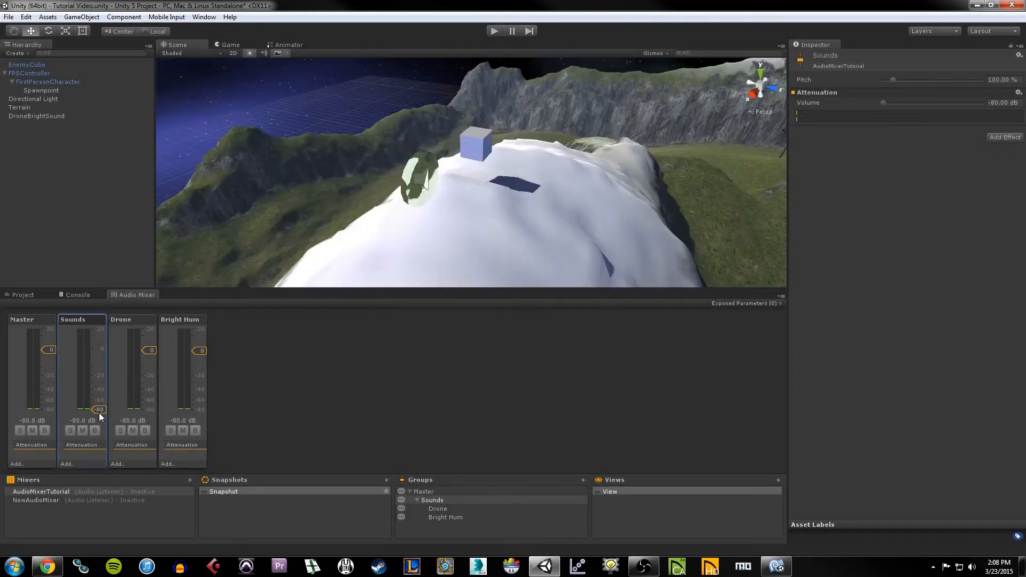
{"action": "left_click_drag", "start_coordinate": [99, 411], "coordinate": [96, 351]}
{"action": "left_click", "coordinate": [463, 444]}
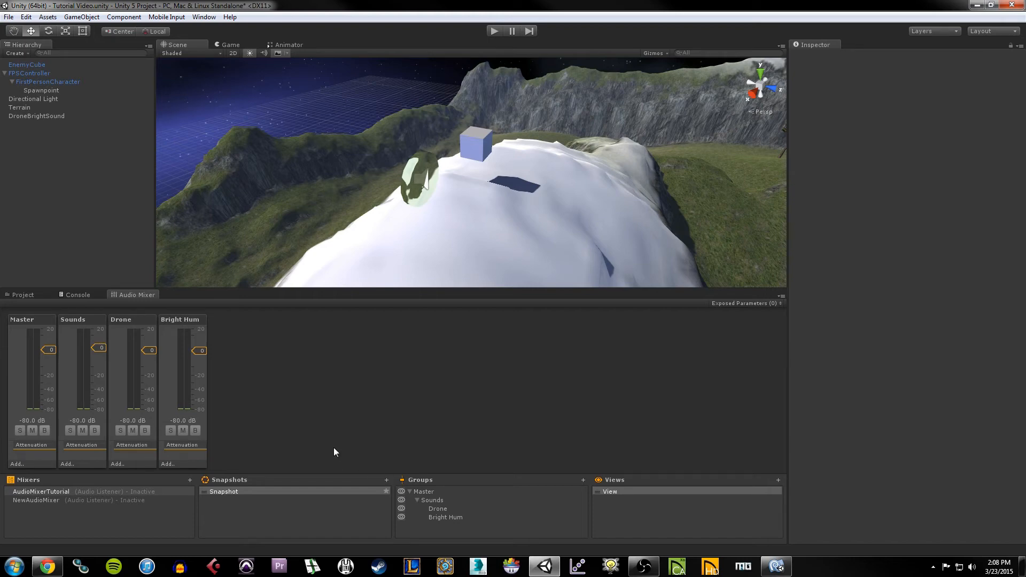
Step: Rename AudioMixerTutorial's existing snapshot to Default
{"action": "left_click", "coordinate": [237, 492]}
{"action": "right_click", "coordinate": [236, 492]}
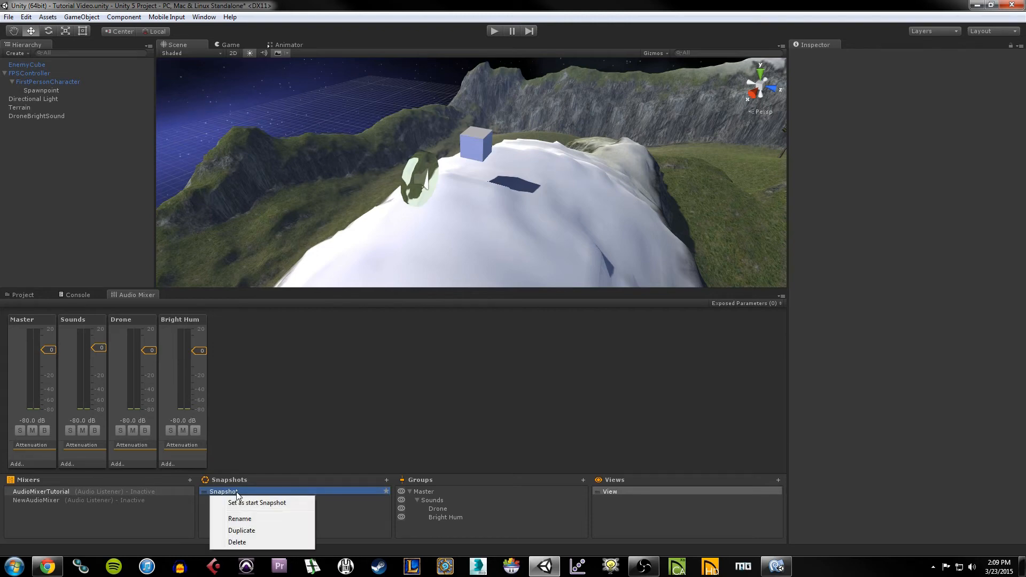
{"action": "left_click", "coordinate": [240, 519]}
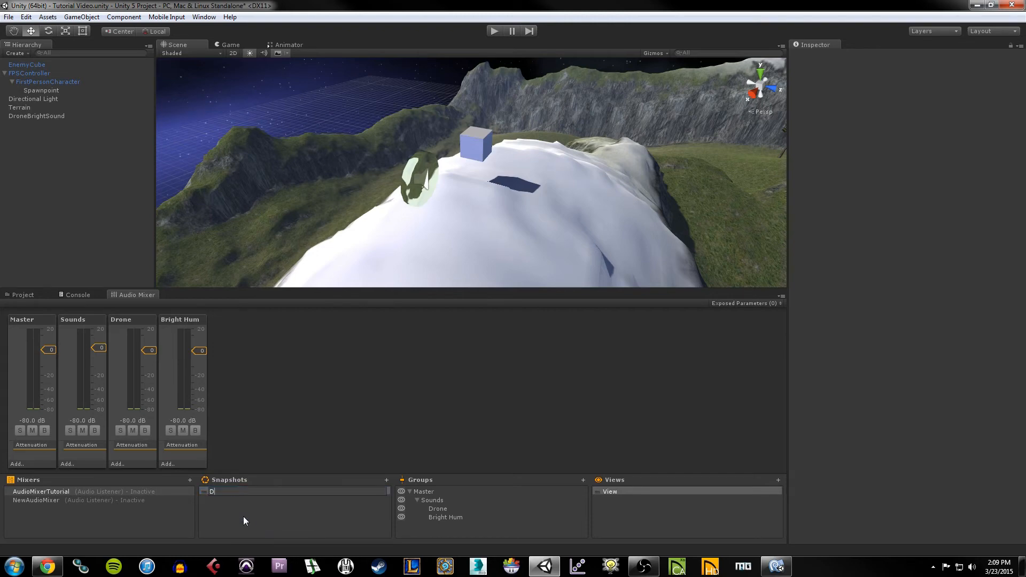
{"action": "type", "text": "Default"}
{"action": "key", "text": "Return"}
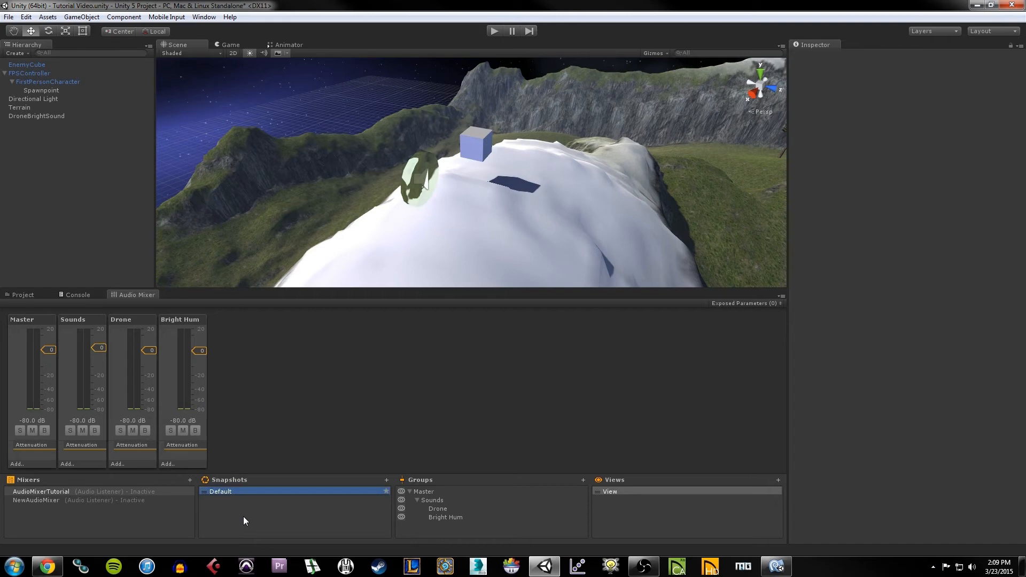
Step: Add a second snapshot to AudioMixerTutorial and name it Flange
{"action": "left_click", "coordinate": [386, 480]}
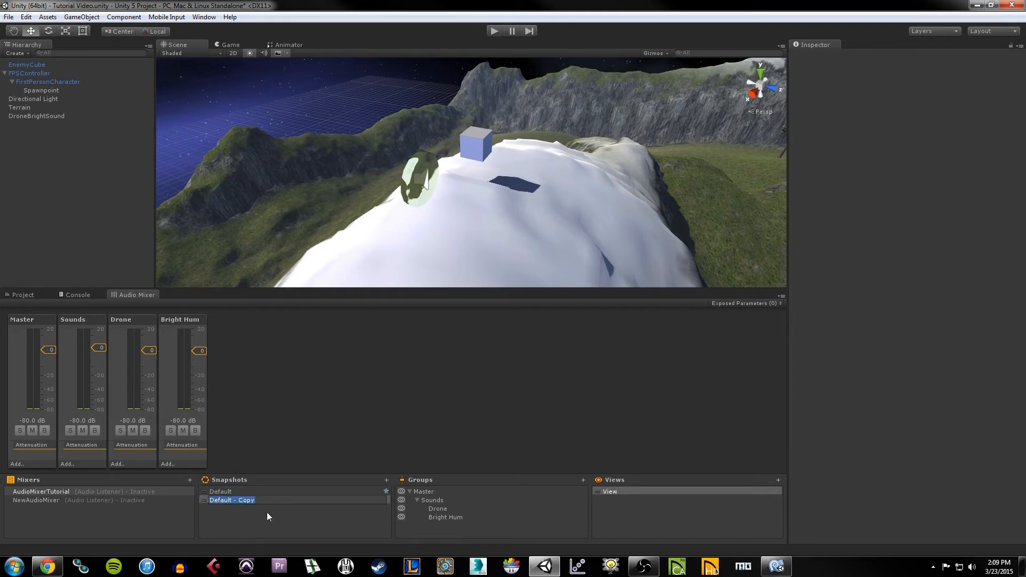
{"action": "type", "text": "Flange"}
{"action": "key", "text": "Return"}
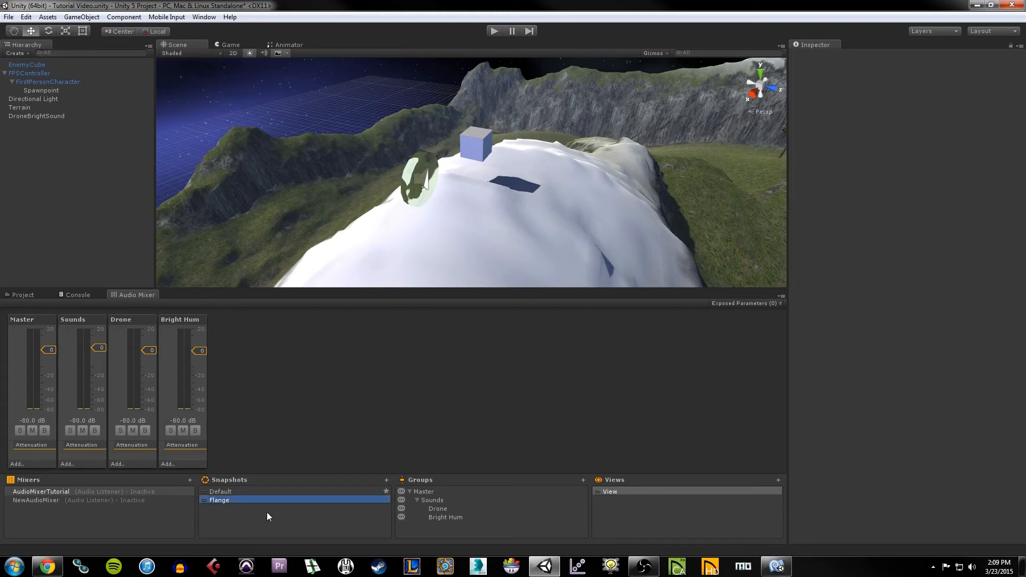
Step: Lower the Drone group's volume to about -6 dB in the Default snapshot and compare it with the Flange snapshot
{"action": "left_click", "coordinate": [235, 491]}
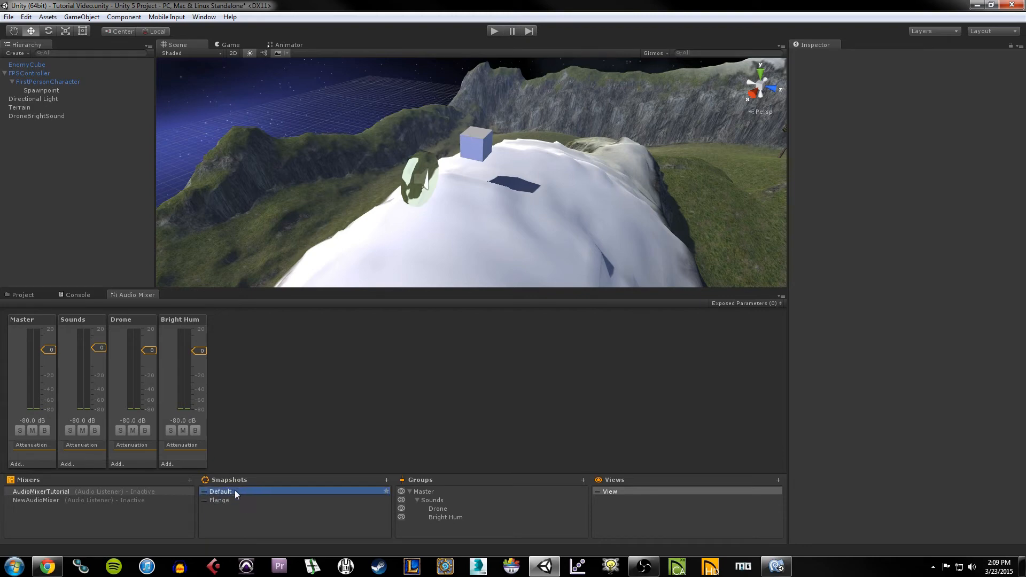
{"action": "left_click", "coordinate": [239, 501]}
{"action": "left_click", "coordinate": [235, 492]}
{"action": "left_click_drag", "start_coordinate": [149, 349], "coordinate": [149, 361]}
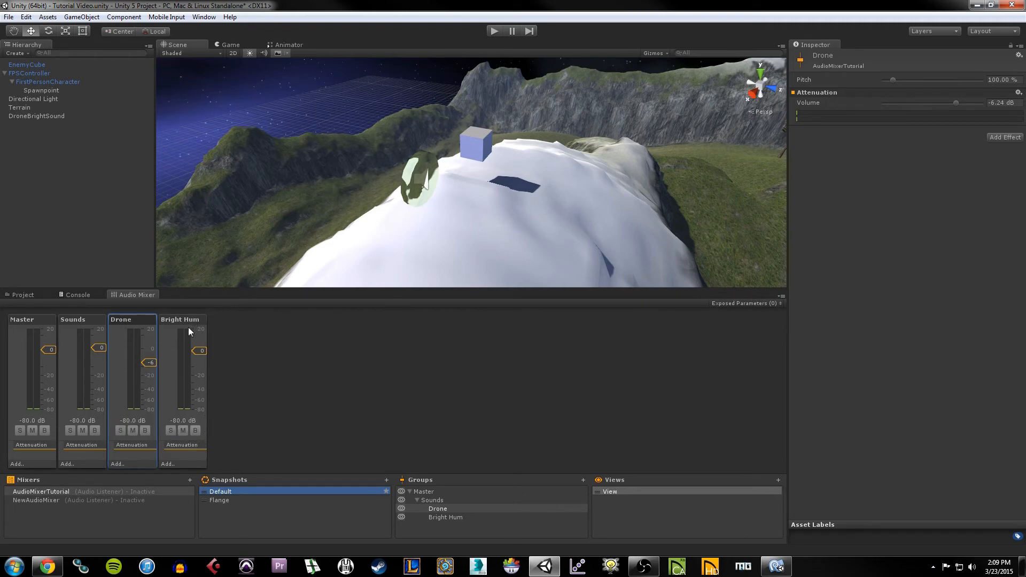
{"action": "left_click", "coordinate": [232, 499]}
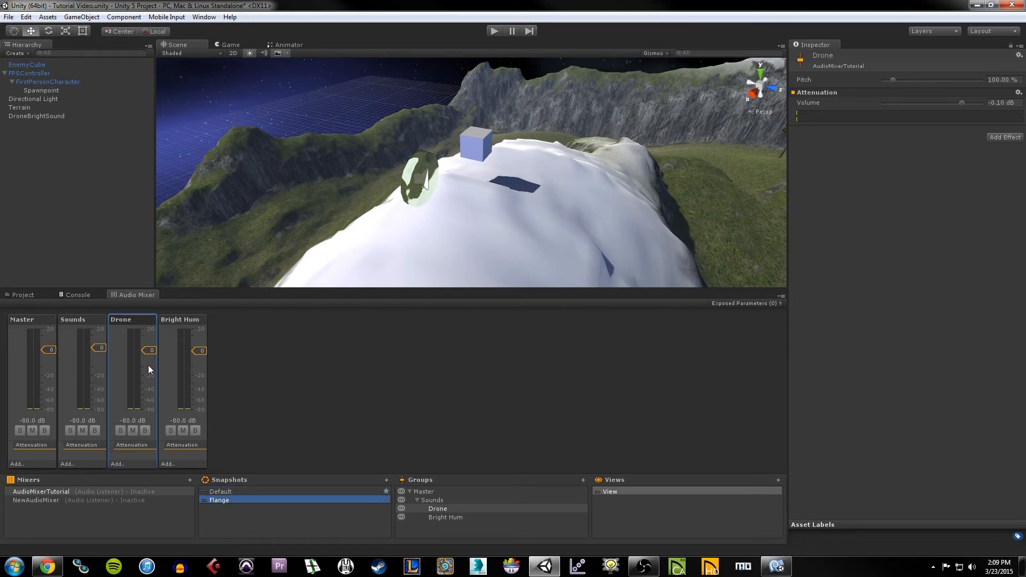
{"action": "left_click", "coordinate": [237, 492]}
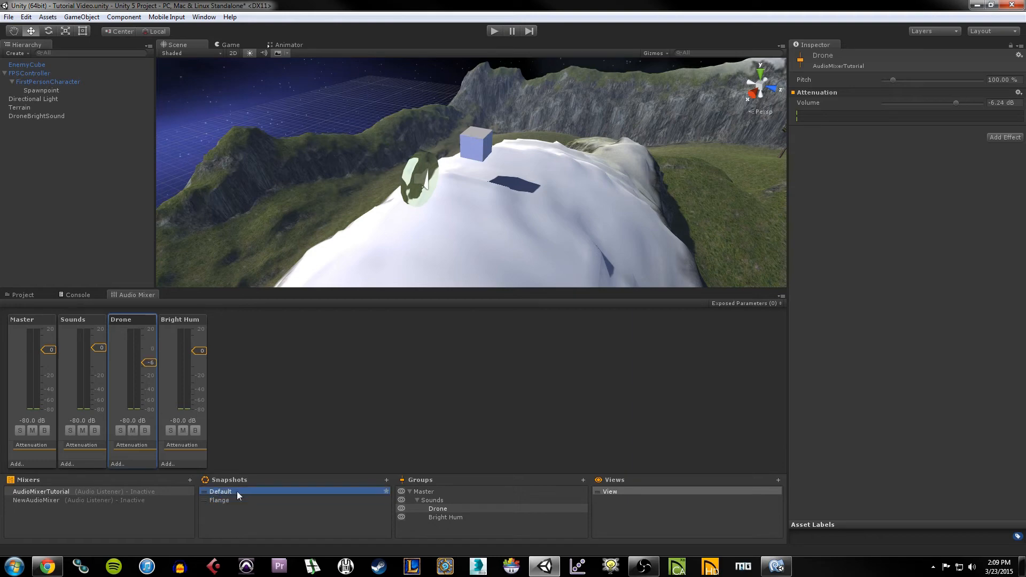
Step: With the Flange snapshot active, add a Flange effect to the Bright Hum group
{"action": "left_click", "coordinate": [244, 499]}
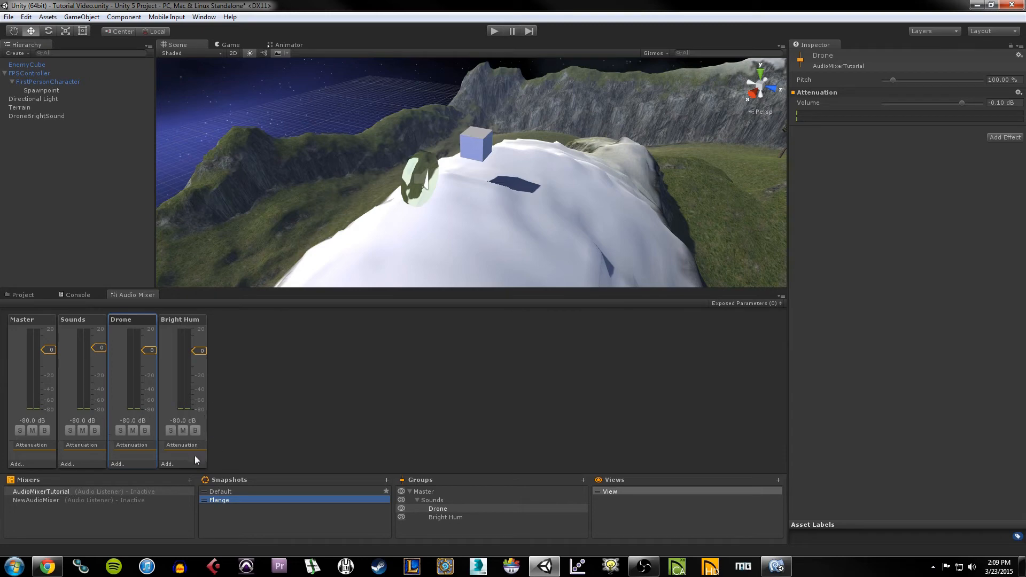
{"action": "left_click", "coordinate": [191, 320]}
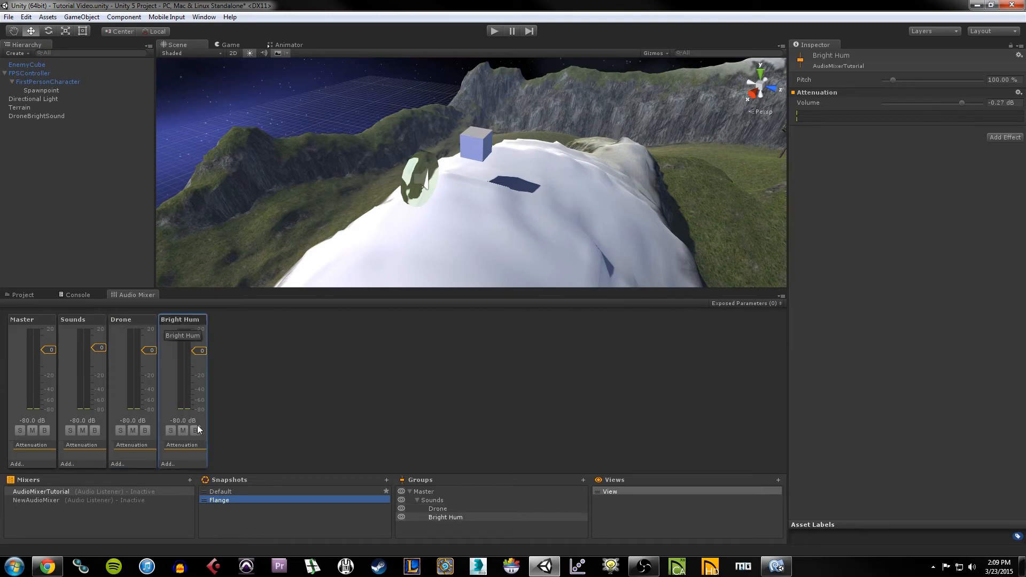
{"action": "left_click", "coordinate": [168, 464]}
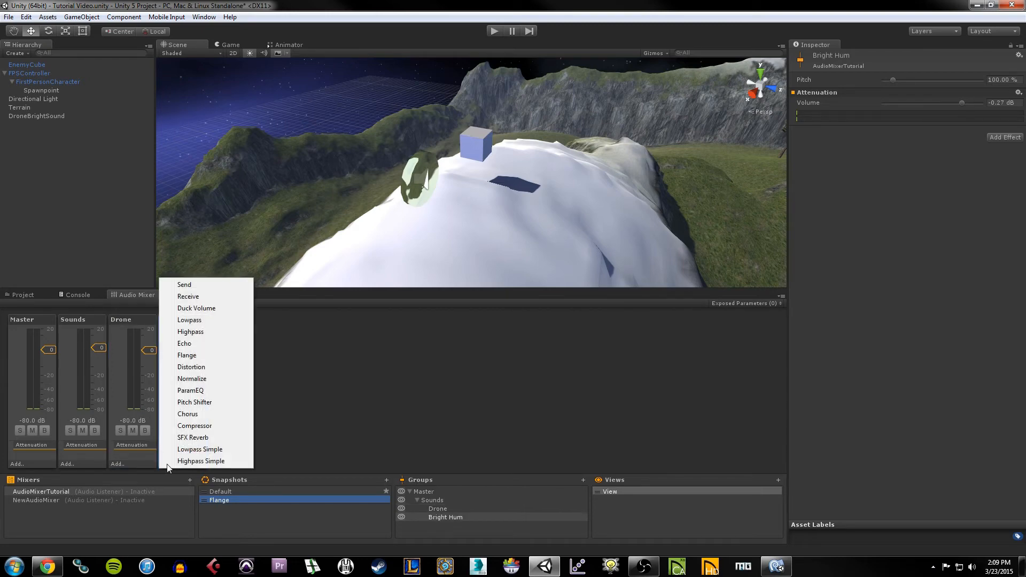
{"action": "left_click", "coordinate": [207, 357]}
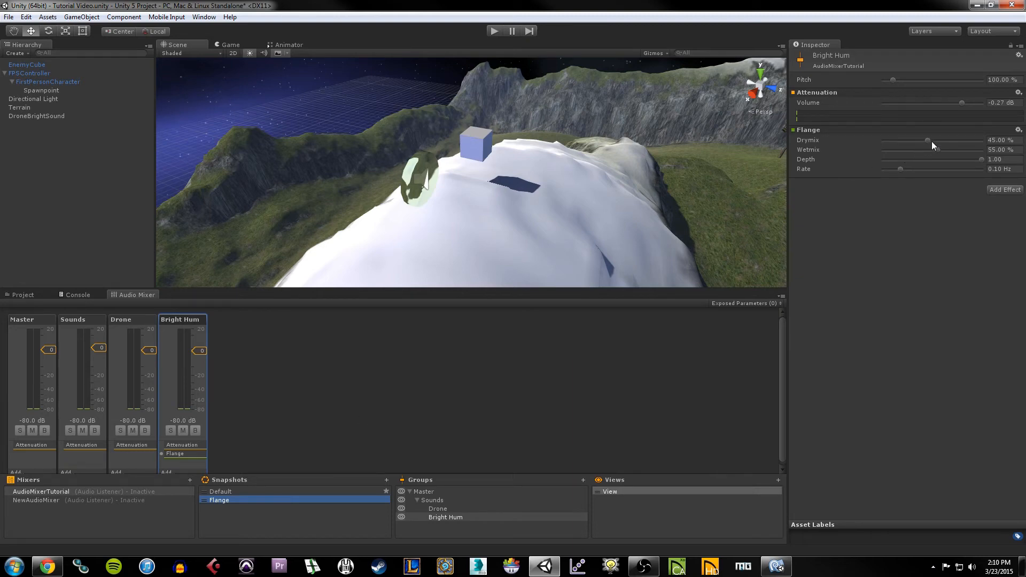
Step: In the Flange snapshot, set Bright Hum's Flange effect to 0% Drymix, 100% Wetmix and a rate of 2.50 Hz
{"action": "left_click_drag", "start_coordinate": [928, 139], "coordinate": [833, 160]}
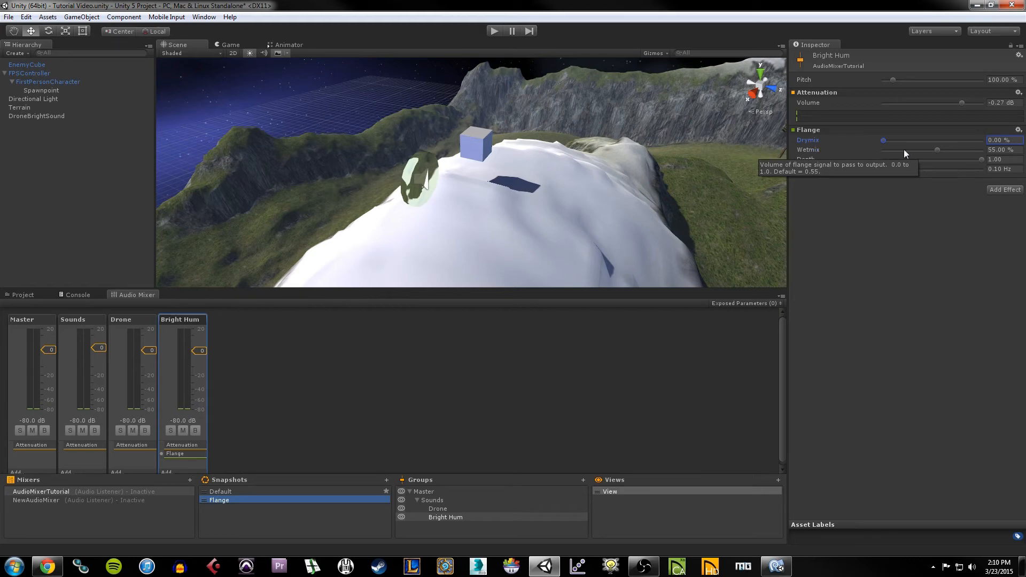
{"action": "left_click_drag", "start_coordinate": [938, 150], "coordinate": [1012, 149]}
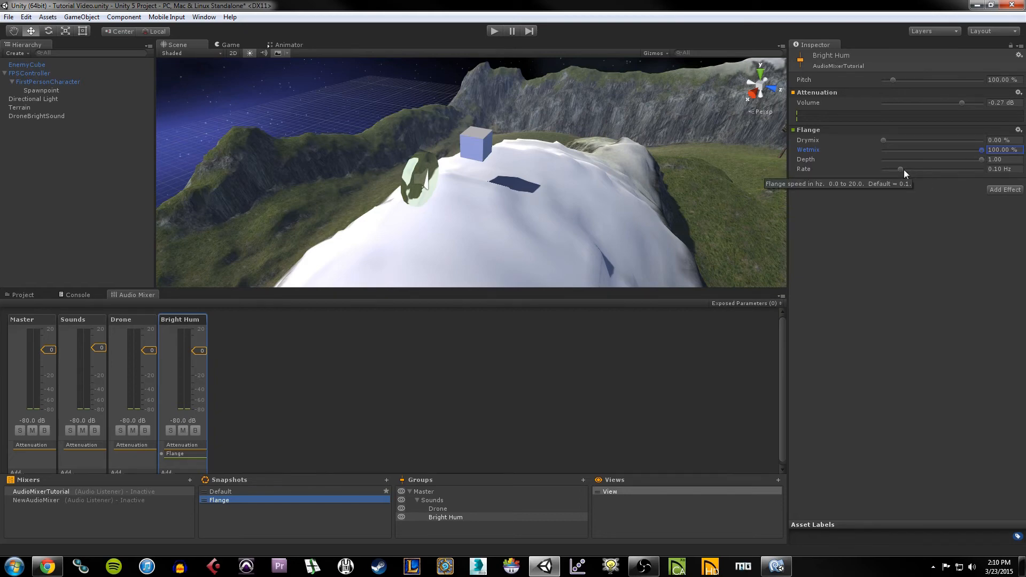
{"action": "left_click_drag", "start_coordinate": [905, 170], "coordinate": [909, 171]}
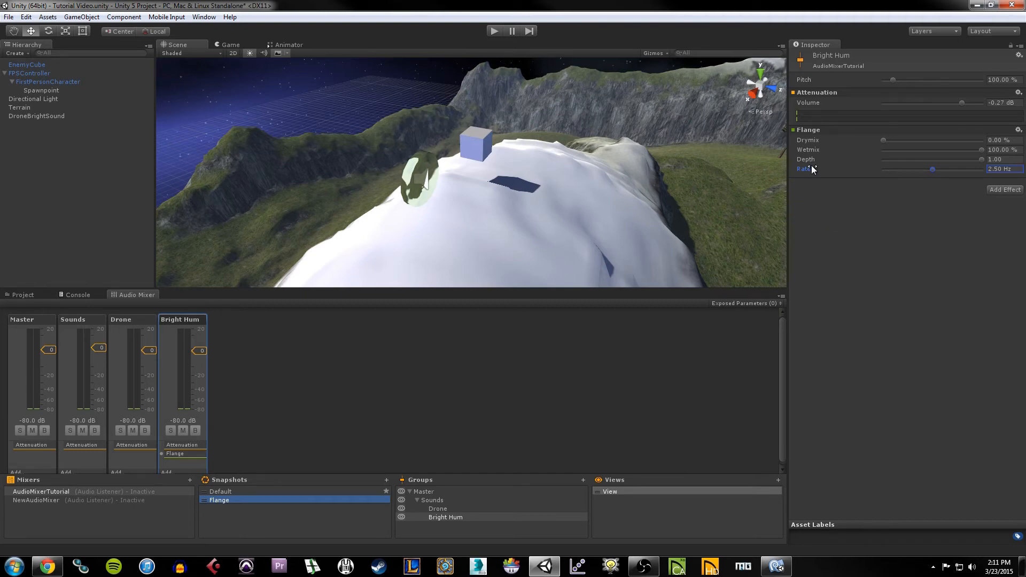
{"action": "left_click", "coordinate": [875, 253]}
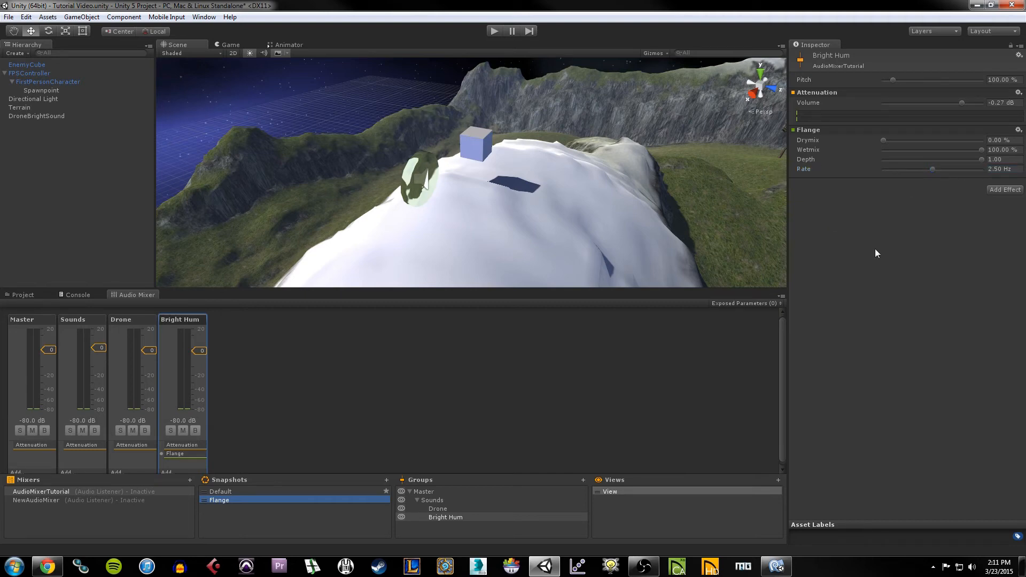
Step: In the Default snapshot, set Bright Hum's Flange effect to 0% Wetmix and 100% Drymix, comparing it with the Flange snapshot
{"action": "left_click", "coordinate": [227, 491]}
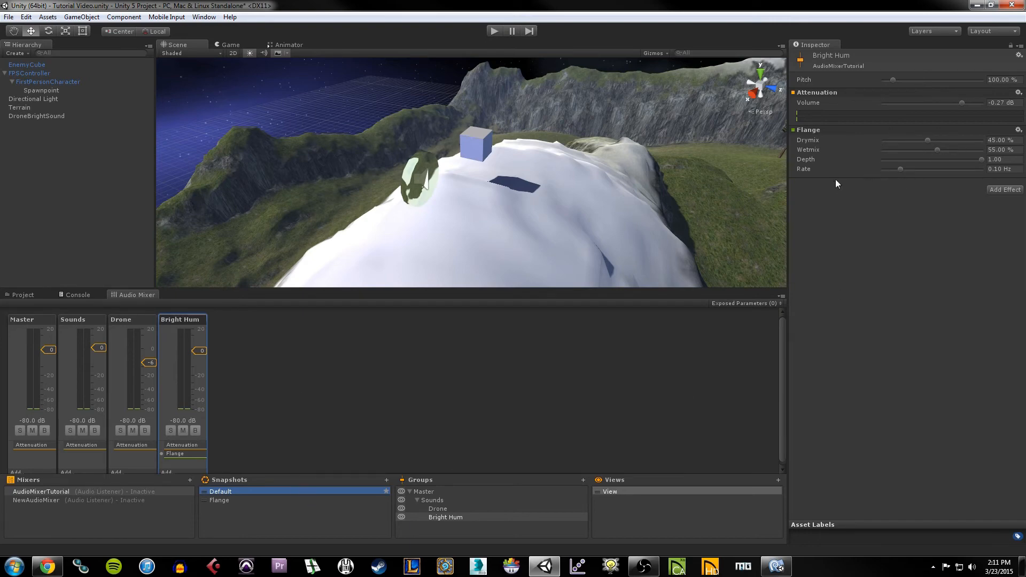
{"action": "left_click", "coordinate": [261, 501]}
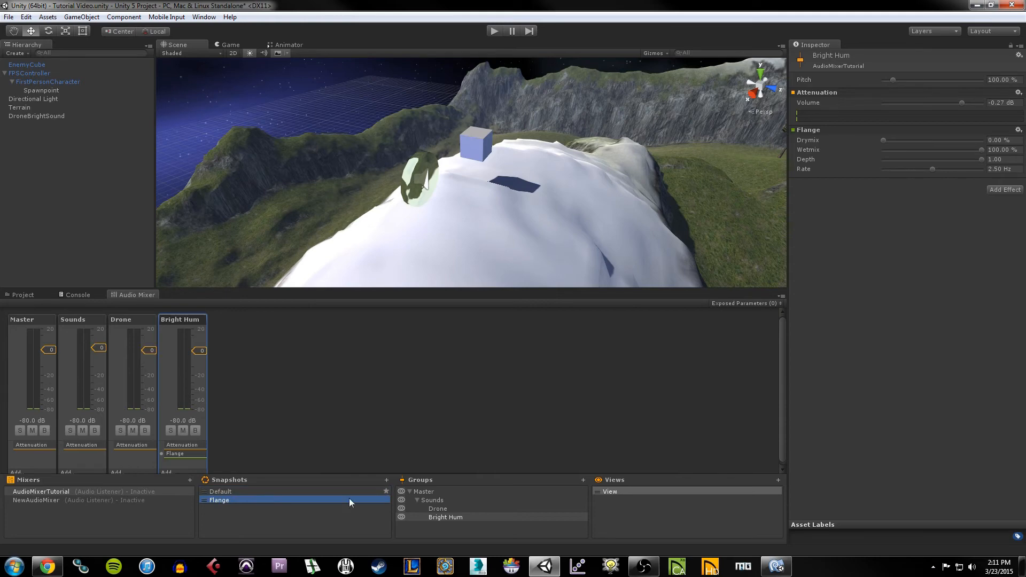
{"action": "left_click", "coordinate": [244, 492]}
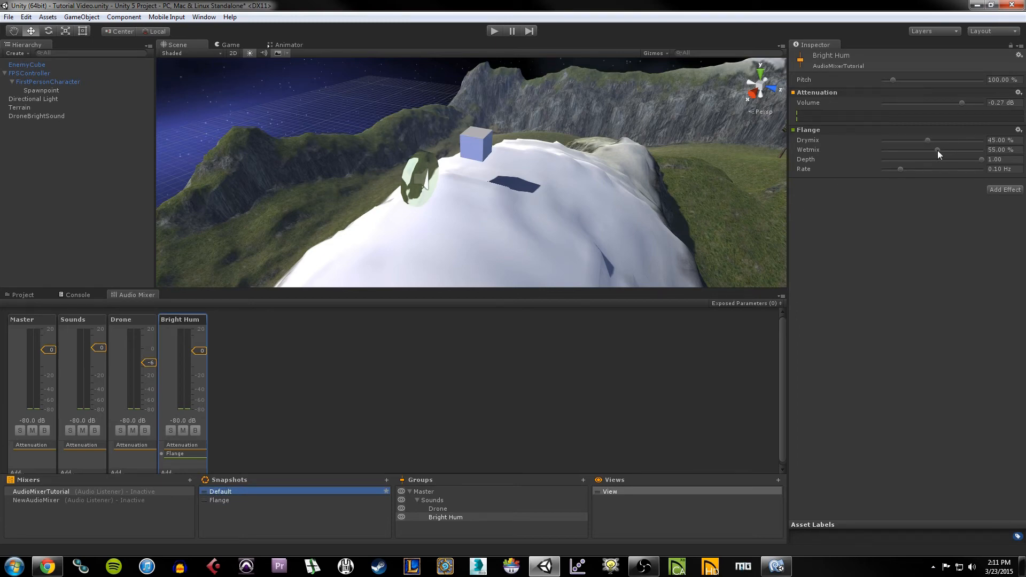
{"action": "left_click_drag", "start_coordinate": [937, 150], "coordinate": [845, 149]}
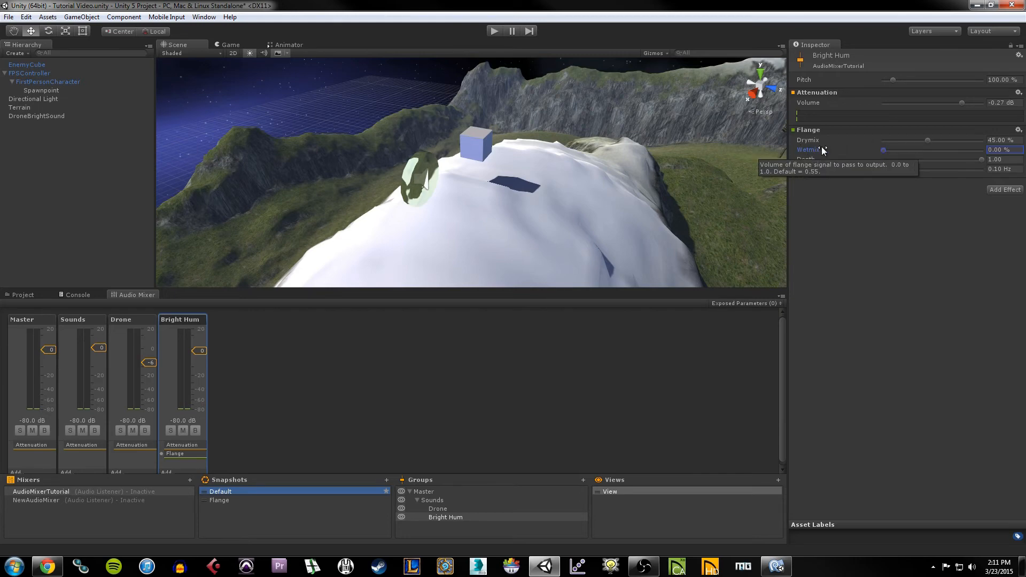
{"action": "left_click_drag", "start_coordinate": [930, 140], "coordinate": [985, 143]}
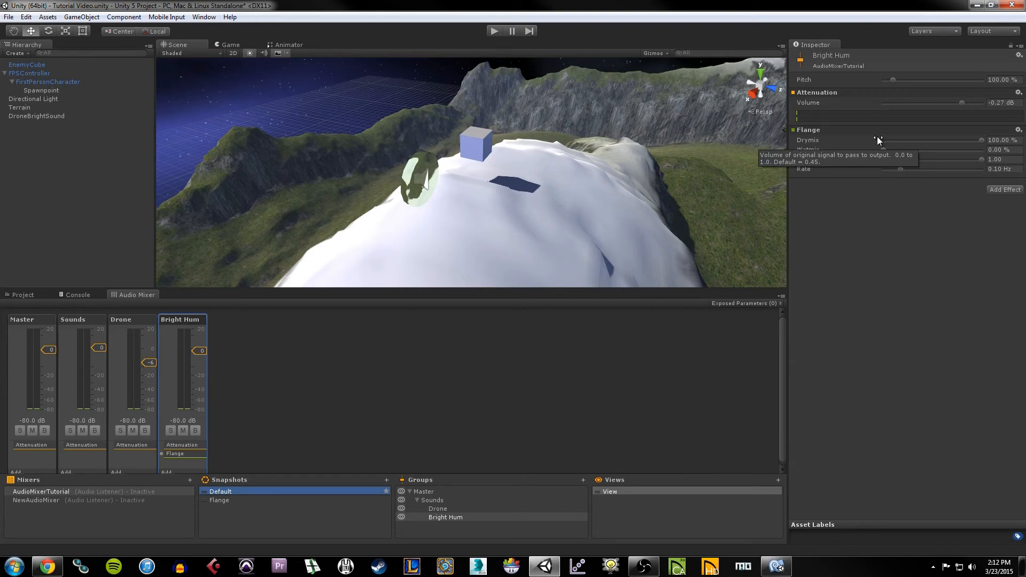
{"action": "left_click", "coordinate": [236, 502]}
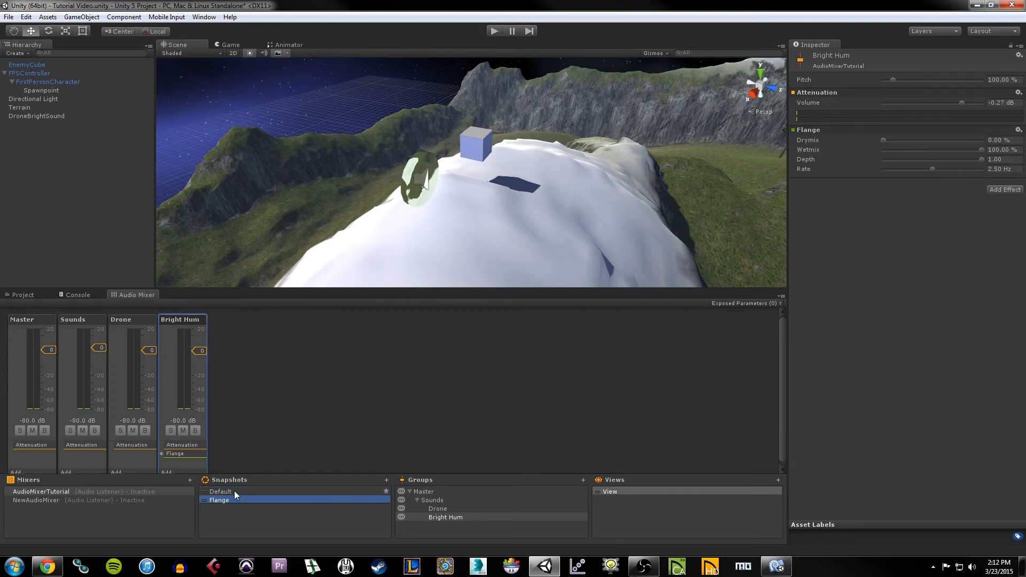
{"action": "left_click", "coordinate": [235, 492]}
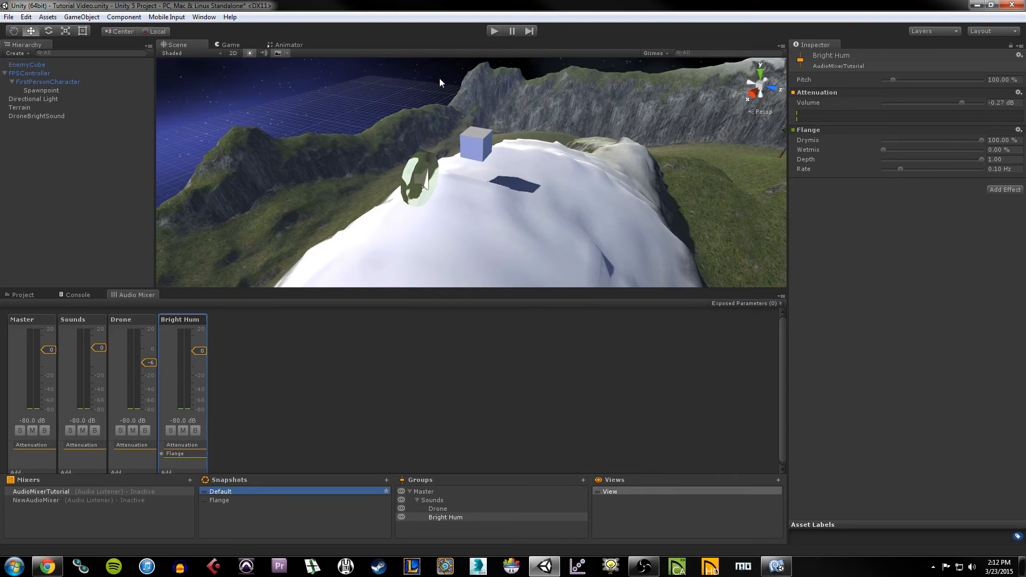
Step: Run the scene with mixer editing enabled in Play Mode, switch to the Flange snapshot to hear it, and stop playback
{"action": "left_click", "coordinate": [496, 30]}
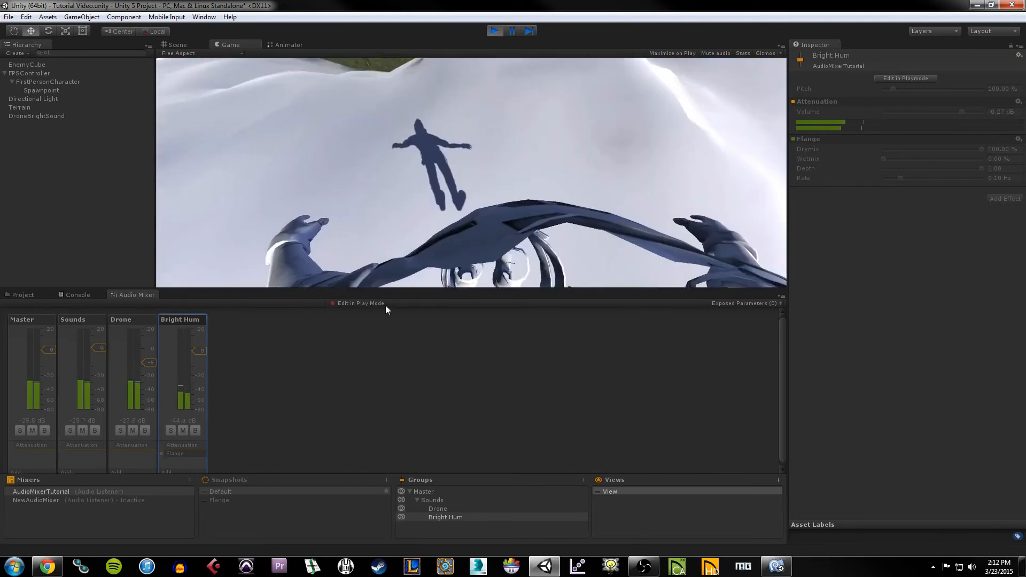
{"action": "left_click", "coordinate": [371, 303]}
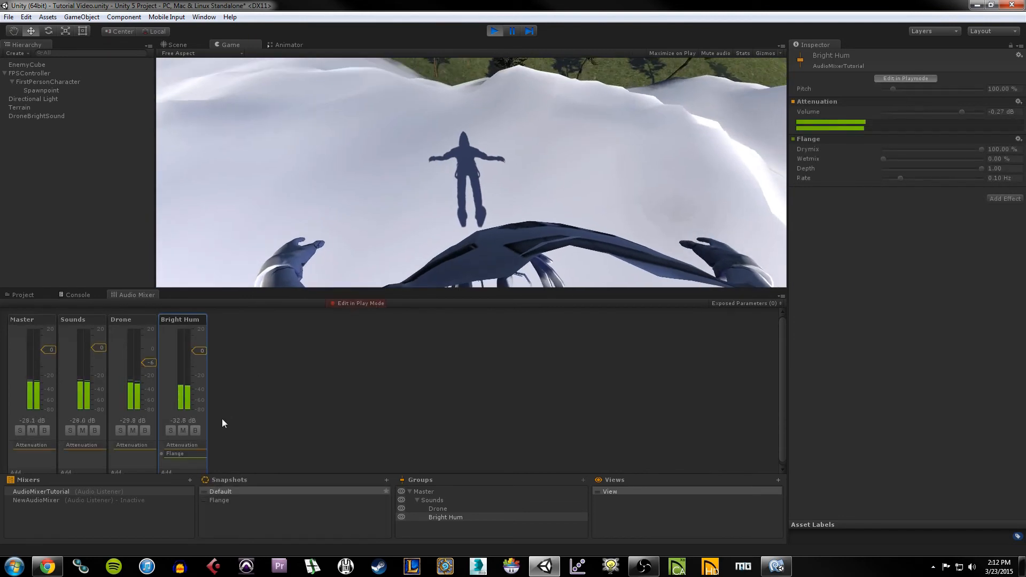
{"action": "left_click", "coordinate": [222, 501]}
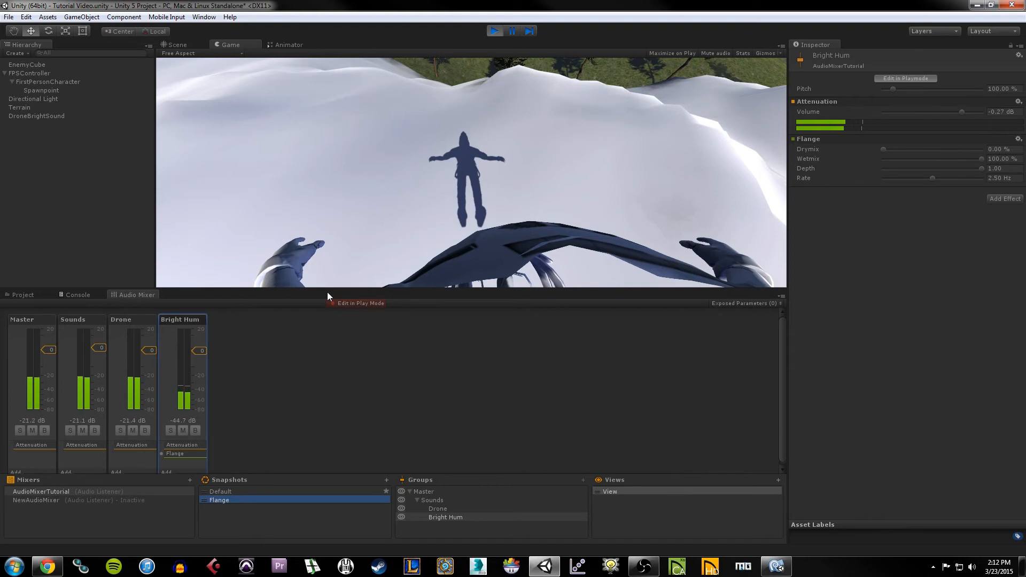
{"action": "left_click", "coordinate": [362, 302]}
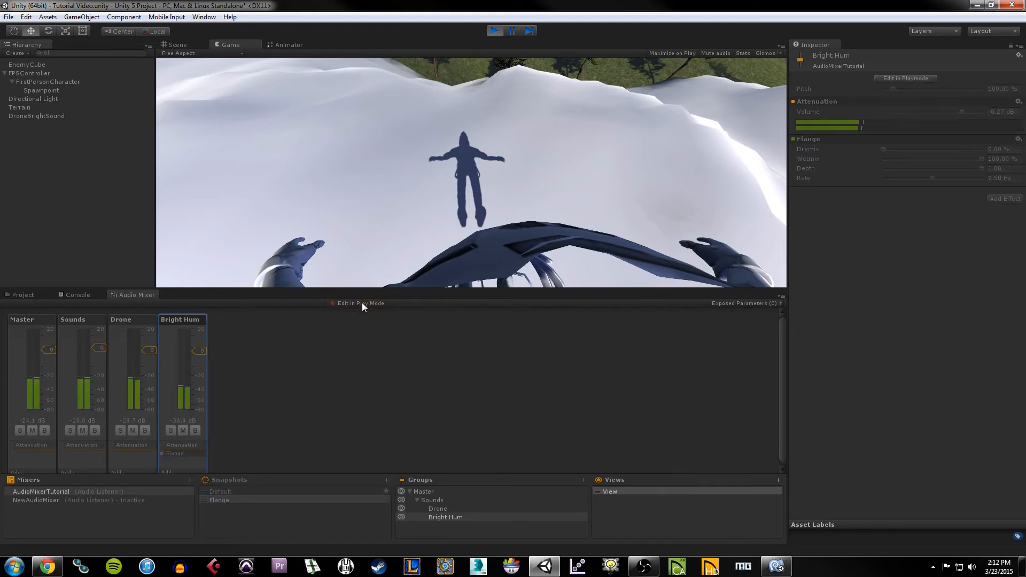
{"action": "left_click", "coordinate": [495, 30]}
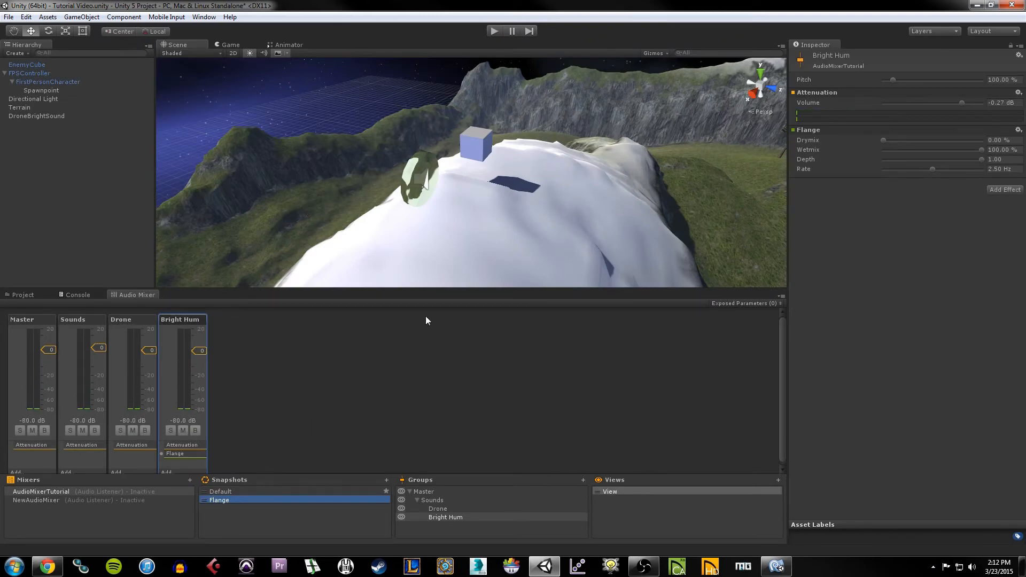
Step: Compare Bright Hum's Flange settings and the Drone volume between the Default and Flange snapshots, ending on Default
{"action": "left_click", "coordinate": [240, 492]}
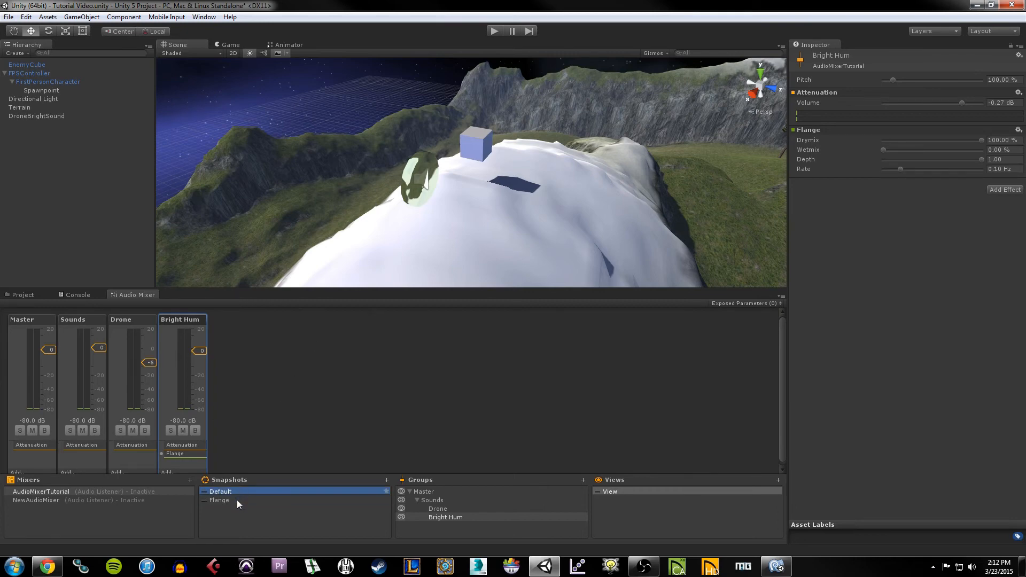
{"action": "left_click", "coordinate": [236, 500]}
{"action": "left_click", "coordinate": [241, 492]}
{"action": "left_click", "coordinate": [241, 500]}
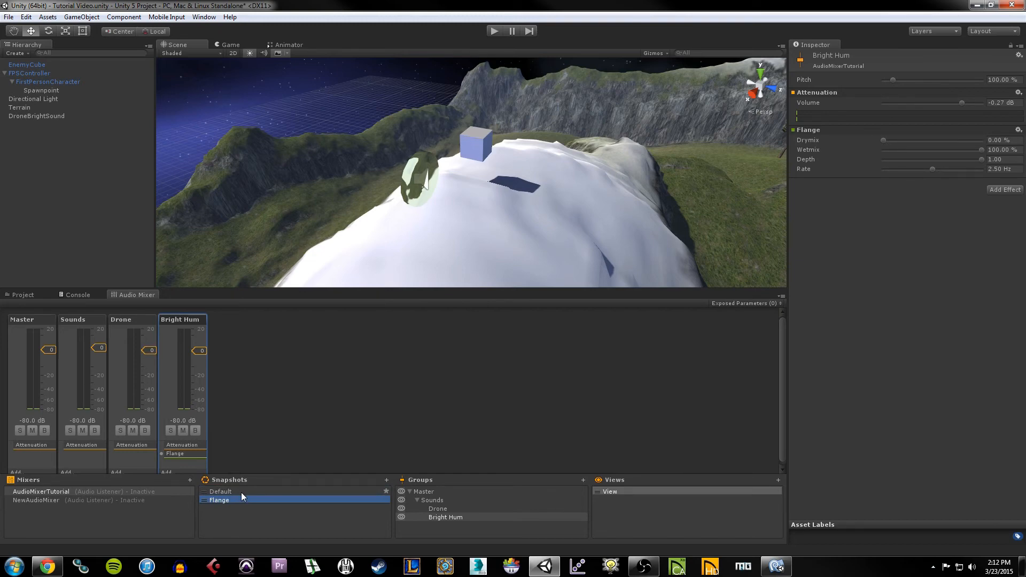
{"action": "left_click", "coordinate": [241, 491]}
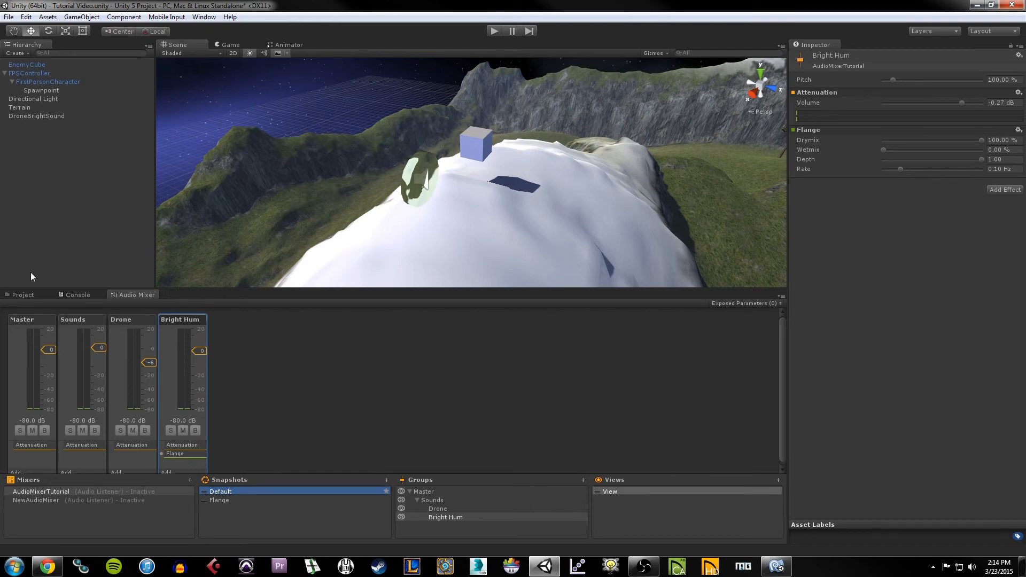
Step: Attach the FlangeTimer script to DroneBrightSound and view its code in MonoDevelop before returning to Unity
{"action": "left_click", "coordinate": [26, 294]}
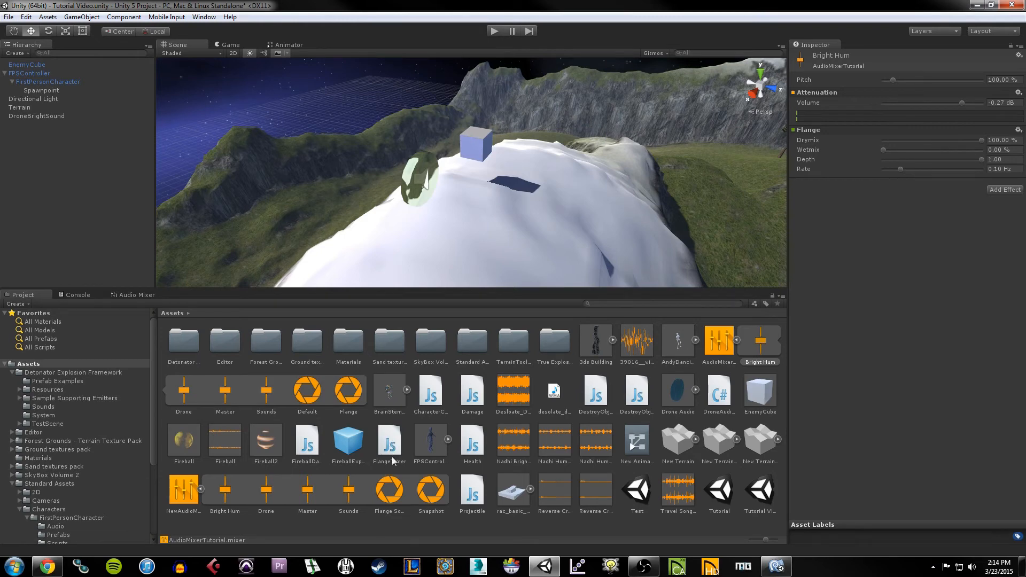
{"action": "left_click_drag", "start_coordinate": [391, 447], "coordinate": [40, 119]}
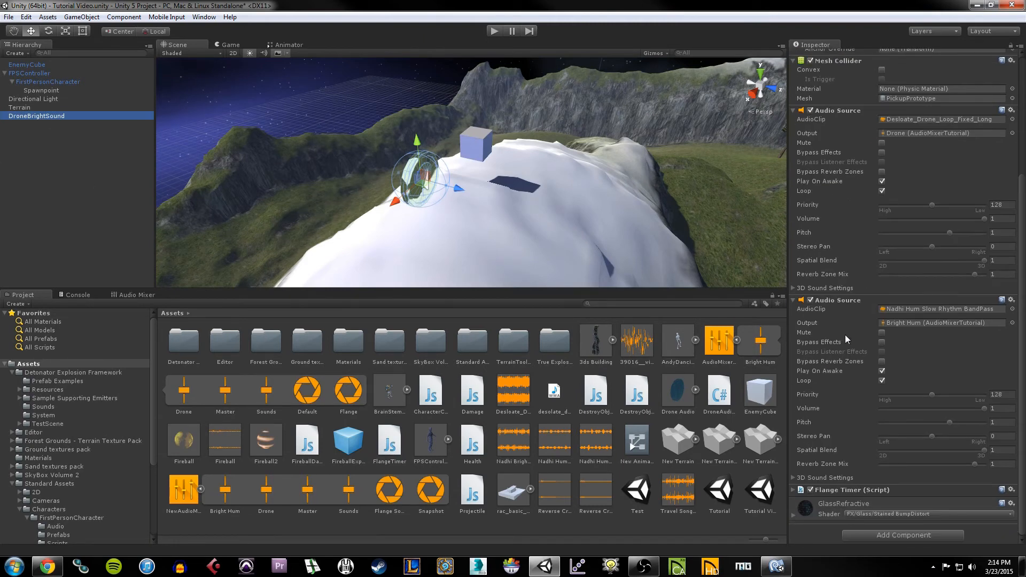
{"action": "scroll", "coordinate": [842, 400], "scroll_direction": "down", "scroll_amount": 5}
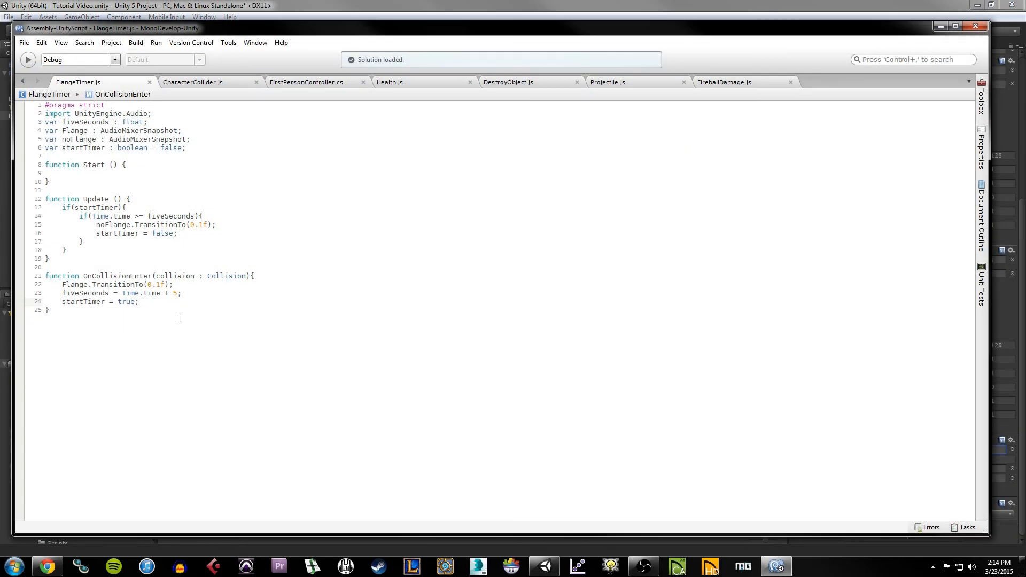
{"action": "key", "text": "Down"}
{"action": "left_click", "coordinate": [126, 549]}
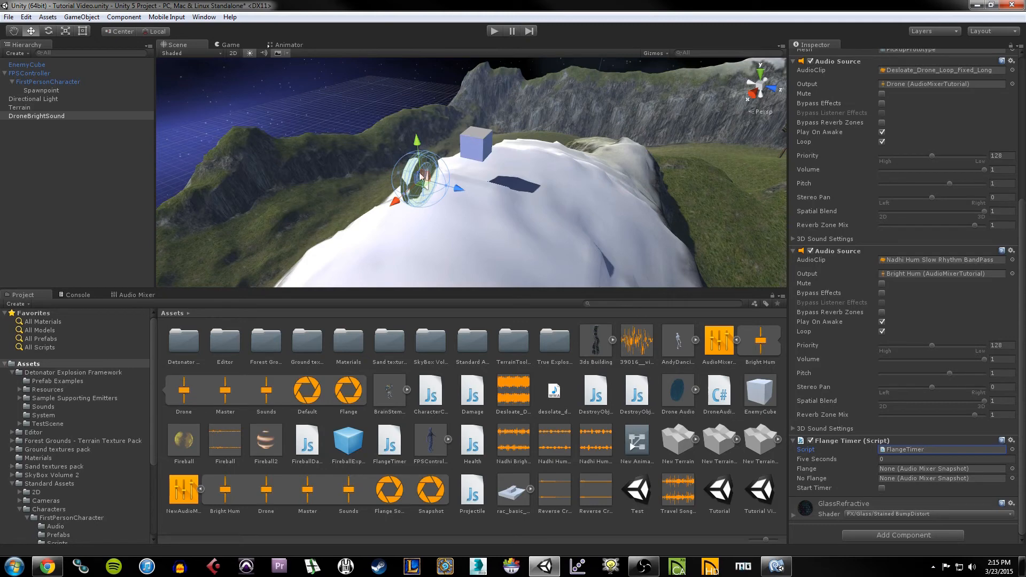
Step: Alternate between the Default and Flange snapshots in the audio mixer, finish on Default, and return to the project assets
{"action": "left_click", "coordinate": [135, 295]}
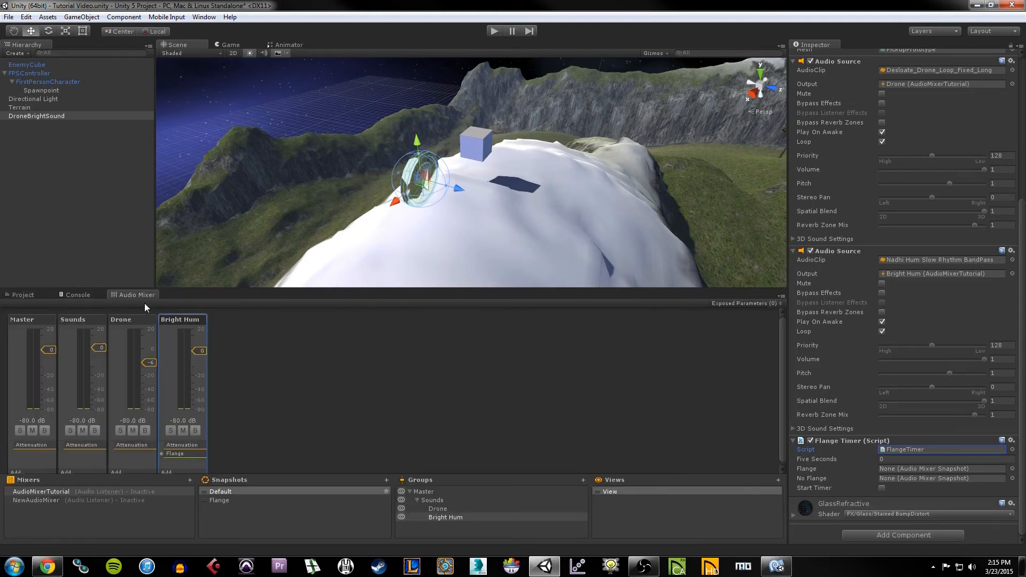
{"action": "left_click", "coordinate": [228, 494]}
{"action": "left_click", "coordinate": [224, 501]}
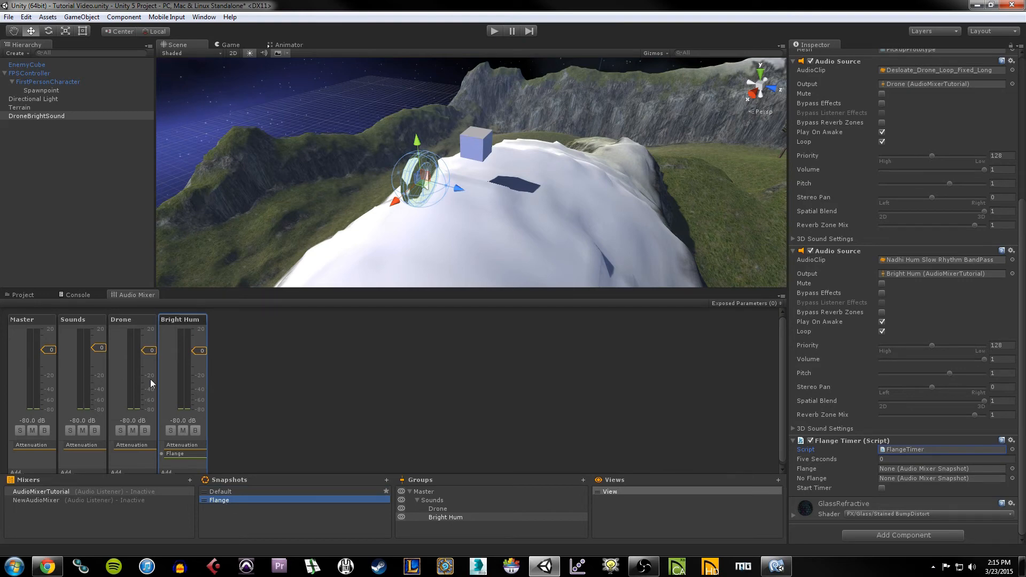
{"action": "left_click", "coordinate": [217, 492]}
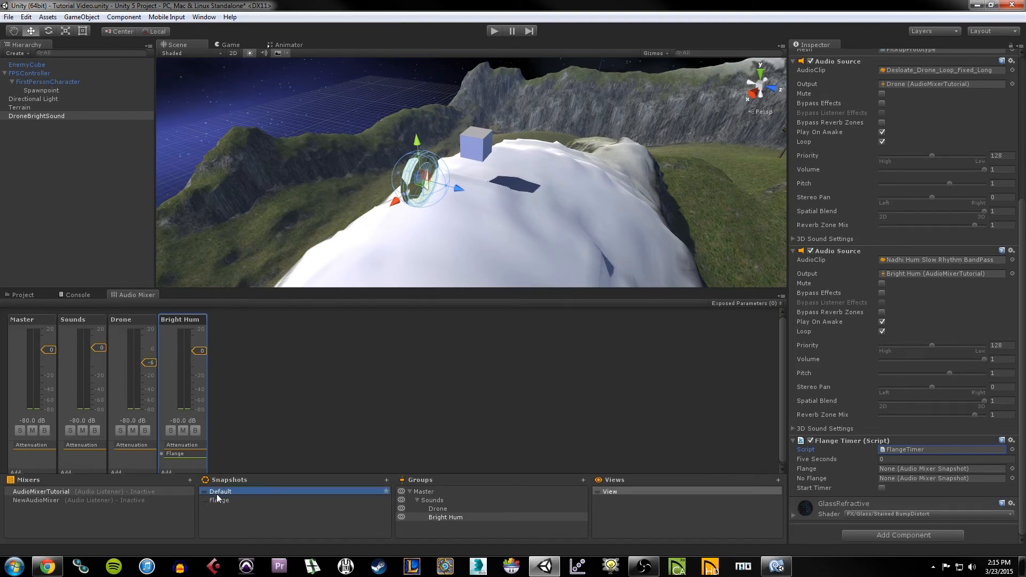
{"action": "left_click", "coordinate": [221, 501]}
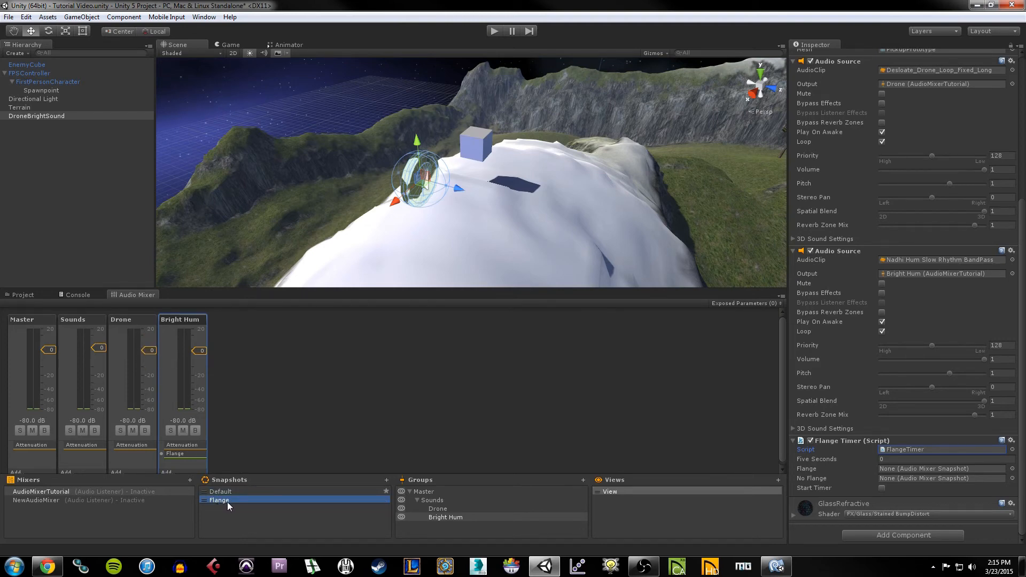
{"action": "left_click", "coordinate": [229, 494]}
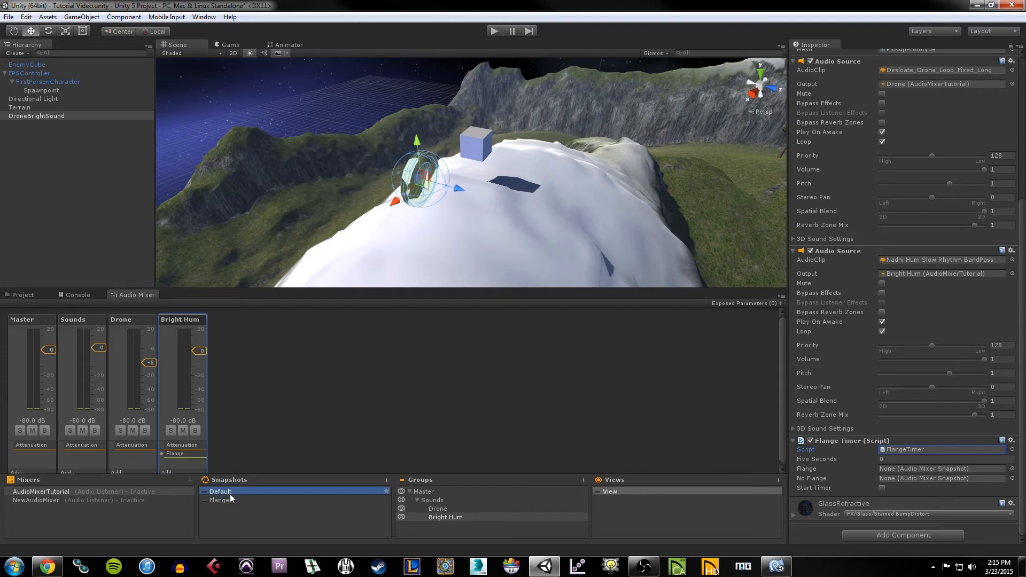
{"action": "left_click", "coordinate": [21, 296]}
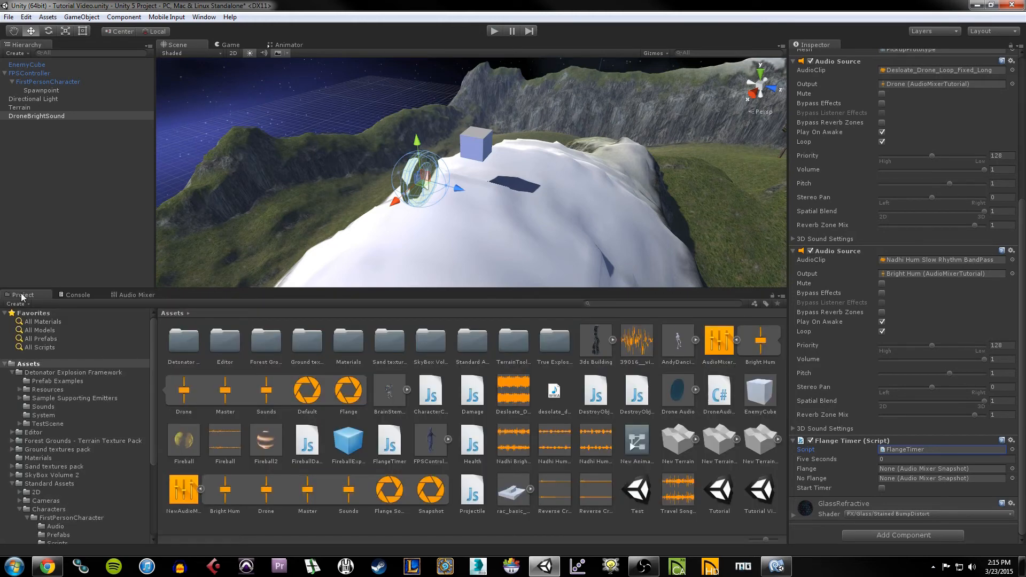
Step: Switch to MonoDevelop and examine FlangeTimer.js's UnityEngine.Audio import and its fiveSeconds, Flange and noFlange variable declarations
{"action": "left_click", "coordinate": [776, 566]}
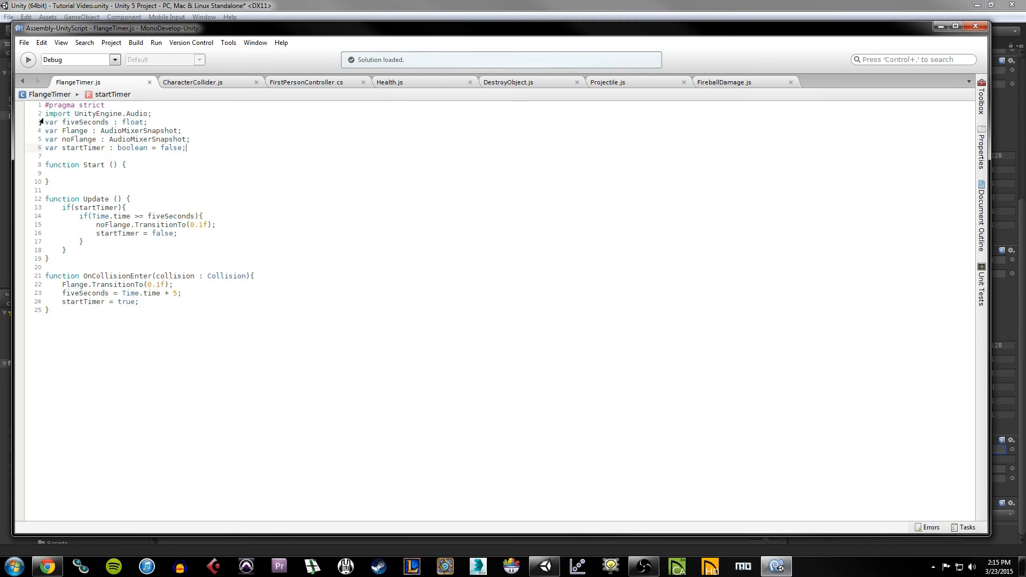
{"action": "left_click_drag", "start_coordinate": [44, 114], "coordinate": [76, 114]}
{"action": "left_click", "coordinate": [159, 116]}
{"action": "left_click_drag", "start_coordinate": [178, 131], "coordinate": [151, 121]}
{"action": "left_click", "coordinate": [102, 130]}
{"action": "left_click", "coordinate": [123, 122]}
{"action": "left_click", "coordinate": [155, 121]}
{"action": "left_click_drag", "start_coordinate": [44, 131], "coordinate": [179, 131]}
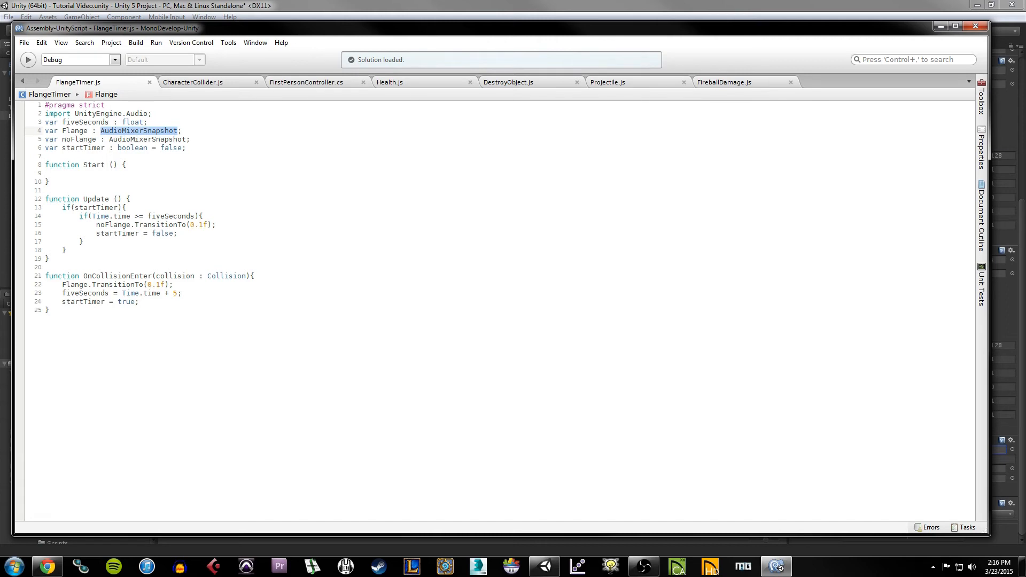
{"action": "left_click_drag", "start_coordinate": [152, 113], "coordinate": [75, 114]}
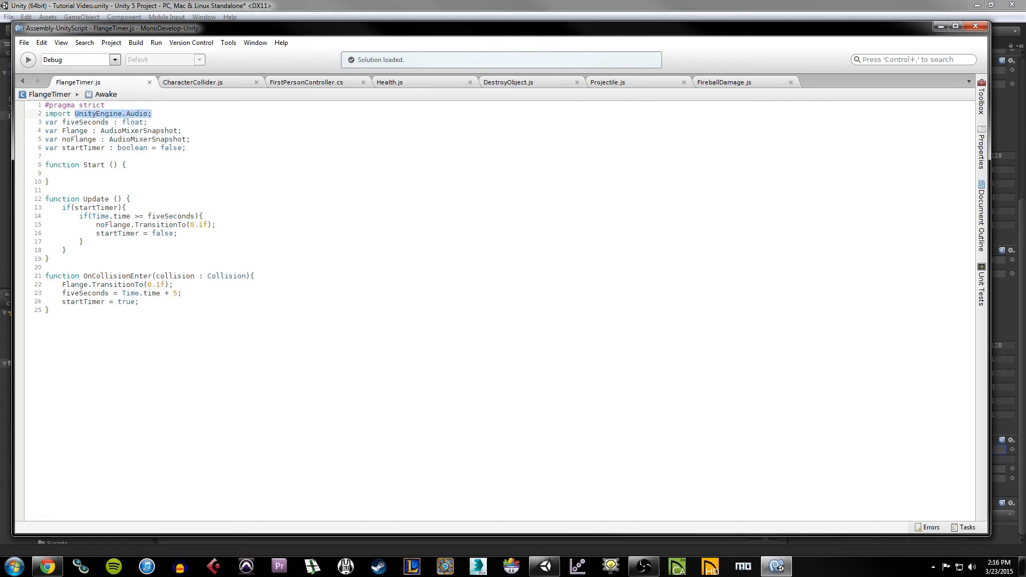
{"action": "left_click_drag", "start_coordinate": [181, 131], "coordinate": [102, 131]}
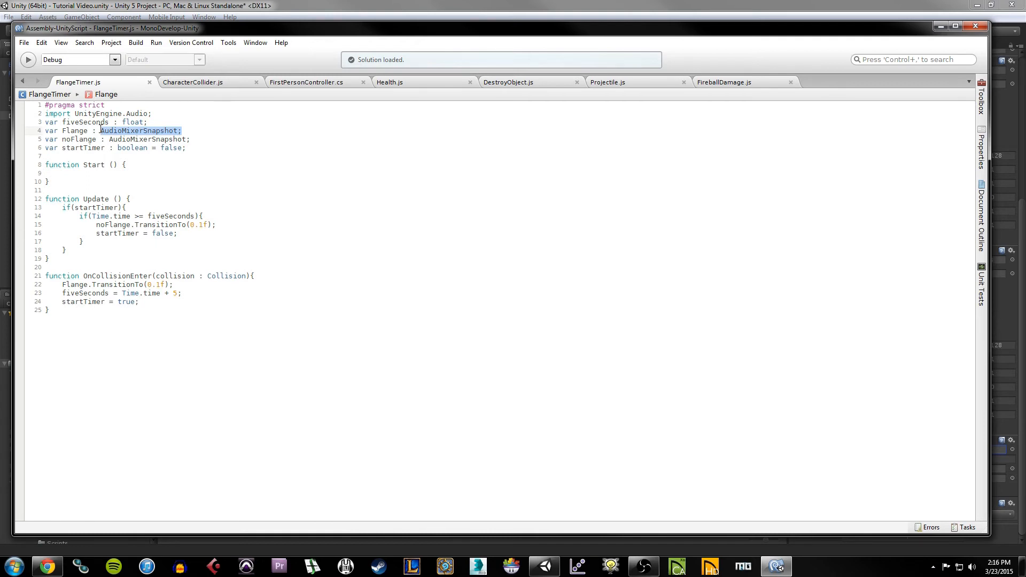
{"action": "left_click_drag", "start_coordinate": [44, 139], "coordinate": [195, 139]}
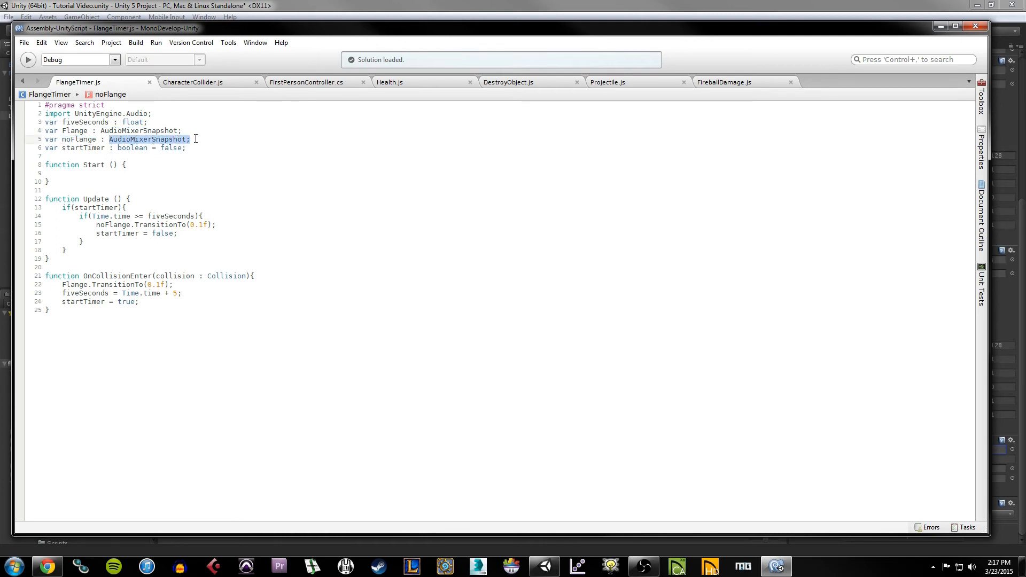
Step: Switch back to Unity and examine the Flange and No Flange snapshot slots of DroneBrightSound's Flange Timer component
{"action": "left_click", "coordinate": [238, 7]}
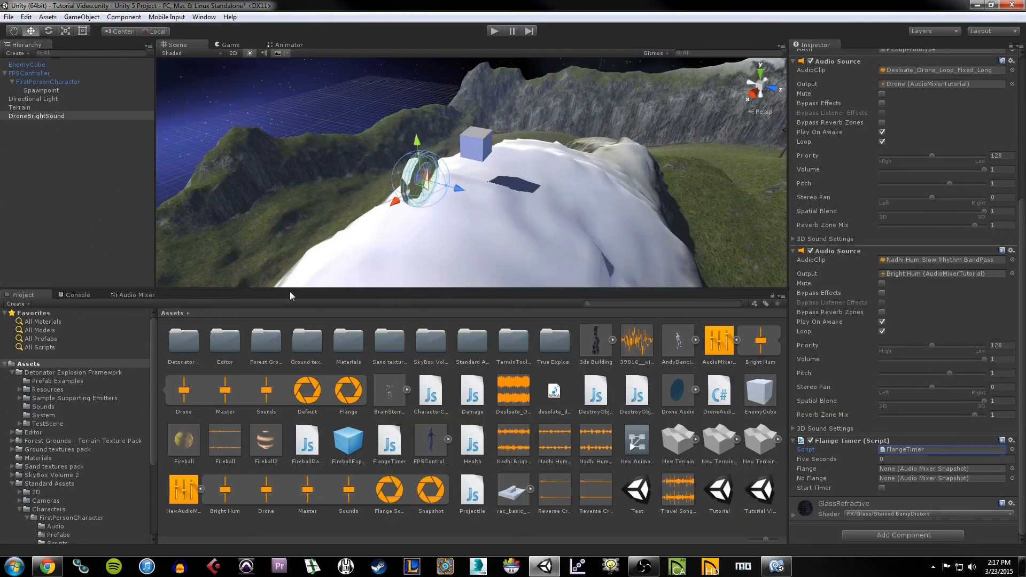
{"action": "left_click", "coordinate": [29, 116]}
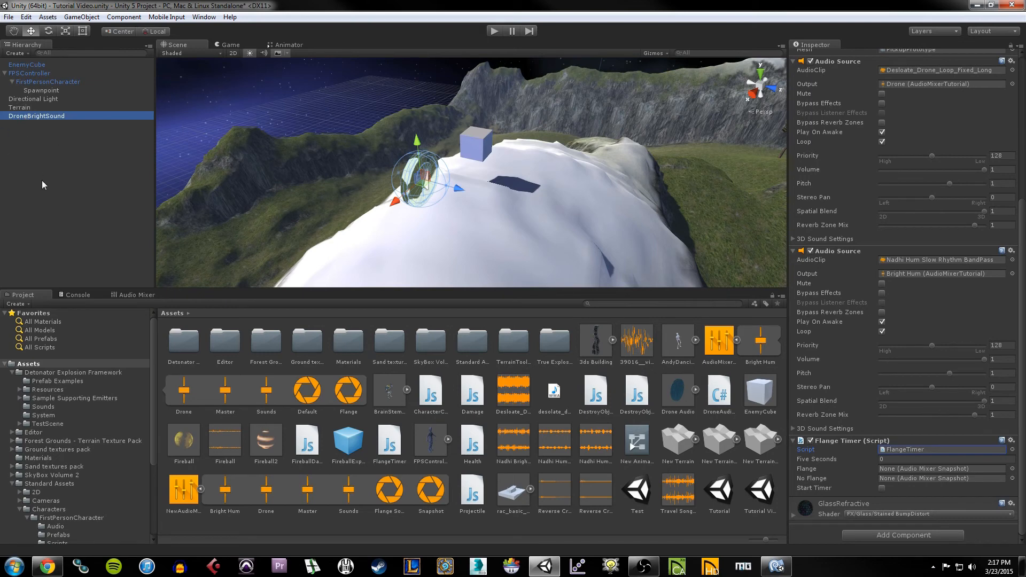
{"action": "left_click", "coordinate": [885, 469]}
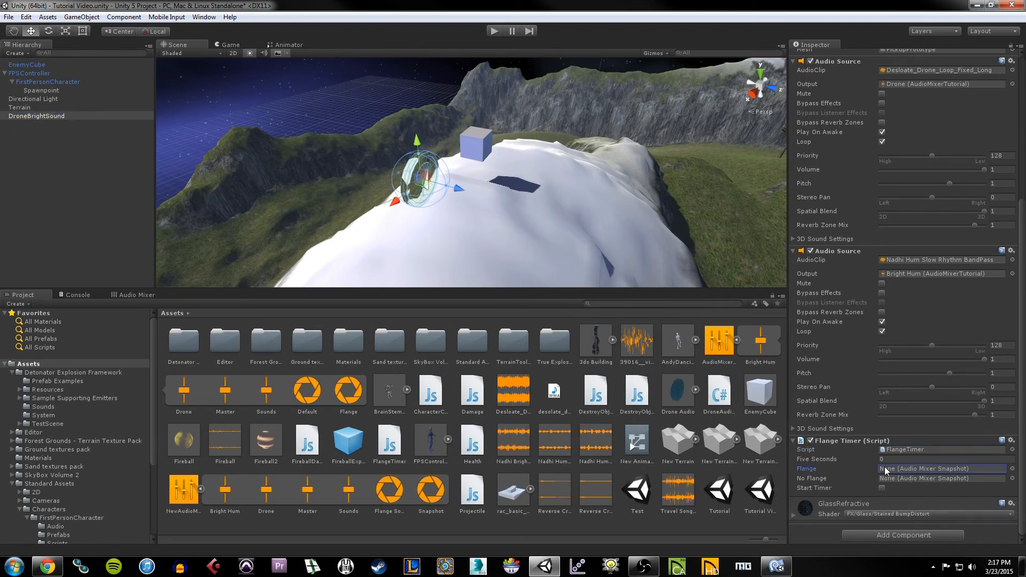
{"action": "left_click", "coordinate": [969, 479]}
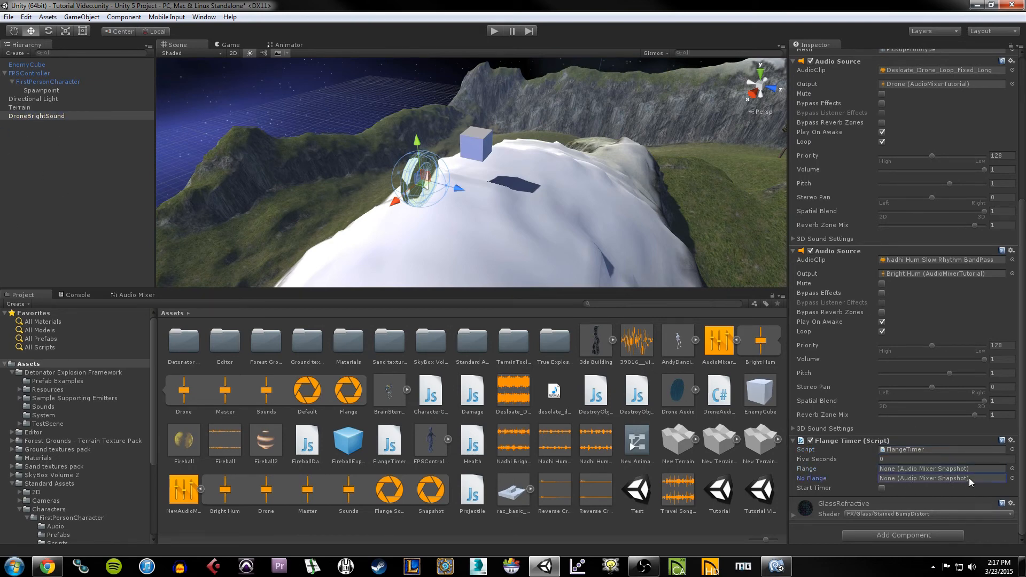
{"action": "left_click", "coordinate": [967, 467]}
{"action": "left_click", "coordinate": [966, 476]}
{"action": "left_click", "coordinate": [971, 469]}
{"action": "left_click", "coordinate": [970, 477]}
Step: Switch to MonoDevelop and examine the startTimer boolean declaration in FlangeTimer.js
{"action": "left_click", "coordinate": [776, 566]}
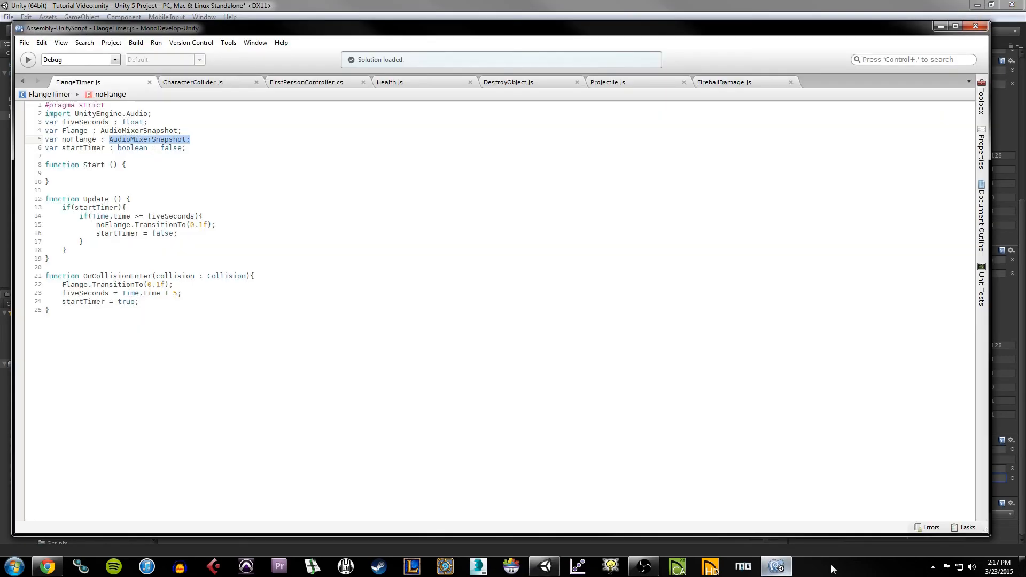
{"action": "left_click_drag", "start_coordinate": [209, 150], "coordinate": [41, 150]}
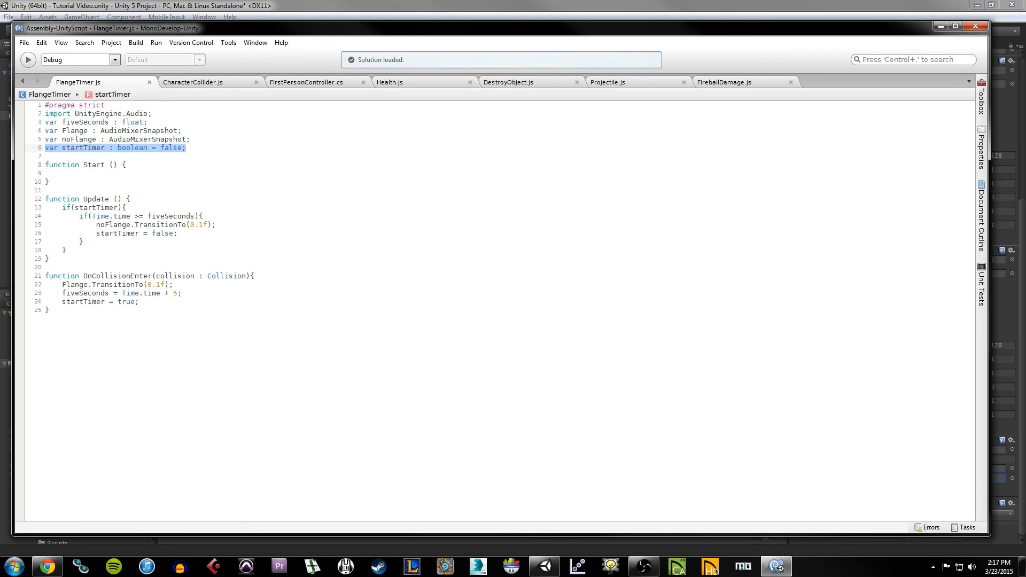
{"action": "left_click", "coordinate": [194, 148]}
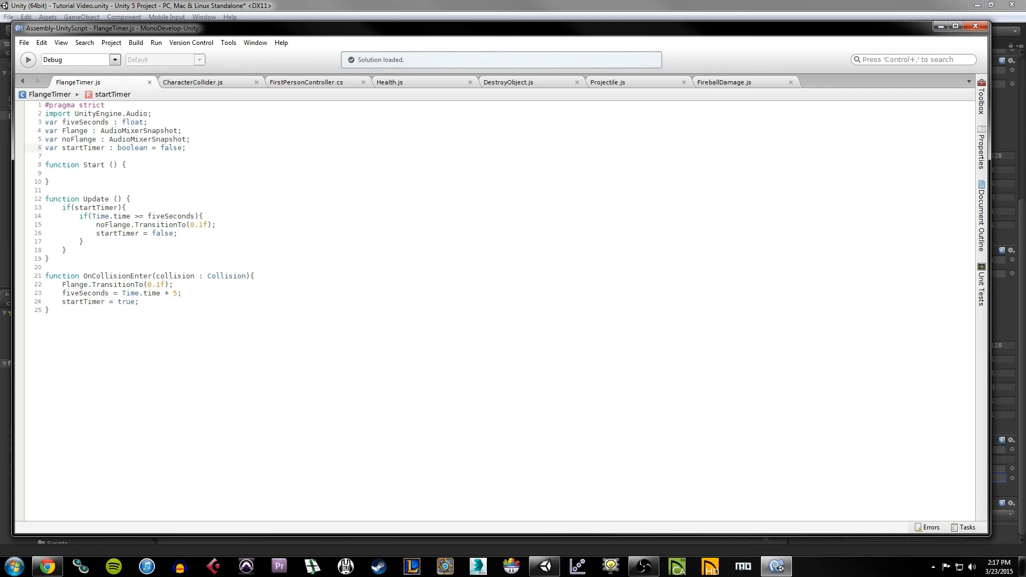
Step: Examine the OnCollisionEnter function in FlangeTimer.js, including its Flange.TransitionTo(0.1f) call
{"action": "left_click_drag", "start_coordinate": [87, 316], "coordinate": [43, 276]}
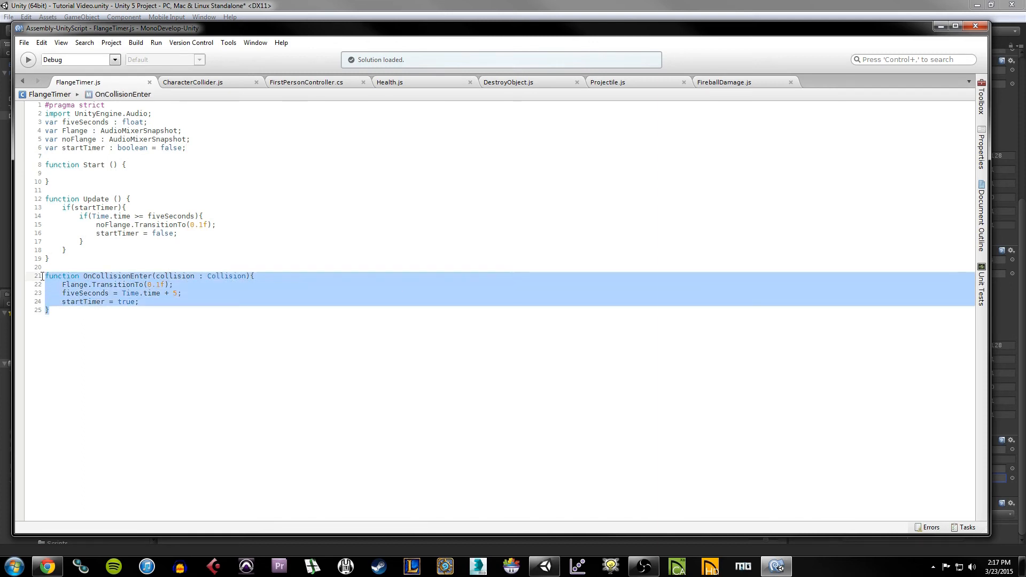
{"action": "left_click", "coordinate": [75, 272]}
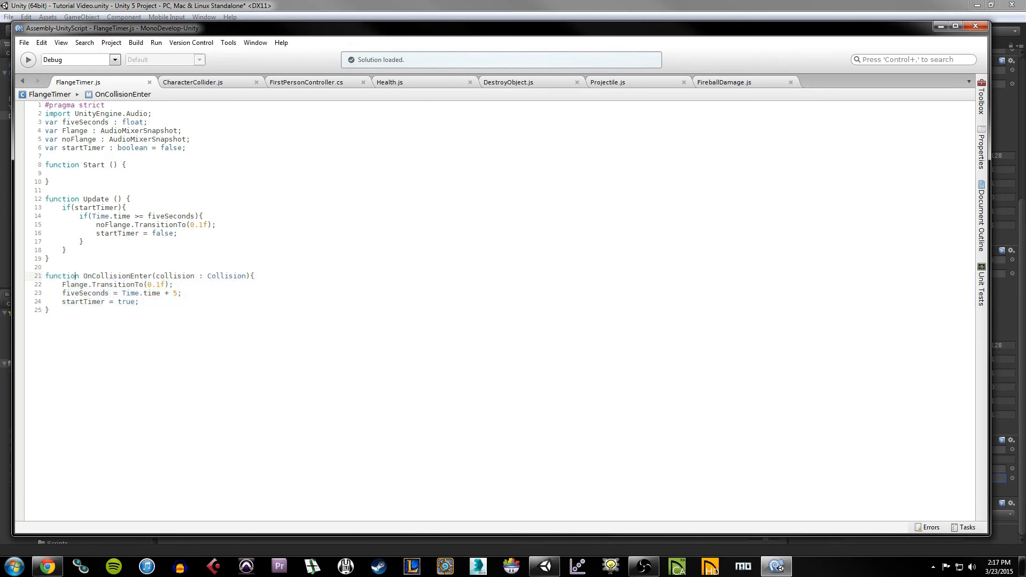
{"action": "left_click_drag", "start_coordinate": [46, 276], "coordinate": [257, 276]}
{"action": "left_click", "coordinate": [264, 312]}
{"action": "left_click", "coordinate": [46, 276]}
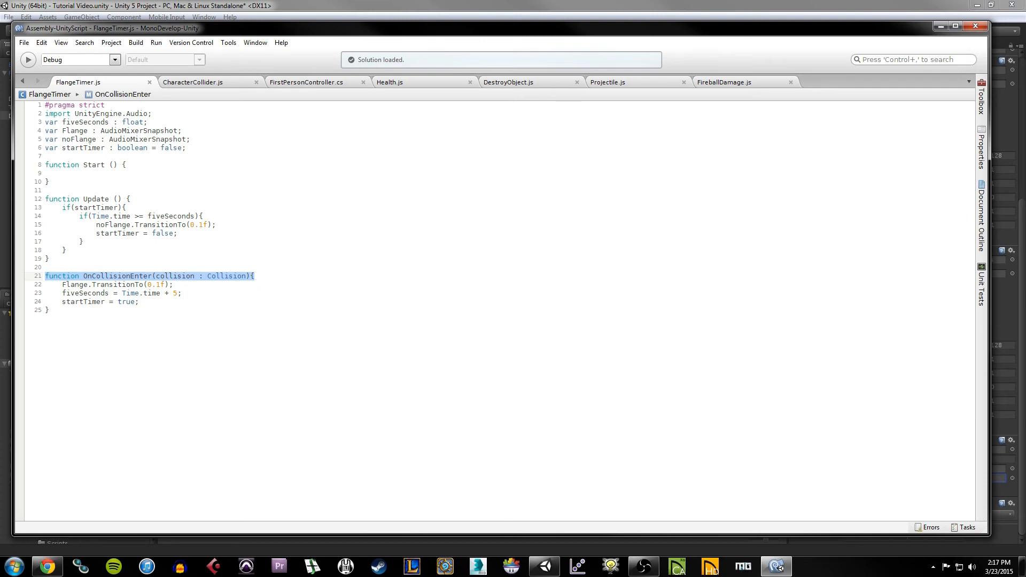
{"action": "left_click", "coordinate": [62, 285]}
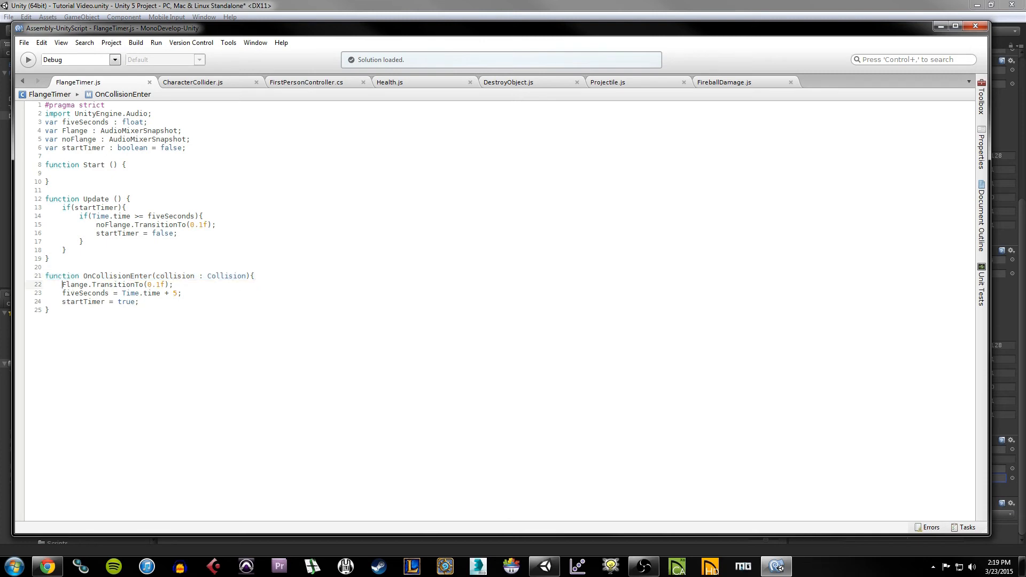
{"action": "left_click_drag", "start_coordinate": [61, 285], "coordinate": [178, 283]}
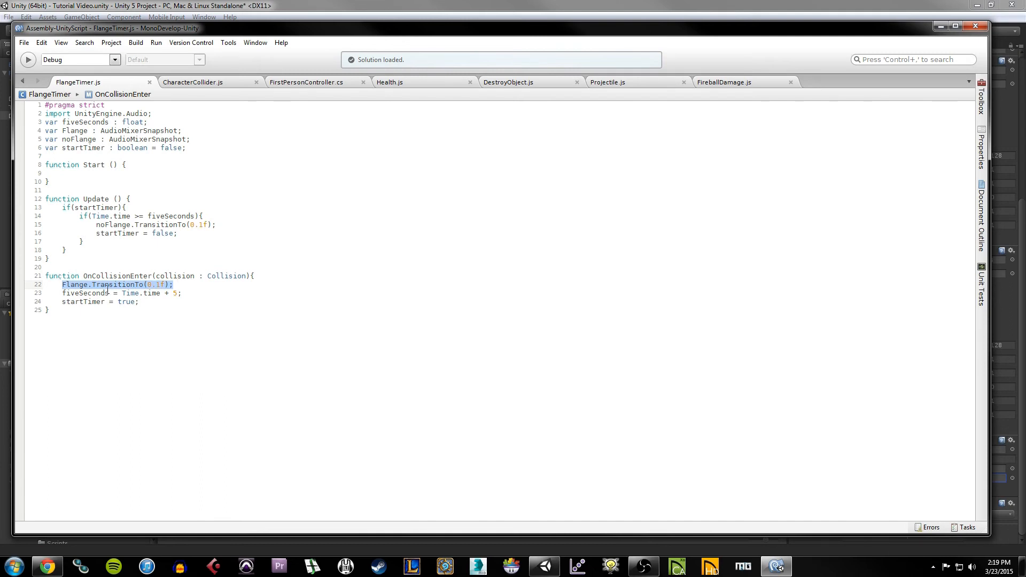
Step: Examine the 0.1f argument of Flange.TransitionTo in OnCollisionEnter and the Flange variable's declaration in FlangeTimer.js
{"action": "left_click_drag", "start_coordinate": [92, 284], "coordinate": [138, 285]}
{"action": "left_click", "coordinate": [166, 285]}
{"action": "left_click_drag", "start_coordinate": [166, 284], "coordinate": [148, 287]}
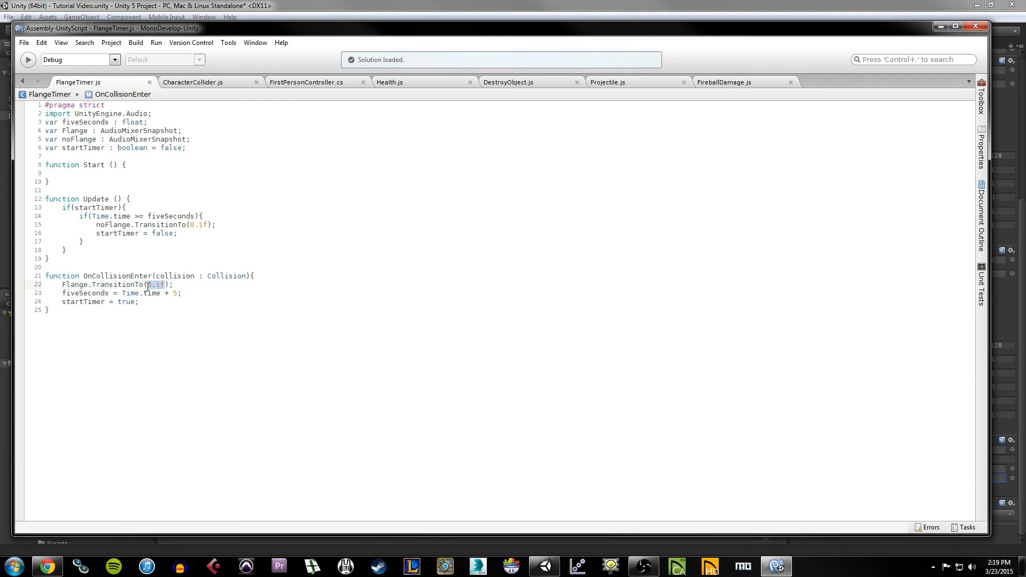
{"action": "left_click", "coordinate": [189, 285]}
{"action": "left_click_drag", "start_coordinate": [89, 131], "coordinate": [63, 133]}
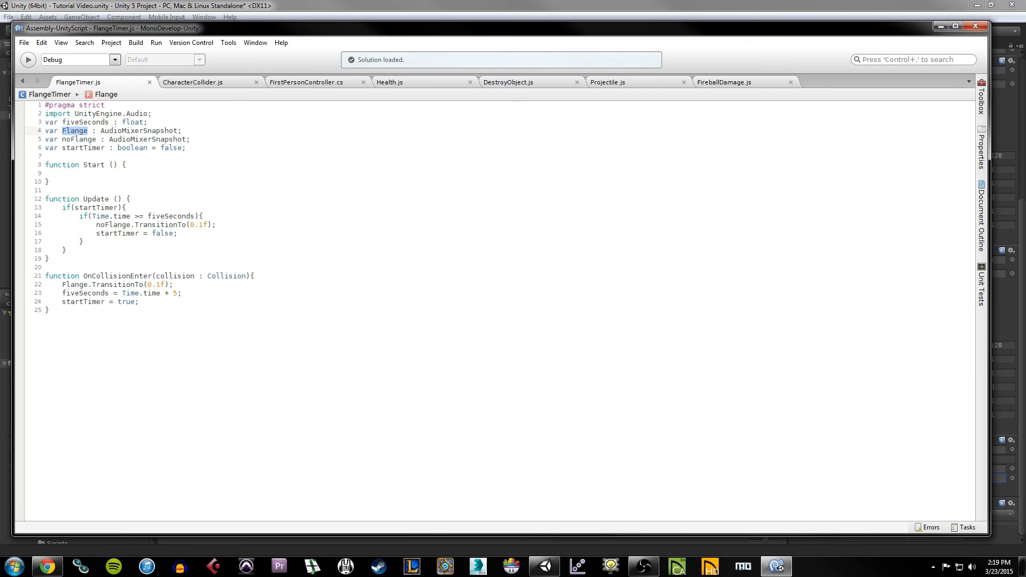
Step: Switch to Unity to check the Flange slot of DroneBrightSound's Flange Timer component, and return to MonoDevelop
{"action": "left_click", "coordinate": [178, 5]}
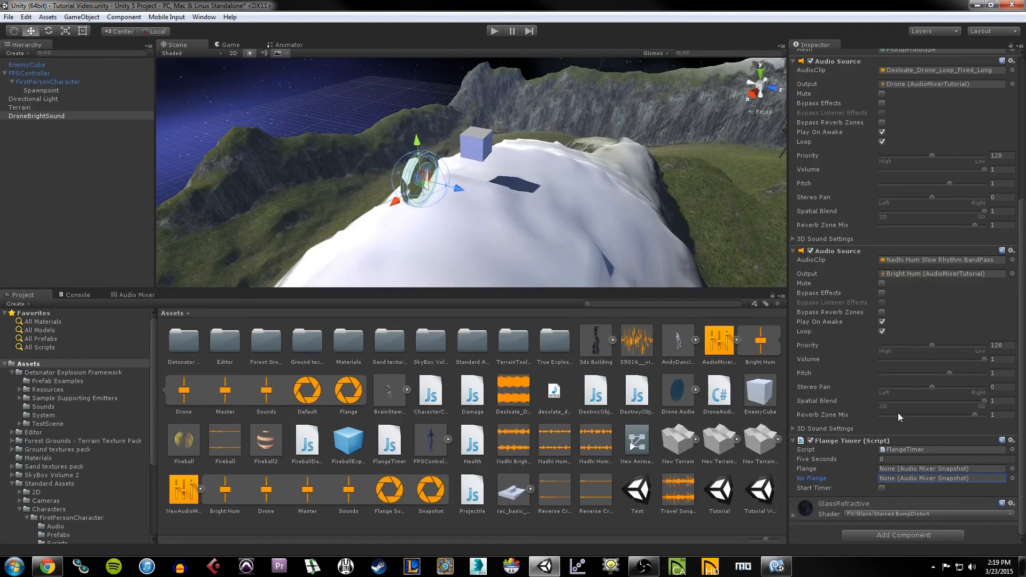
{"action": "left_click", "coordinate": [893, 469]}
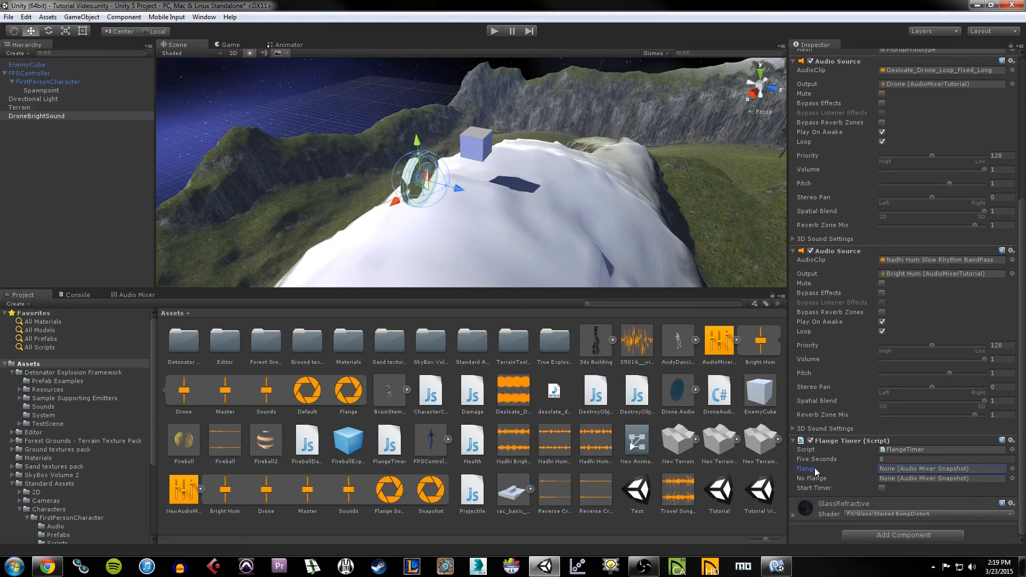
{"action": "key", "text": "alt+Tab"}
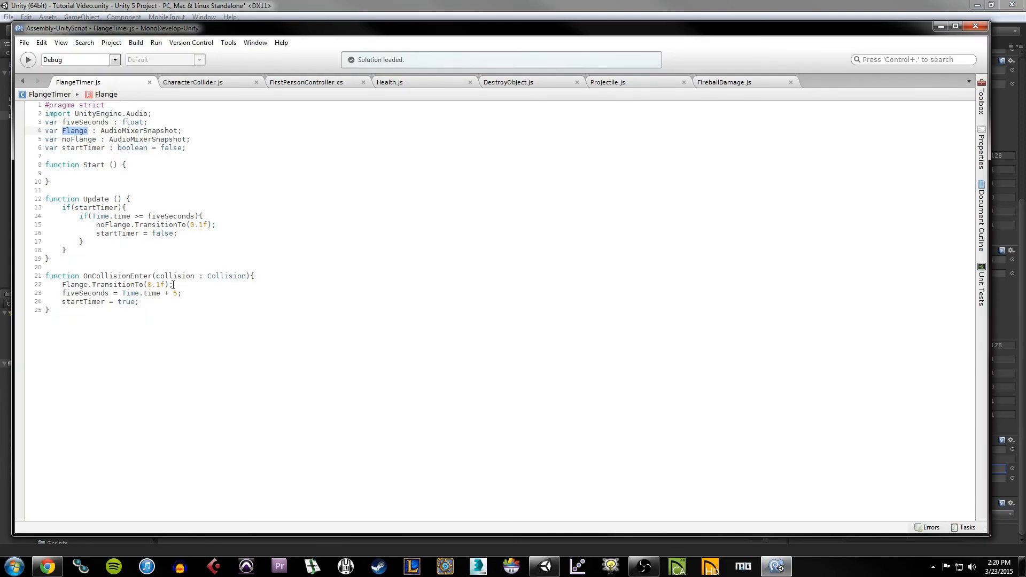
Step: Examine the TransitionTo(0.1f) call and its transition-time argument on line 22 of FlangeTimer.js
{"action": "left_click_drag", "start_coordinate": [173, 284], "coordinate": [92, 284]}
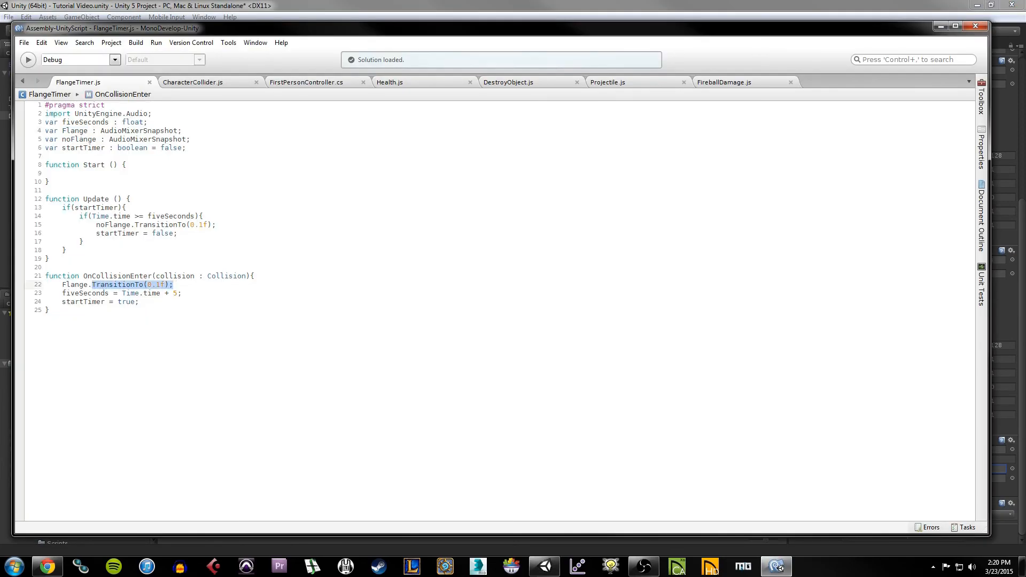
{"action": "left_click", "coordinate": [166, 284]}
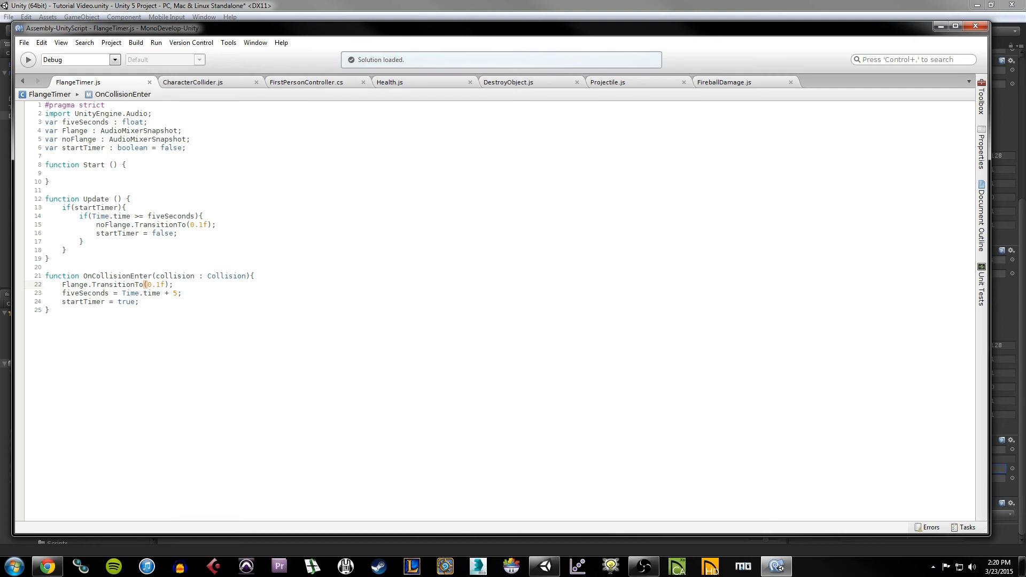
{"action": "left_click_drag", "start_coordinate": [166, 284], "coordinate": [148, 285]}
{"action": "left_click", "coordinate": [149, 285]}
{"action": "left_click_drag", "start_coordinate": [166, 284], "coordinate": [149, 285]}
{"action": "left_click", "coordinate": [166, 284]}
Step: Examine the fiveSeconds = Time.time + 5 assignment in OnCollisionEnter, including its Time.time term
{"action": "left_click_drag", "start_coordinate": [174, 284], "coordinate": [193, 295]}
{"action": "left_click", "coordinate": [144, 292]}
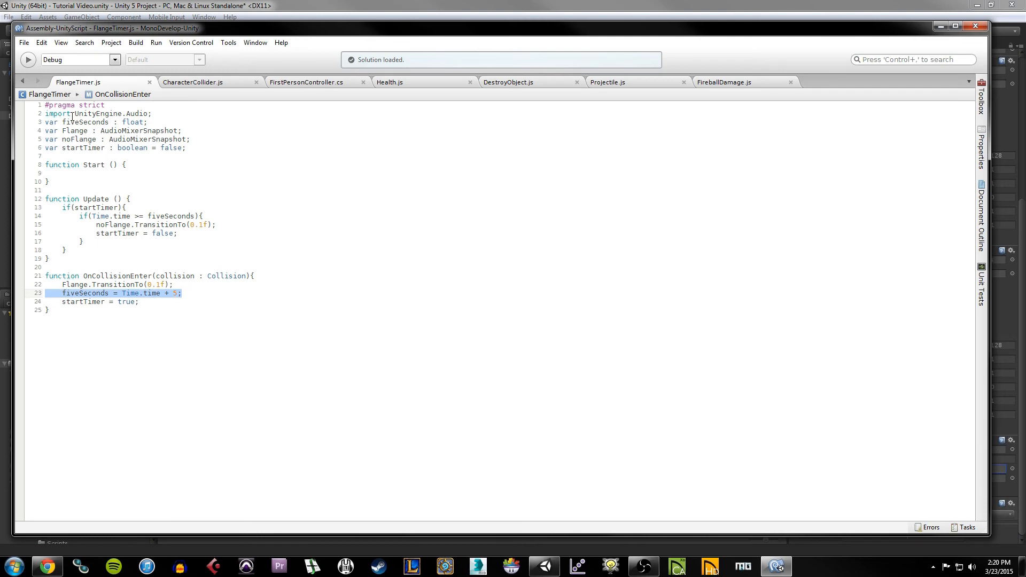
{"action": "left_click", "coordinate": [157, 294]}
{"action": "left_click_drag", "start_coordinate": [65, 294], "coordinate": [195, 297]}
{"action": "left_click", "coordinate": [190, 294]}
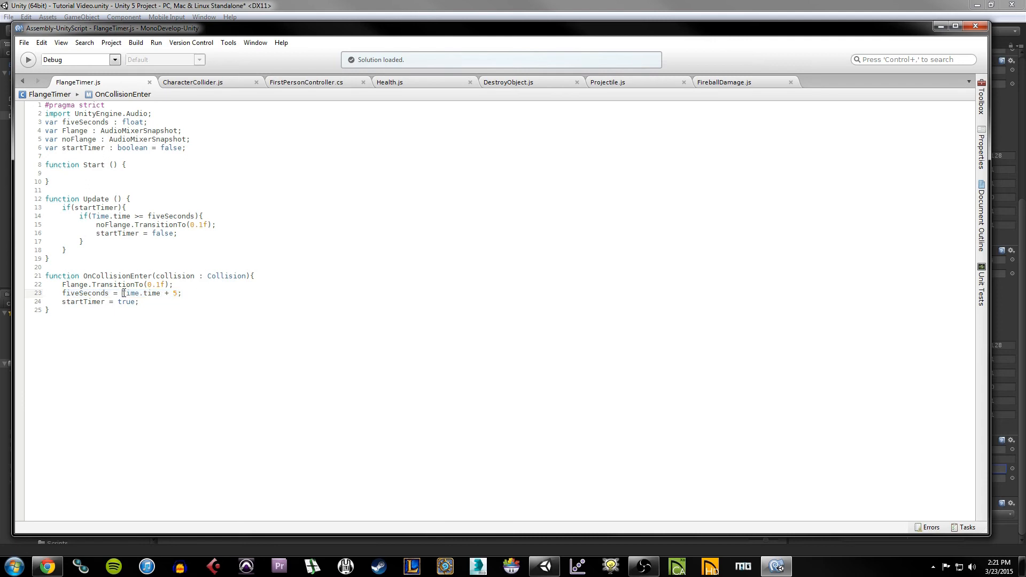
{"action": "mouse_move", "coordinate": [124, 293]}
{"action": "left_mouse_down"}
{"action": "mouse_move", "coordinate": [159, 293]}
{"action": "mouse_move", "coordinate": [124, 293]}
{"action": "mouse_move", "coordinate": [139, 293]}
{"action": "left_mouse_up"}
{"action": "left_click", "coordinate": [126, 292]}
{"action": "left_click_drag", "start_coordinate": [144, 293], "coordinate": [159, 293]}
Step: Compare the startTimer = true line in OnCollisionEnter with the startTimer boolean declaration
{"action": "left_click", "coordinate": [54, 301]}
{"action": "left_click_drag", "start_coordinate": [61, 302], "coordinate": [144, 305]}
{"action": "left_click_drag", "start_coordinate": [188, 148], "coordinate": [27, 148]}
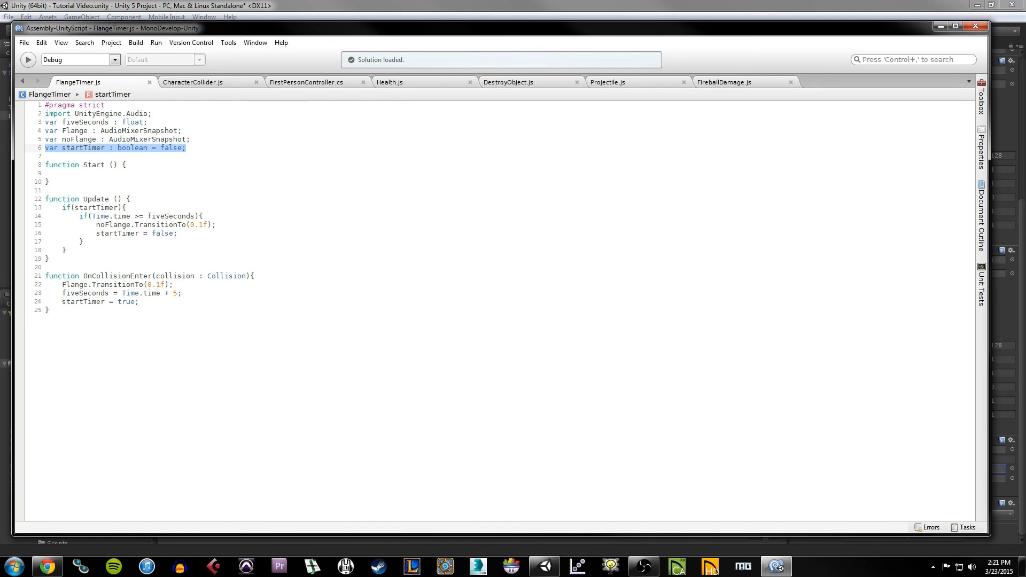
{"action": "left_click_drag", "start_coordinate": [142, 302], "coordinate": [33, 304]}
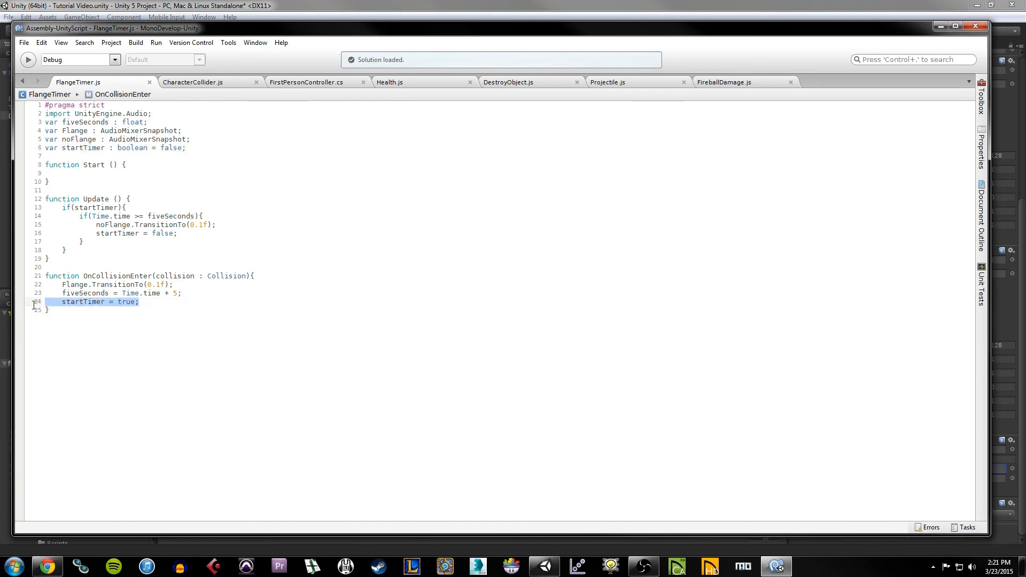
{"action": "left_click", "coordinate": [148, 304]}
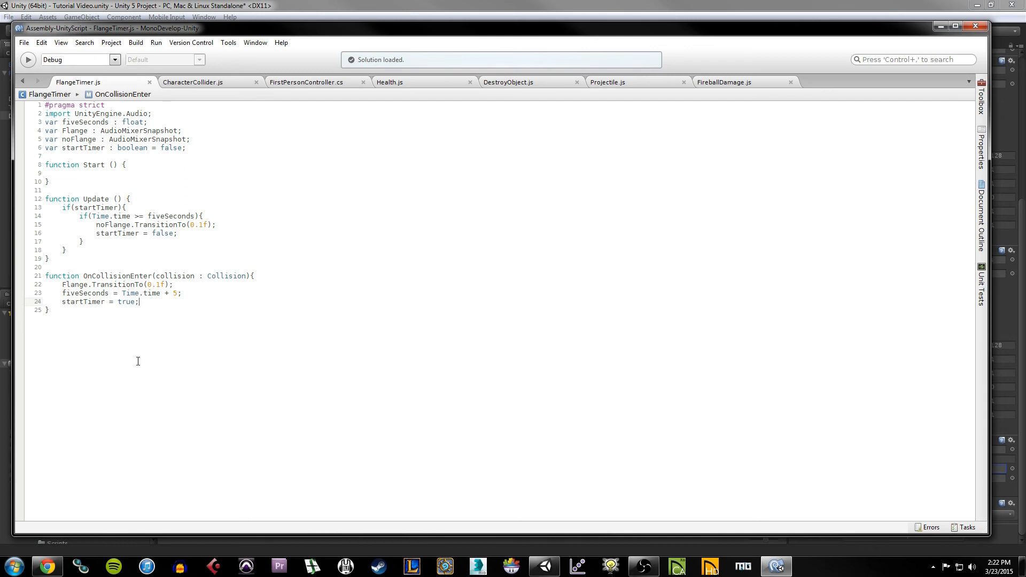
Step: Examine the Update function's if(startTimer) condition together with the startTimer = true line in OnCollisionEnter
{"action": "left_click", "coordinate": [35, 201]}
{"action": "left_click_drag", "start_coordinate": [47, 199], "coordinate": [137, 199]}
{"action": "left_click", "coordinate": [136, 199]}
{"action": "left_click_drag", "start_coordinate": [62, 207], "coordinate": [127, 207]}
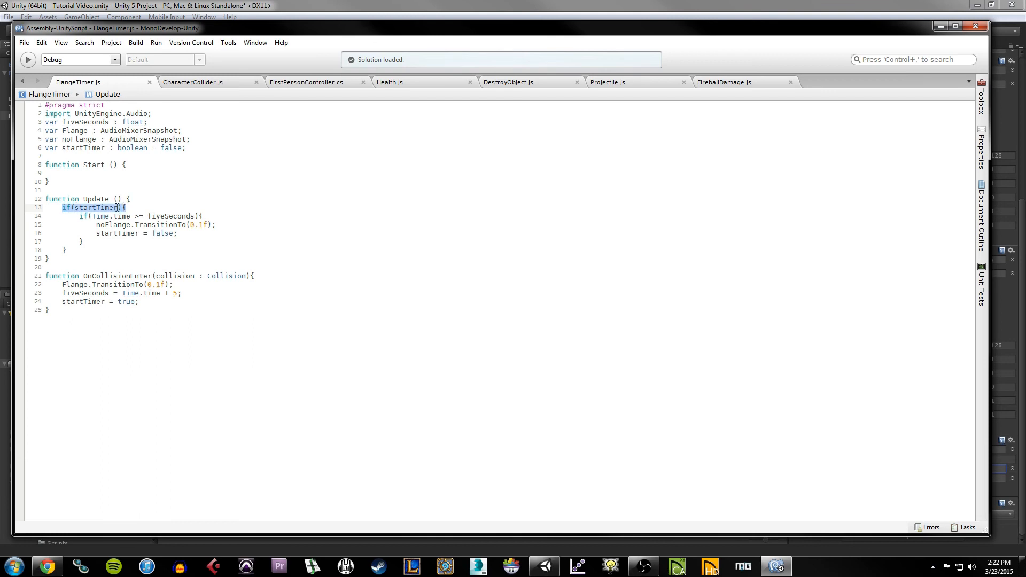
{"action": "left_click", "coordinate": [118, 207]}
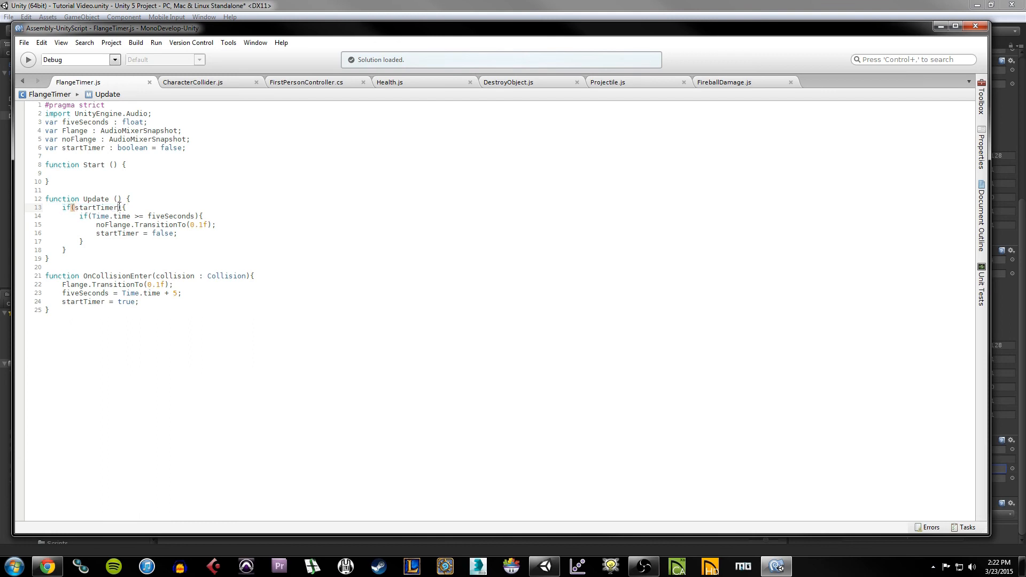
{"action": "mouse_move", "coordinate": [118, 208]}
{"action": "left_mouse_down"}
{"action": "mouse_move", "coordinate": [72, 208]}
{"action": "mouse_move", "coordinate": [123, 207]}
{"action": "left_mouse_up"}
{"action": "left_click", "coordinate": [153, 301]}
{"action": "left_click_drag", "start_coordinate": [140, 302], "coordinate": [40, 299]}
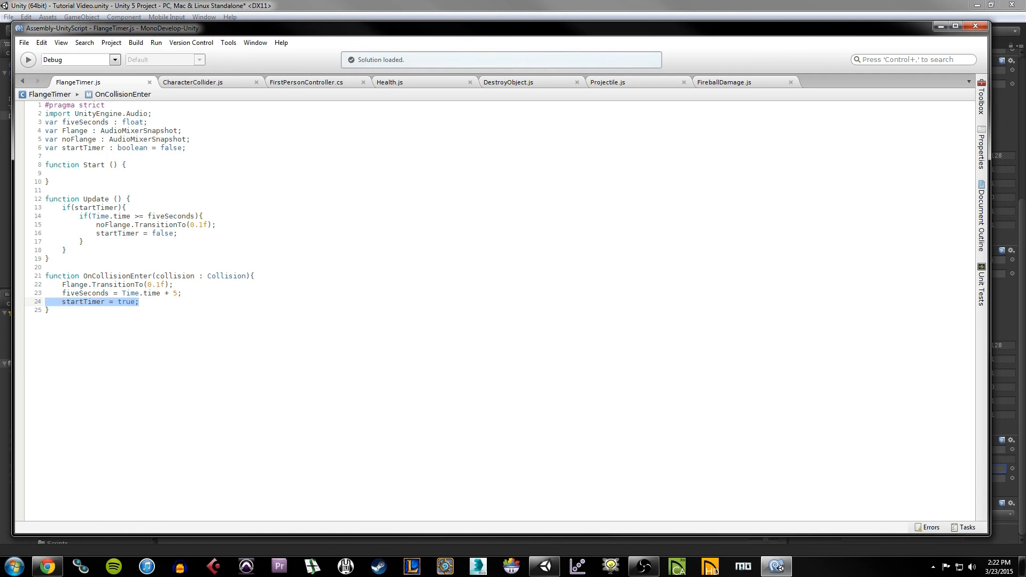
{"action": "left_click", "coordinate": [120, 208]}
{"action": "key", "text": "End"}
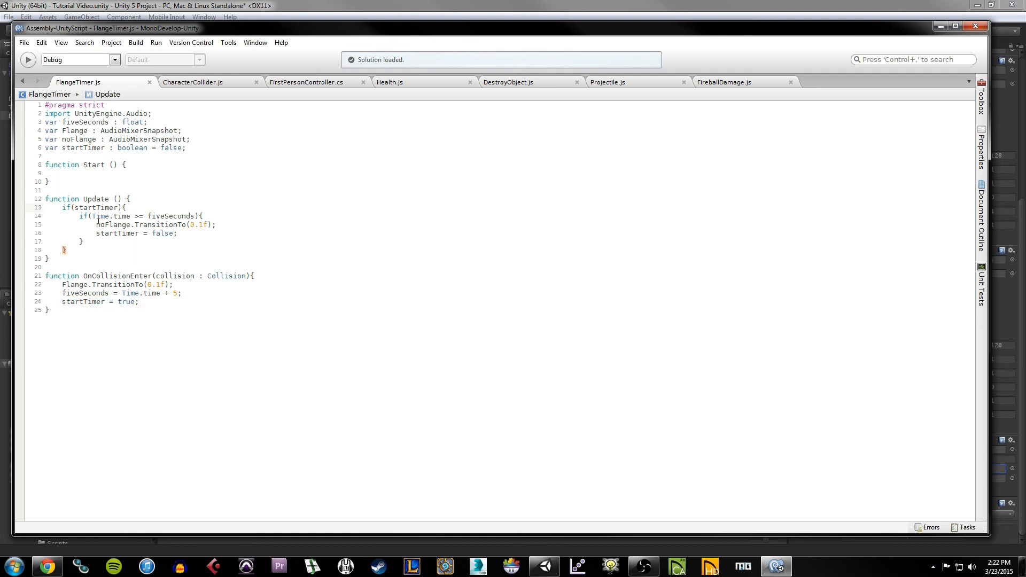
Step: Examine Update's Time.time >= fiveSeconds check against the fiveSeconds assignment, and the startTimer = false line inside it
{"action": "left_click", "coordinate": [80, 217]}
{"action": "left_click_drag", "start_coordinate": [149, 216], "coordinate": [194, 216]}
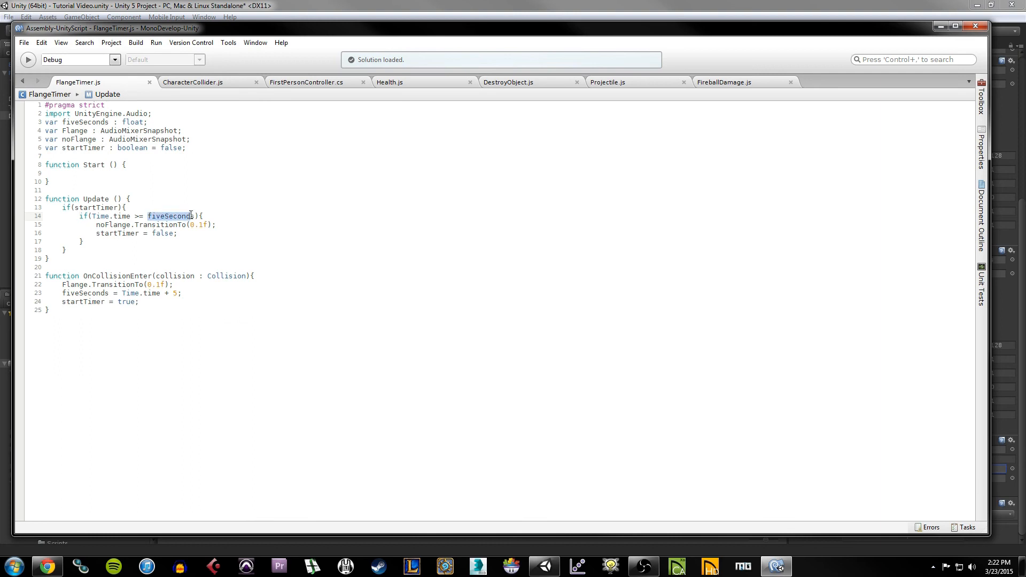
{"action": "left_click_drag", "start_coordinate": [194, 293], "coordinate": [60, 293]}
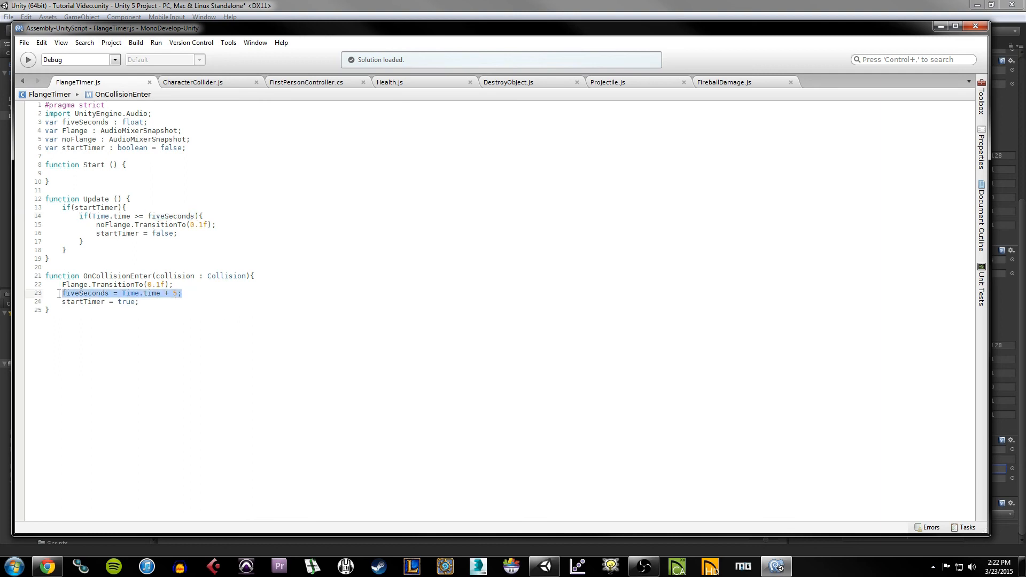
{"action": "left_click", "coordinate": [159, 293]}
{"action": "left_click", "coordinate": [181, 292]}
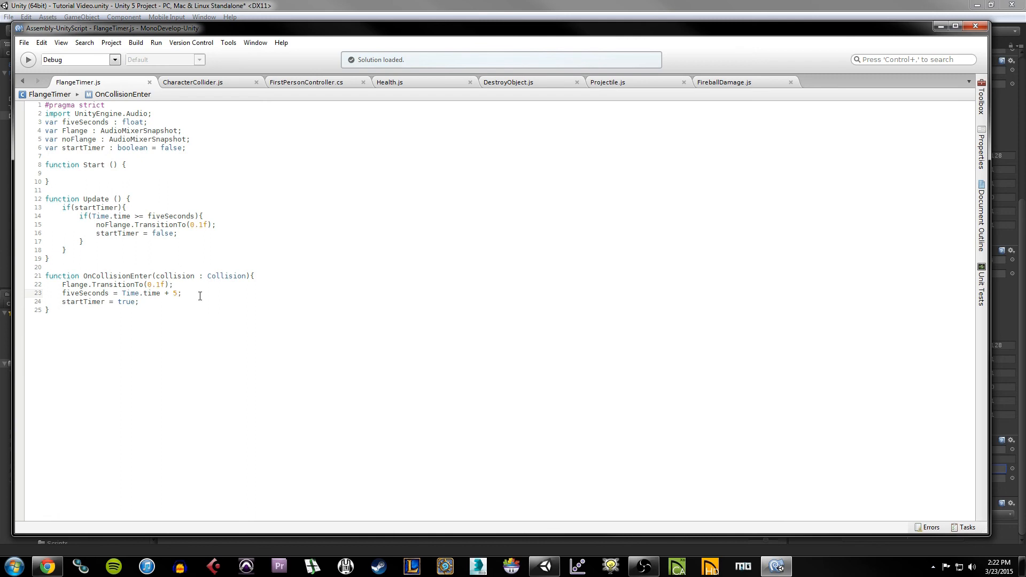
{"action": "left_click", "coordinate": [205, 215]}
{"action": "left_click_drag", "start_coordinate": [96, 225], "coordinate": [34, 231]}
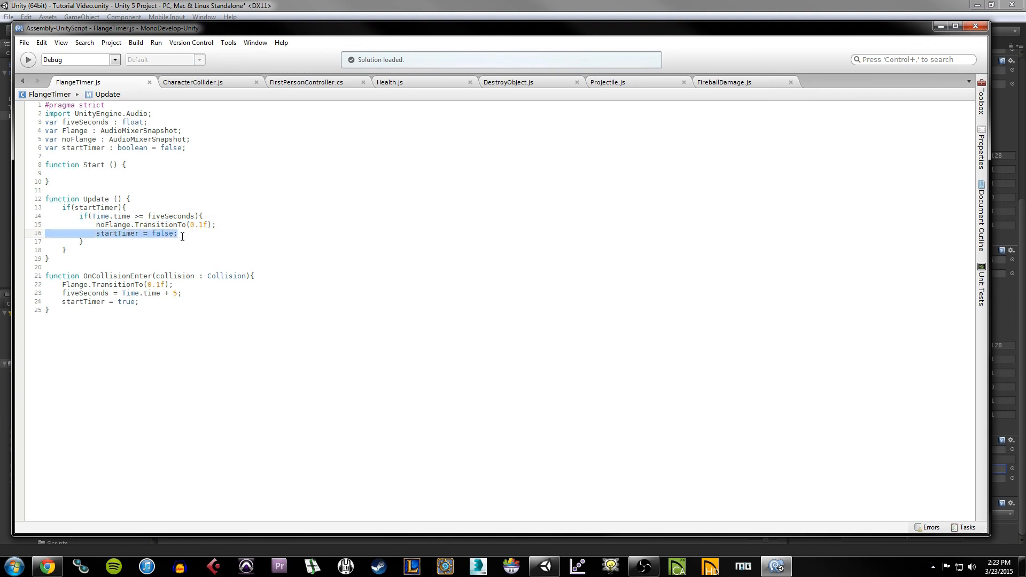
{"action": "left_click", "coordinate": [190, 233]}
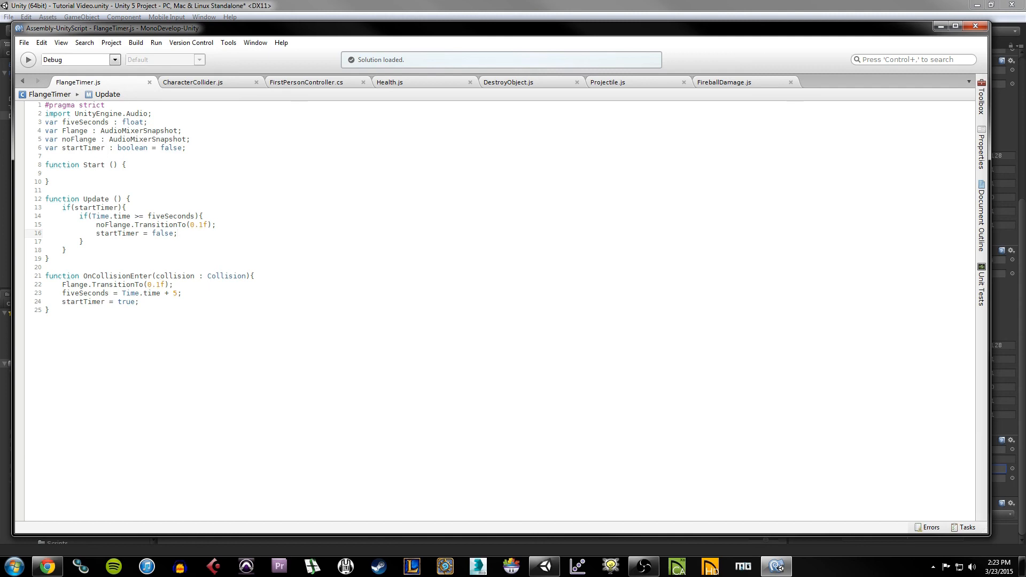
Step: Review the Update conditions and the complete FlangeTimer.js code from the import line through OnCollisionEnter
{"action": "left_click", "coordinate": [92, 216]}
{"action": "left_click_drag", "start_coordinate": [204, 216], "coordinate": [45, 199]}
{"action": "left_click", "coordinate": [199, 216]}
{"action": "left_click_drag", "start_coordinate": [203, 216], "coordinate": [45, 200]}
{"action": "left_click", "coordinate": [46, 199]}
{"action": "left_click_drag", "start_coordinate": [45, 113], "coordinate": [188, 327]}
{"action": "left_click", "coordinate": [188, 327]}
{"action": "left_click", "coordinate": [24, 43]}
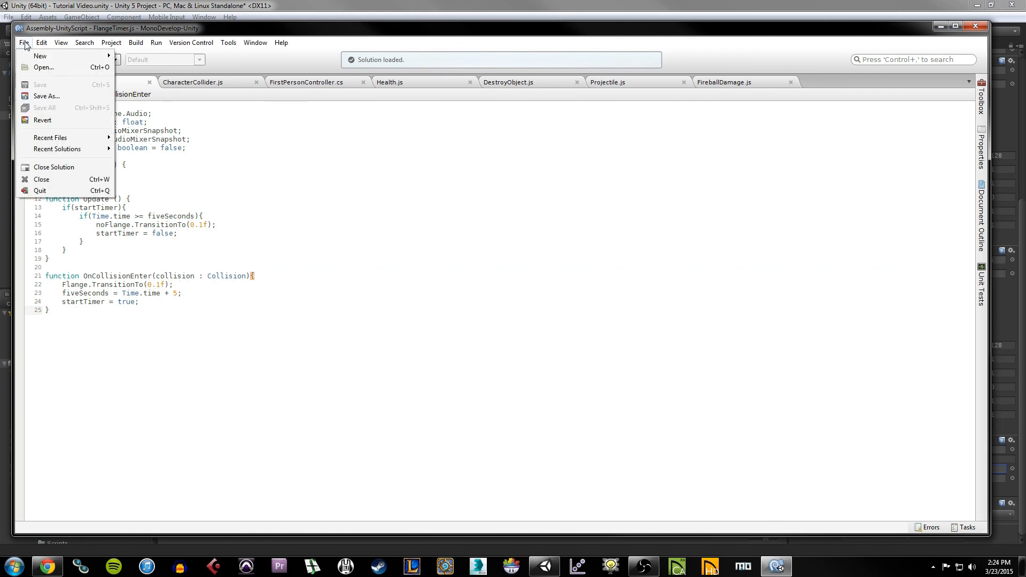
{"action": "left_click", "coordinate": [263, 224]}
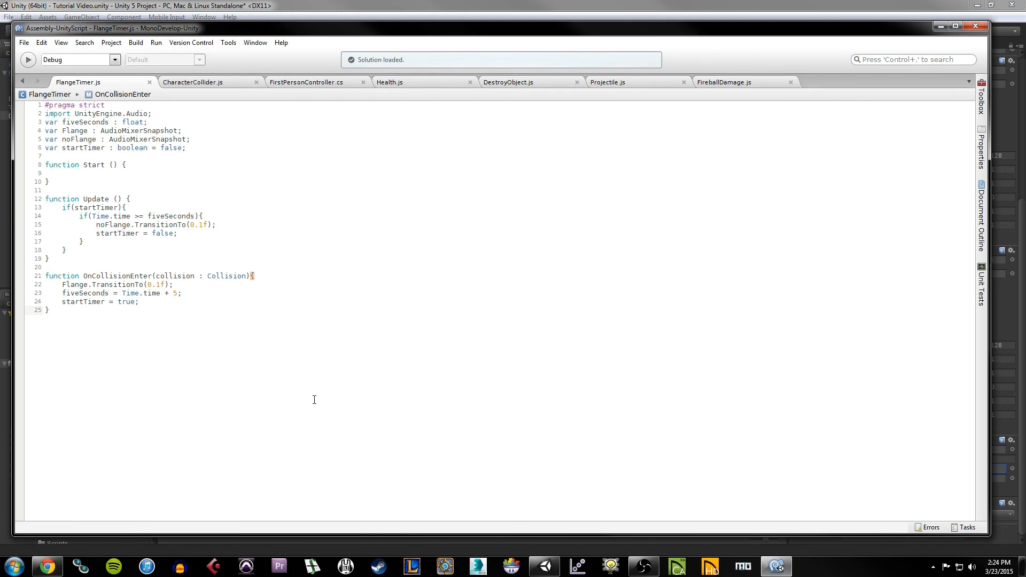
Step: Switch to Unity and assign the Flange snapshot to the Flange slot of DroneBrightSound's Flange Timer component
{"action": "left_click", "coordinate": [545, 565]}
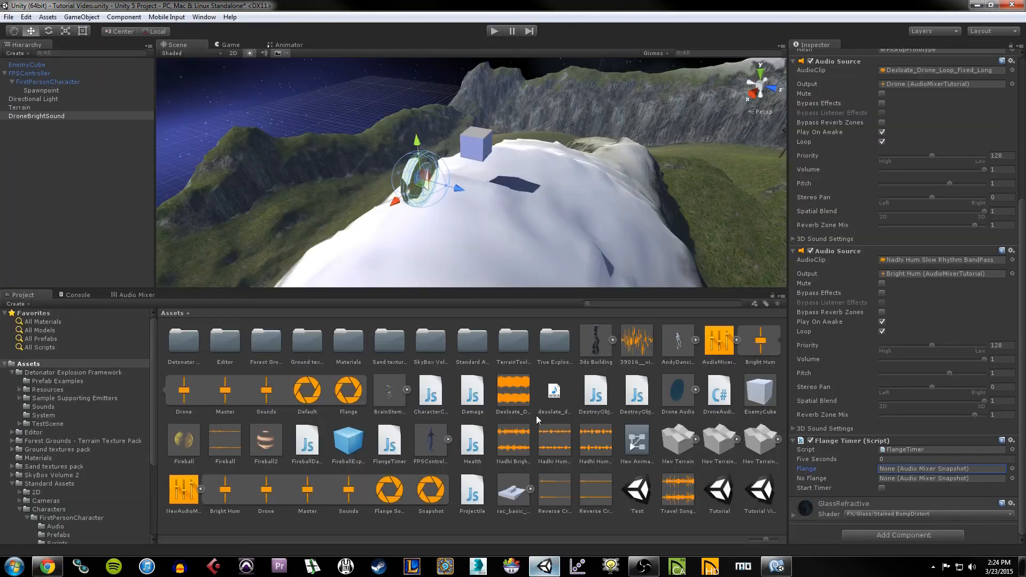
{"action": "mouse_move", "coordinate": [393, 447]}
{"action": "left_mouse_down"}
{"action": "mouse_move", "coordinate": [379, 446]}
{"action": "mouse_move", "coordinate": [44, 124]}
{"action": "mouse_move", "coordinate": [395, 442]}
{"action": "left_mouse_up"}
{"action": "scroll", "coordinate": [875, 440], "scroll_direction": "up", "scroll_amount": 2}
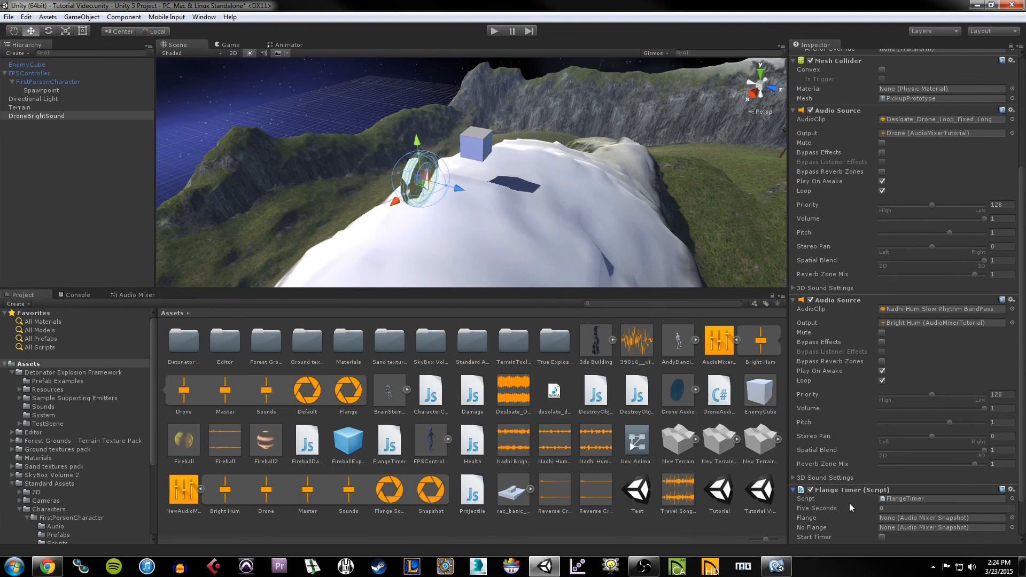
{"action": "scroll", "coordinate": [849, 503], "scroll_direction": "down", "scroll_amount": 2}
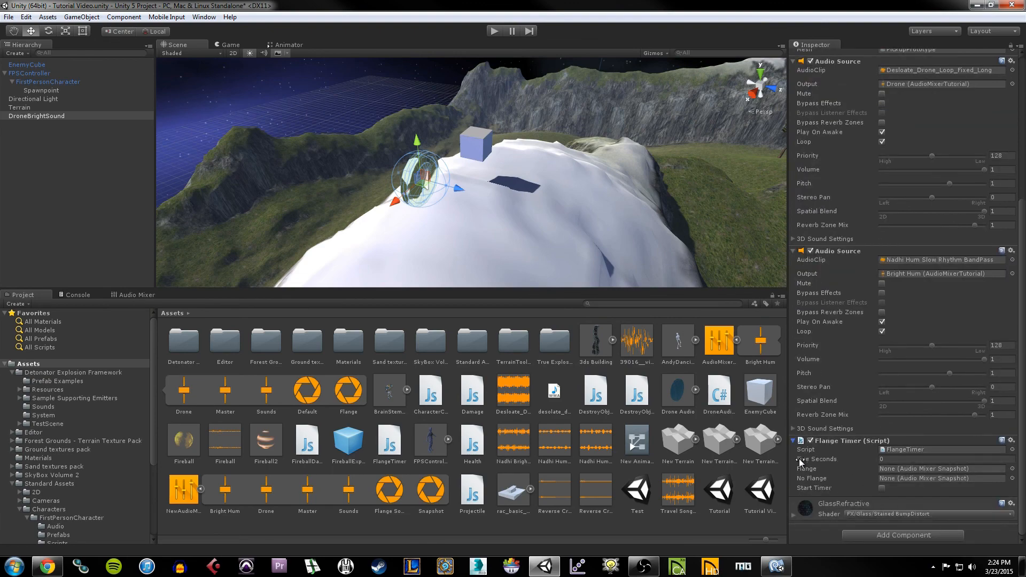
{"action": "left_click", "coordinate": [809, 469]}
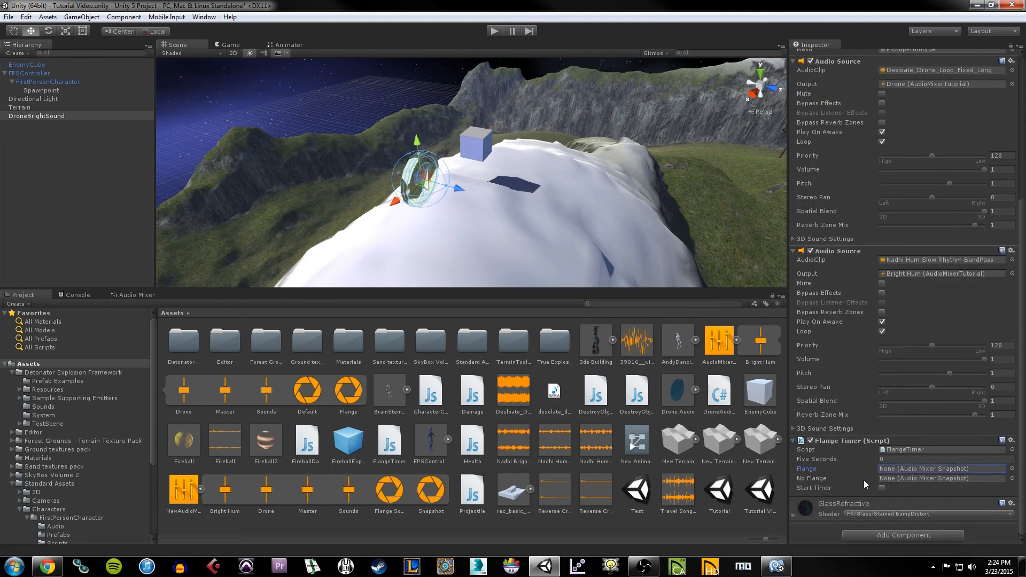
{"action": "left_click", "coordinate": [1012, 469]}
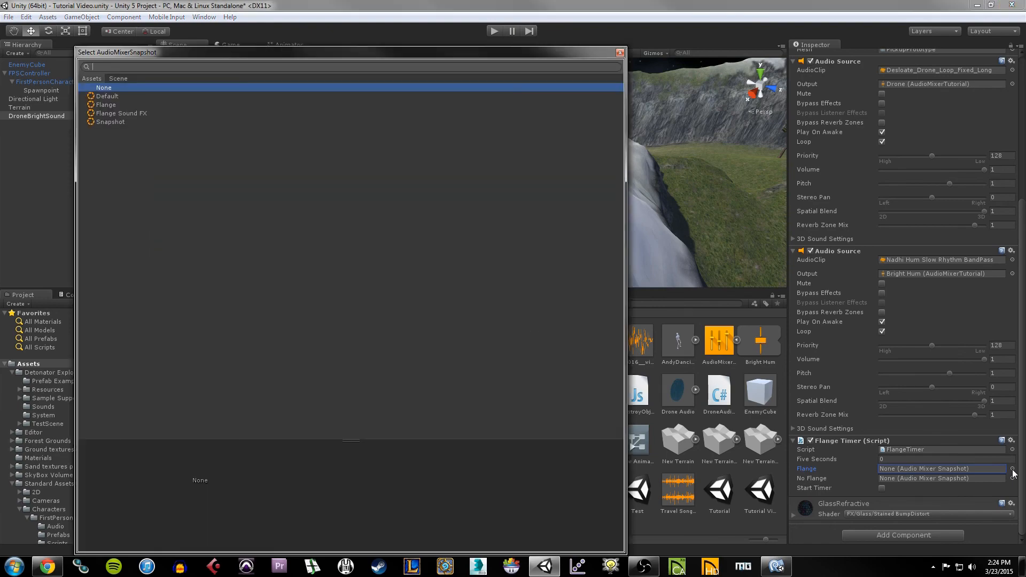
{"action": "left_click", "coordinate": [103, 105]}
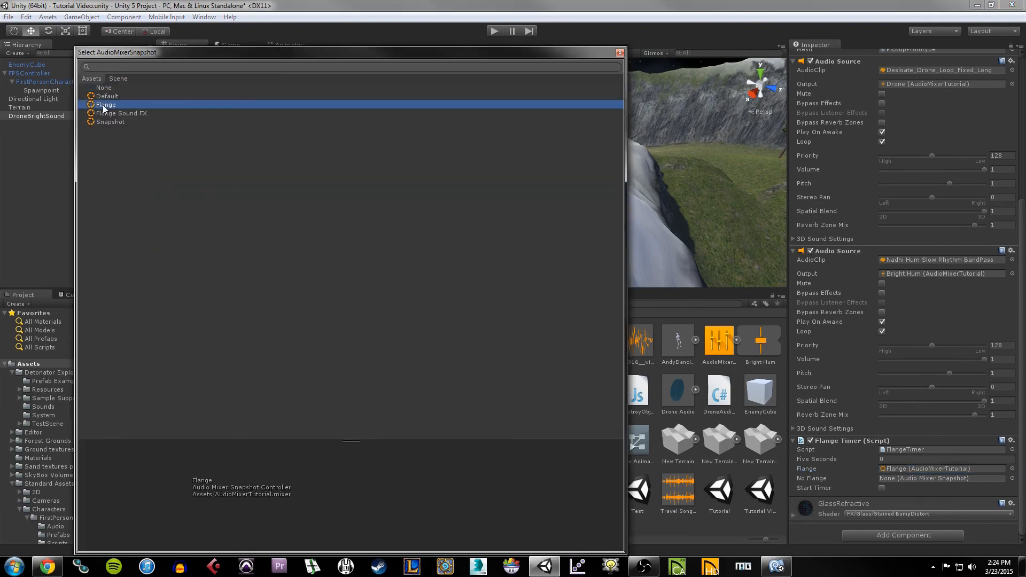
{"action": "double_click", "coordinate": [104, 105]}
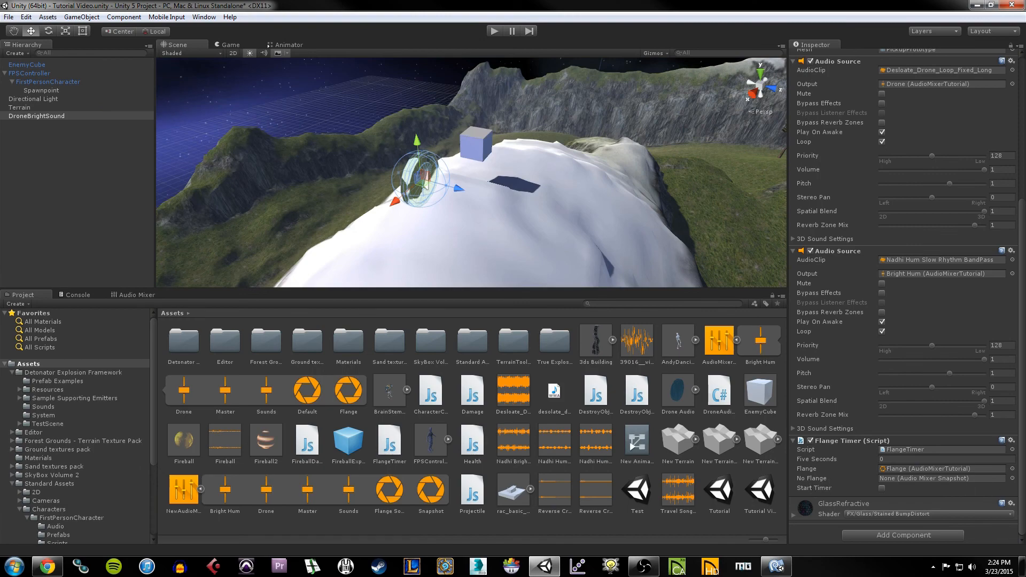
Step: Assign the Default snapshot to the Flange Timer's No Flange slot and locate both assigned snapshots in the project assets
{"action": "left_click", "coordinate": [1012, 478]}
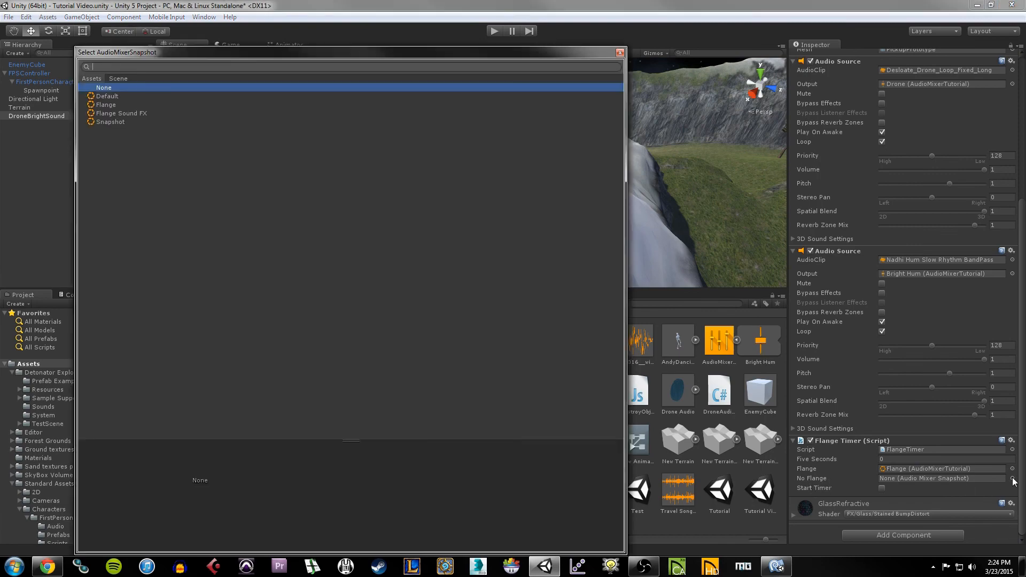
{"action": "double_click", "coordinate": [110, 96]}
{"action": "left_click", "coordinate": [835, 470]}
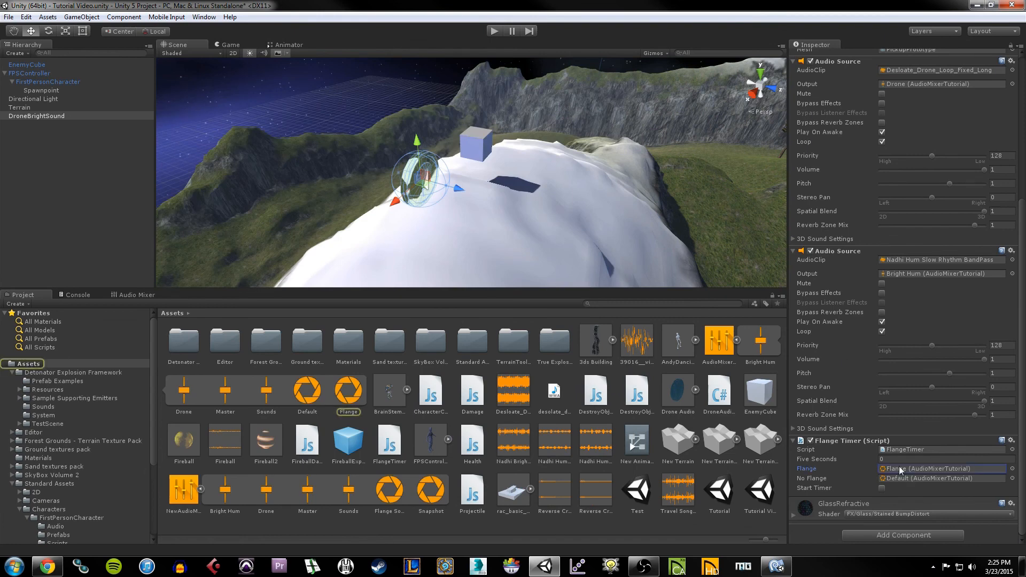
{"action": "left_click", "coordinate": [906, 479]}
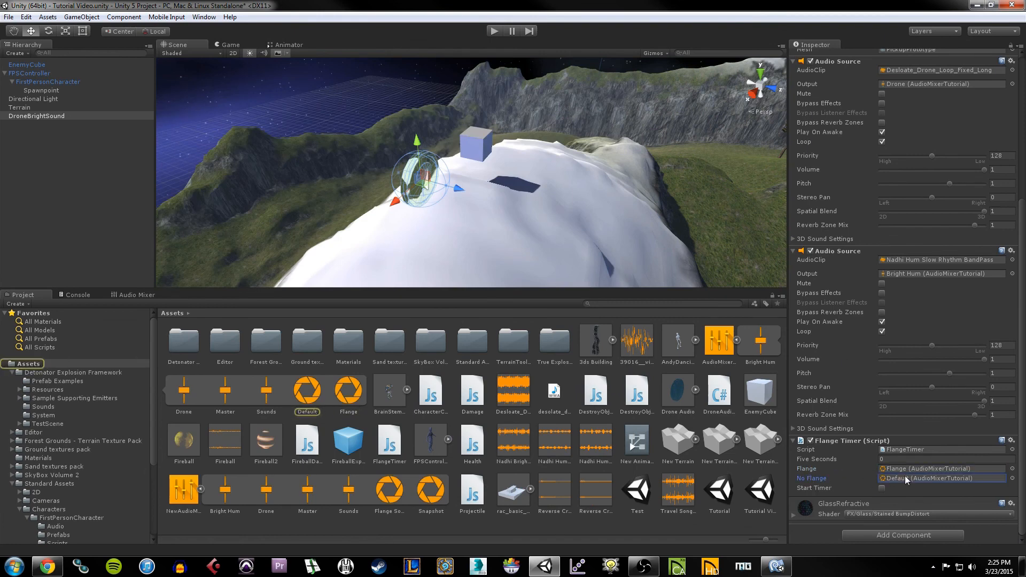
Step: Play the scene with the Audio Mixer shown to test the flange transition on collision, and stop playback
{"action": "left_click", "coordinate": [494, 33]}
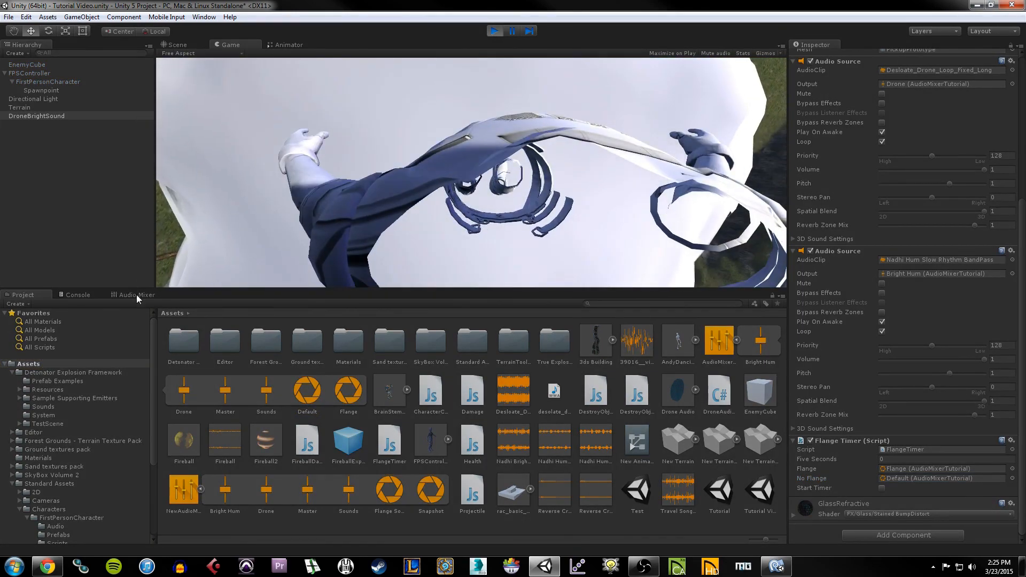
{"action": "left_click", "coordinate": [137, 295]}
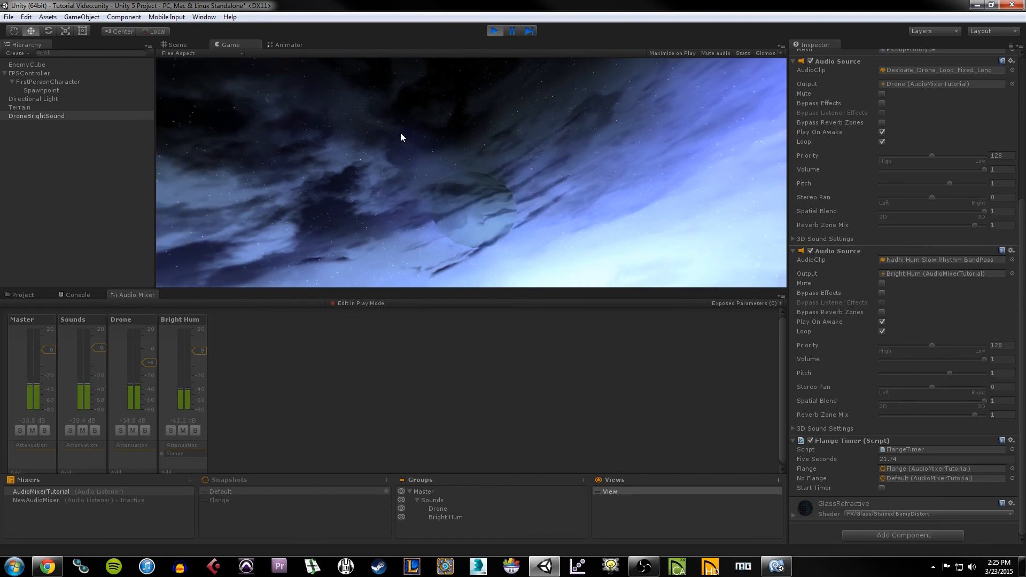
{"action": "left_click", "coordinate": [401, 134]}
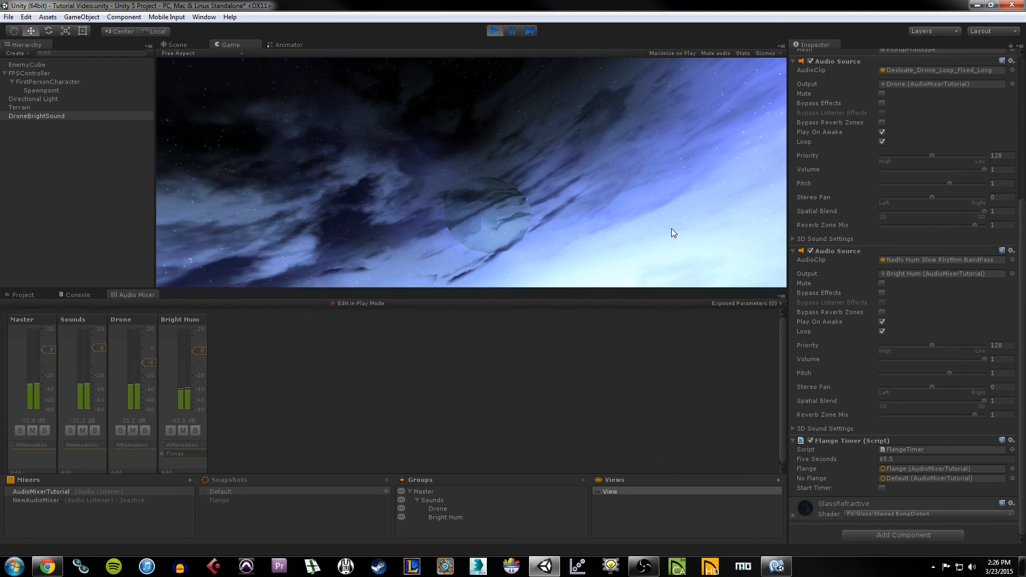
{"action": "left_click", "coordinate": [494, 30]}
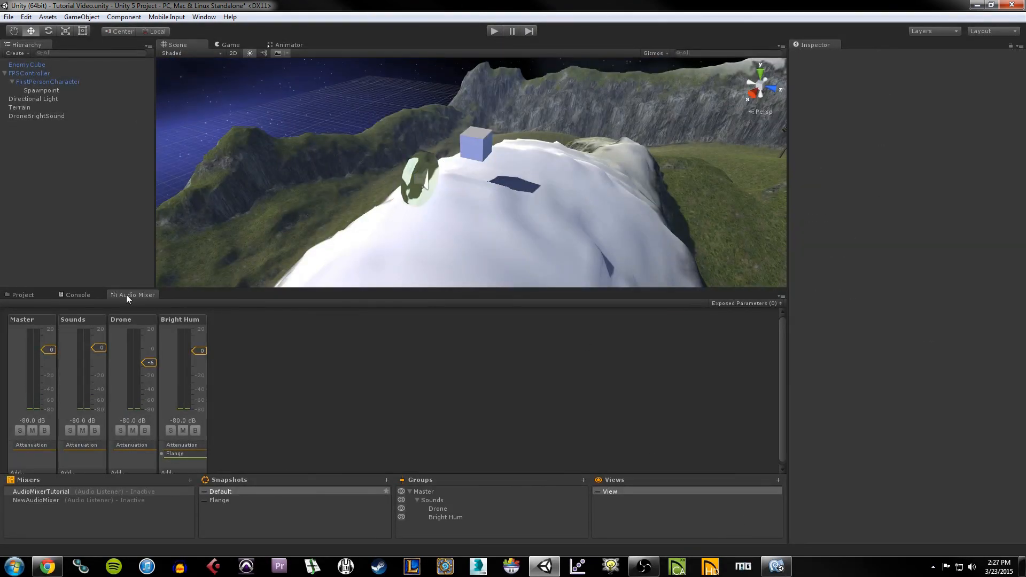